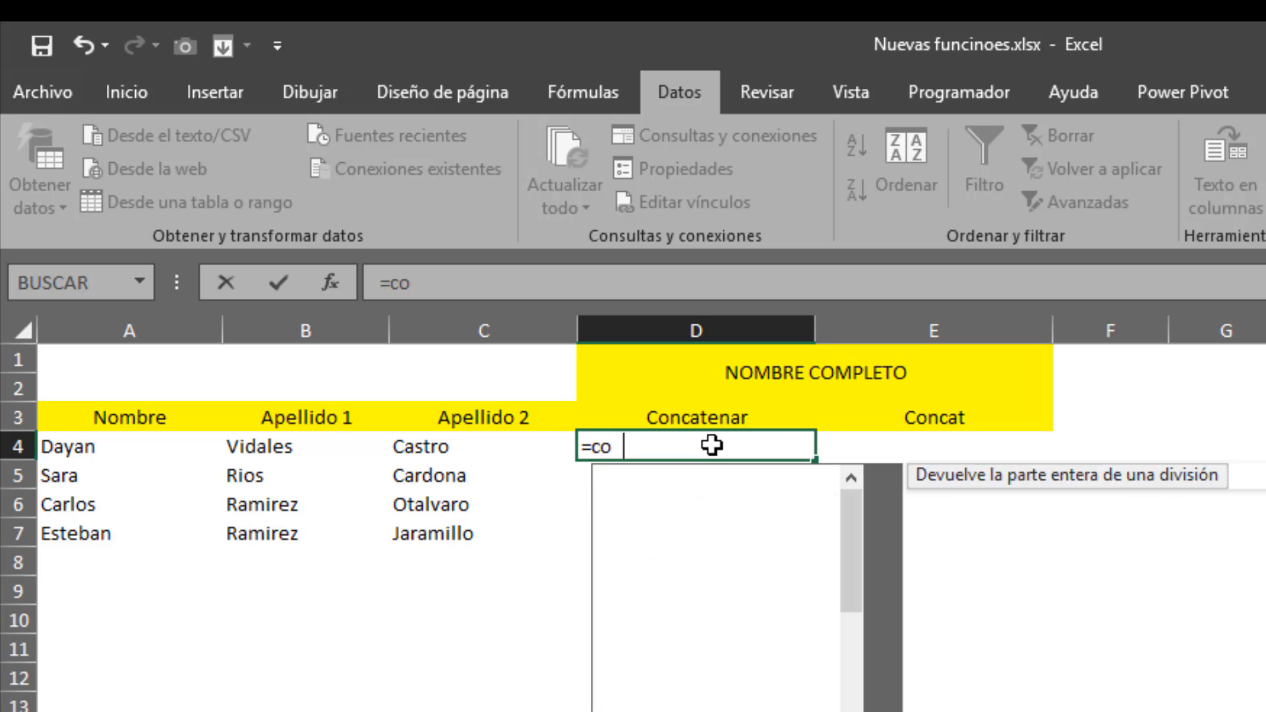
Step: Enter =CONCATENAR(A4;B4;C4) in D4 to join the first name and both surnames
key(Down)
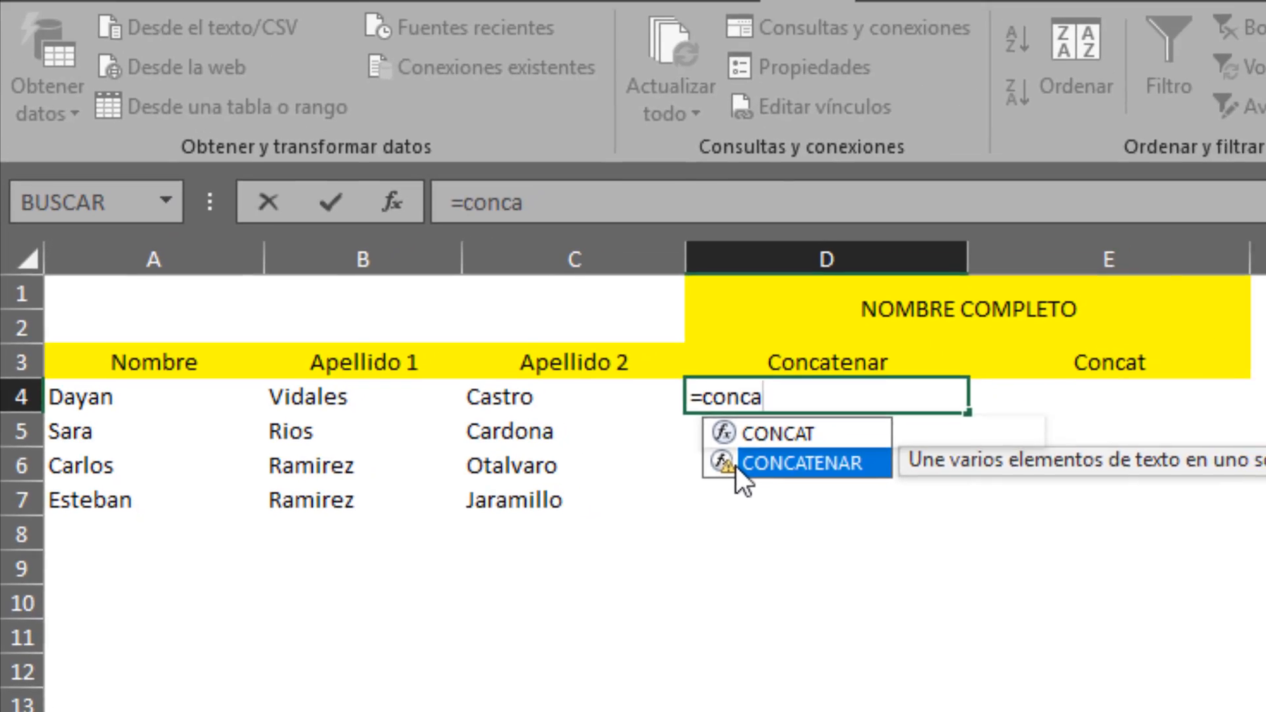
double_click(897, 412)
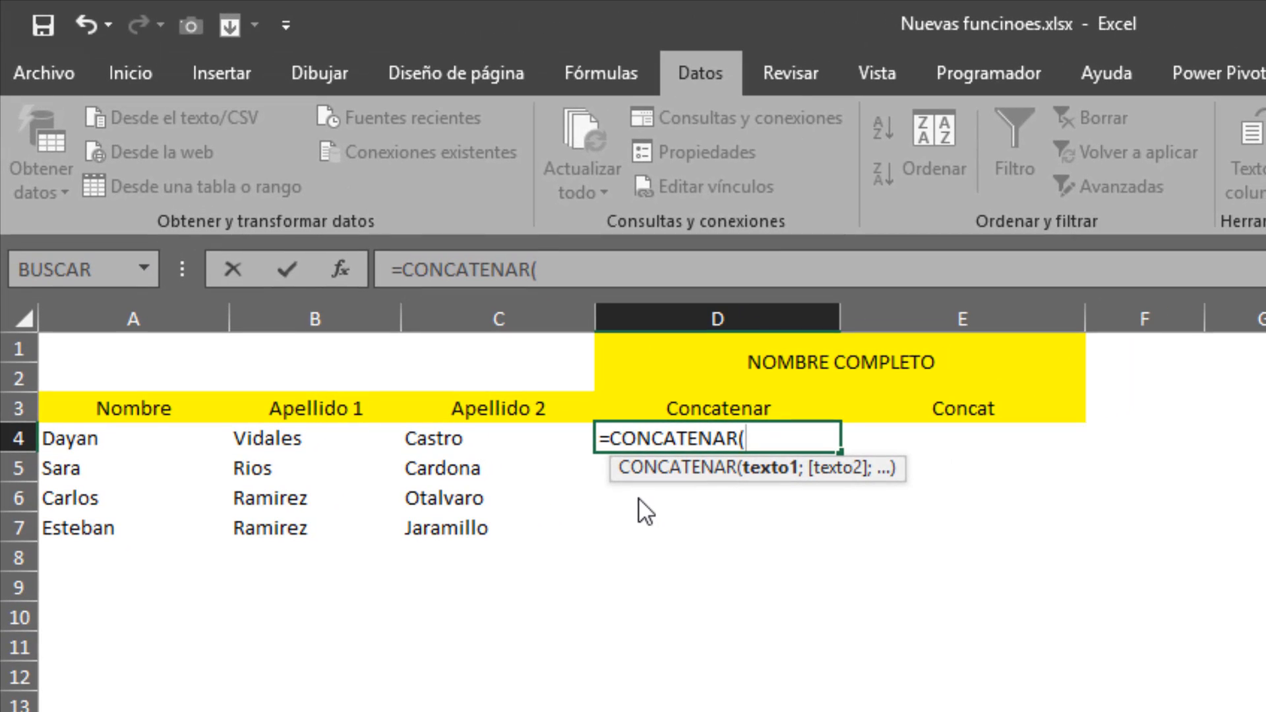
click(95, 443)
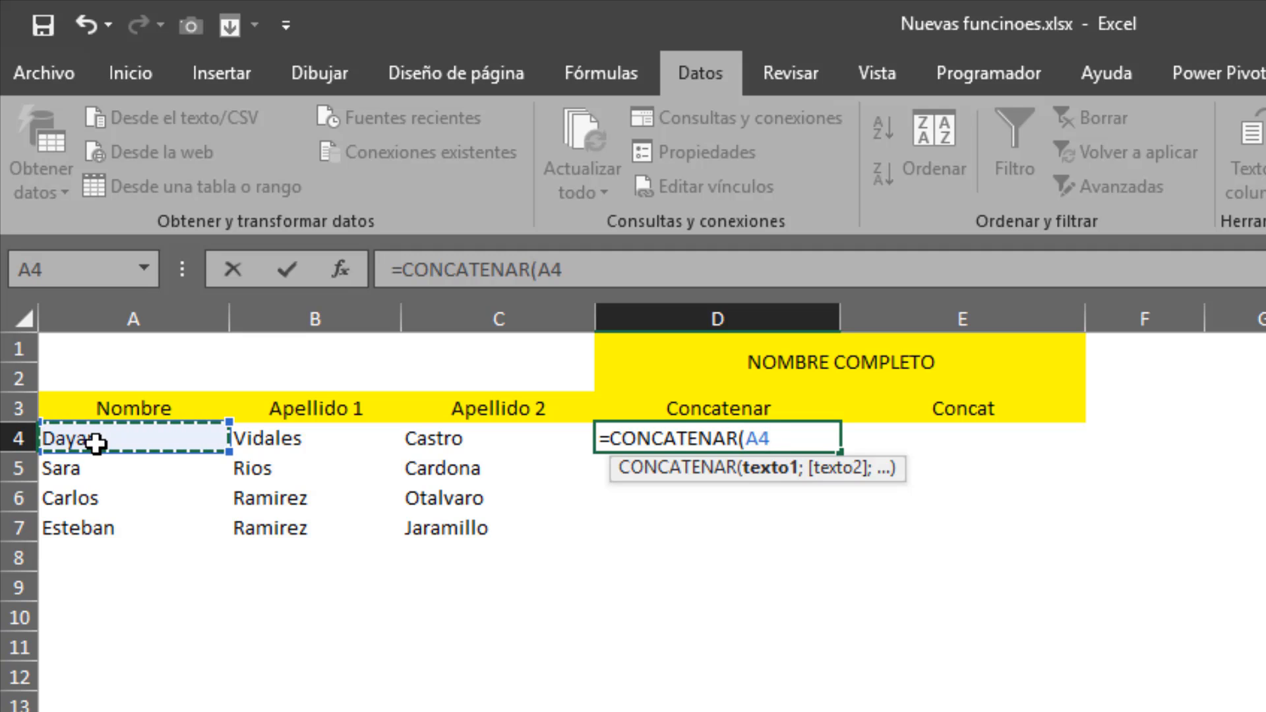
text(;)
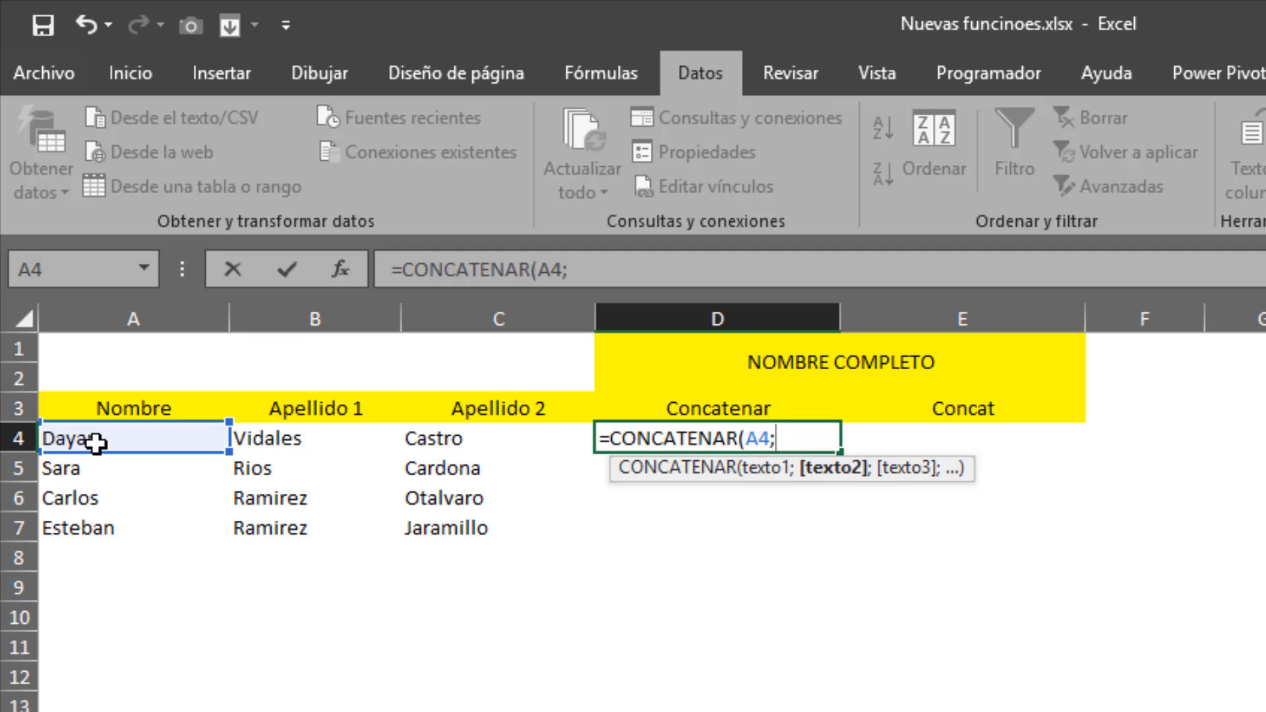
click(250, 442)
text(;)
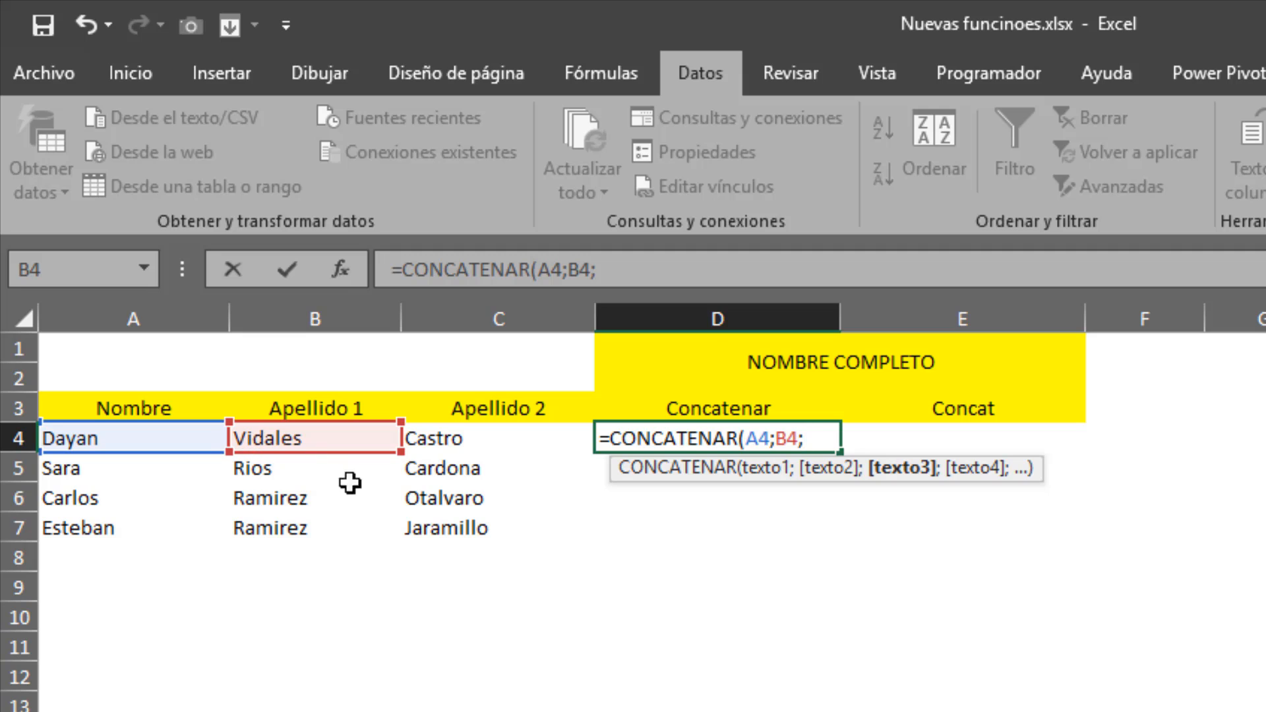
click(550, 440)
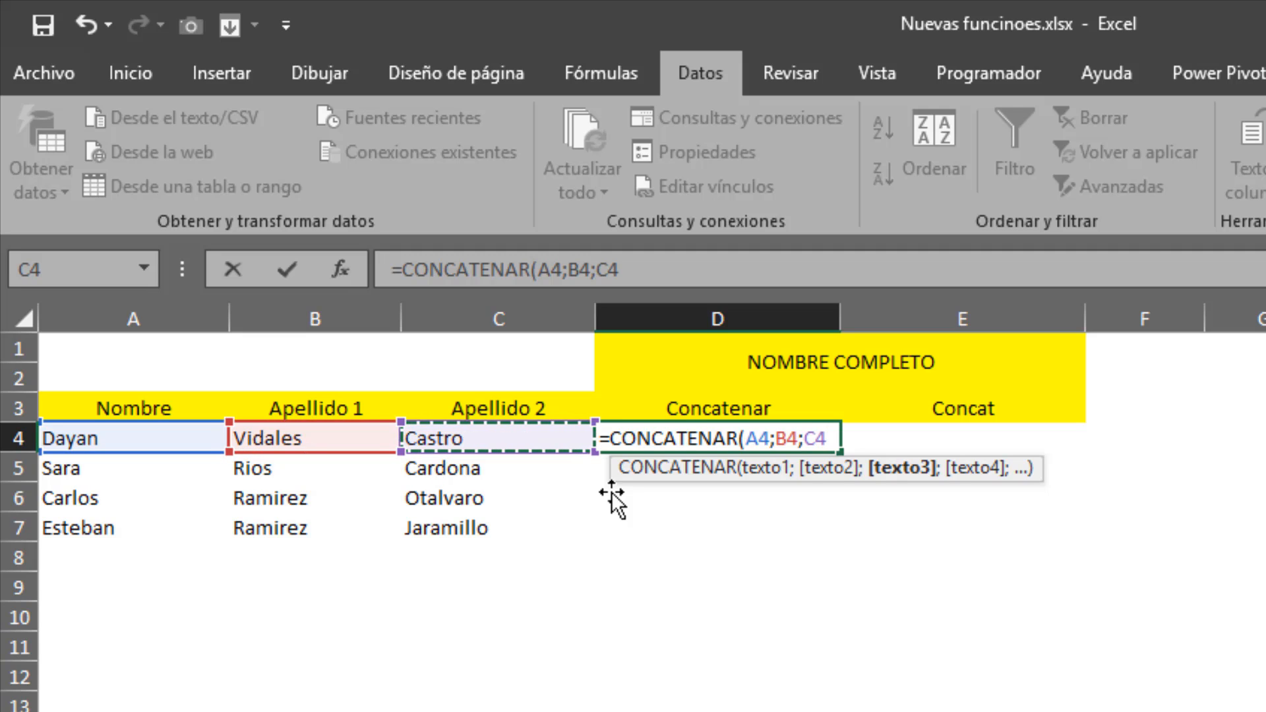
text())
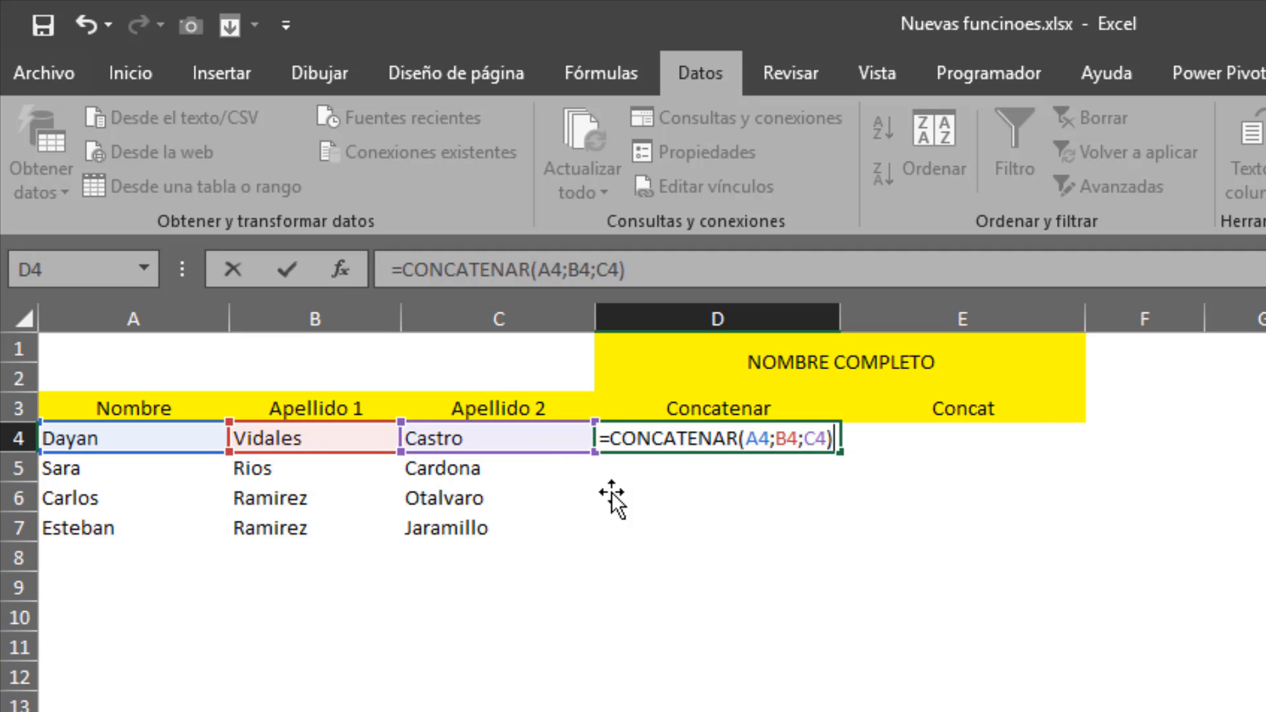
key(Return)
key(Up)
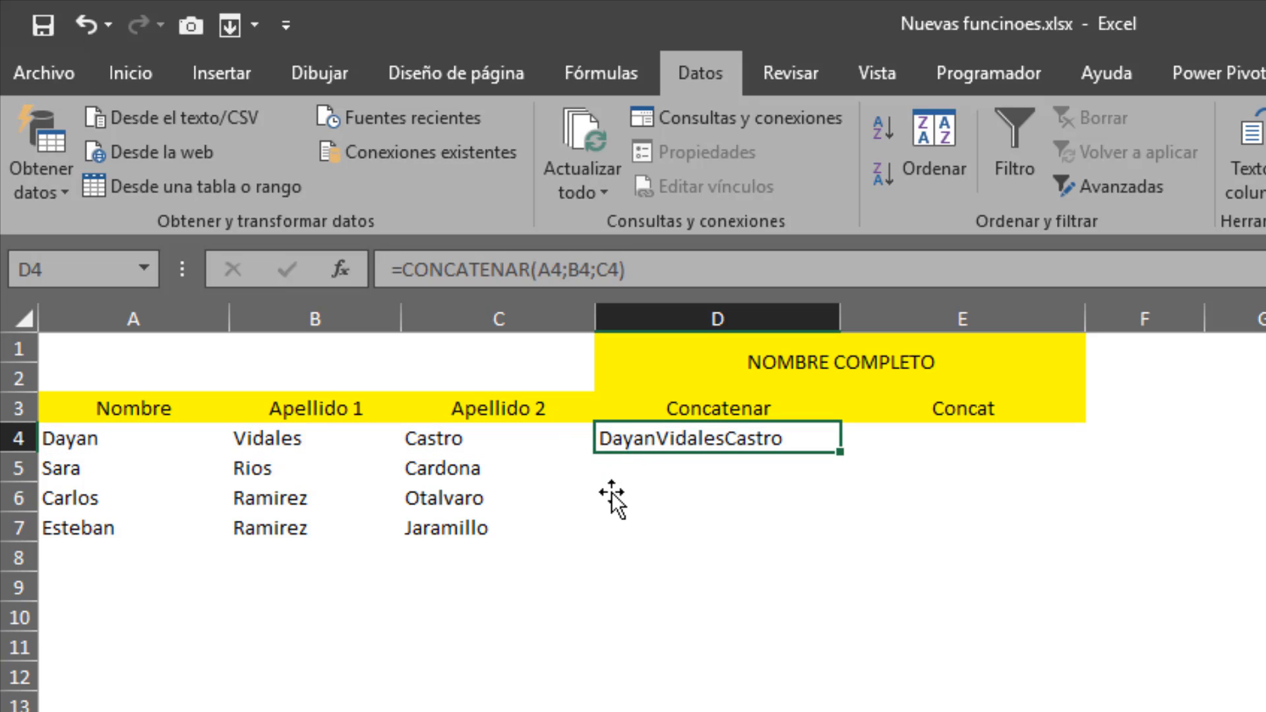
Step: Enter =CONCAT(A4:C4) in E4 to join the same name parts from a single range
key(Right)
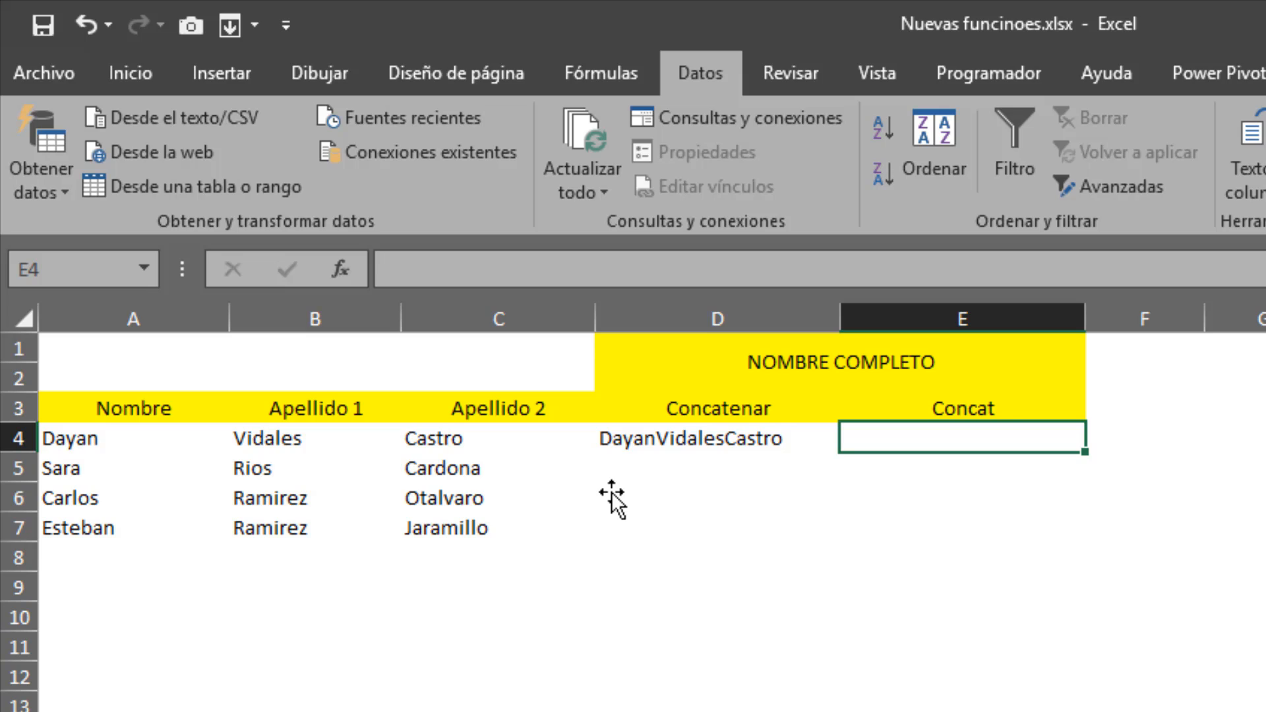
text(=conca)
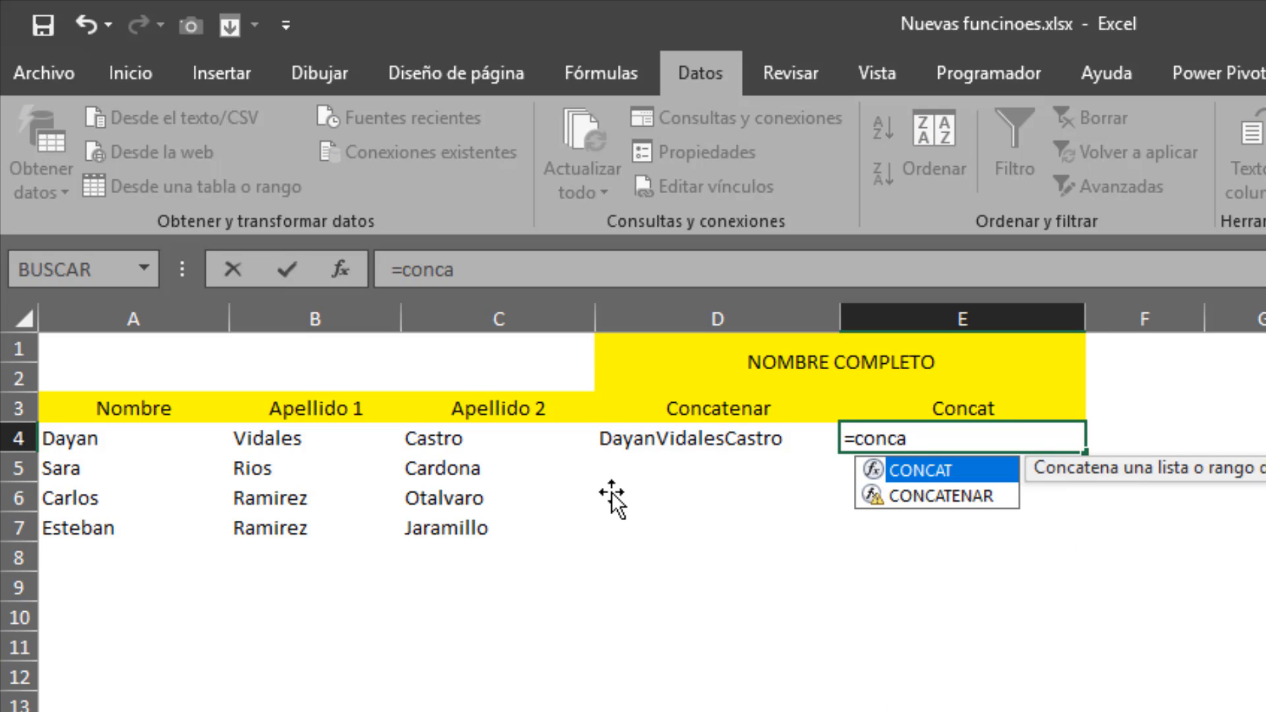
key(Tab)
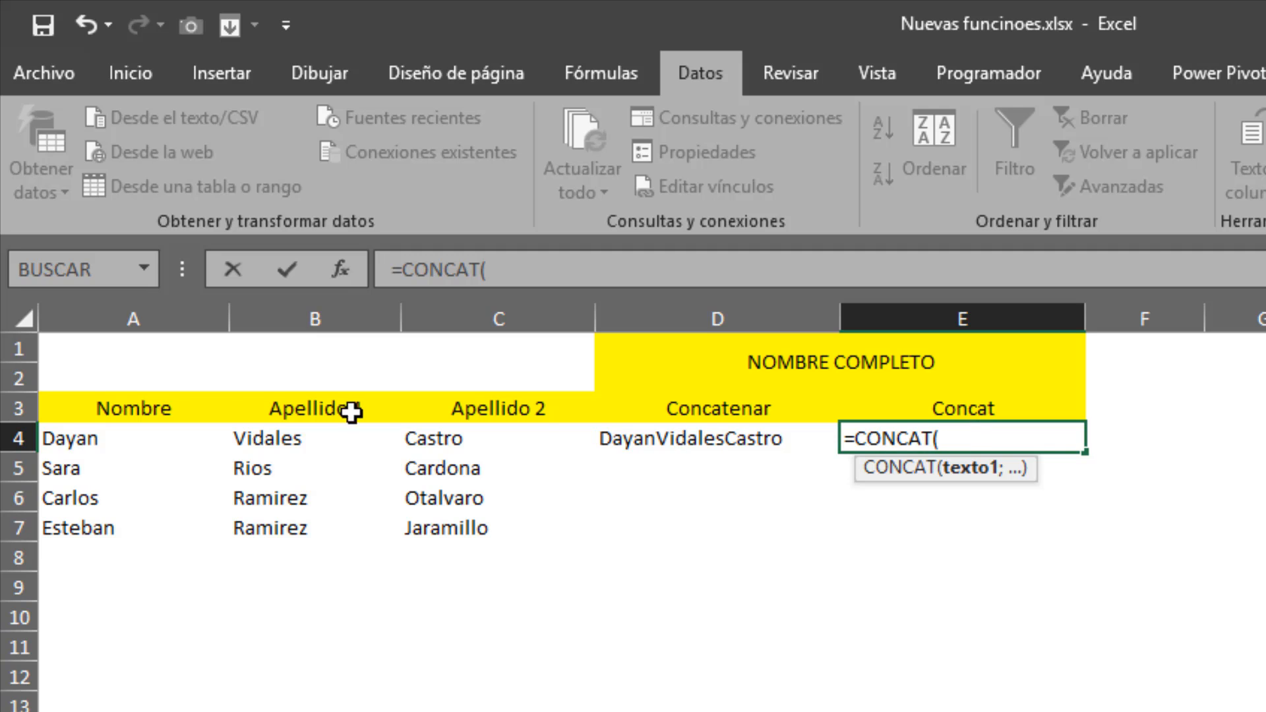
drag(68, 435, 423, 434)
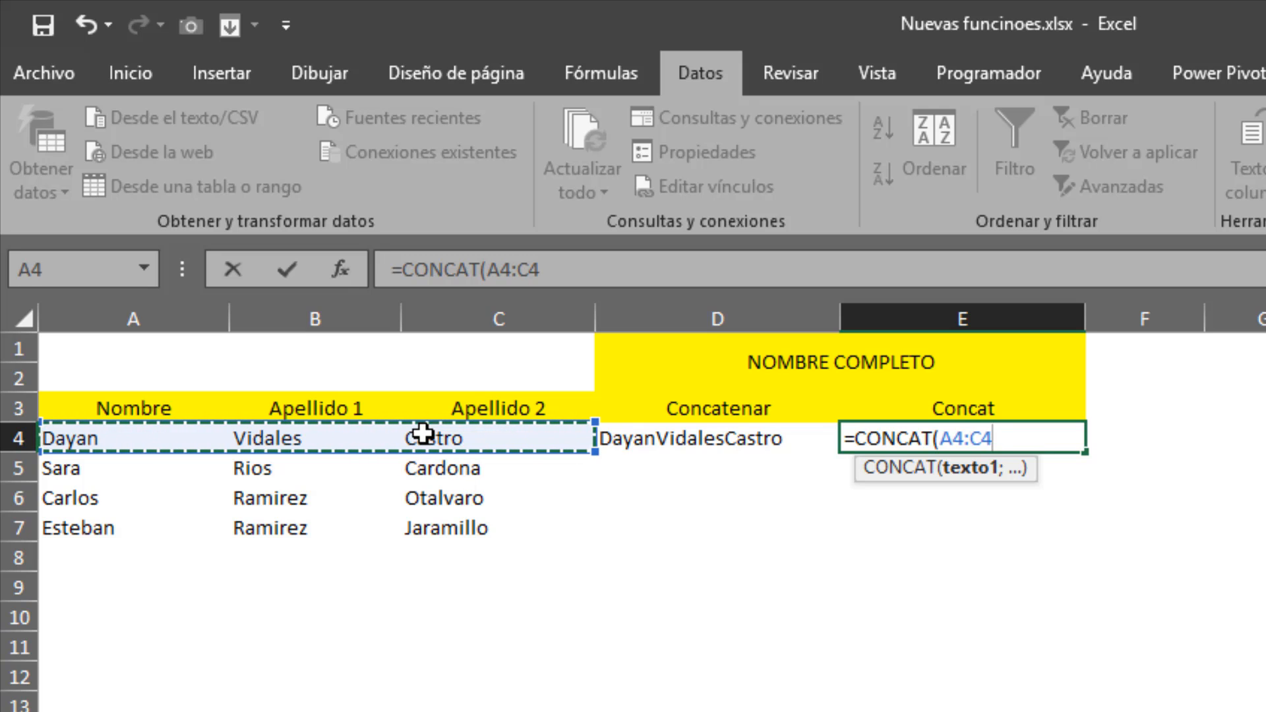
text())
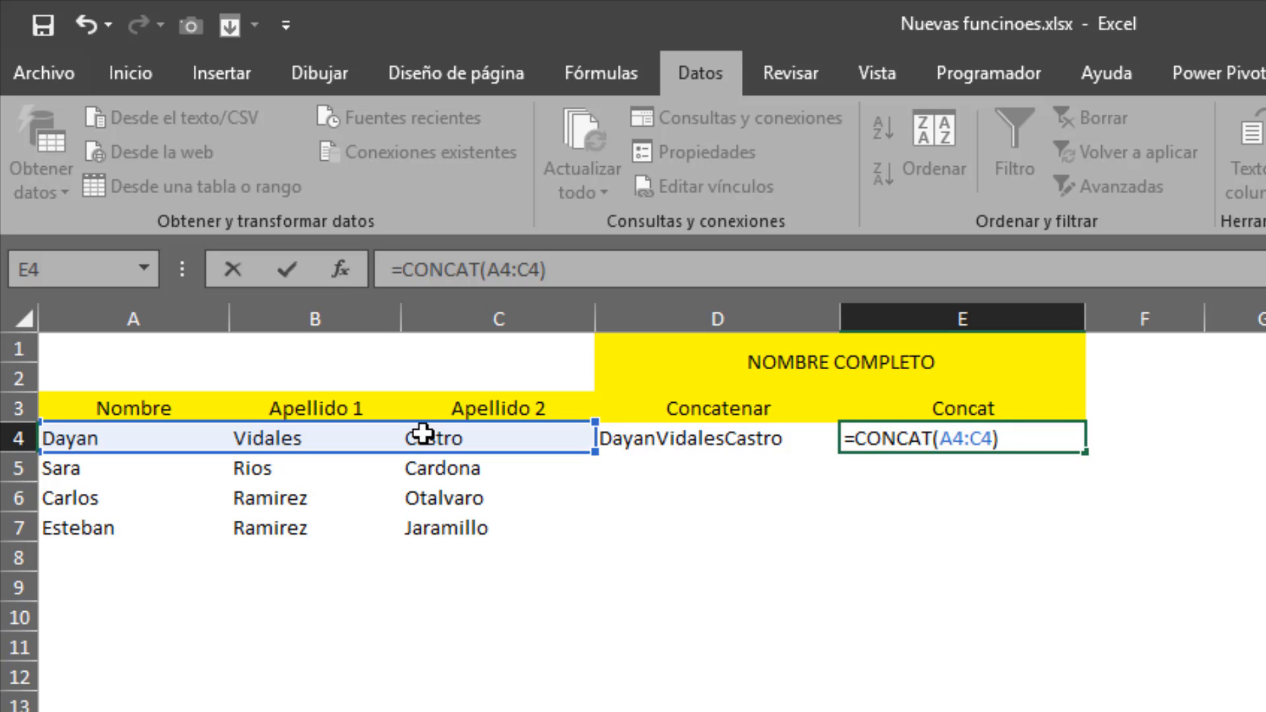
key(Return)
key(Up)
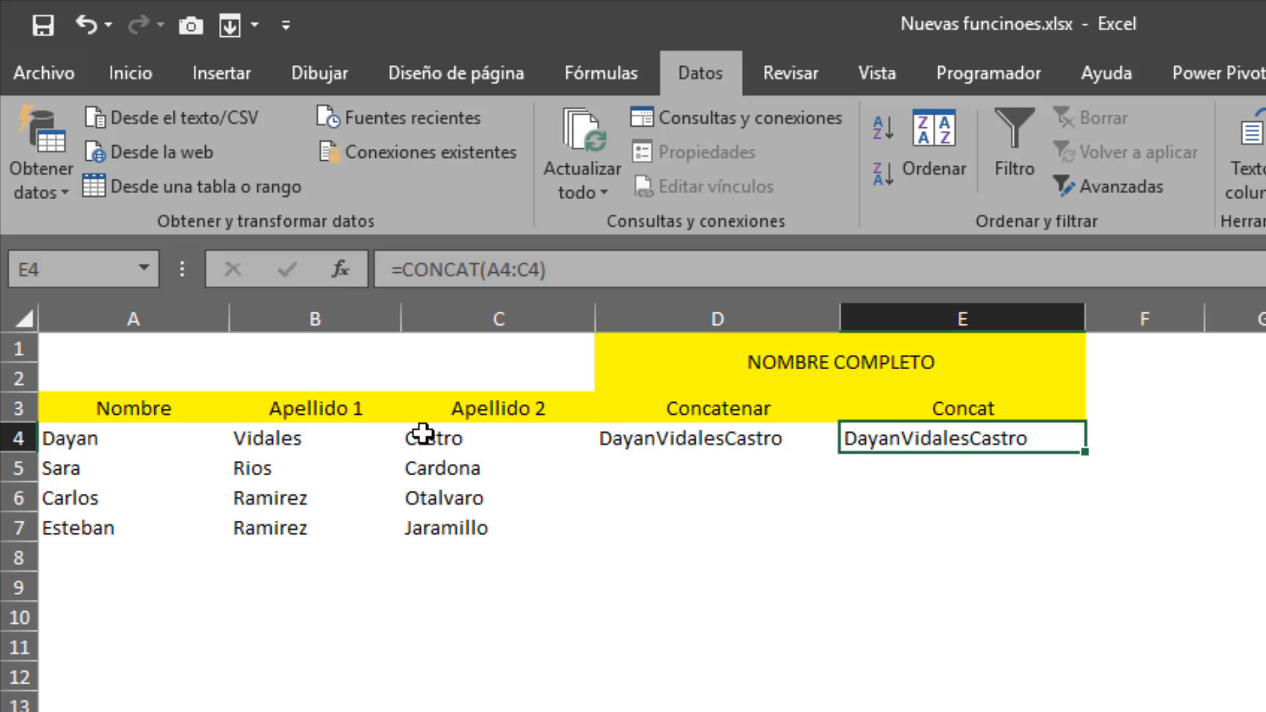
Step: Try =CONCATENAR(A4:C4) in F4 with a range as its only argument, and clear the cell
key(Right)
text(=conca)
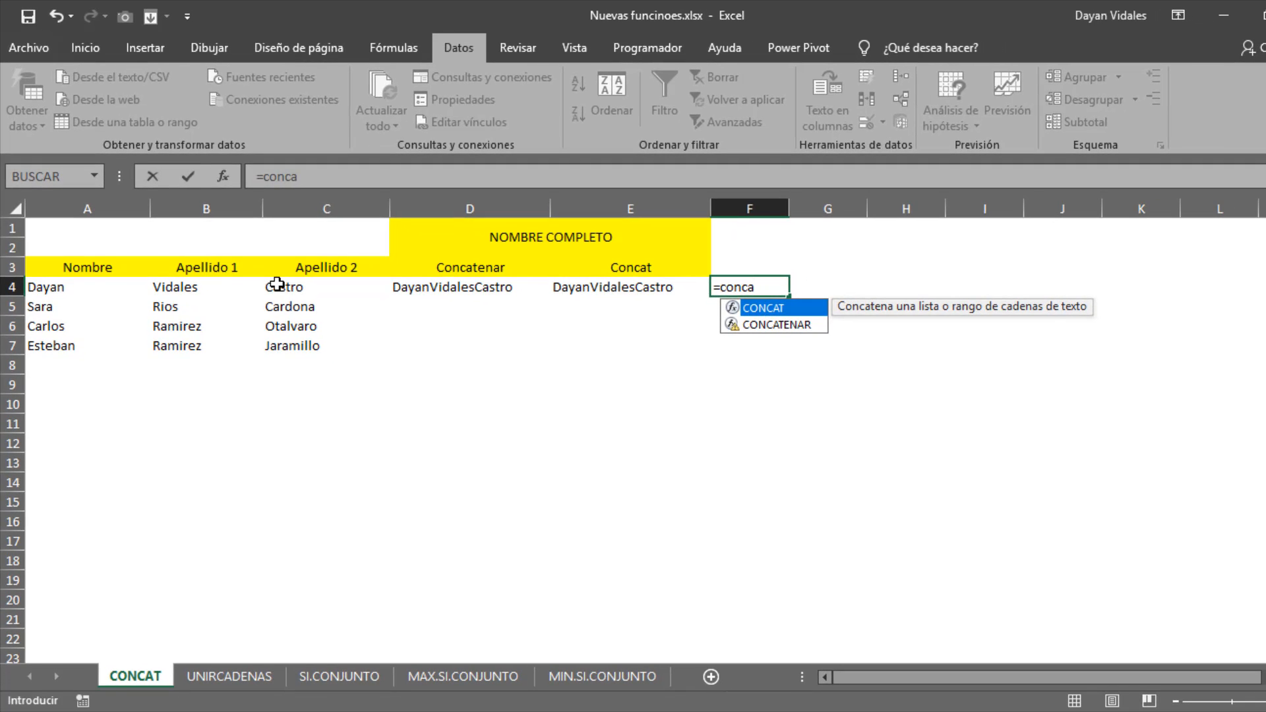
key(Down)
key(Tab)
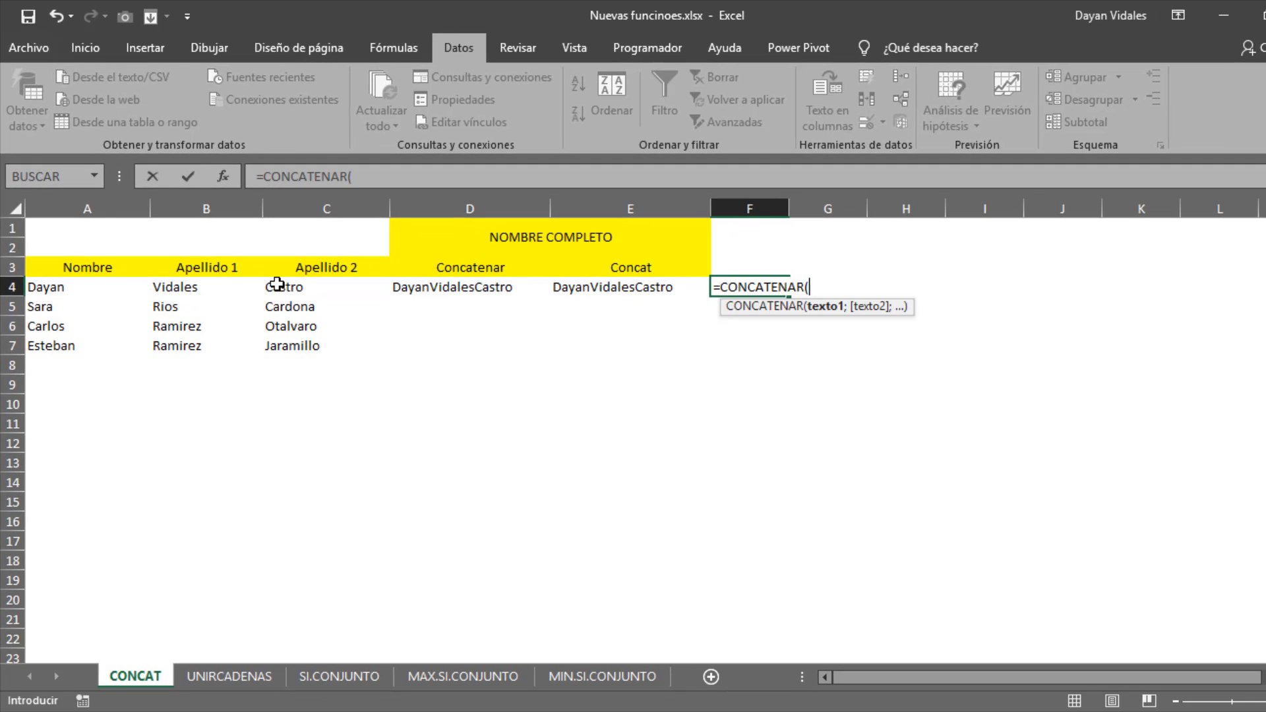
drag(41, 287, 304, 291)
text())
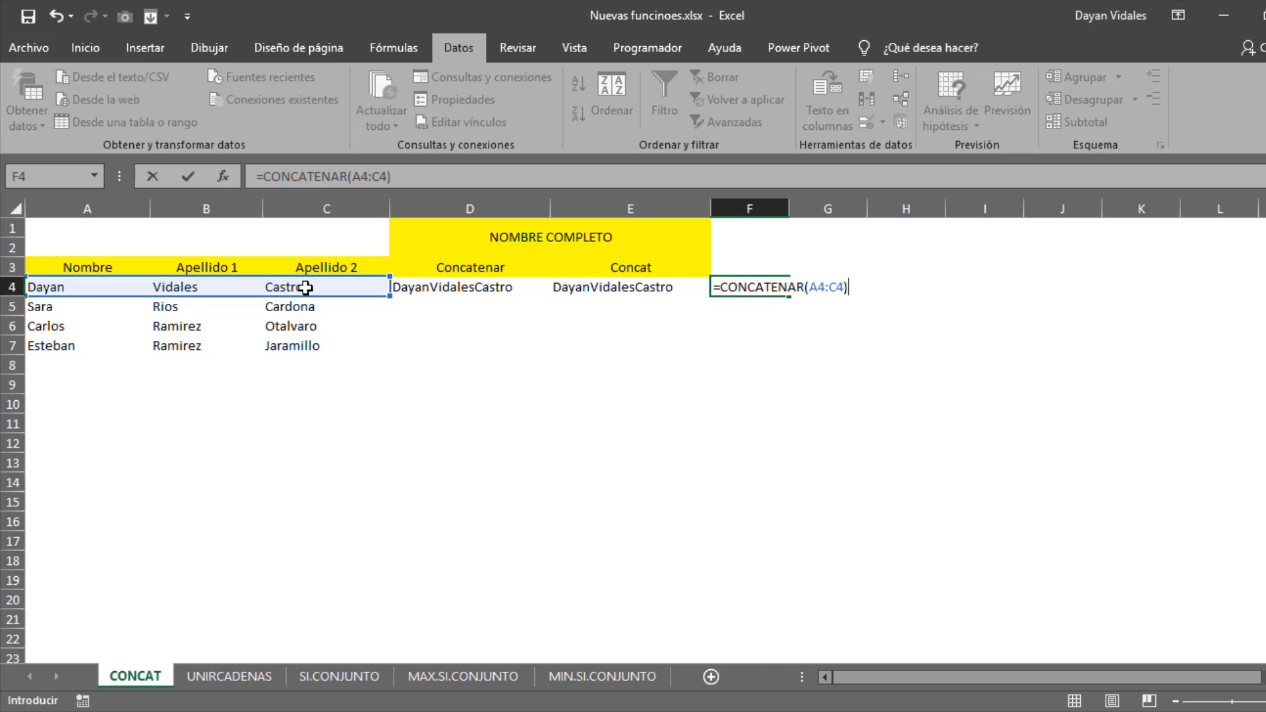
key(Return)
key(Up)
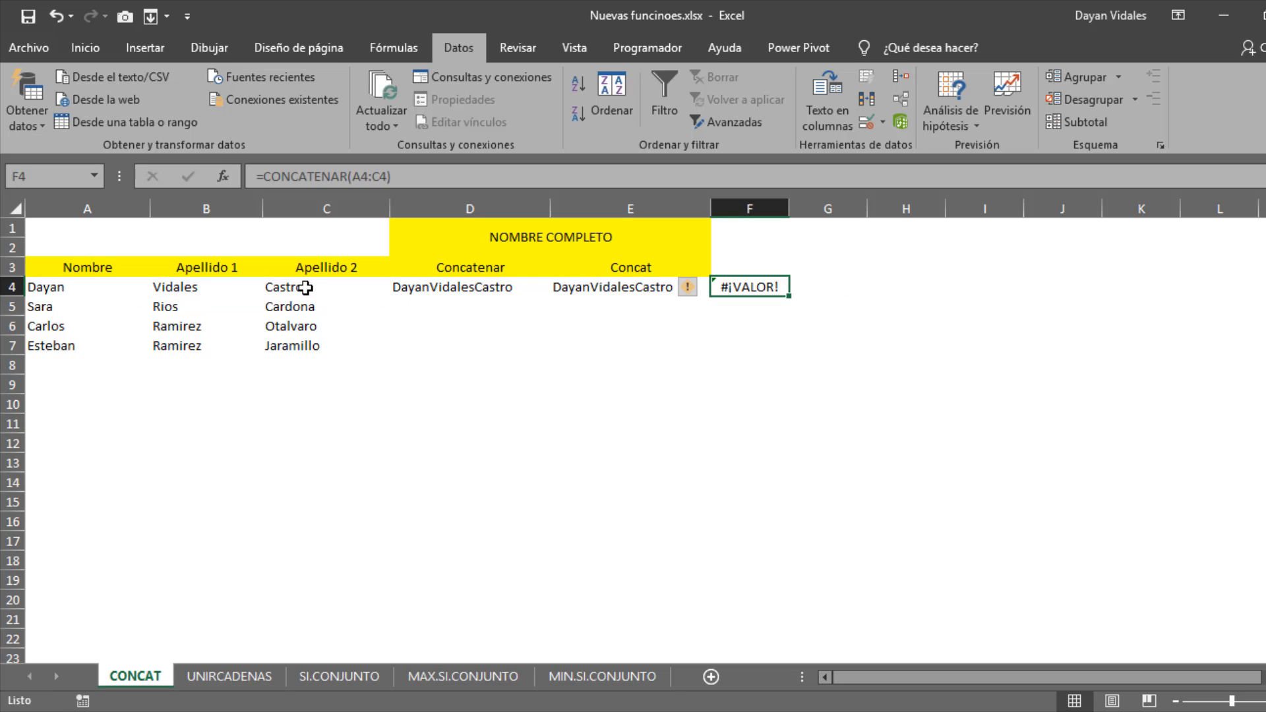
key(Delete)
key(Left)
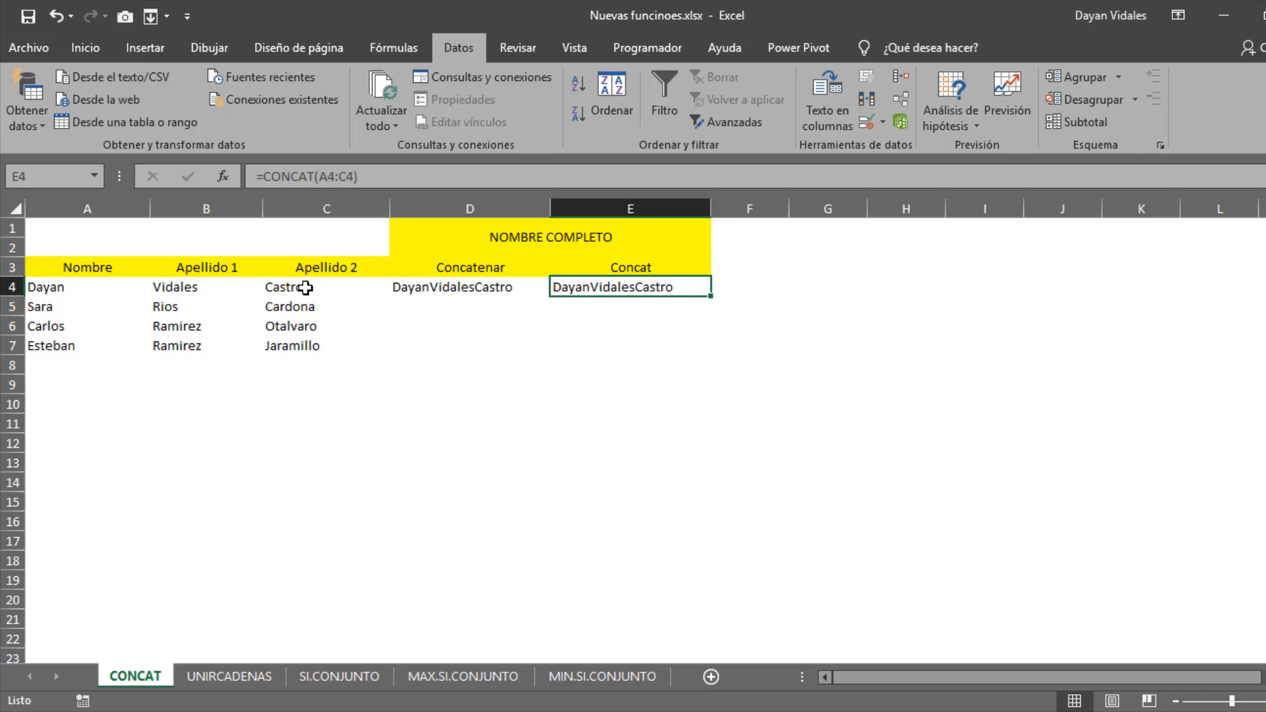
Step: On the UNIRCADENAS sheet, enter =CONCAT(A4:C4) in D4 to join the name parts
click(200, 675)
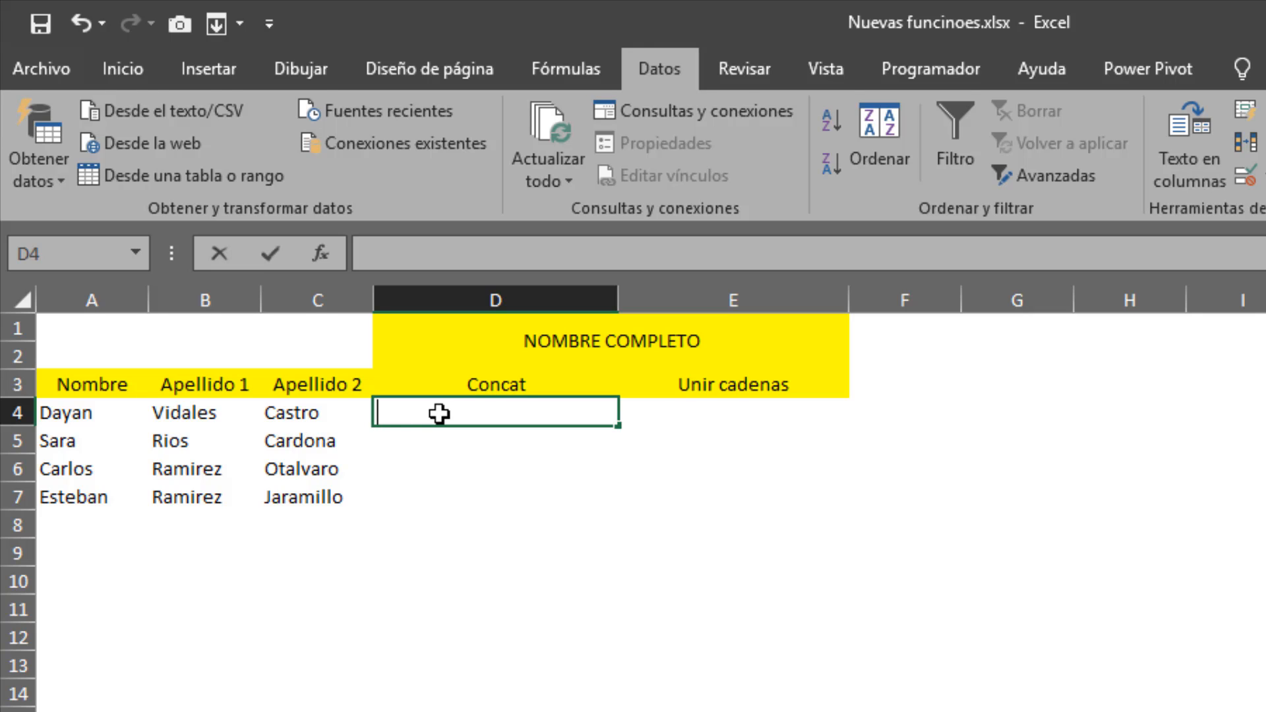
text(=conca)
key(Tab)
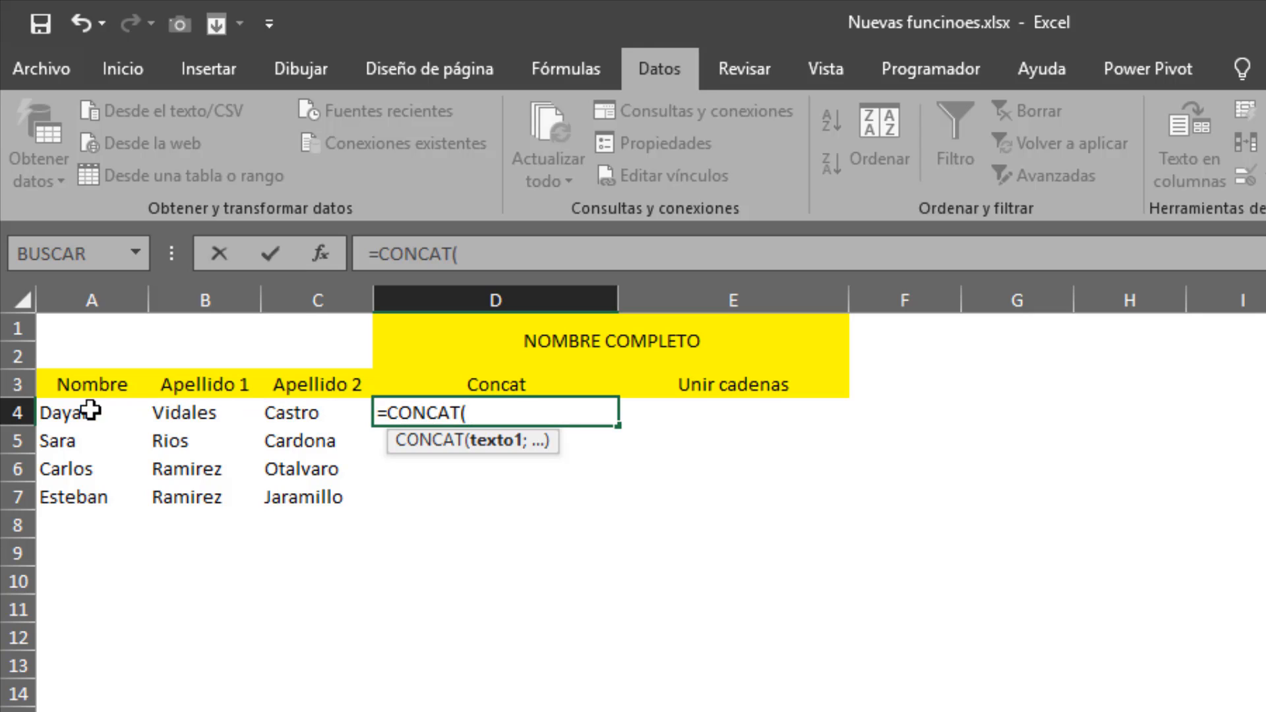
drag(90, 412, 292, 416)
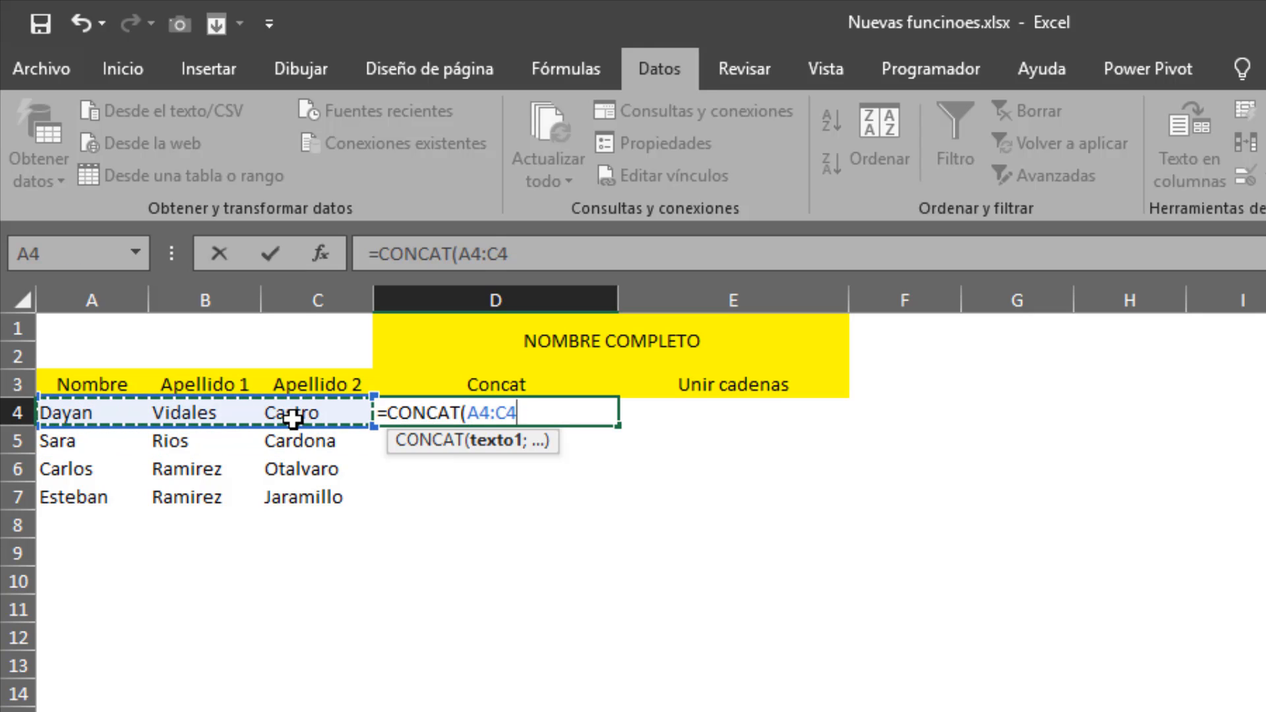
text())
key(Return)
key(Up)
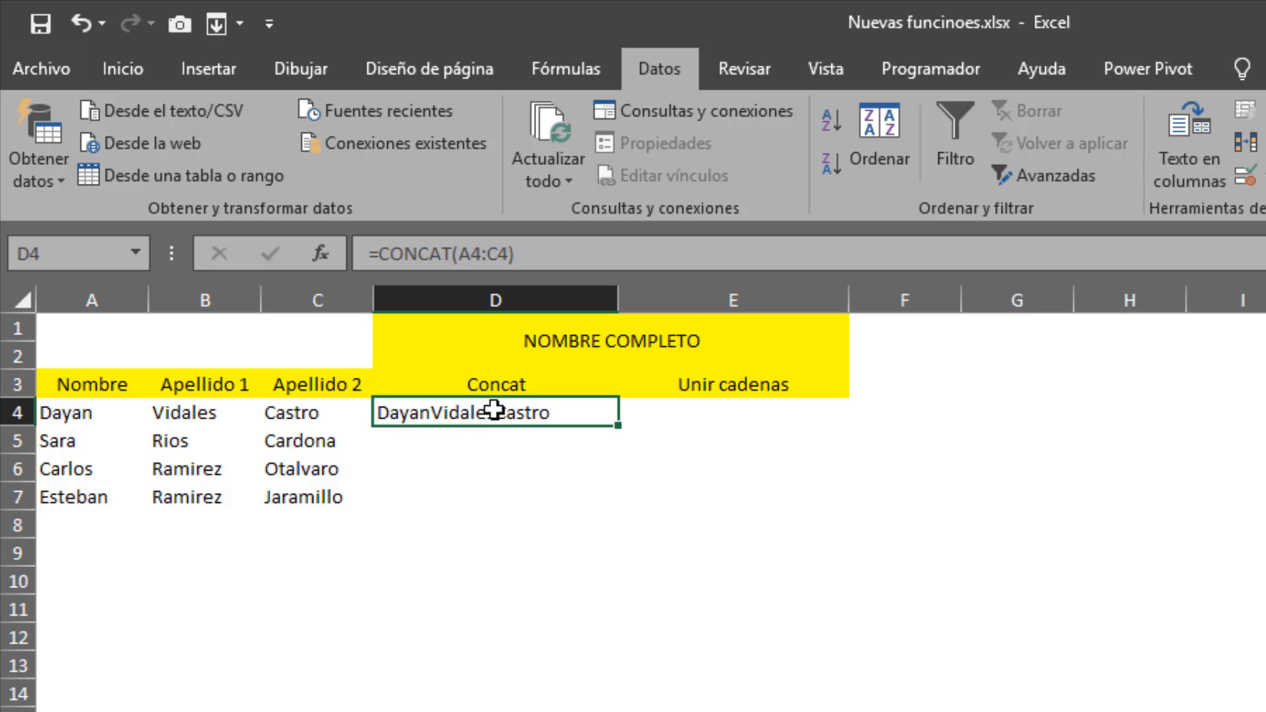
Step: Start an UNIRCADENAS formula in E4 under Unir cadenas, with a space " " as the delimiter
click(701, 407)
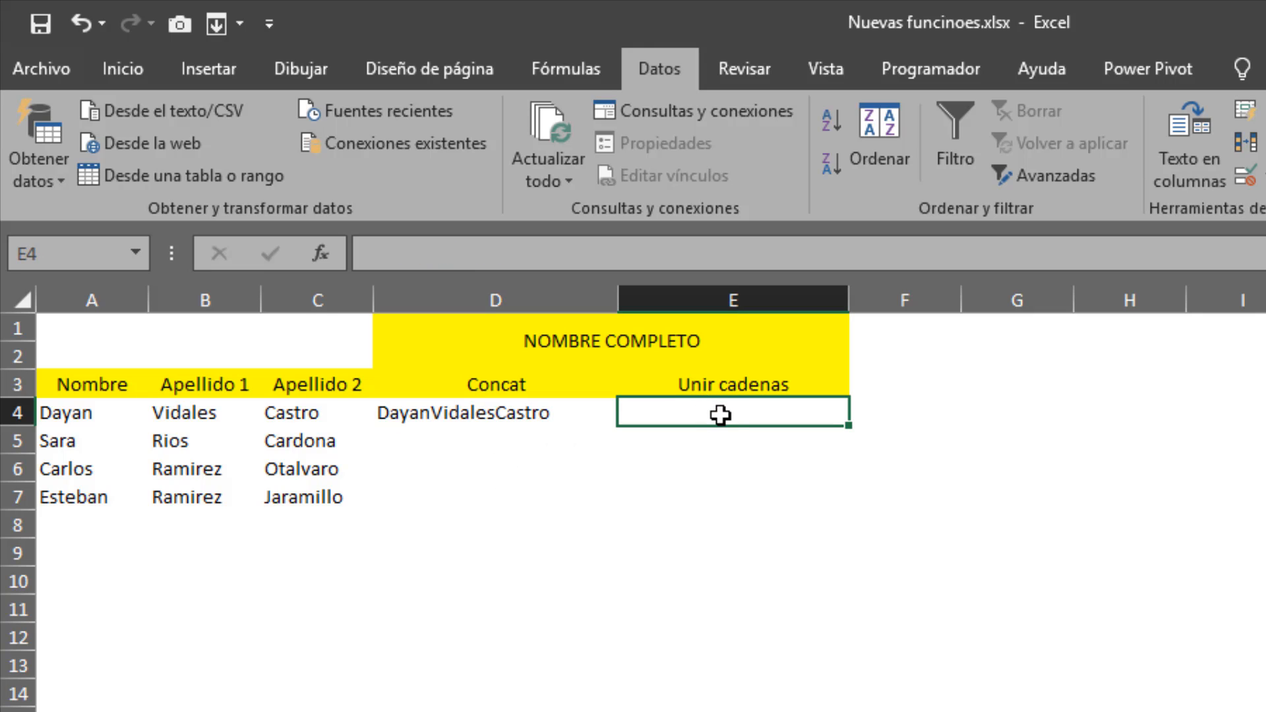
text(=uni)
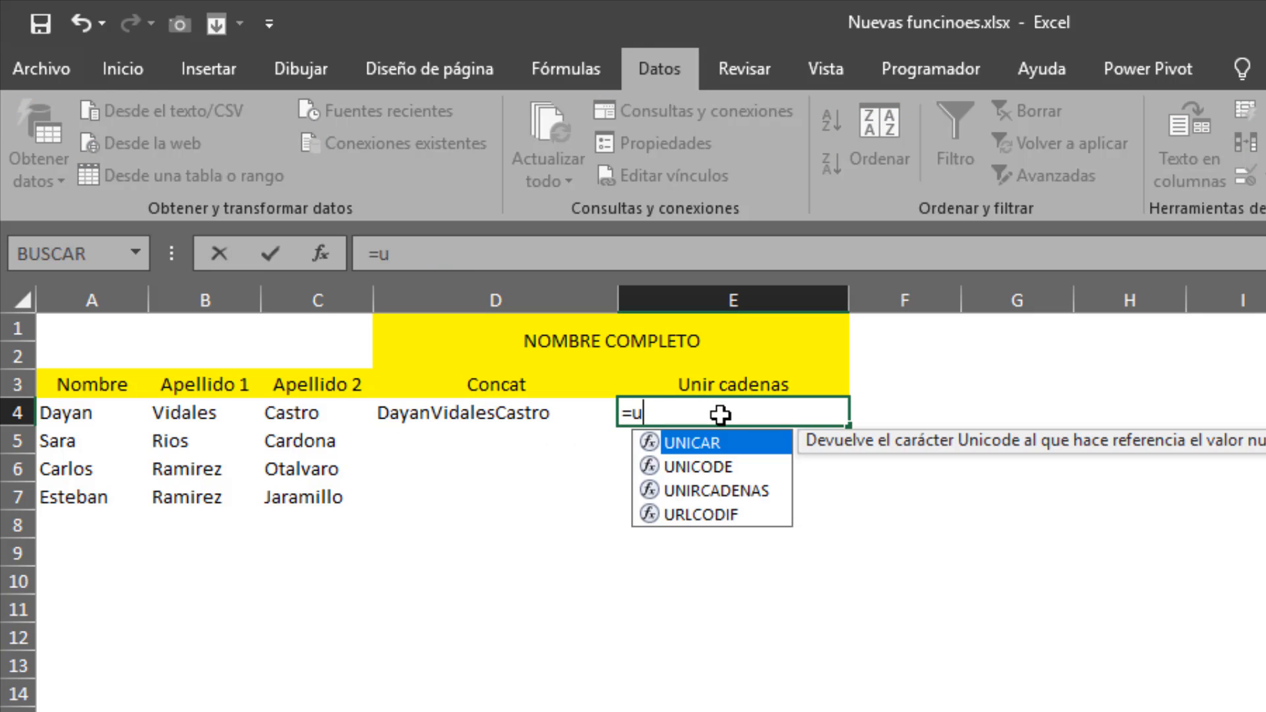
key(Down)
key(Down)
key(Tab)
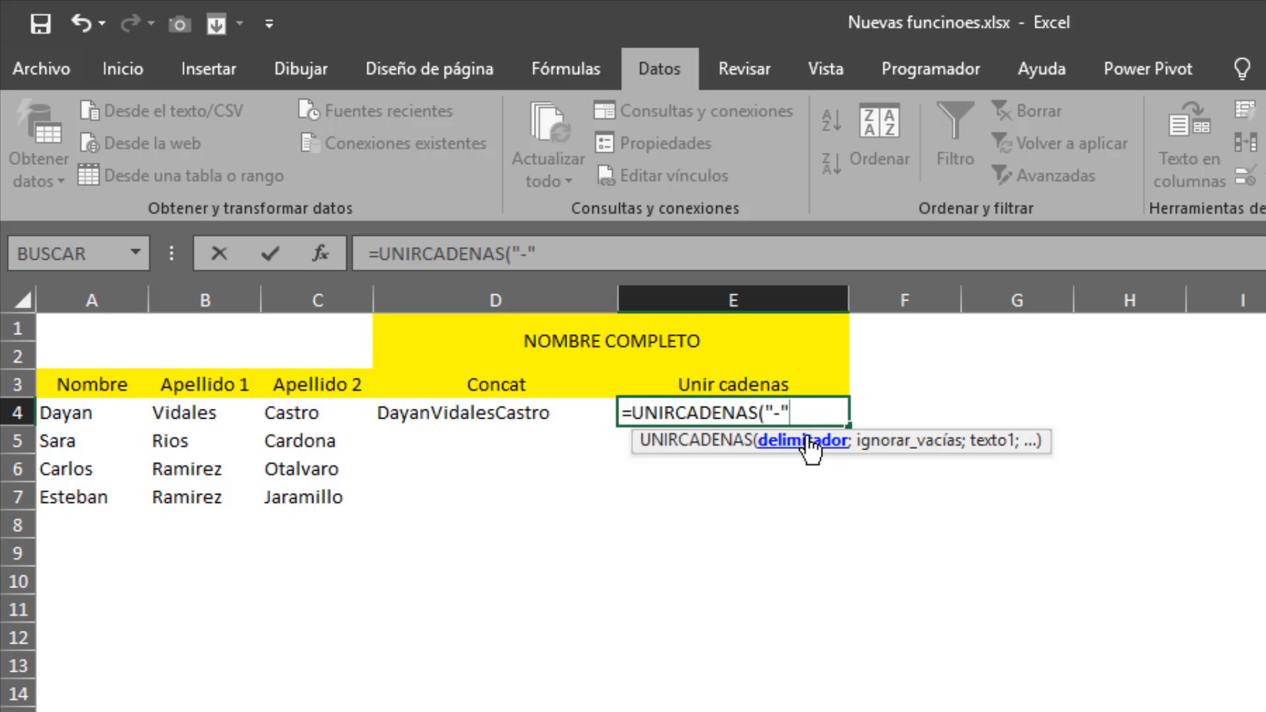
key(BackSpace)
key(BackSpace)
text(";)
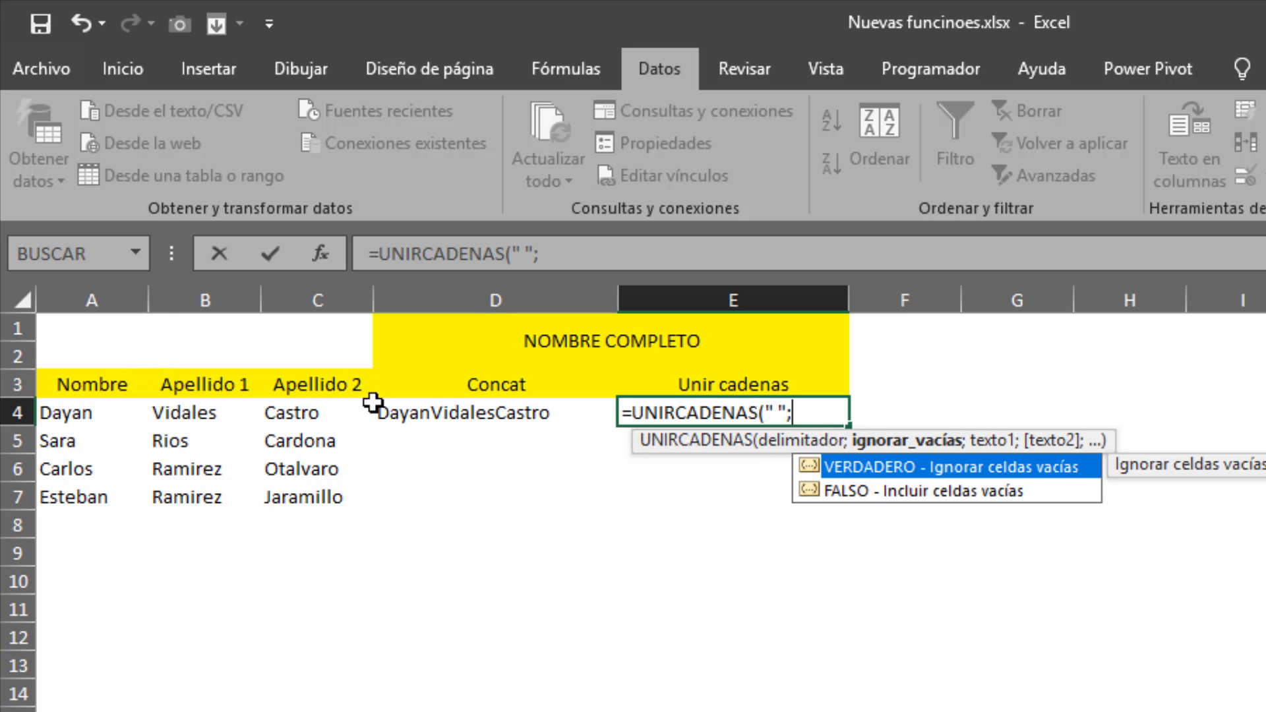
Step: Complete the E4 formula with VERDADERO to ignore empty cells and A4:C4 as the text range
key(Tab)
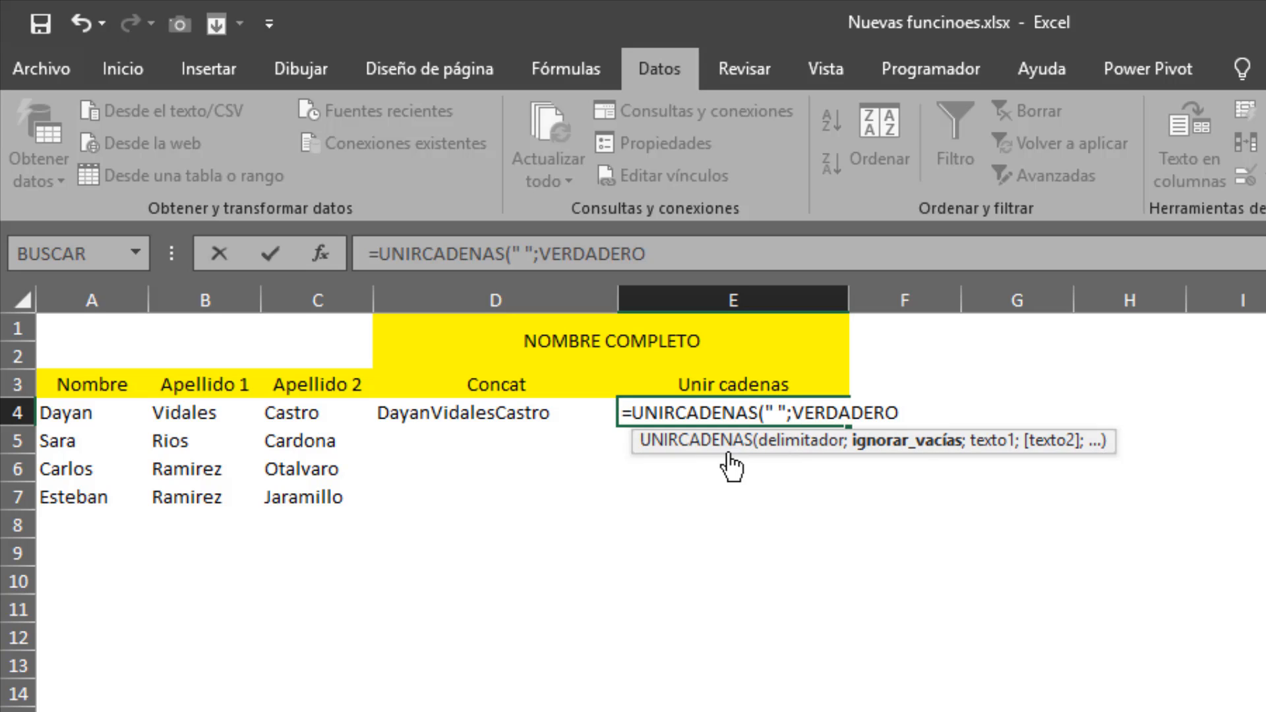
text(;)
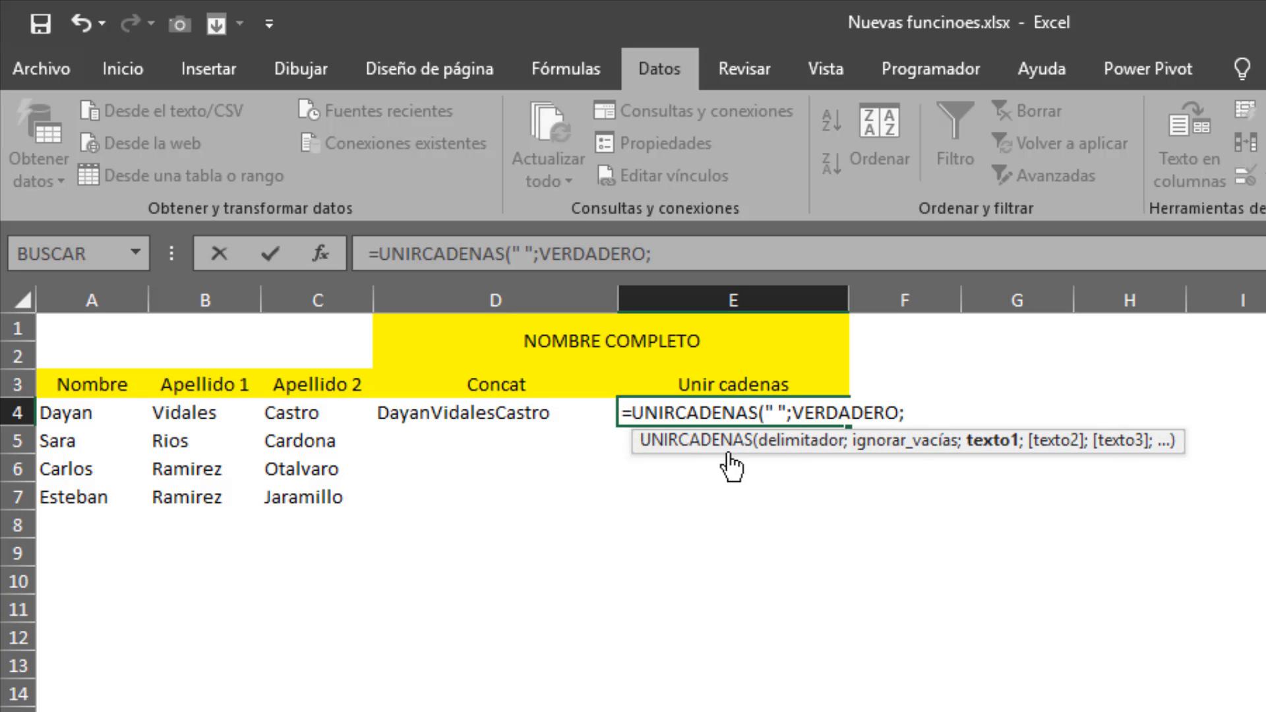
click(74, 411)
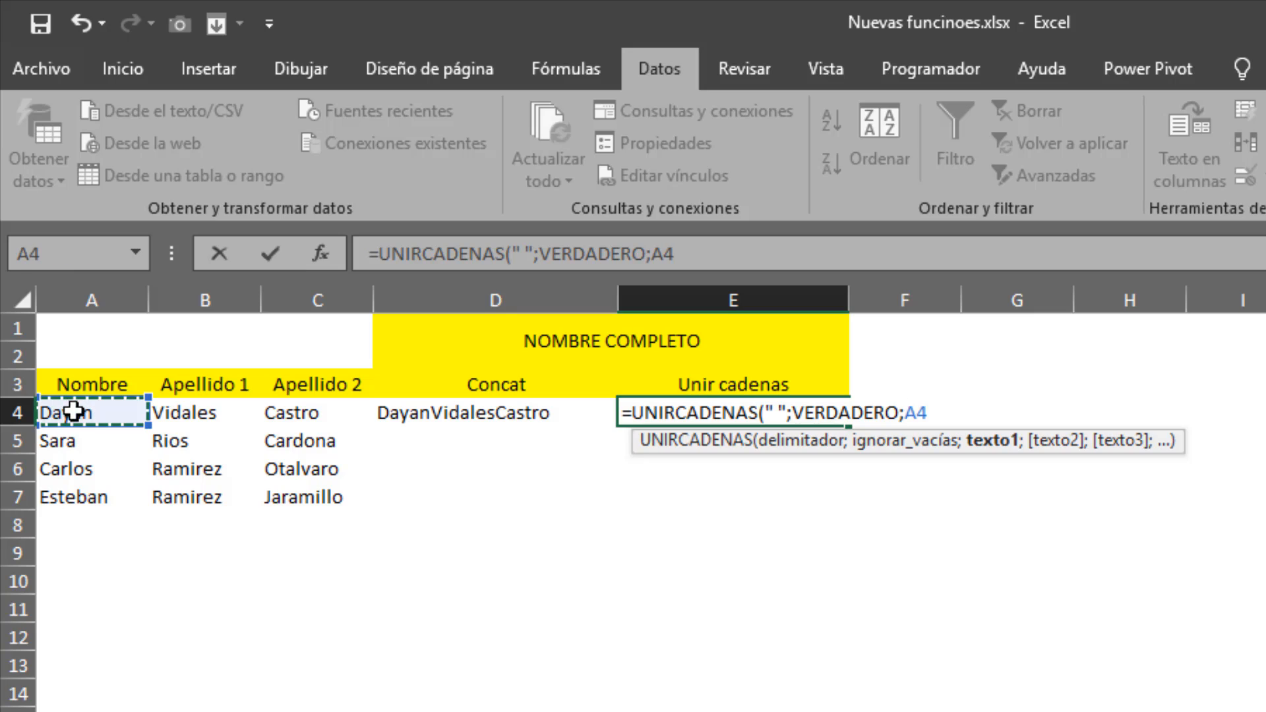
drag(73, 412, 294, 411)
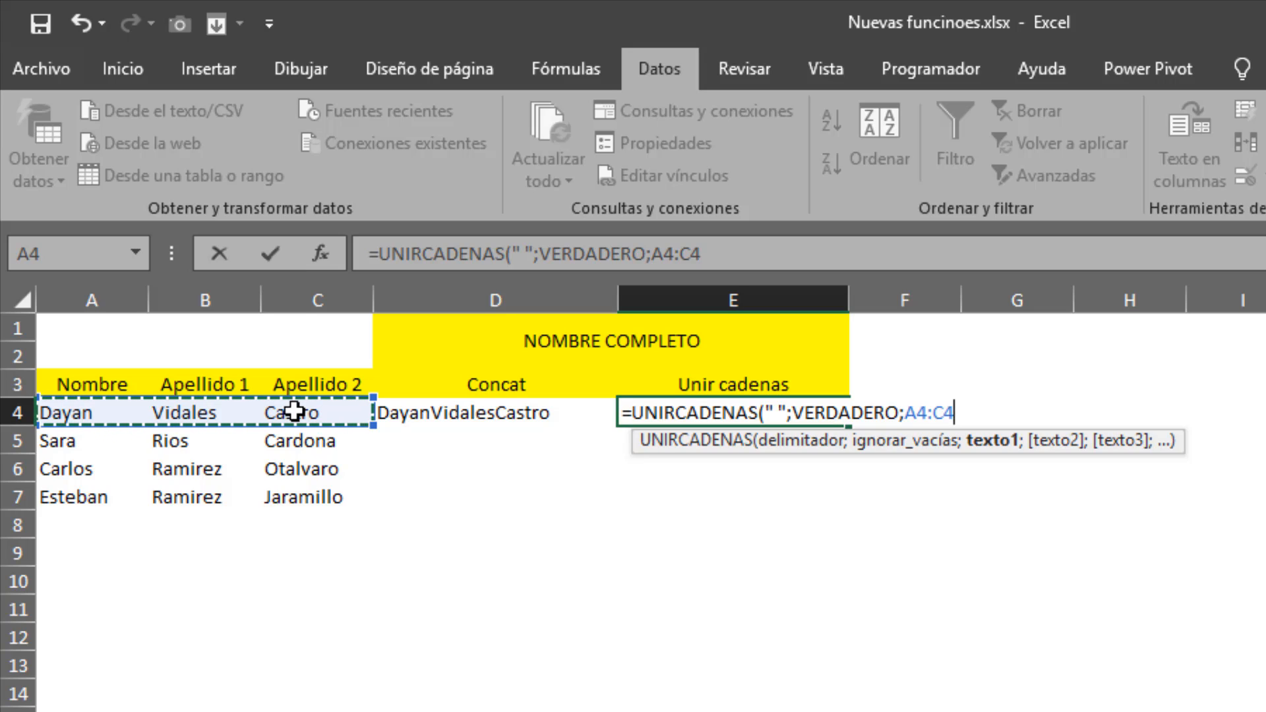
text())
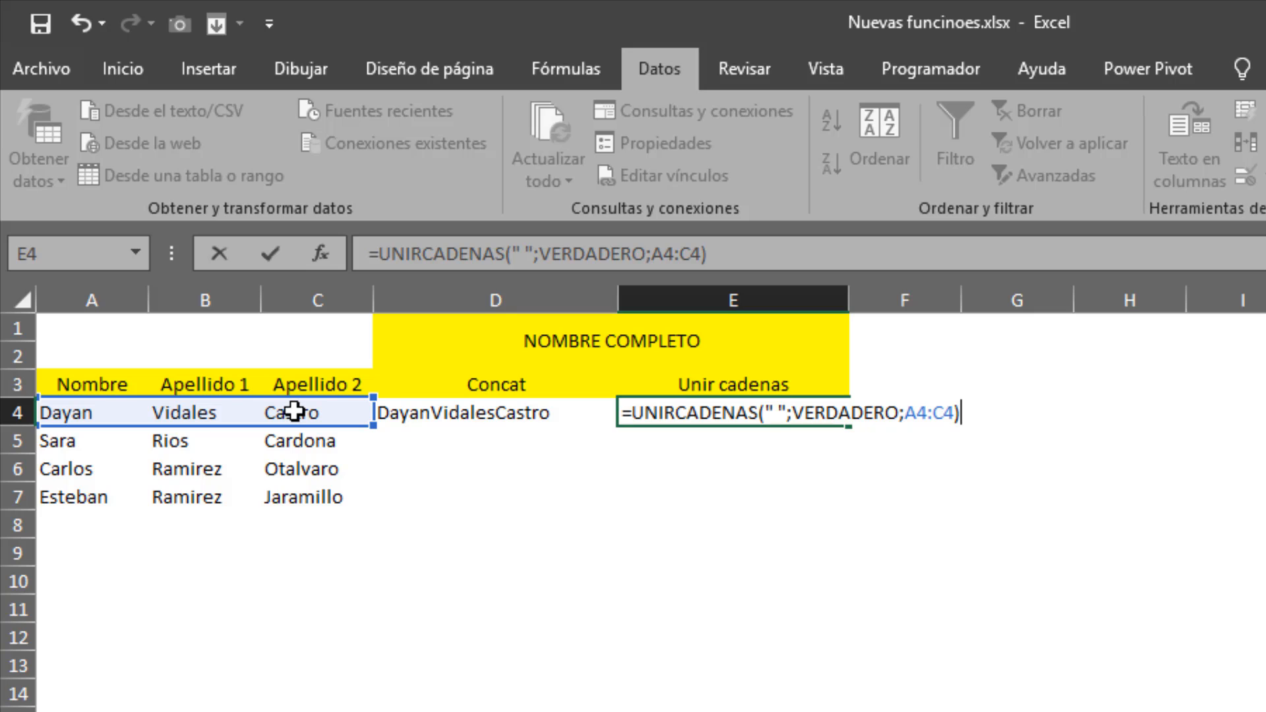
key(Return)
key(Up)
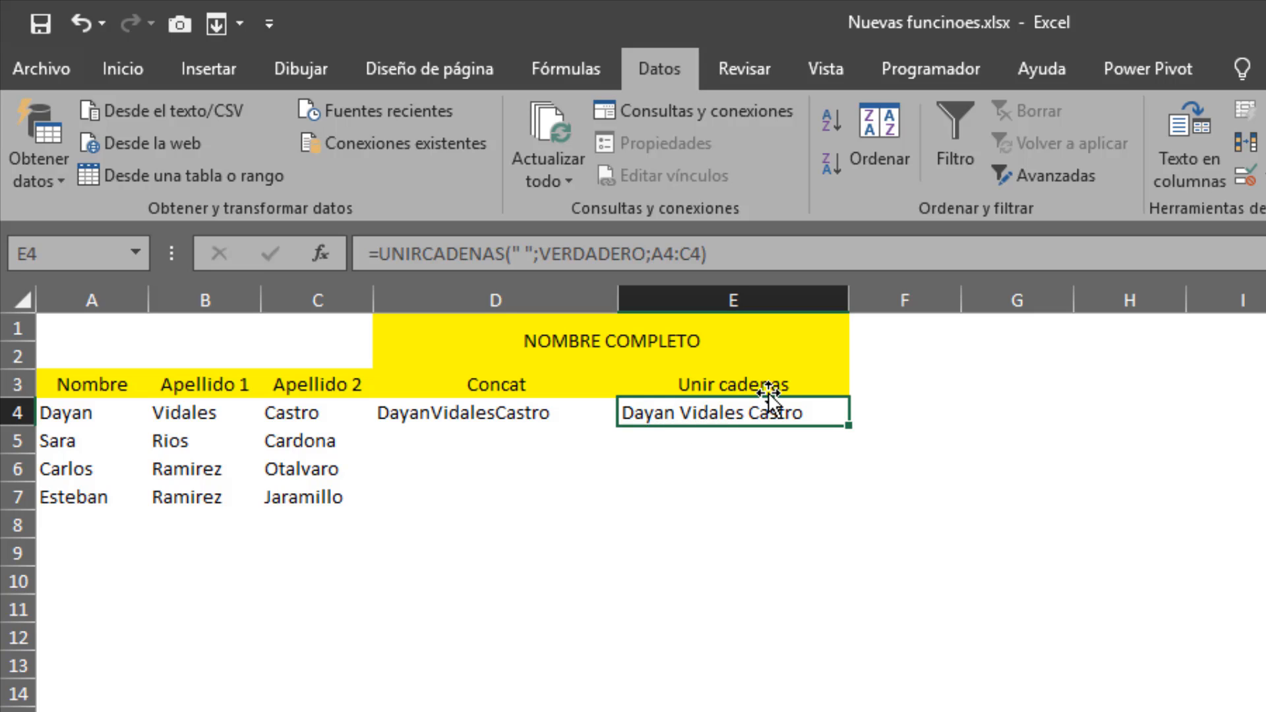
Step: Change the delimiter in the E4 UNIRCADENAS formula to a hyphen "-"
double_click(748, 415)
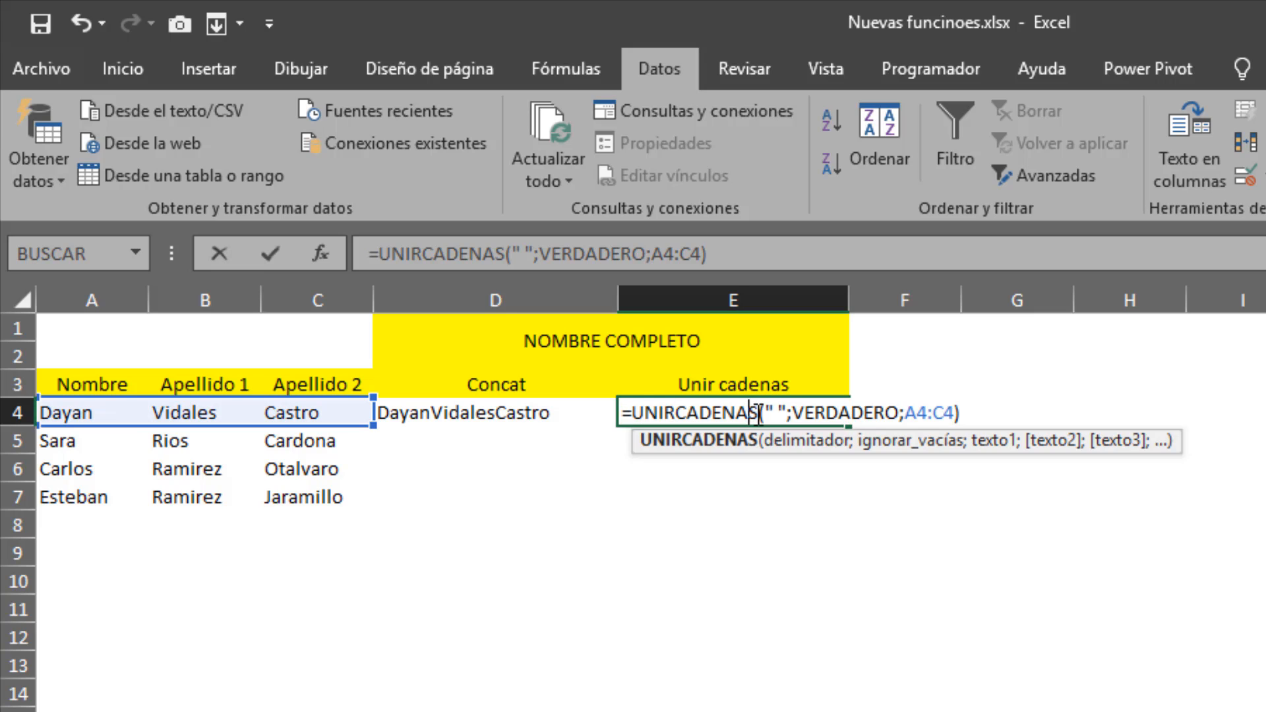
click(782, 413)
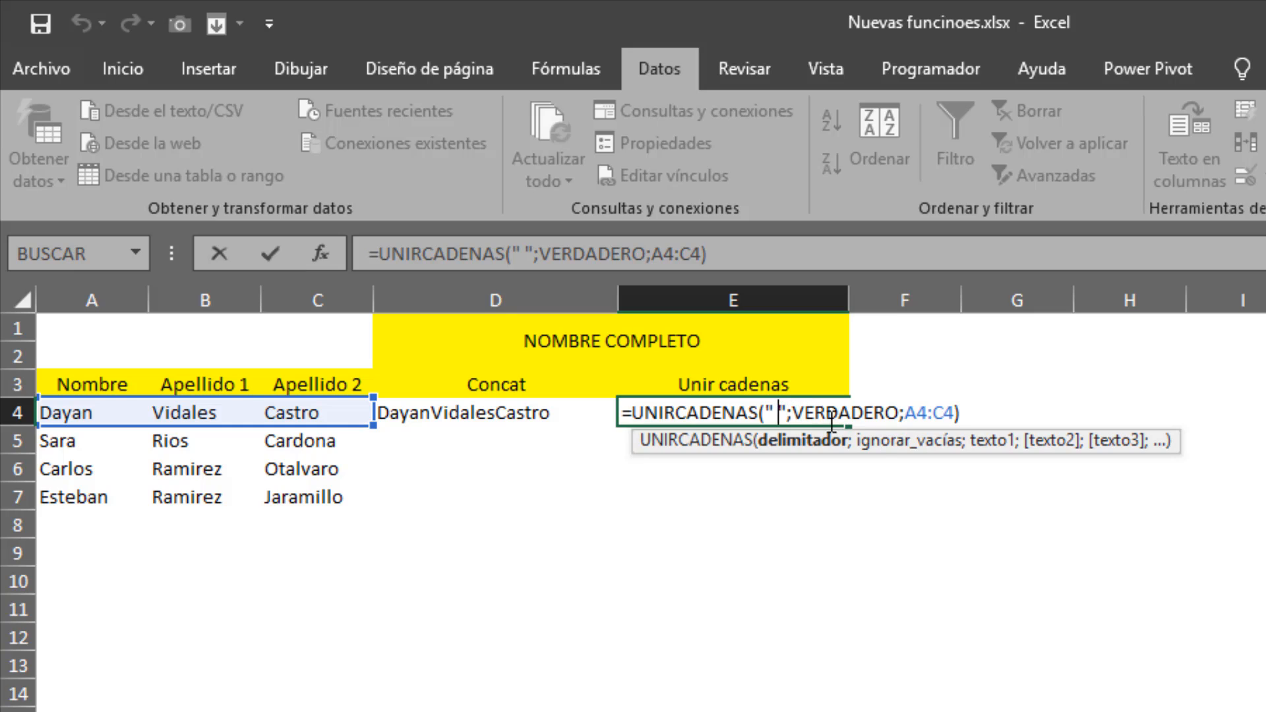
key(BackSpace)
text(-)
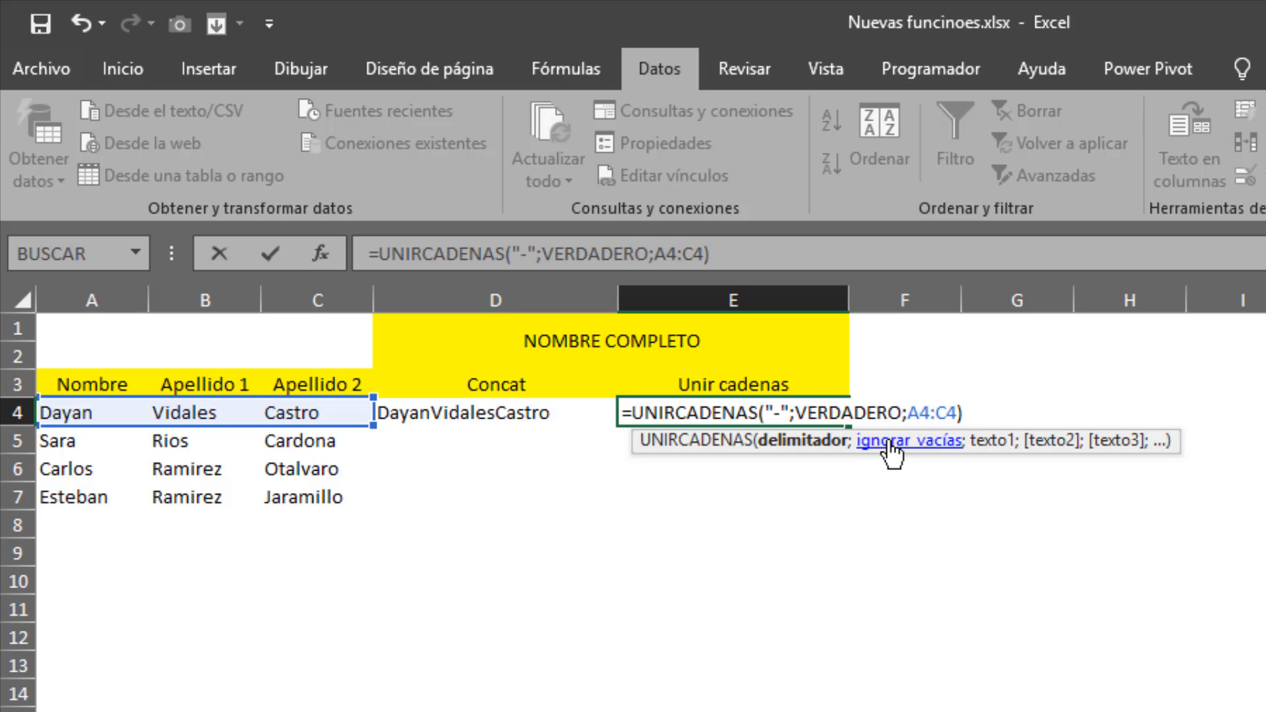
key(Return)
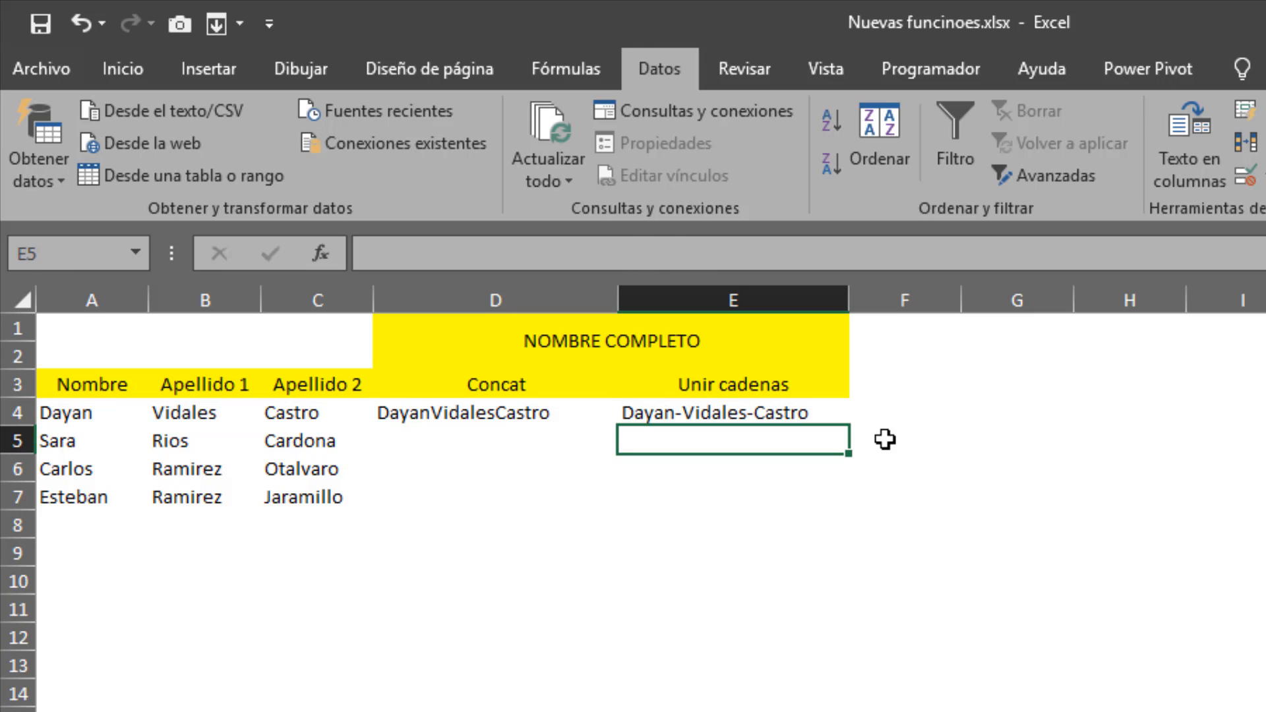
Step: Fill the UNIRCADENAS formula in E4 and the CONCAT formula in D4 down to row 7
click(643, 413)
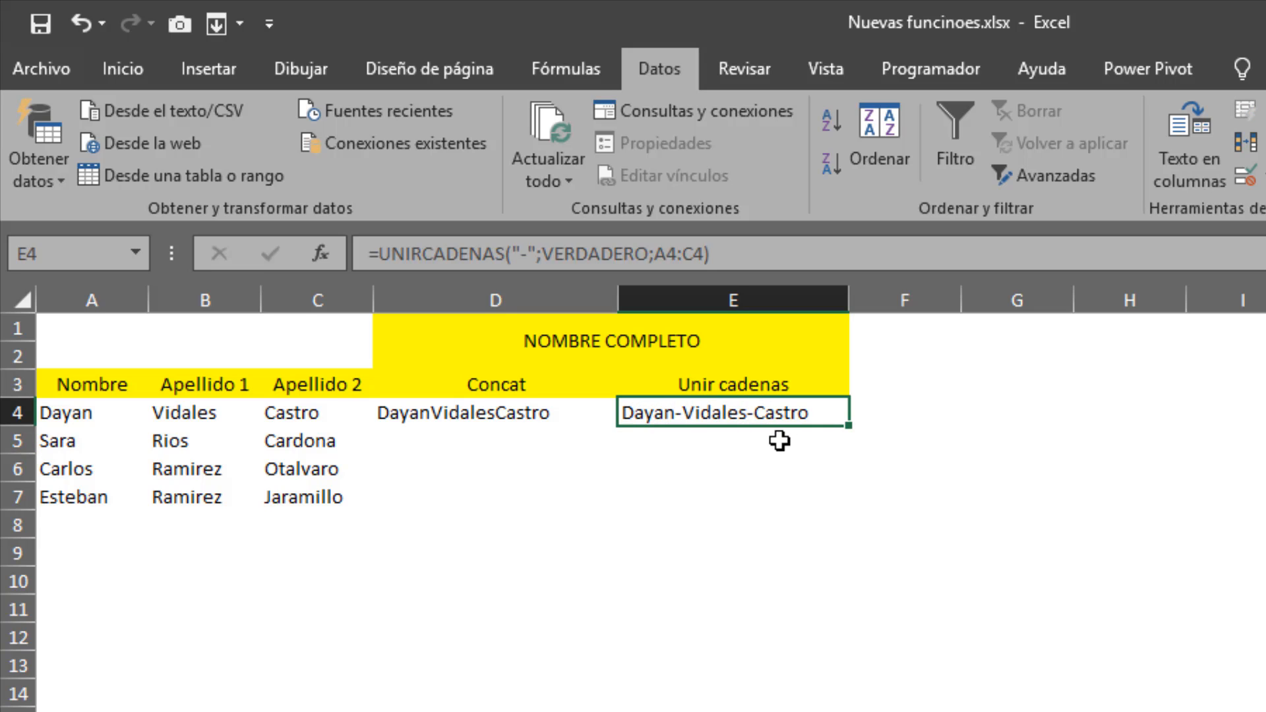
double_click(849, 427)
click(930, 450)
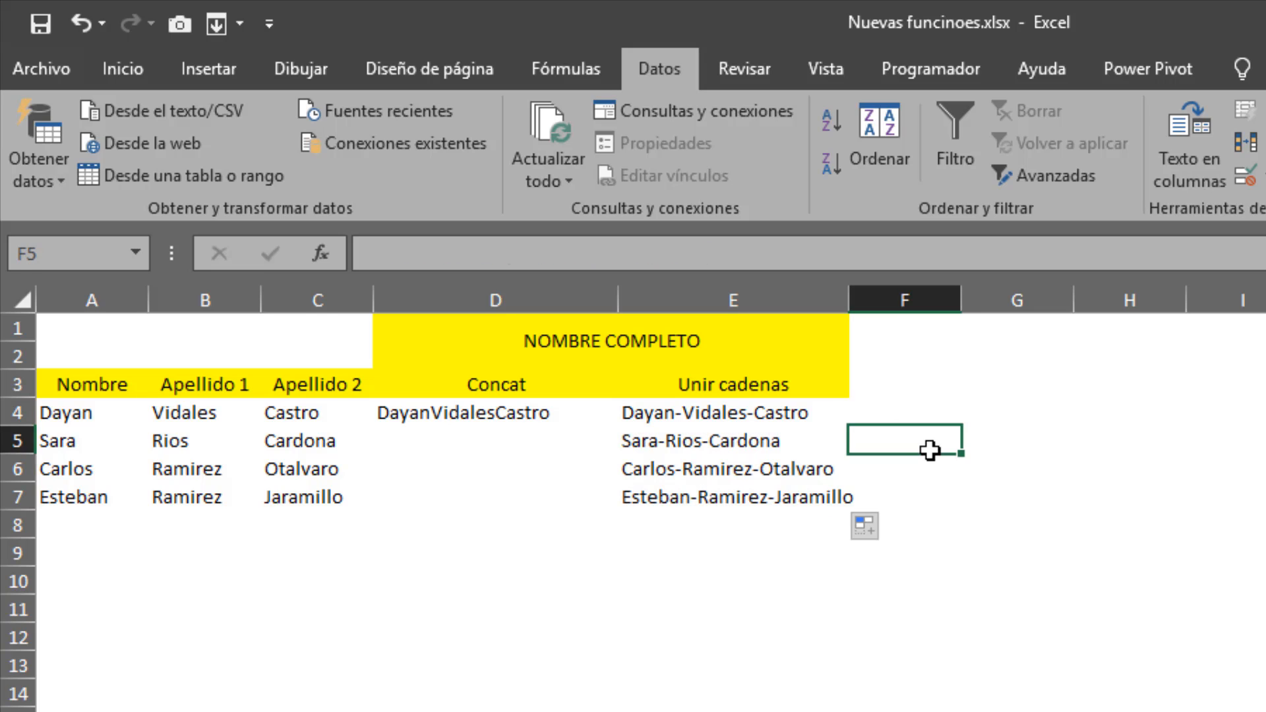
click(732, 415)
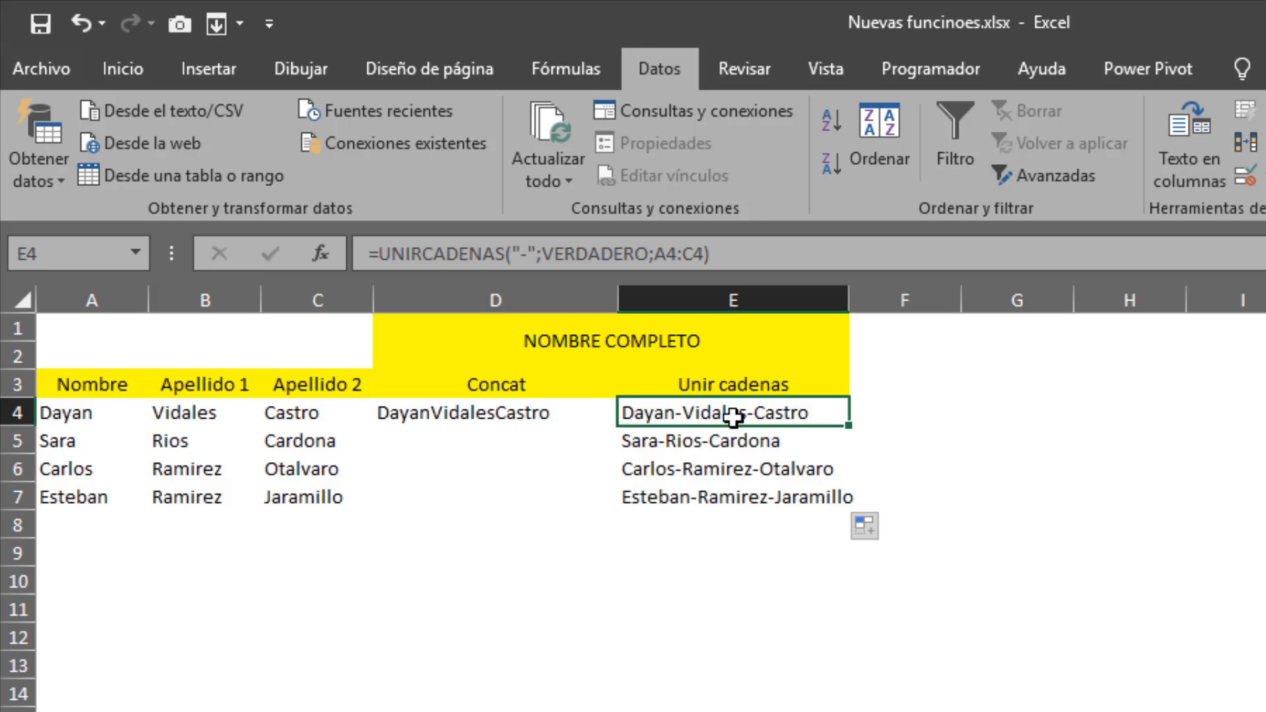
click(589, 416)
double_click(617, 427)
Step: On the sheet with the SI ANIDADA, SI.CONJUNTO and BUSCARV exercises, examine the Calificación and Nota table in I1:J6
click(858, 661)
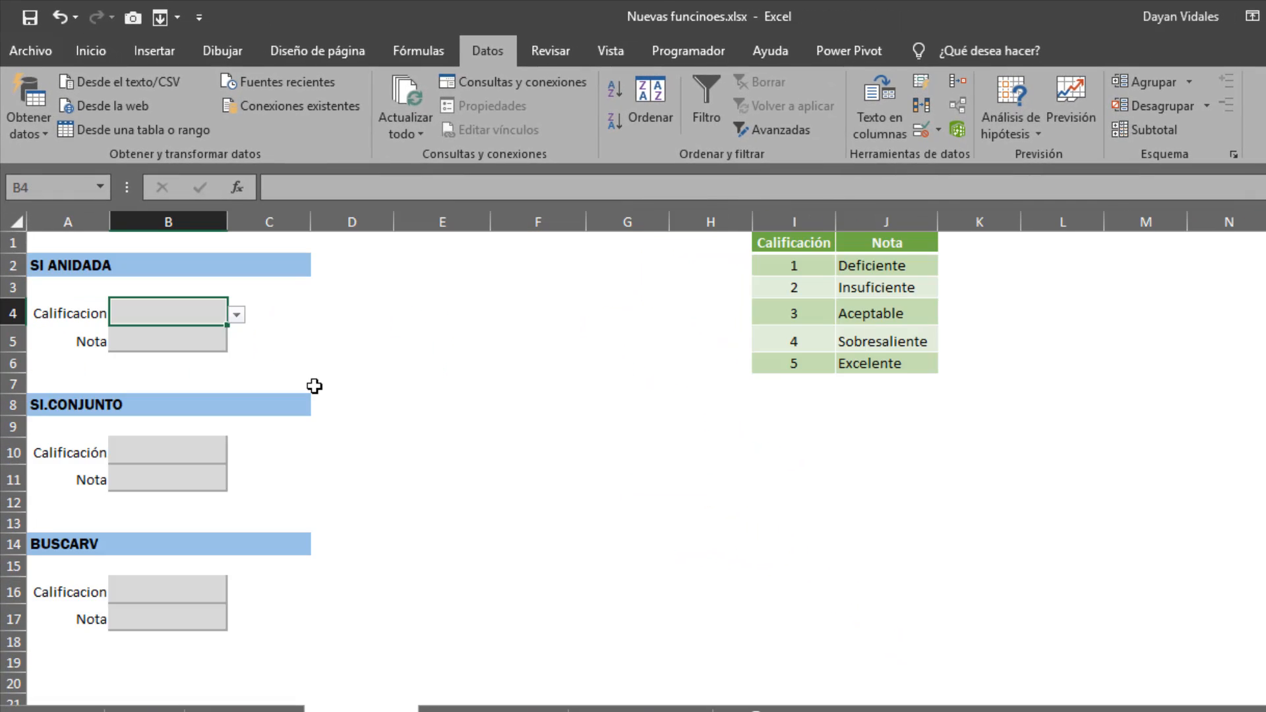
click(461, 364)
click(153, 306)
drag(780, 246, 893, 371)
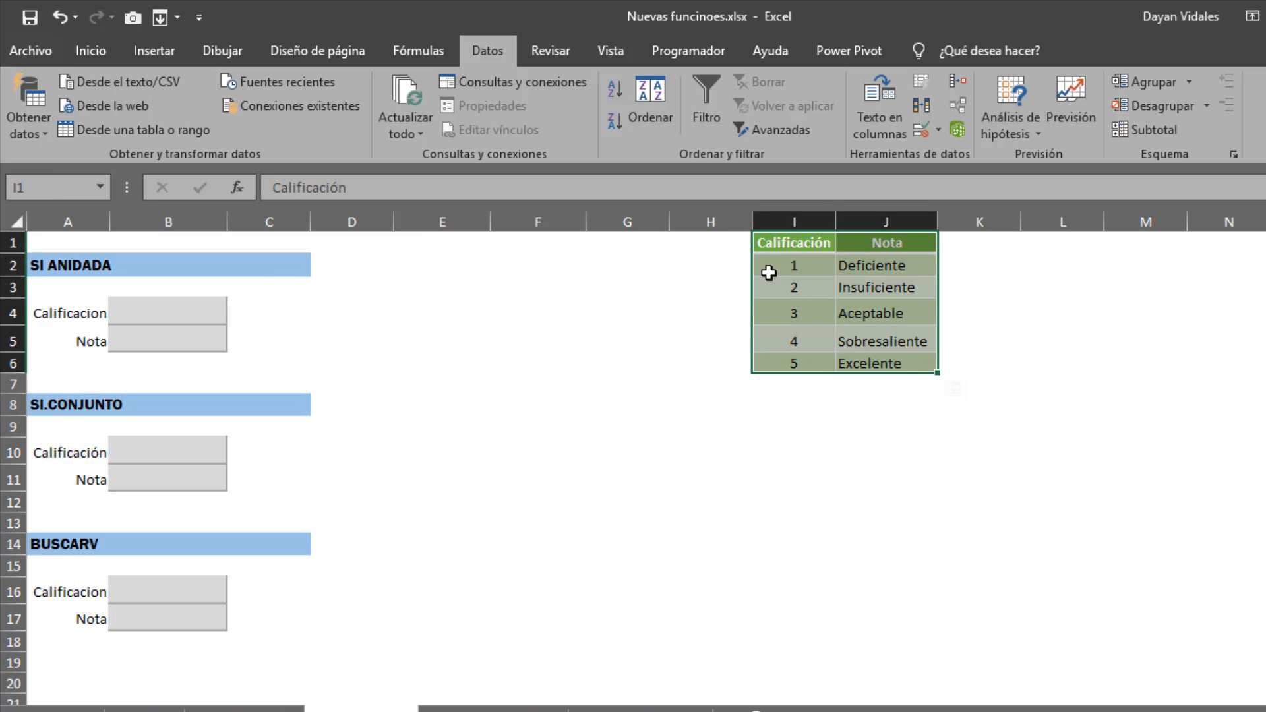
click(790, 269)
key(Tab)
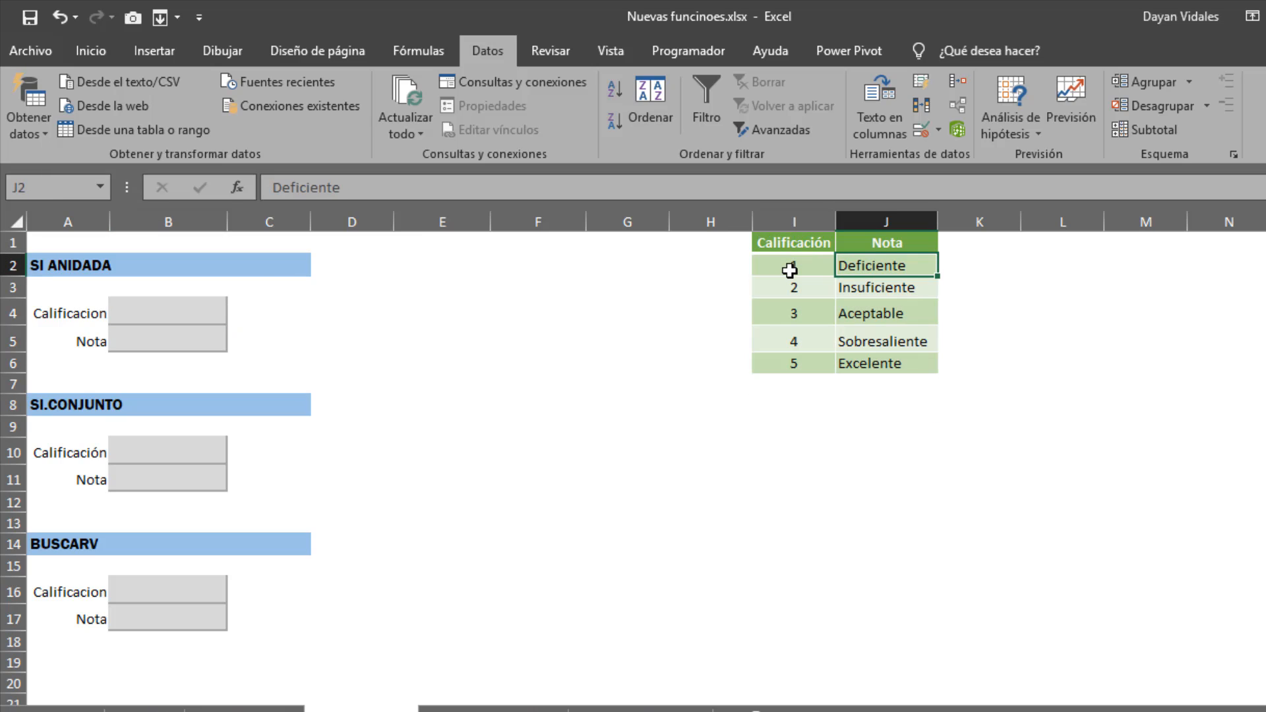
key(Return)
key(Tab)
key(Return)
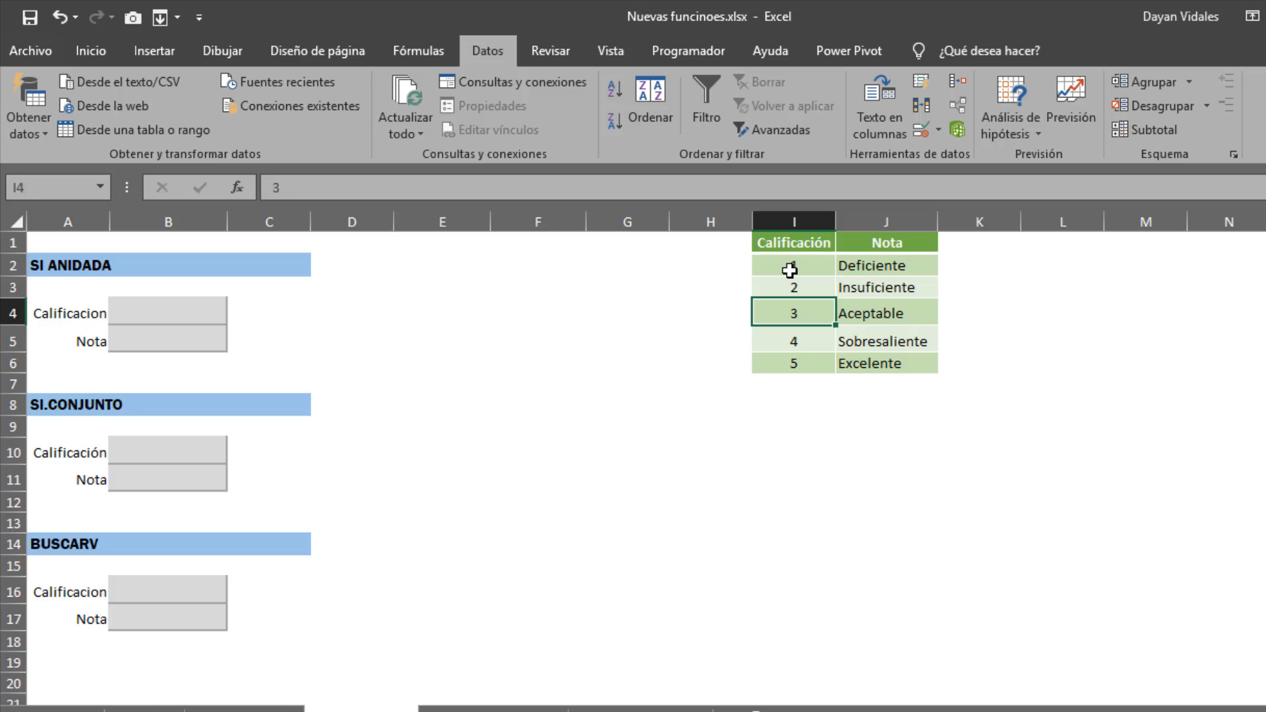
key(Tab)
key(Return)
key(Tab)
key(Left)
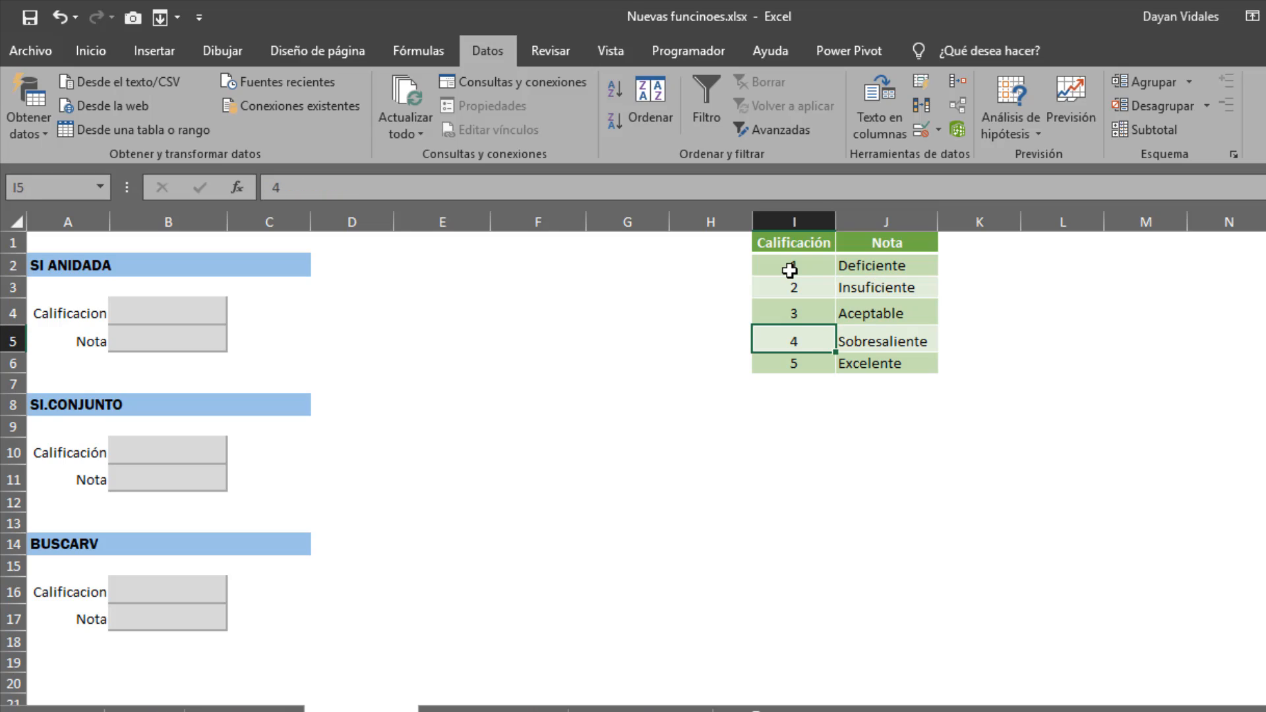
key(Return)
key(Tab)
key(Left)
key(Left)
key(Left)
key(Left)
key(Left)
key(Left)
key(Up)
key(Up)
key(Left)
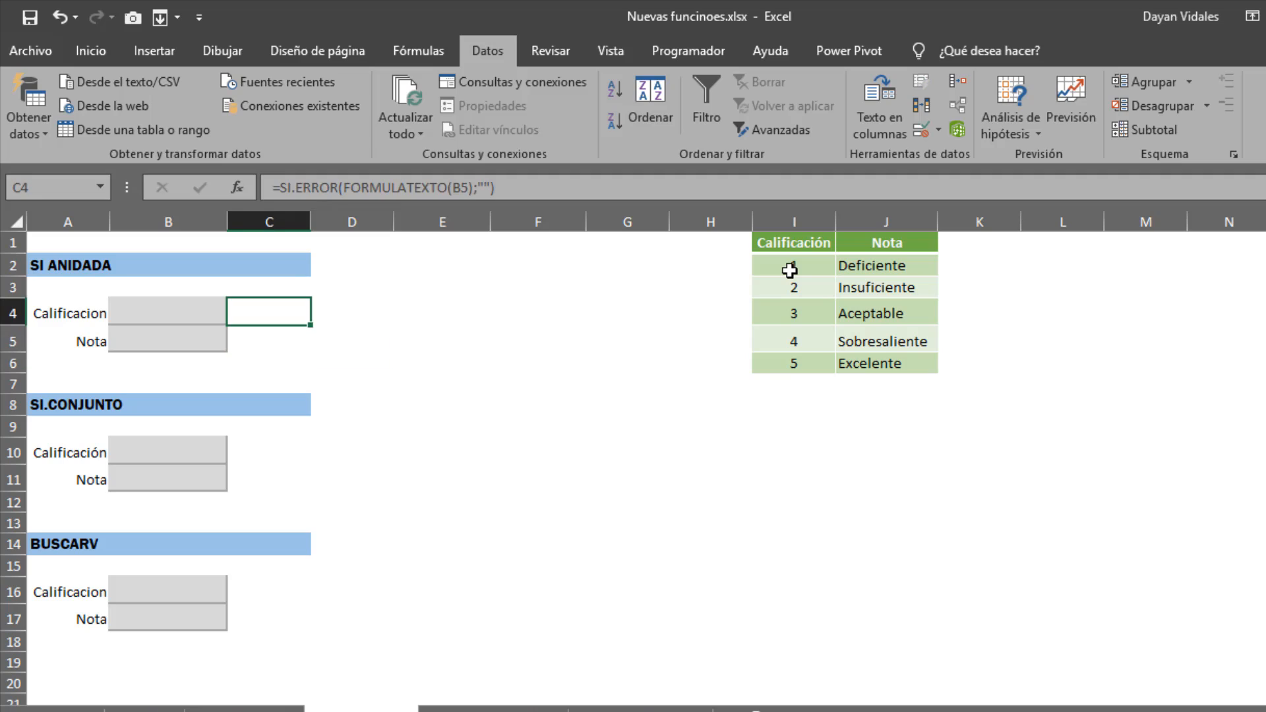
key(Left)
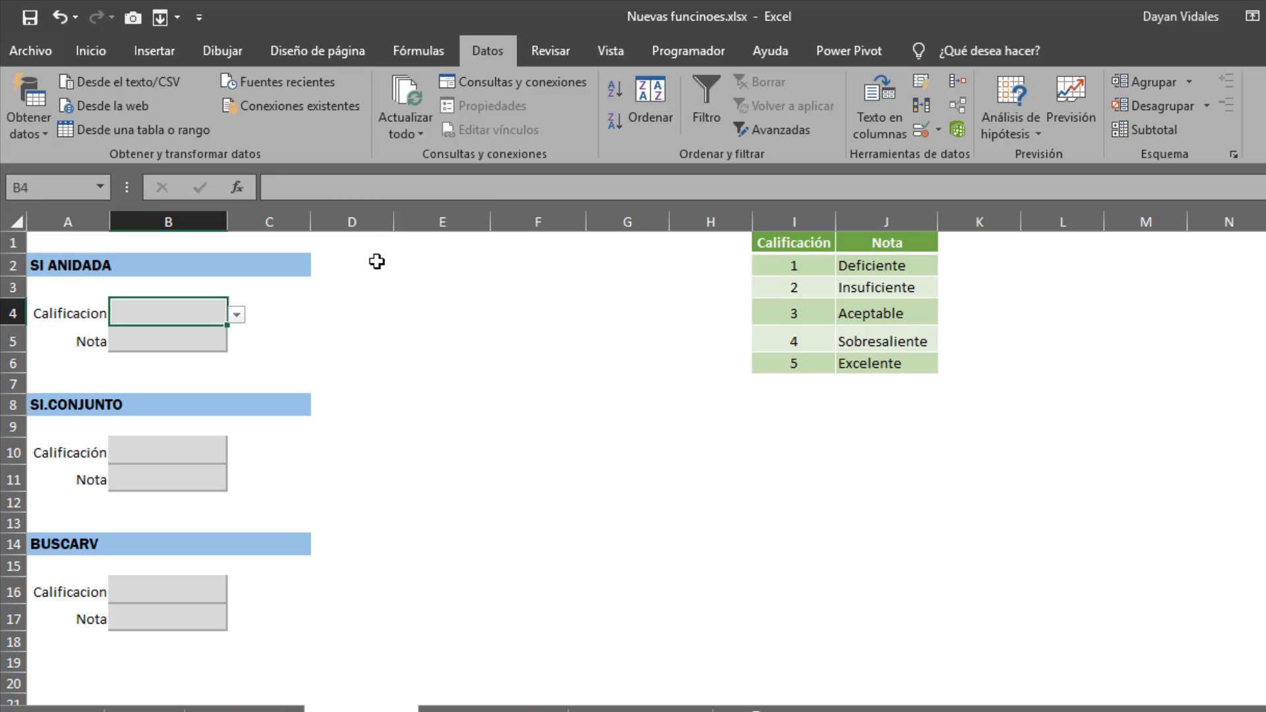
Step: Start a SI formula in B5 under SI ANIDADA that tests B4=1 and returns J2 when true
click(180, 343)
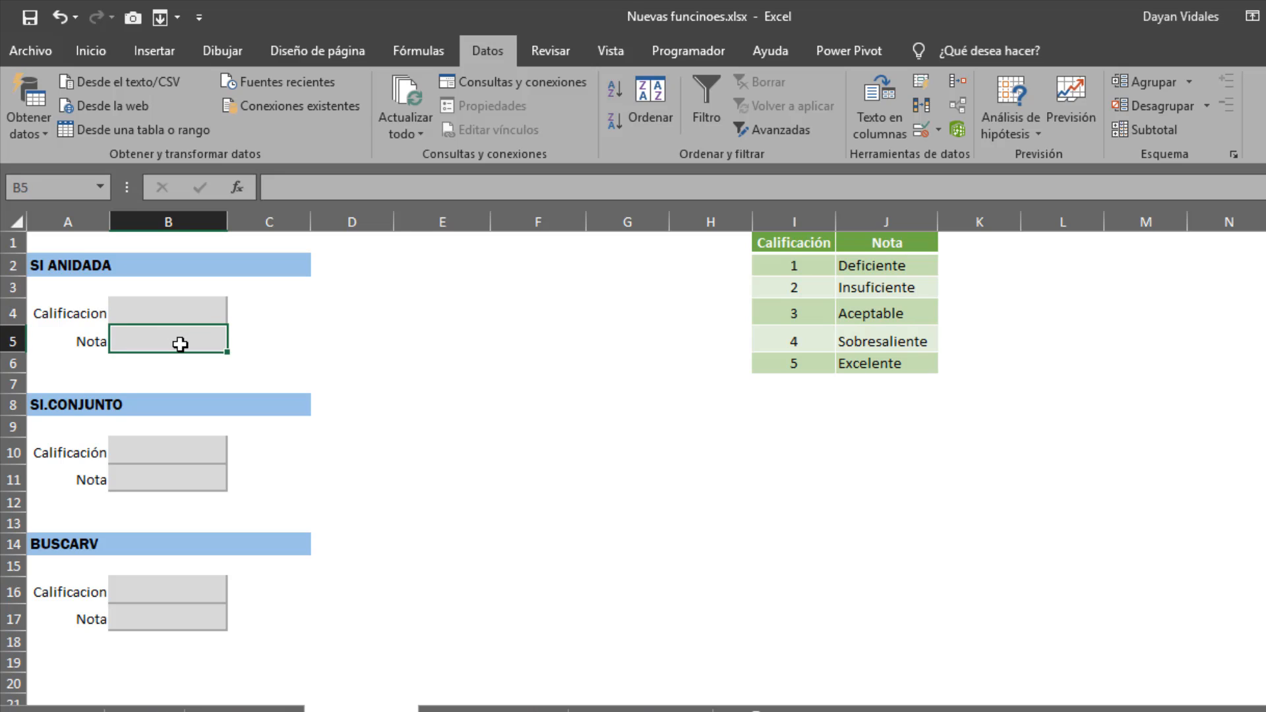
text(=si)
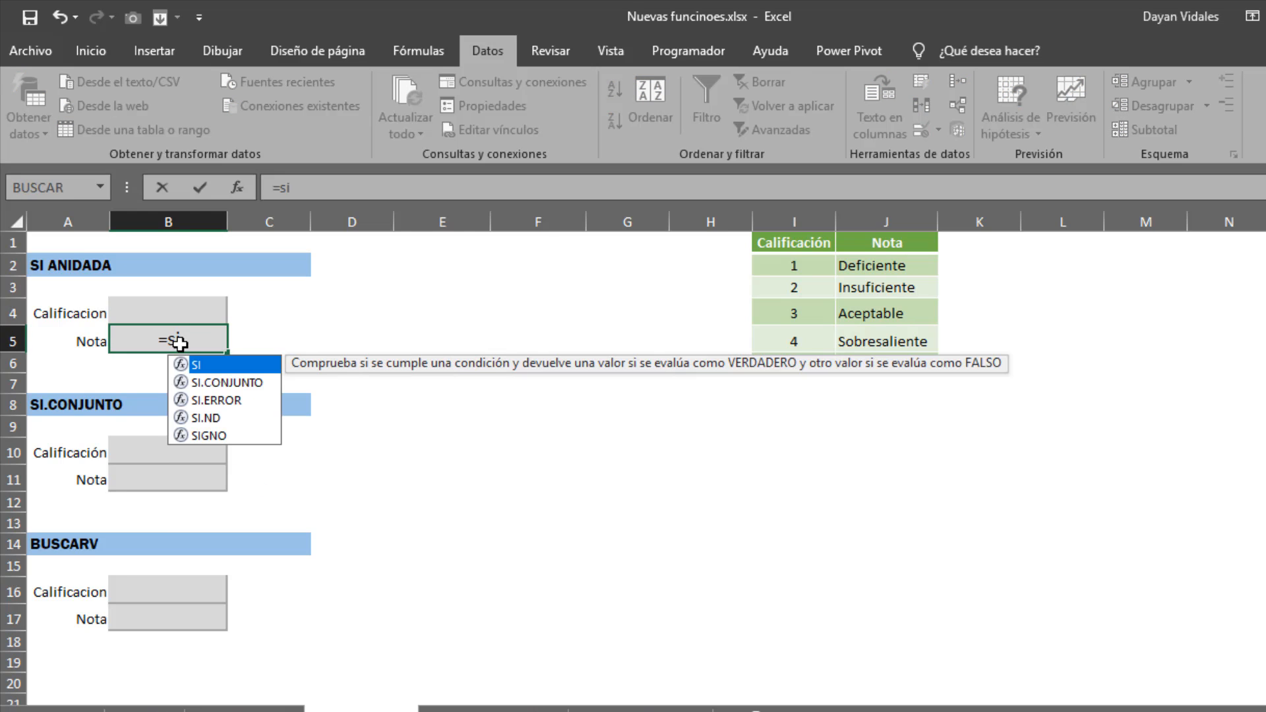
key(Tab)
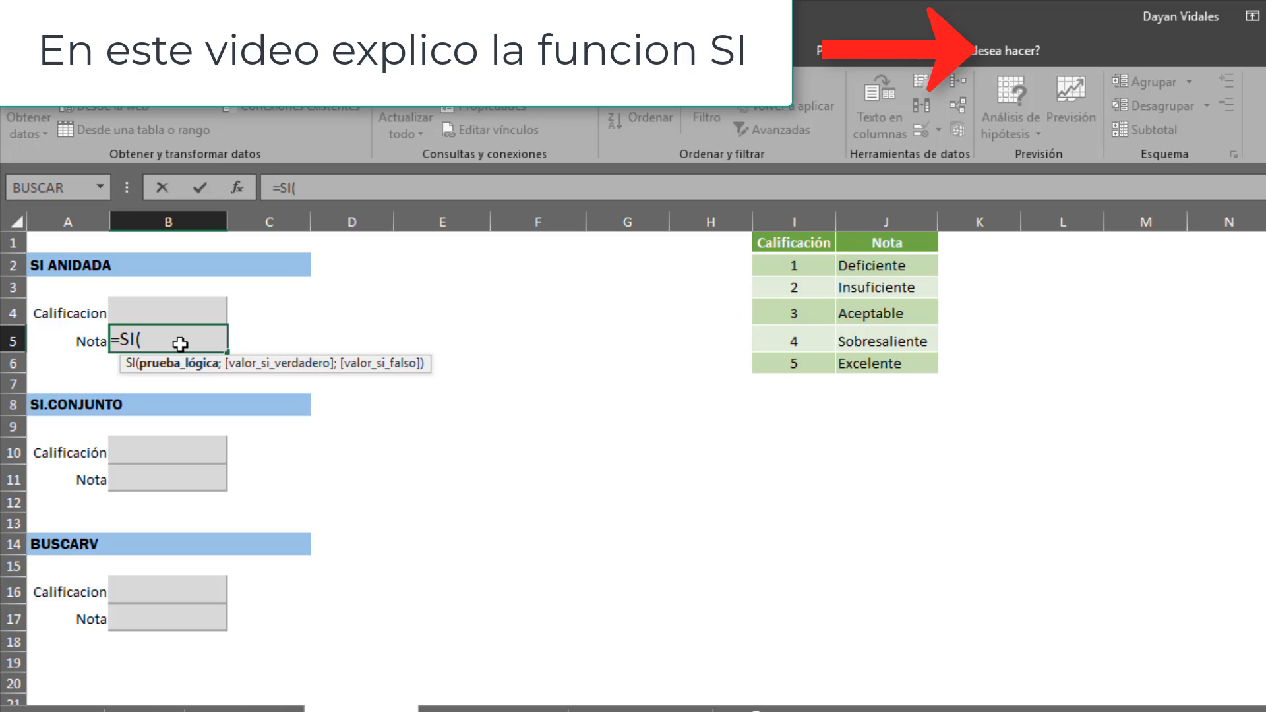
click(162, 308)
text(=1)
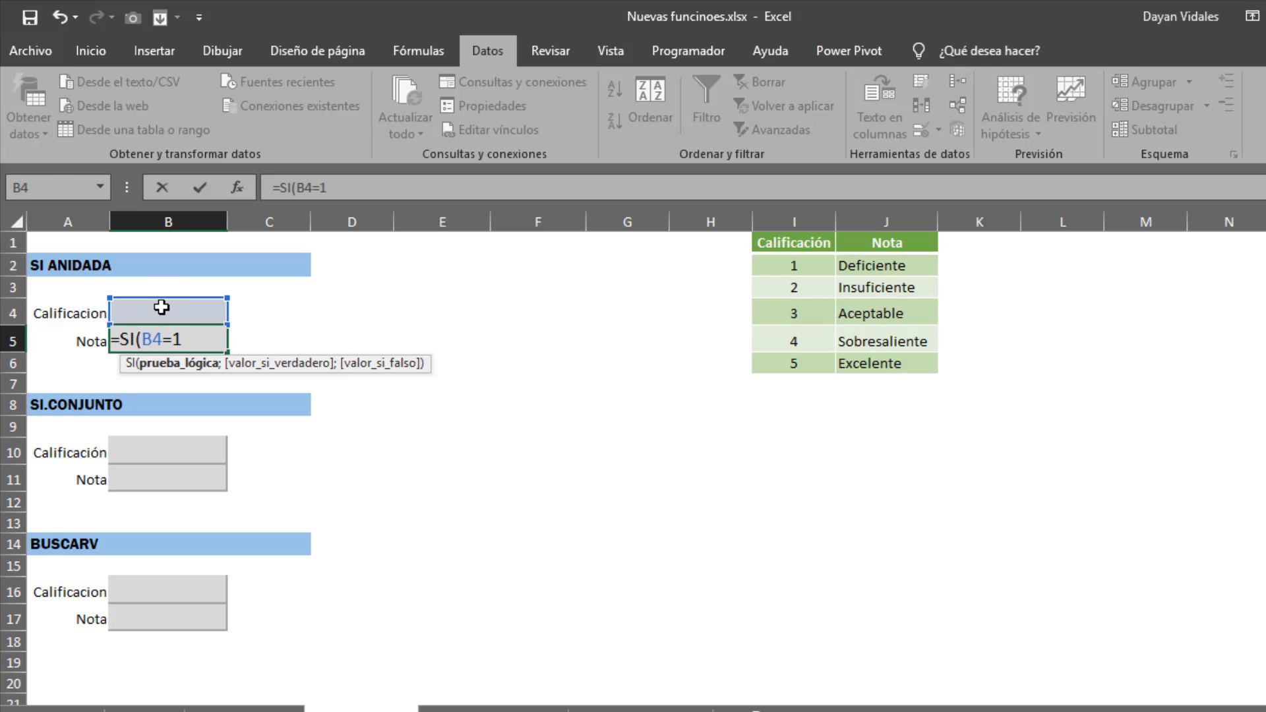
text(;)
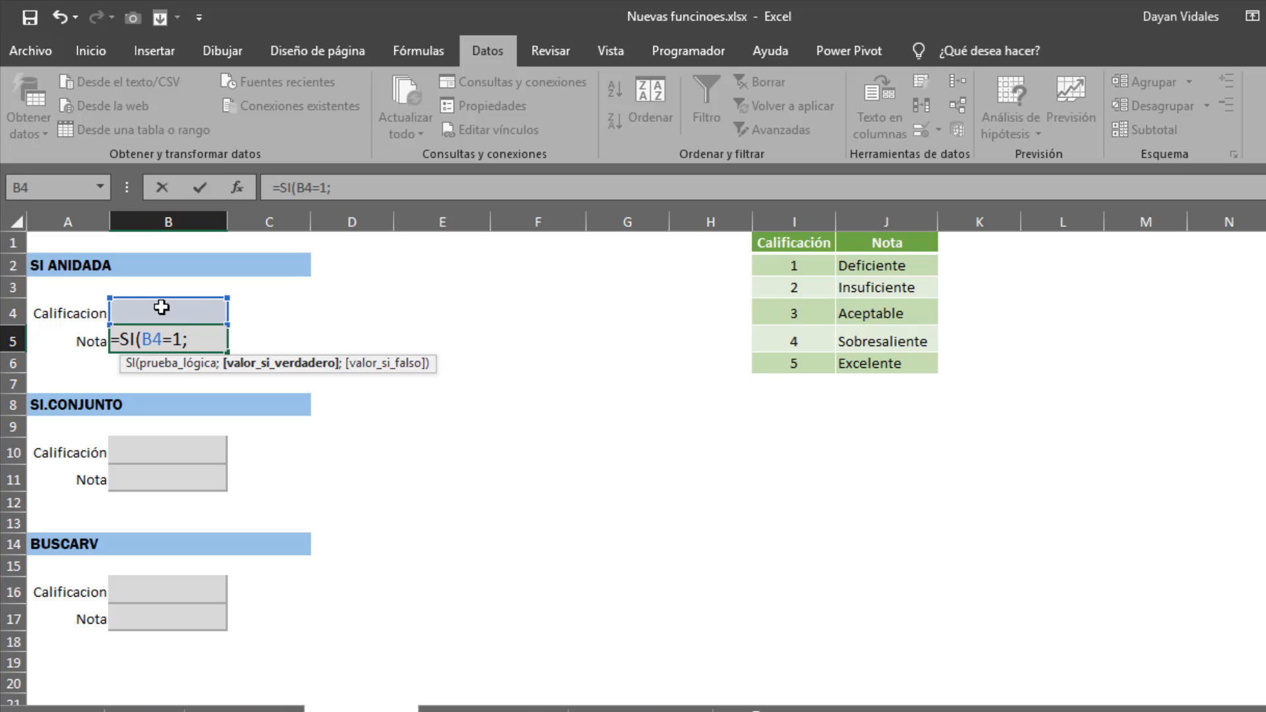
click(855, 267)
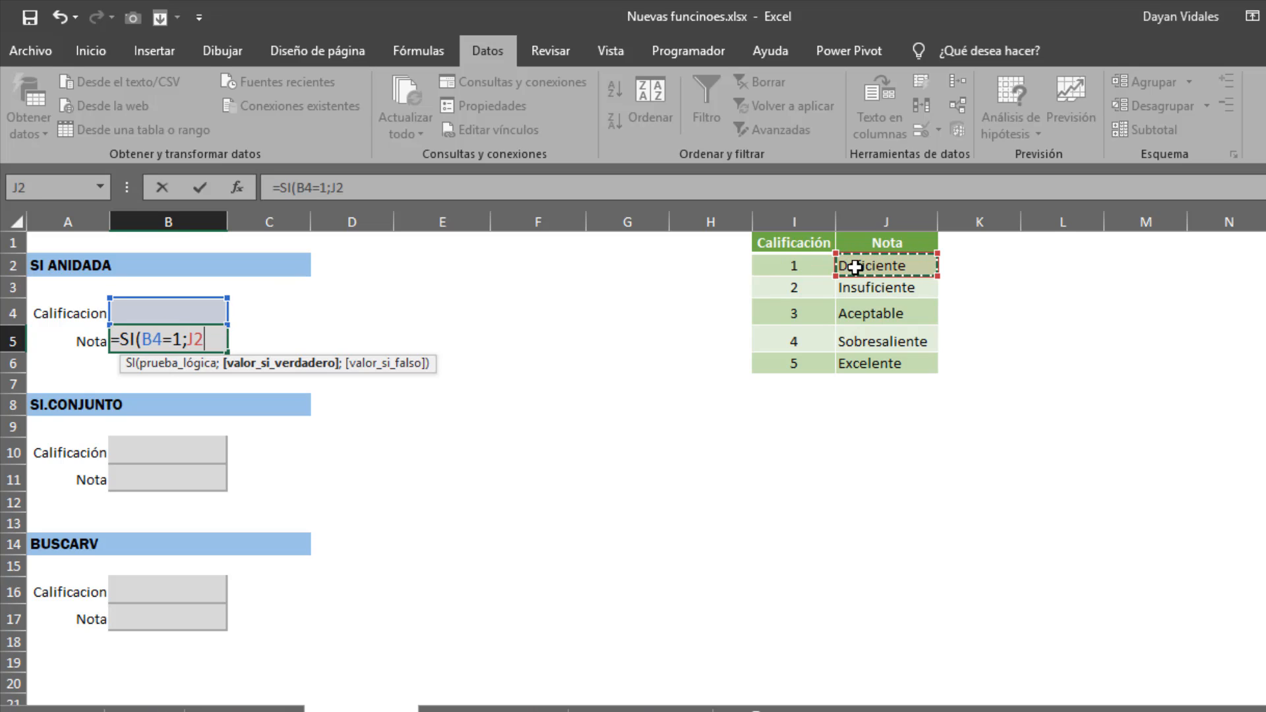
text(;)
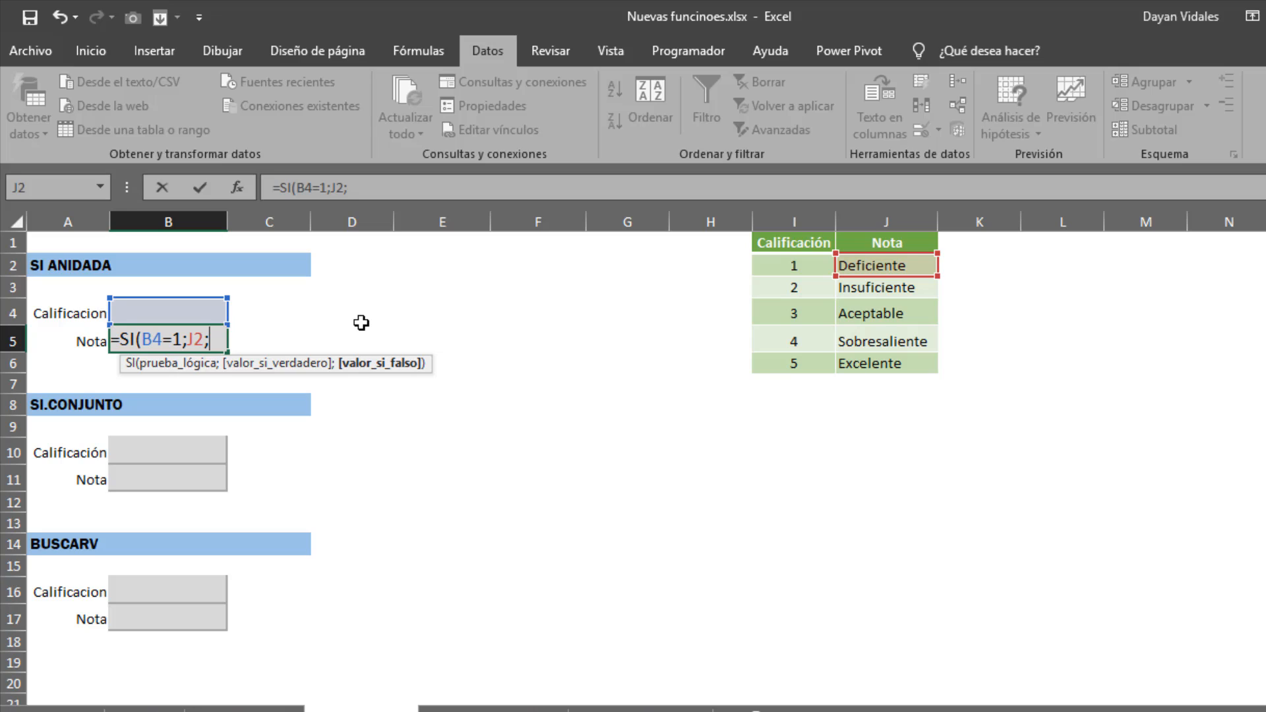
Step: Nest a second SI in the B5 formula that tests B4=2 and returns J3
text(SI()
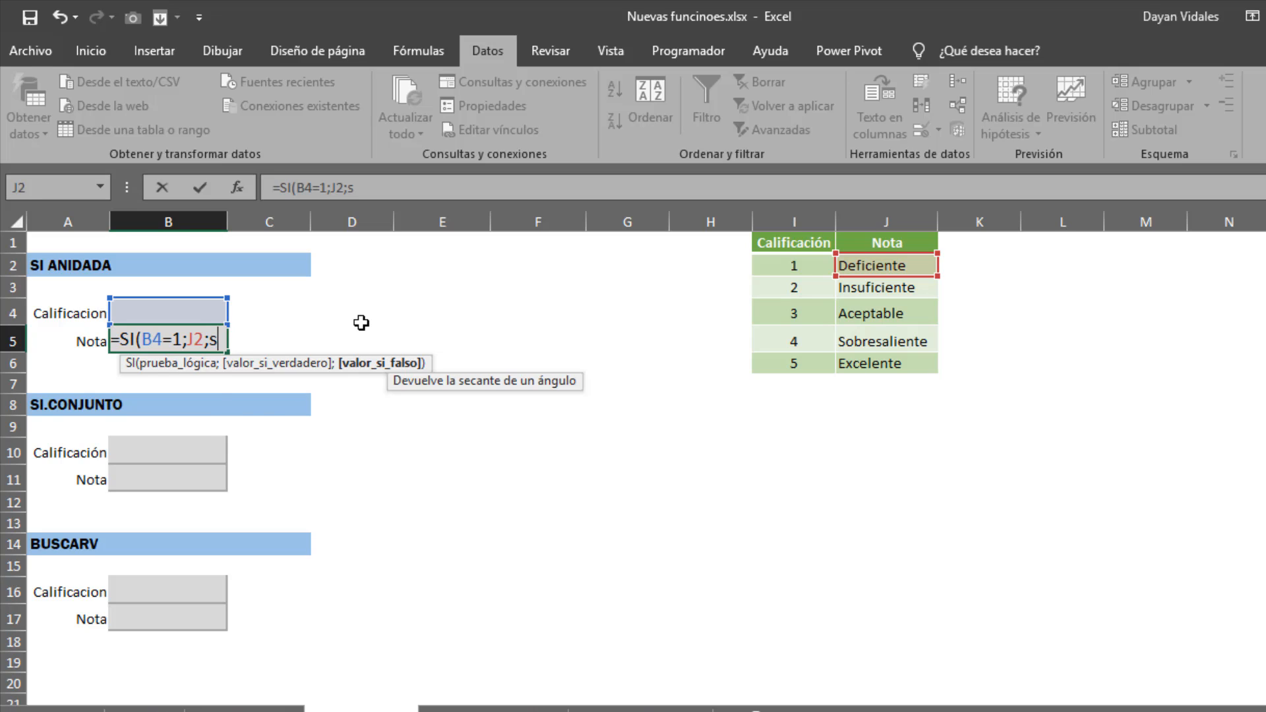
click(176, 314)
text(=)
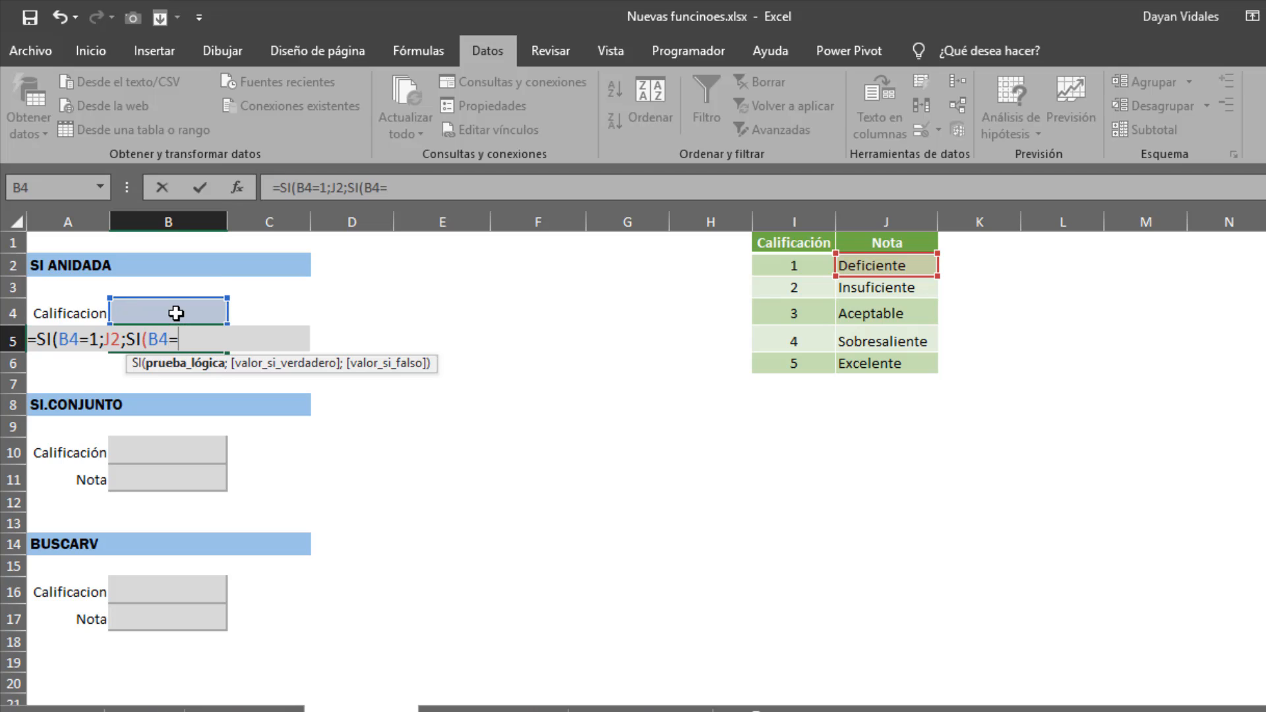
text(2;)
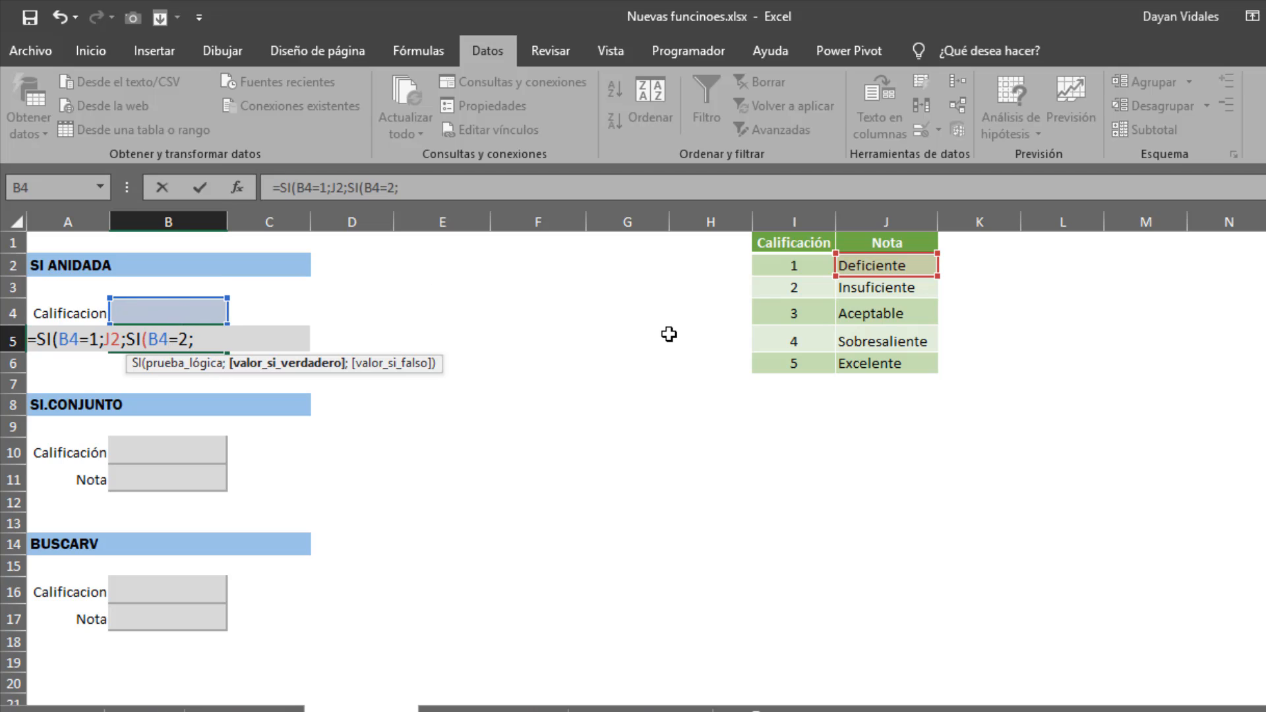
click(882, 286)
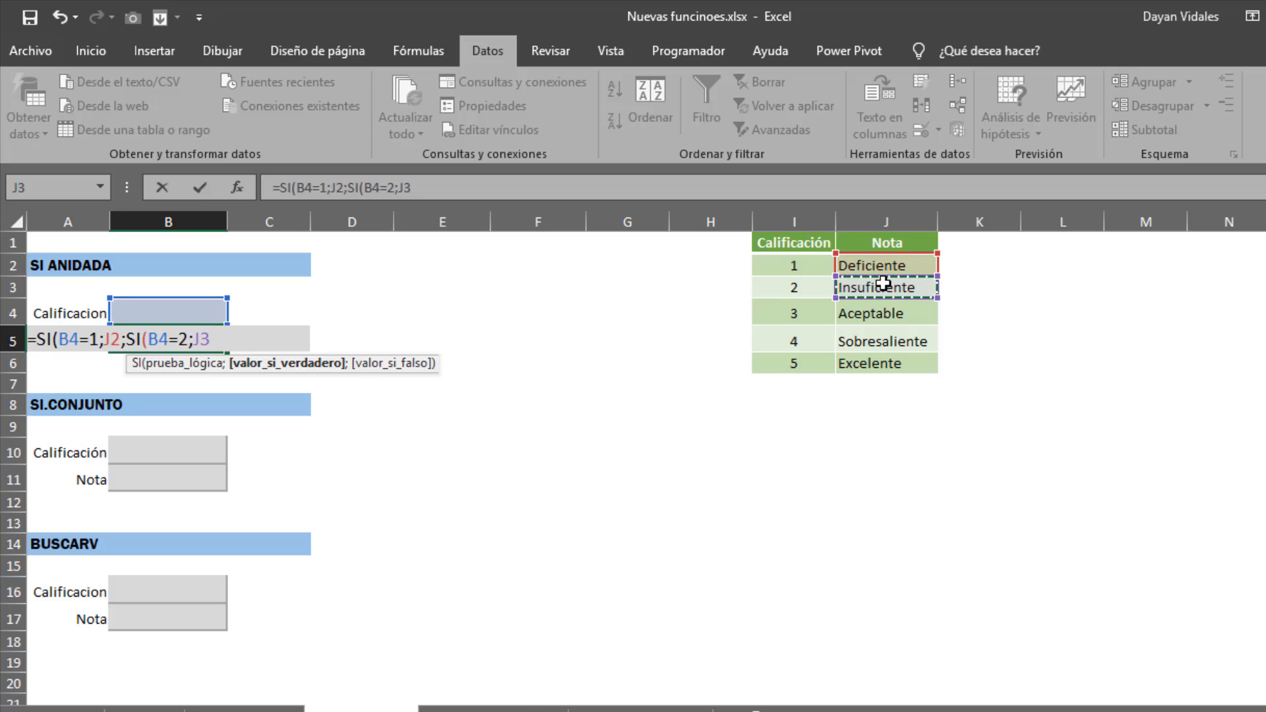
Step: Nest a third SI in the B5 formula that tests B4=3 and returns J4
text(;SI()
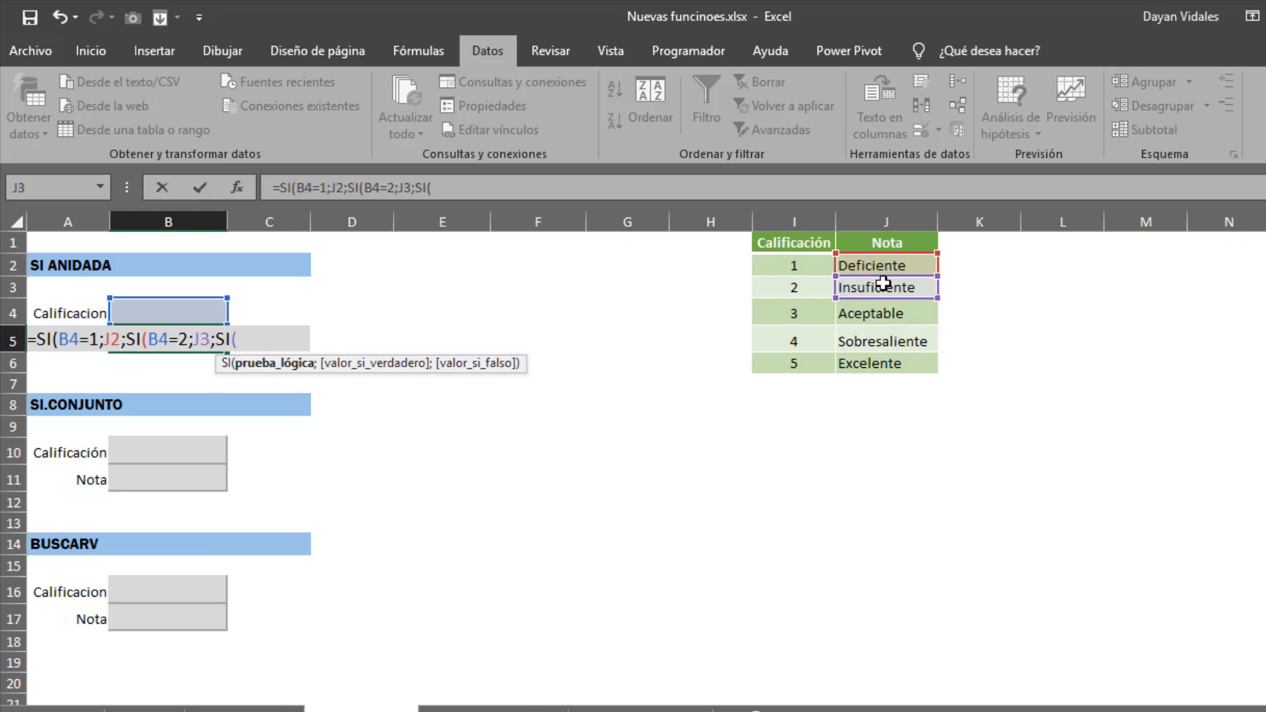
click(173, 312)
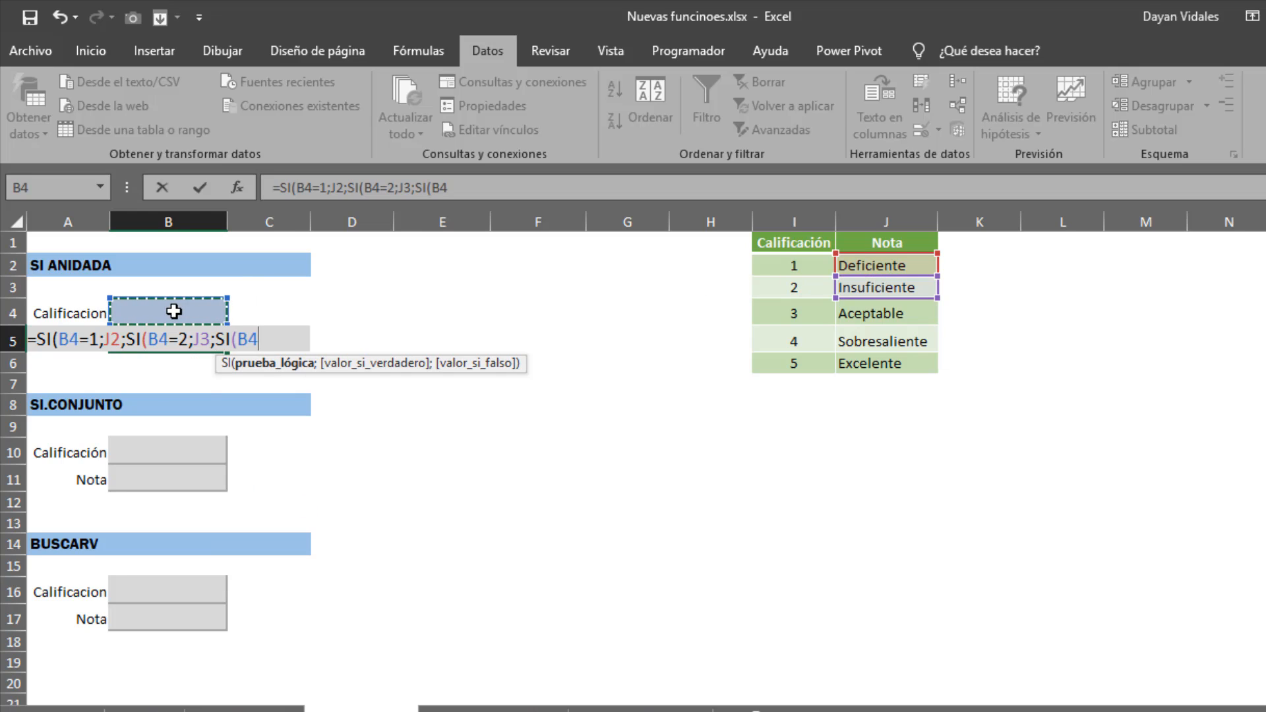
text(=3;)
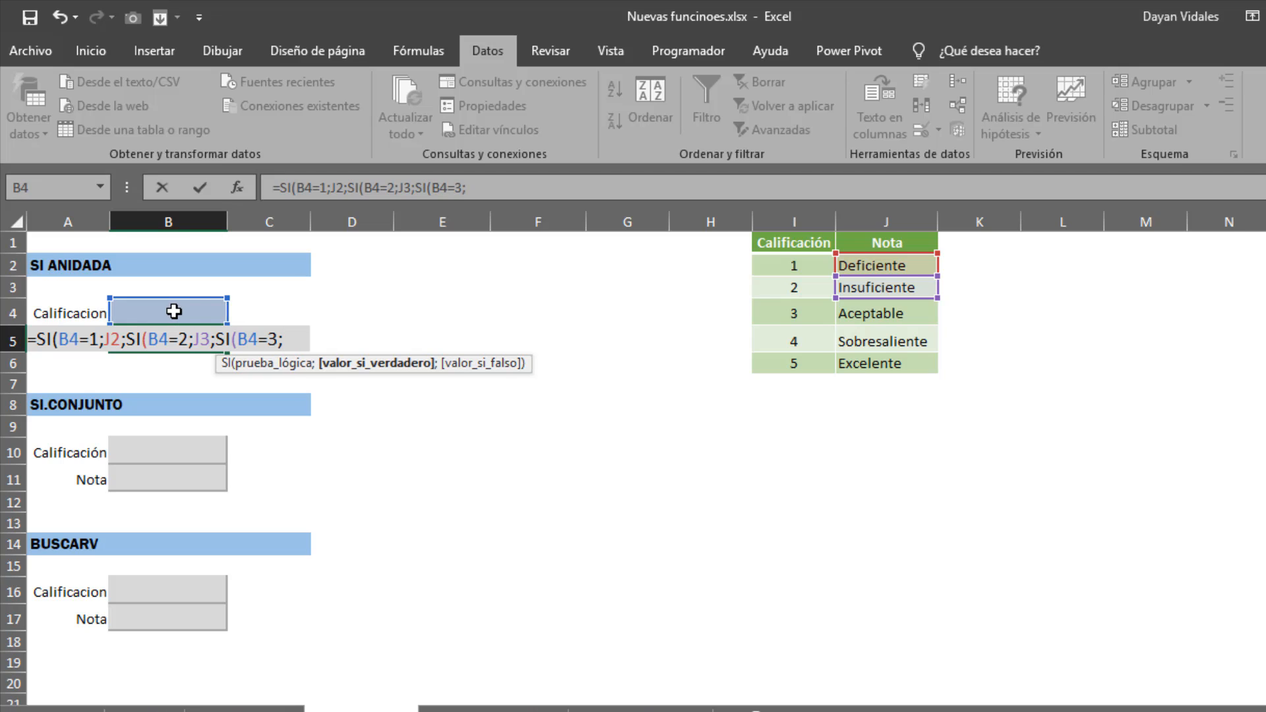
click(847, 314)
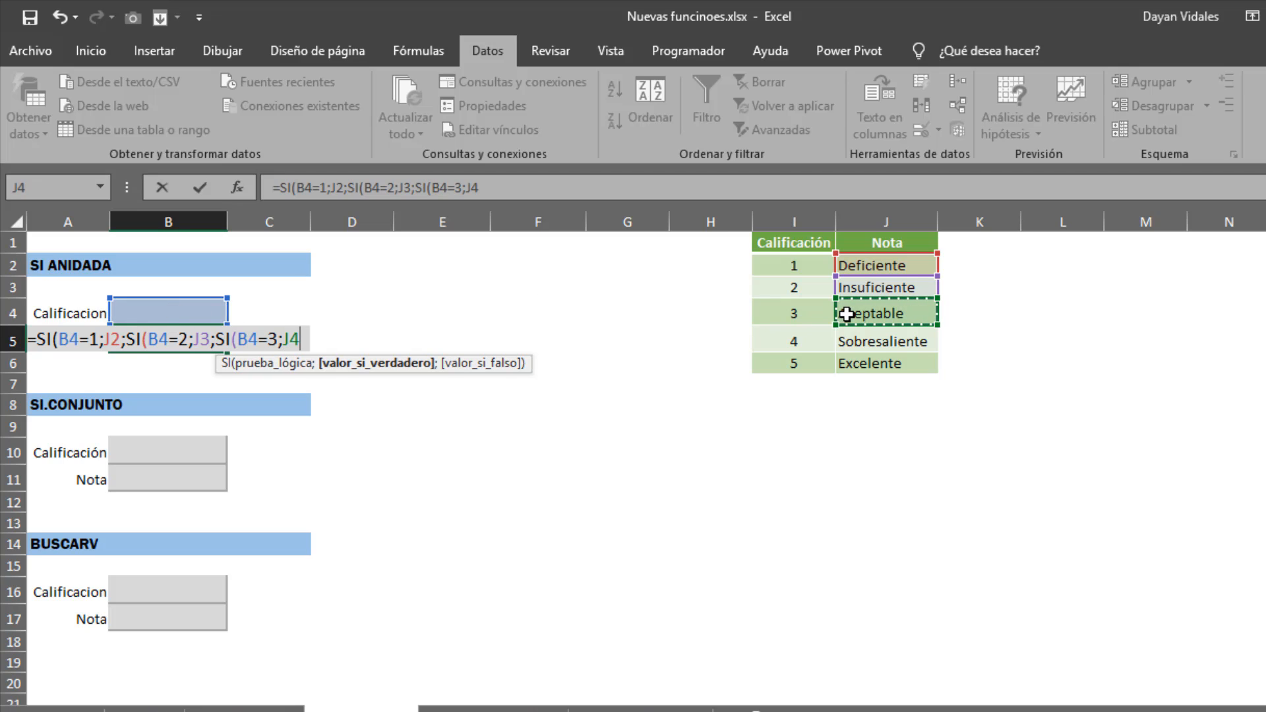
text(;)
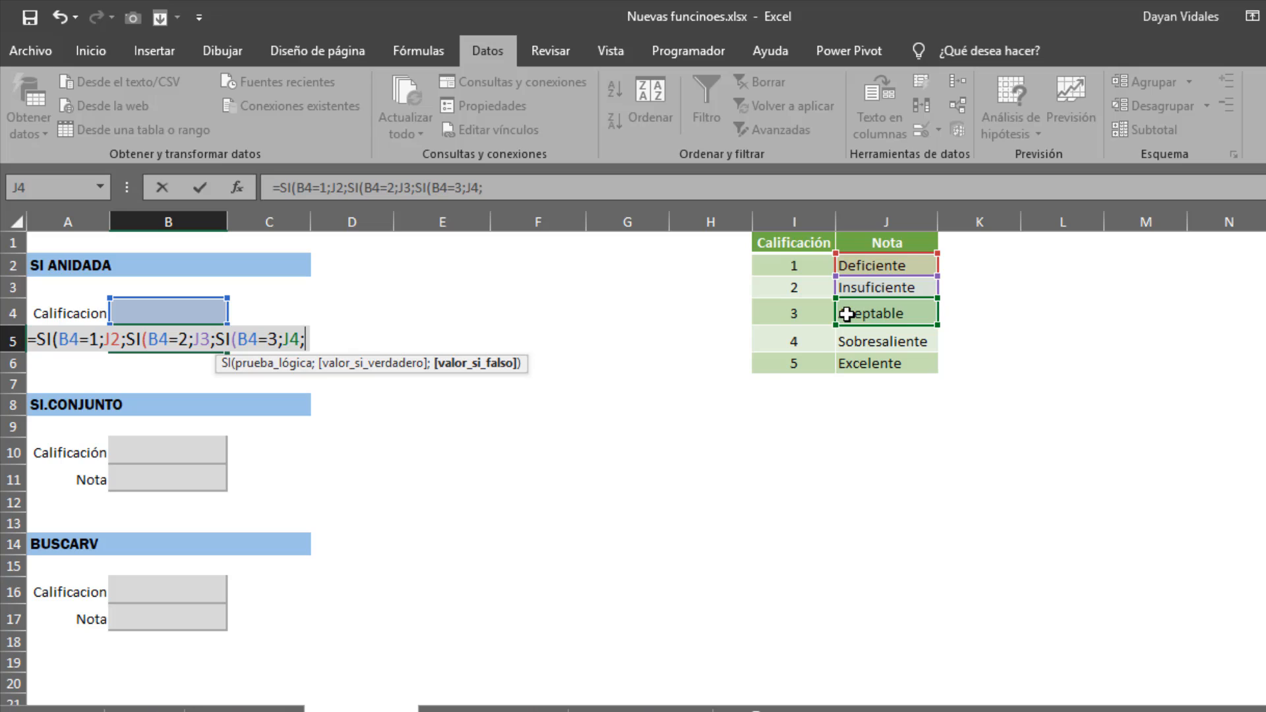
Step: Nest a fourth SI in the B5 formula that tests B4=4 and returns J5
text(SI()
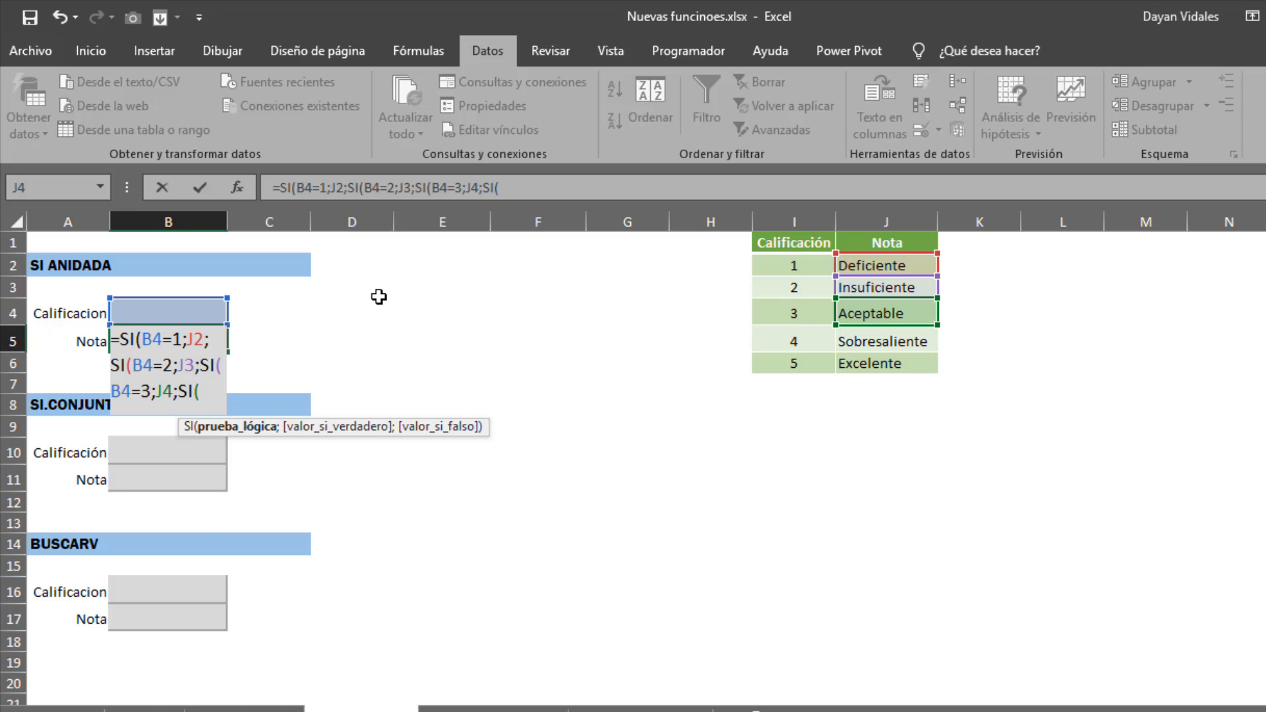
click(176, 308)
text(=4;)
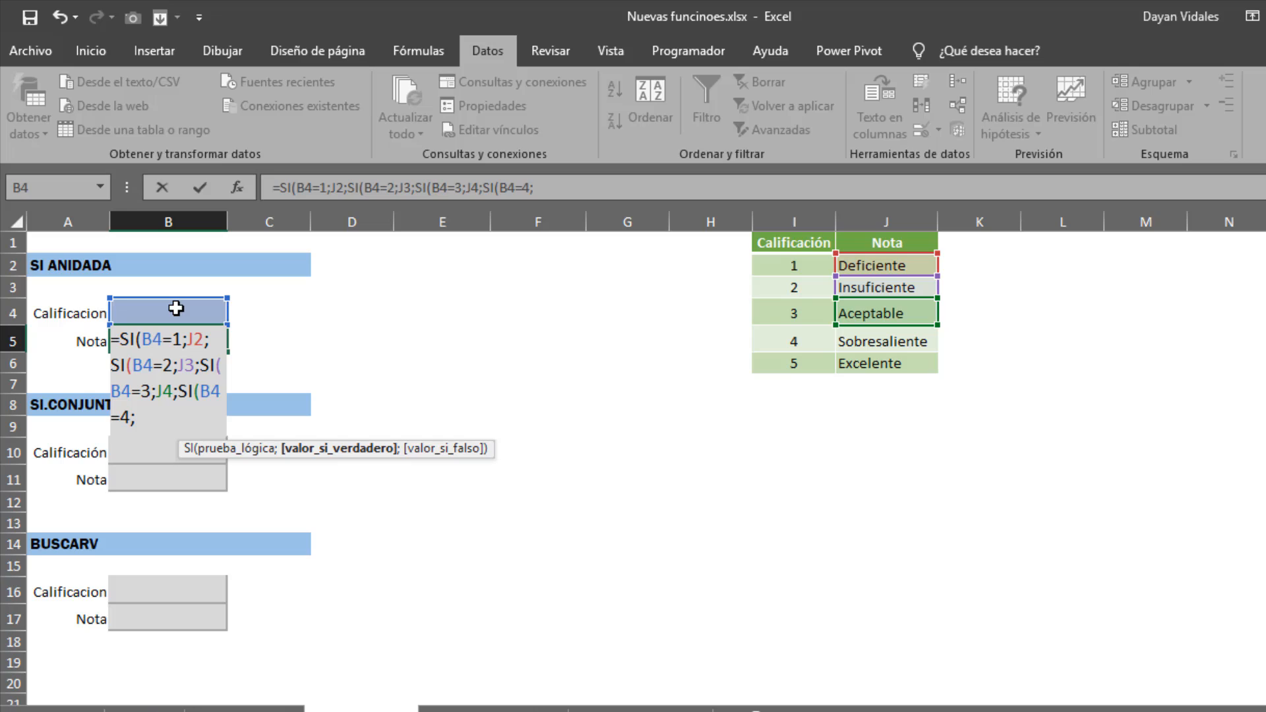
click(892, 341)
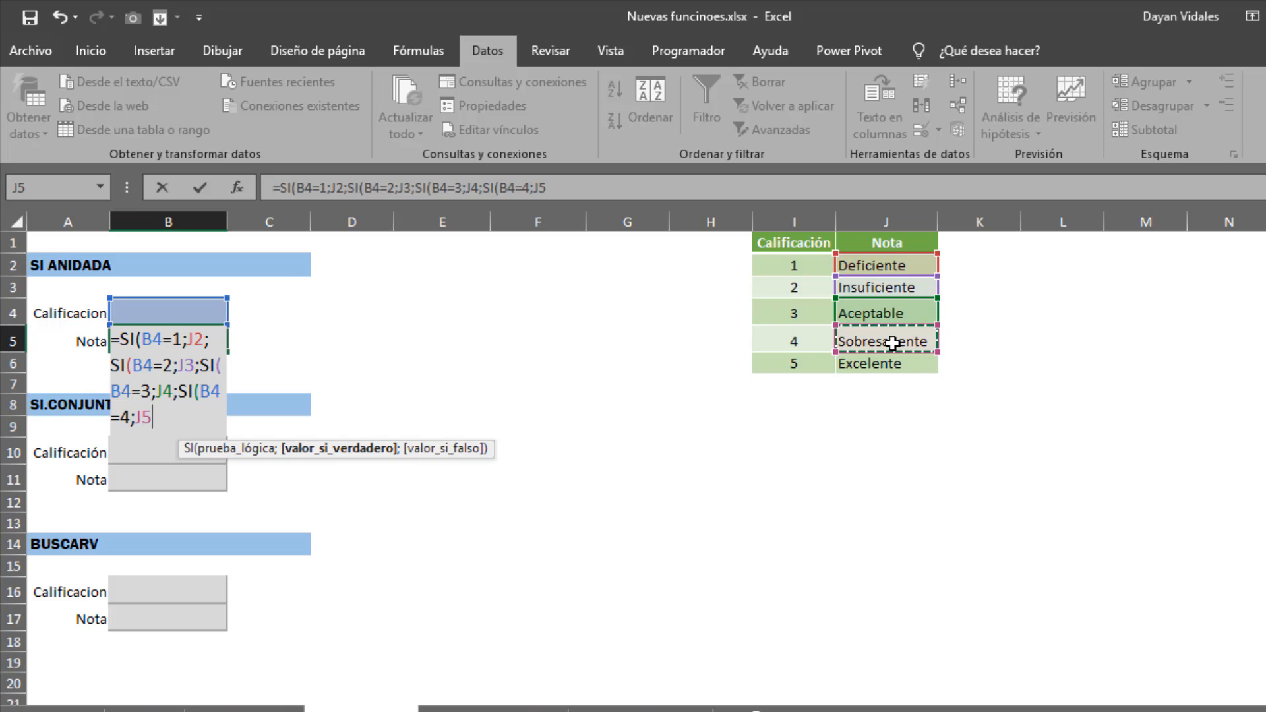
text(;)
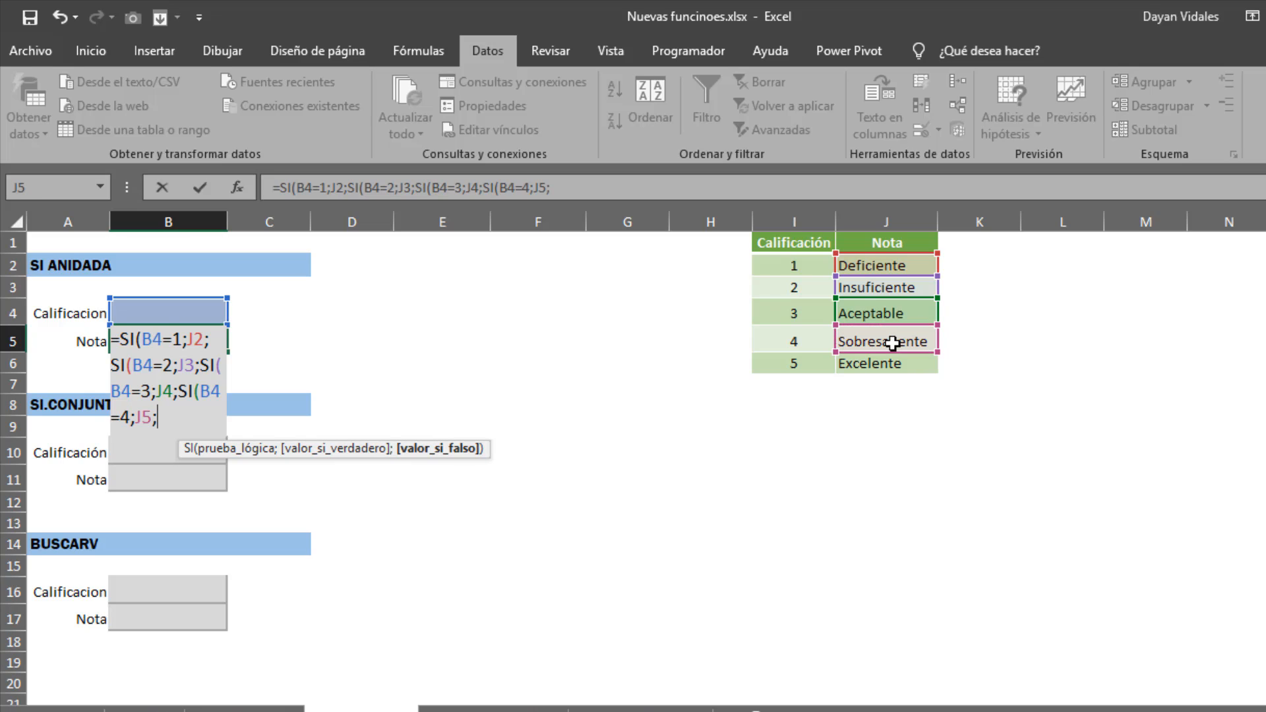
Step: Nest a fifth SI in the B5 formula that tests B4=5 and returns J6
text(si)
key(Tab)
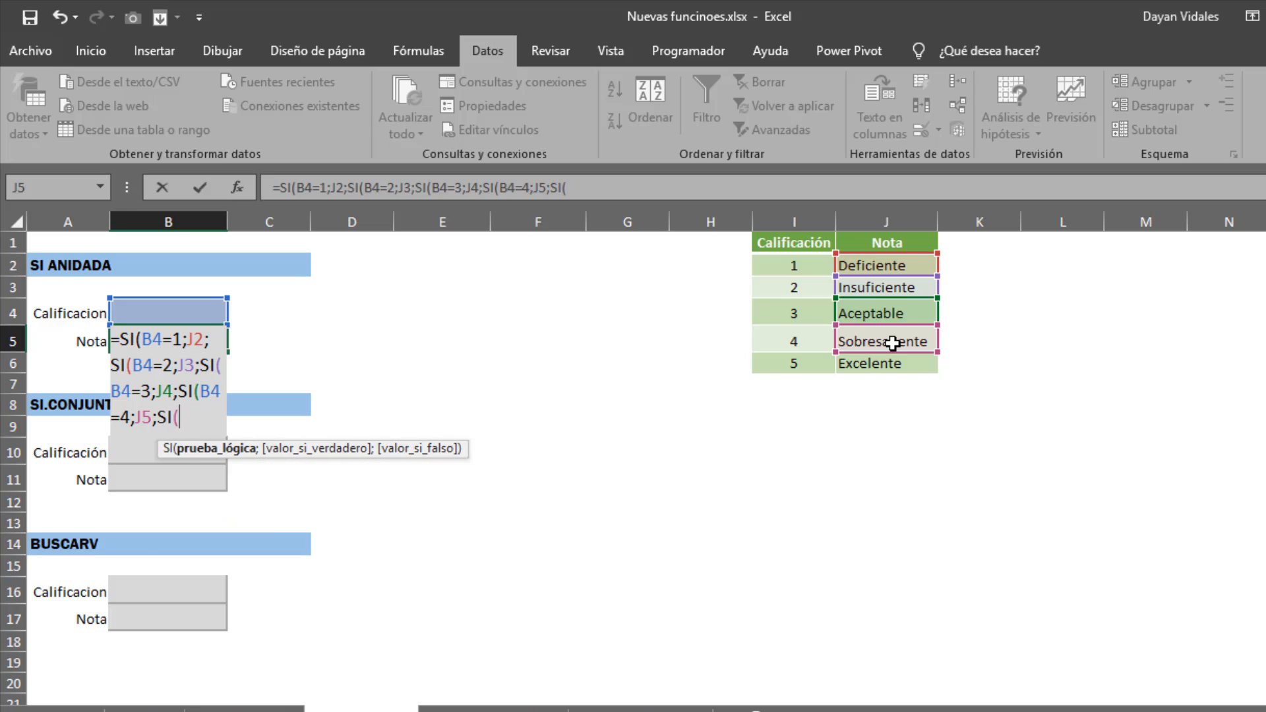
click(204, 304)
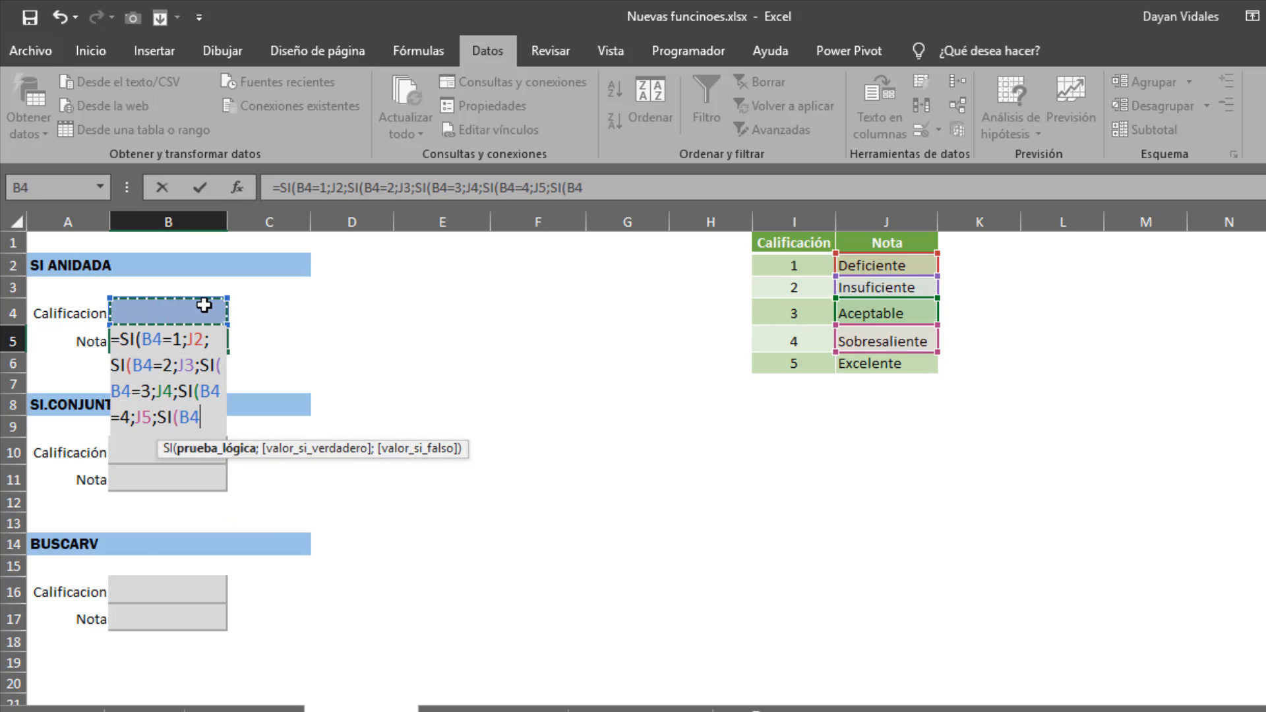
text(=5;)
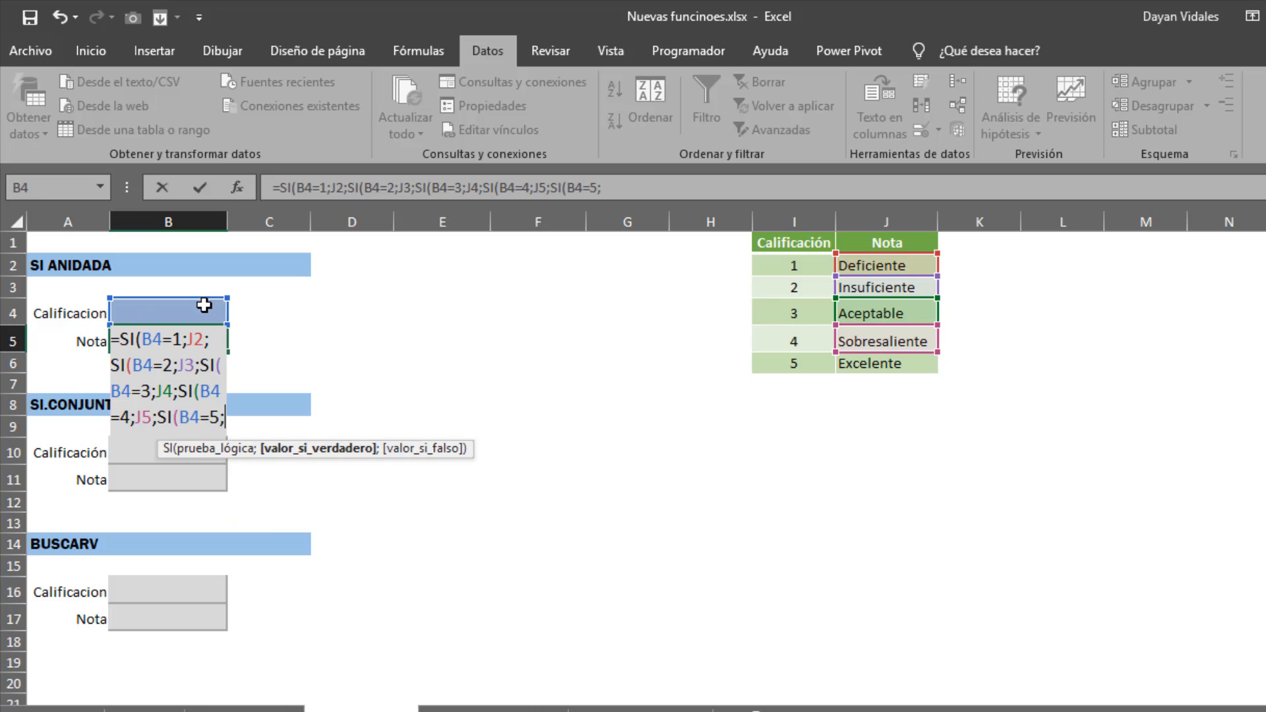
click(875, 365)
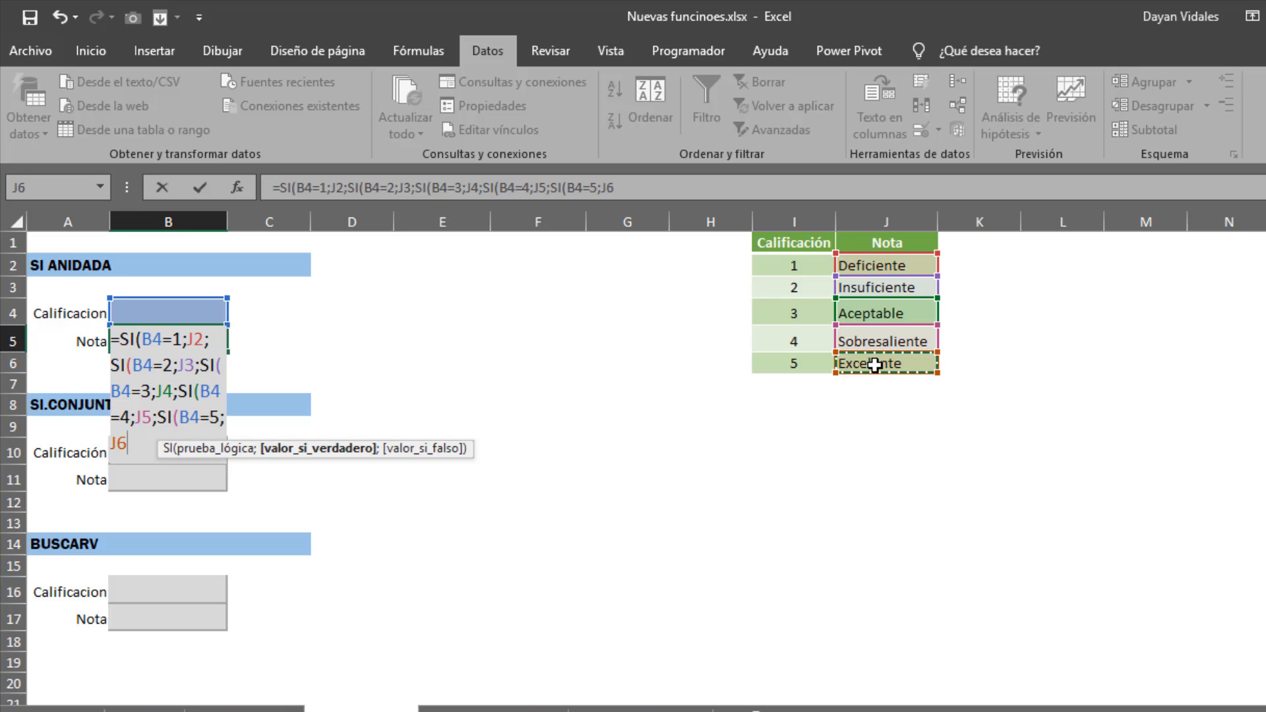
text(;)
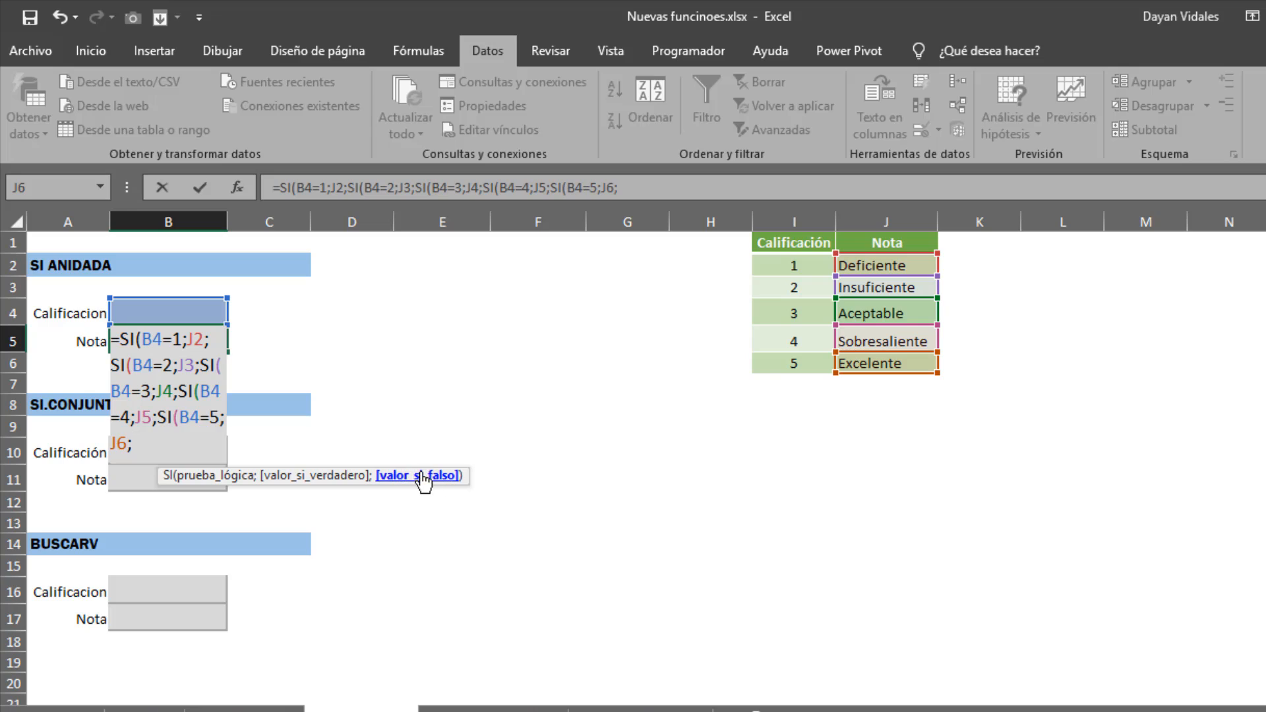
text(si)
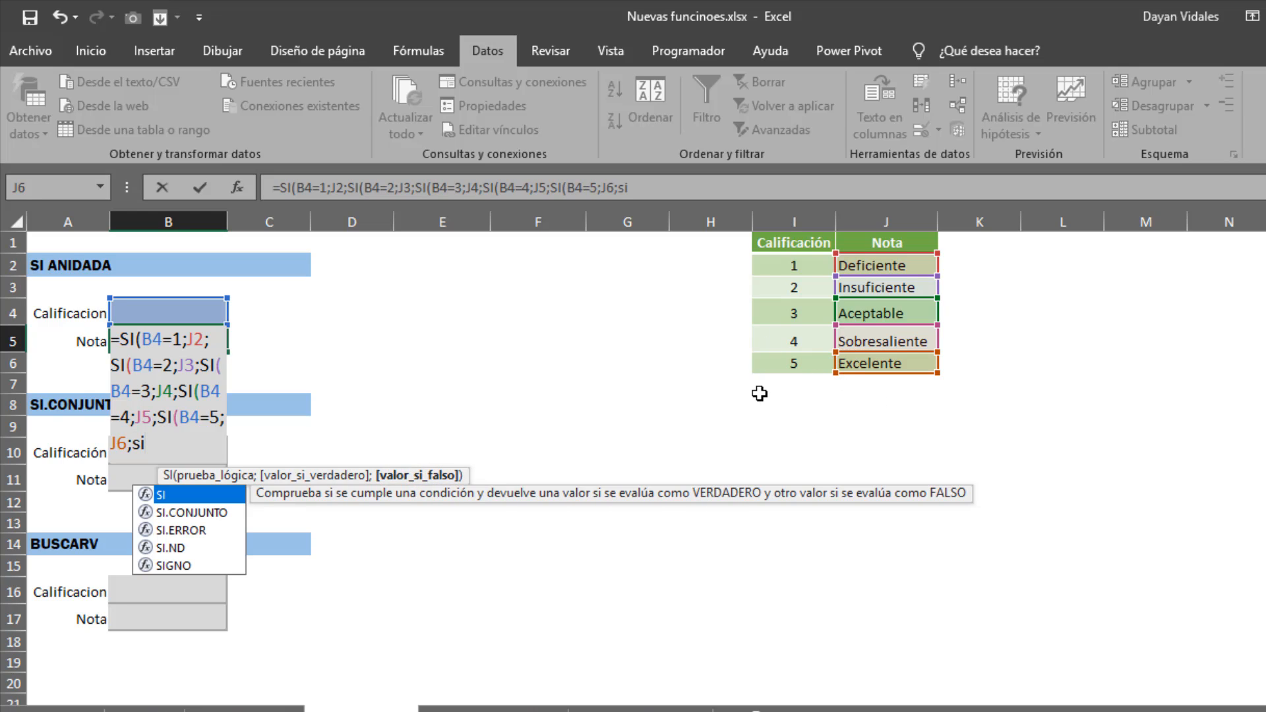
key(BackSpace)
key(BackSpace)
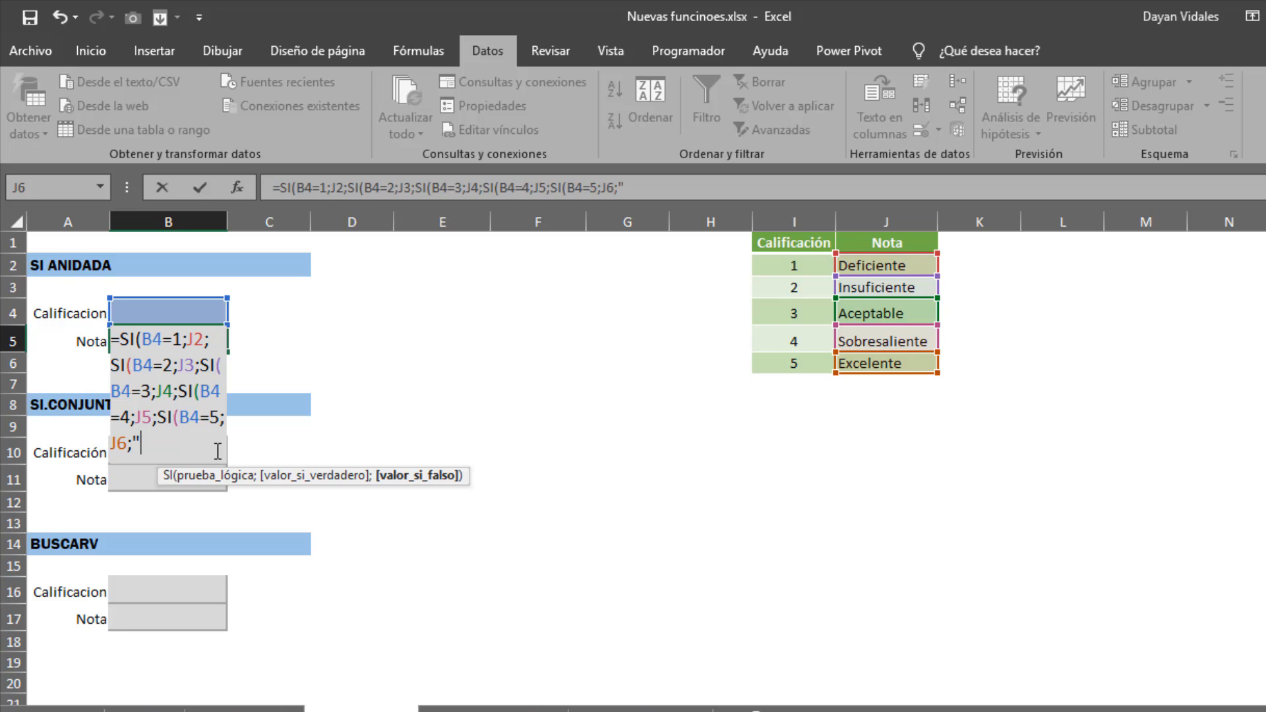
Step: Finish the nested SI formula in B5 with "No hay nota" as the final false value and close all five parentheses
text(N)
key(BackSpace)
text(No hay nota)
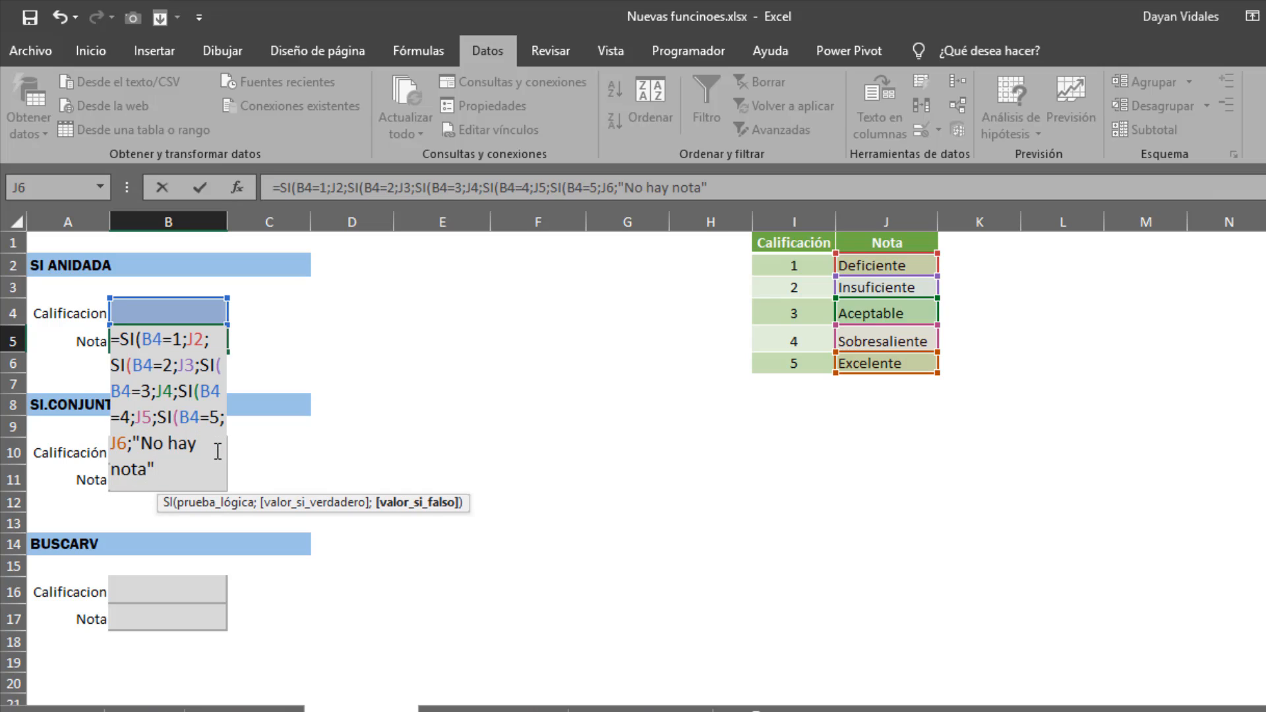
text(")))))
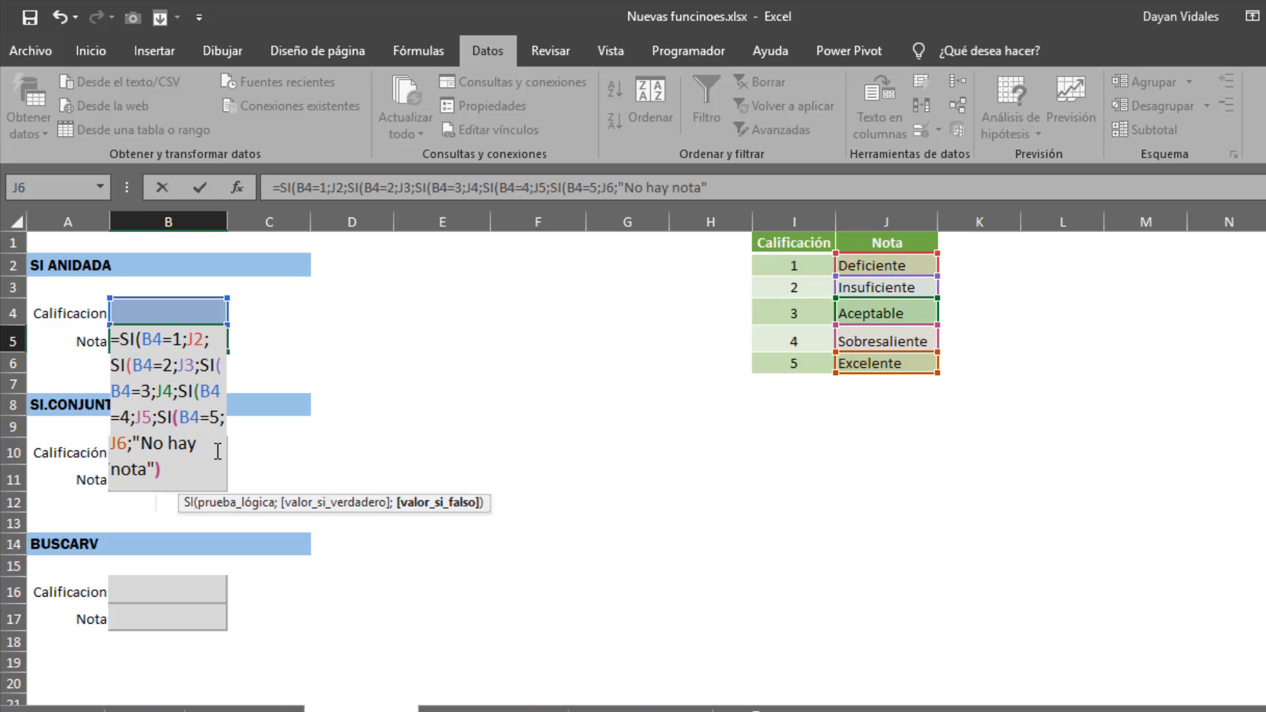
text())
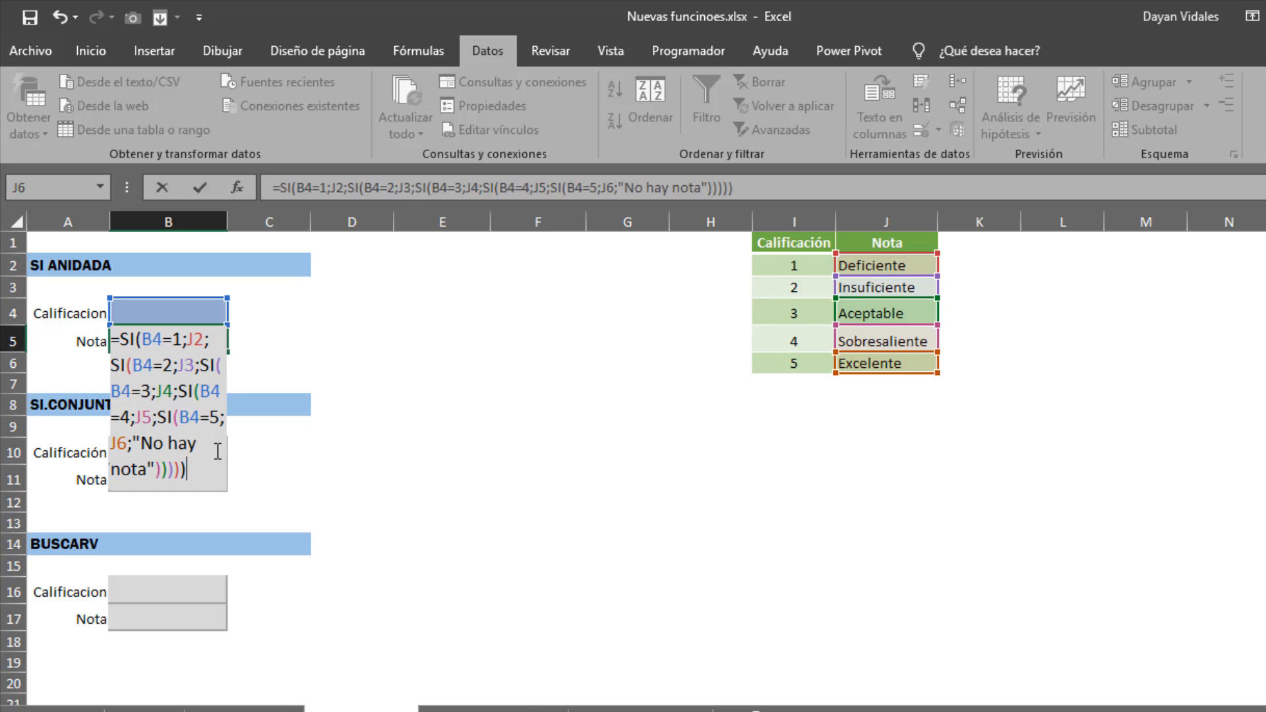
key(Return)
Step: Set the SI ANIDADA grade in B4 to 3 and check the resulting note against the Calificación and Nota table
key(Up)
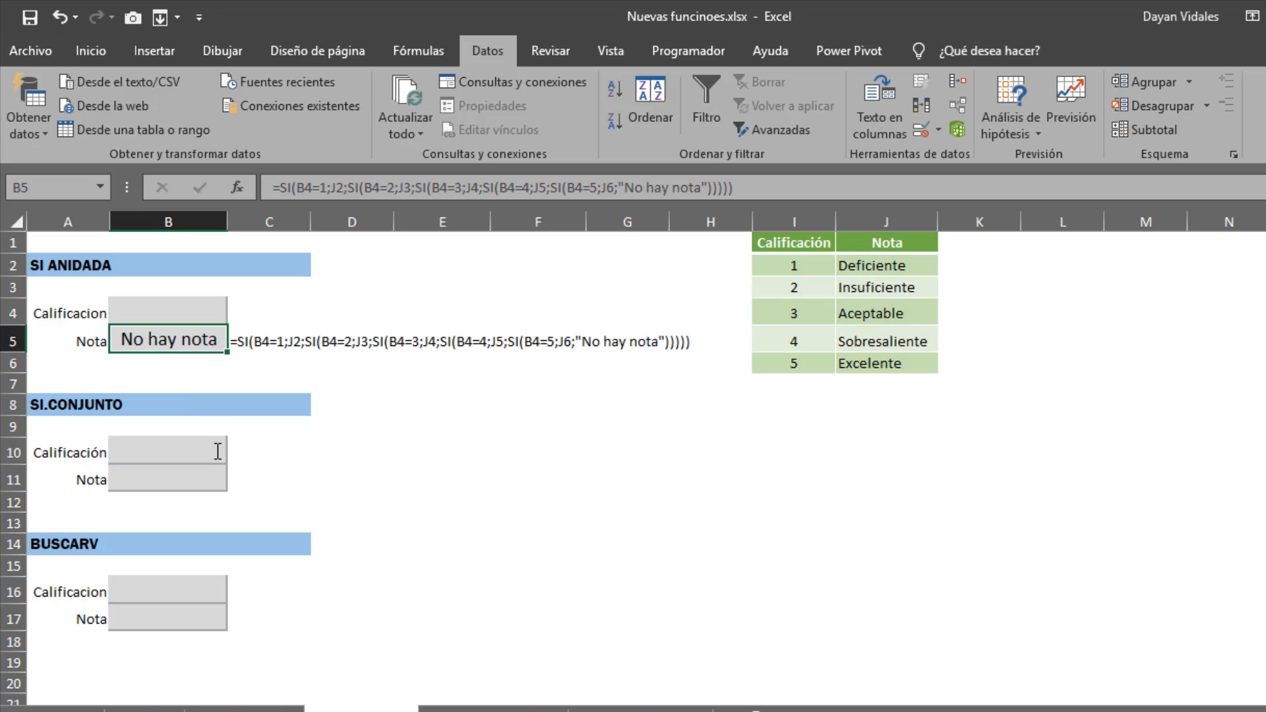
key(Up)
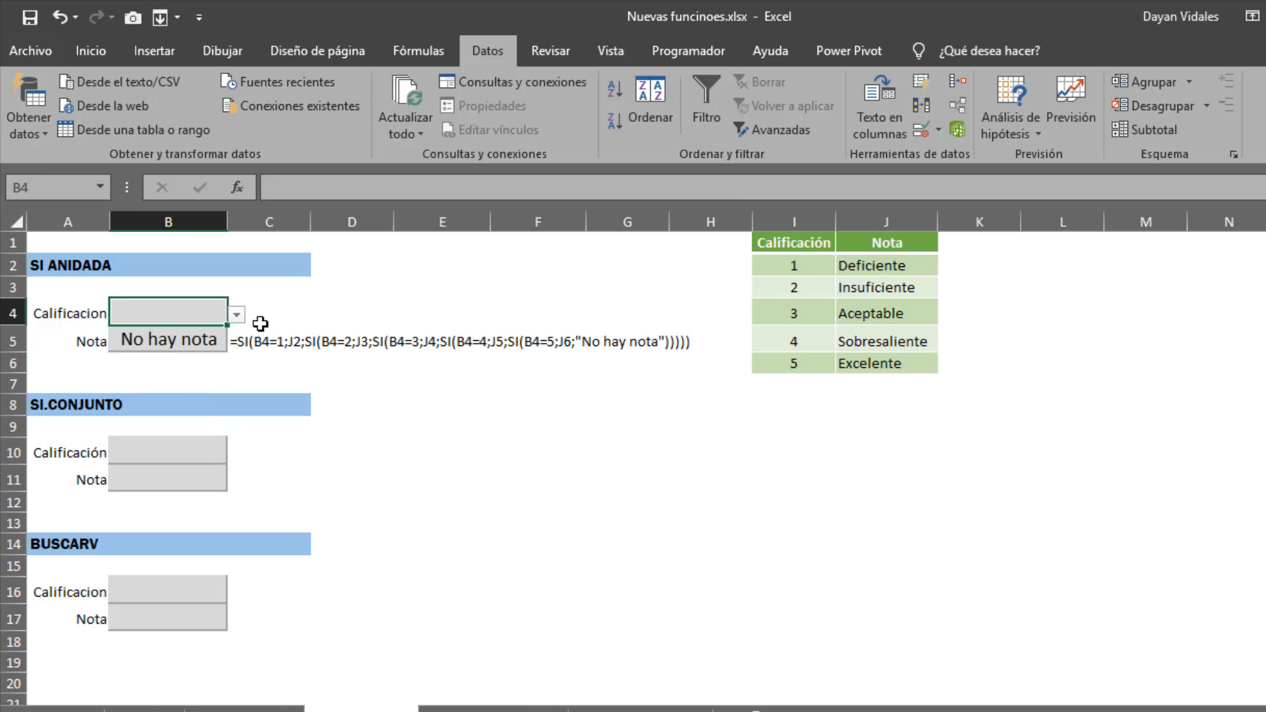
click(237, 315)
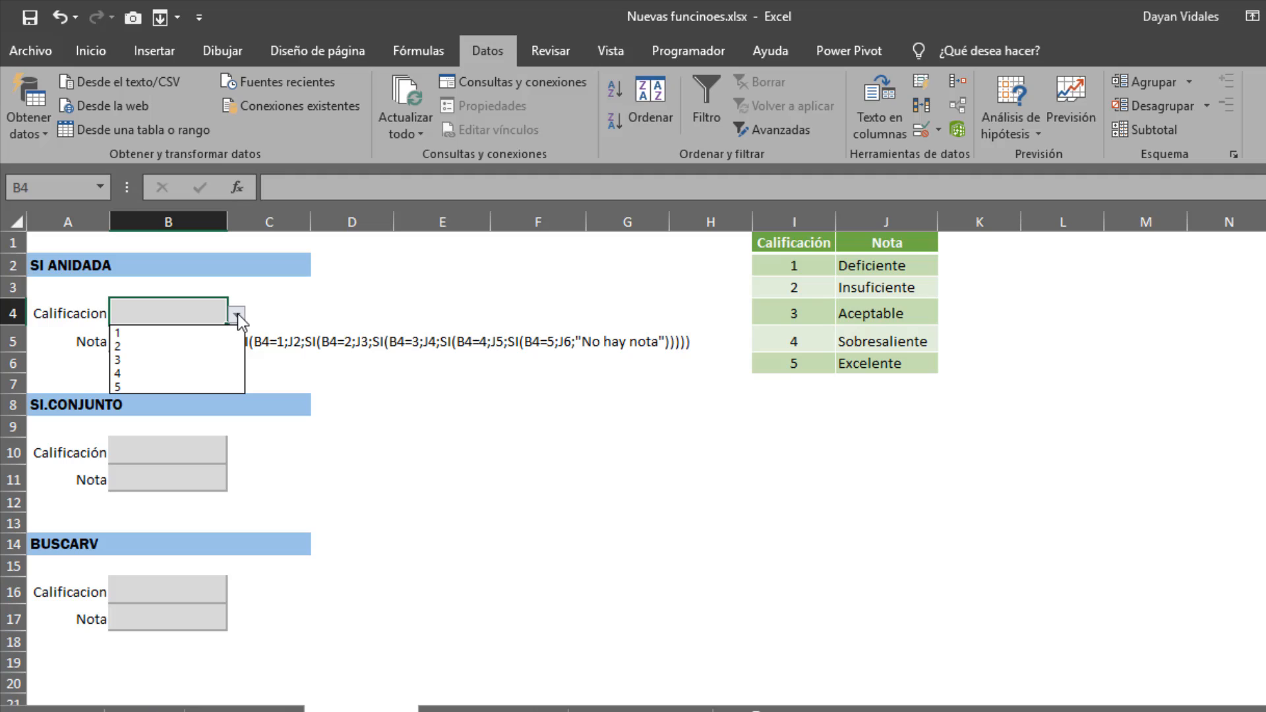
click(145, 359)
click(162, 343)
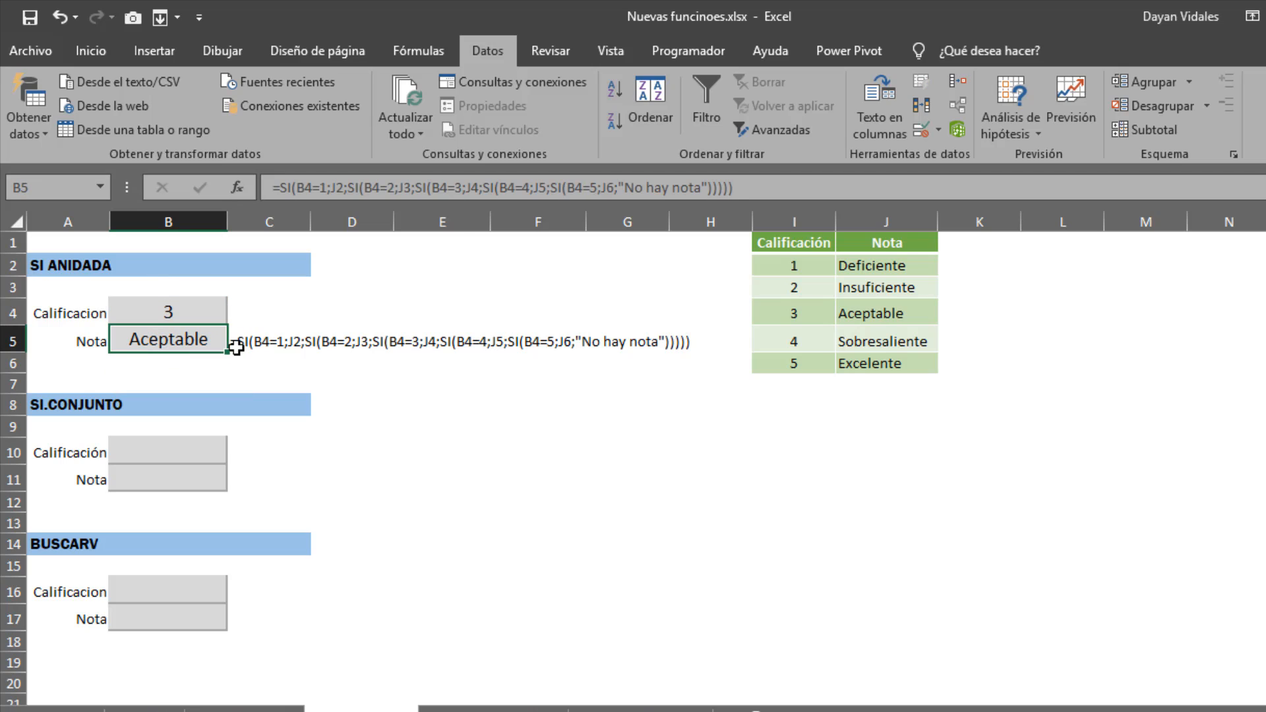
click(872, 314)
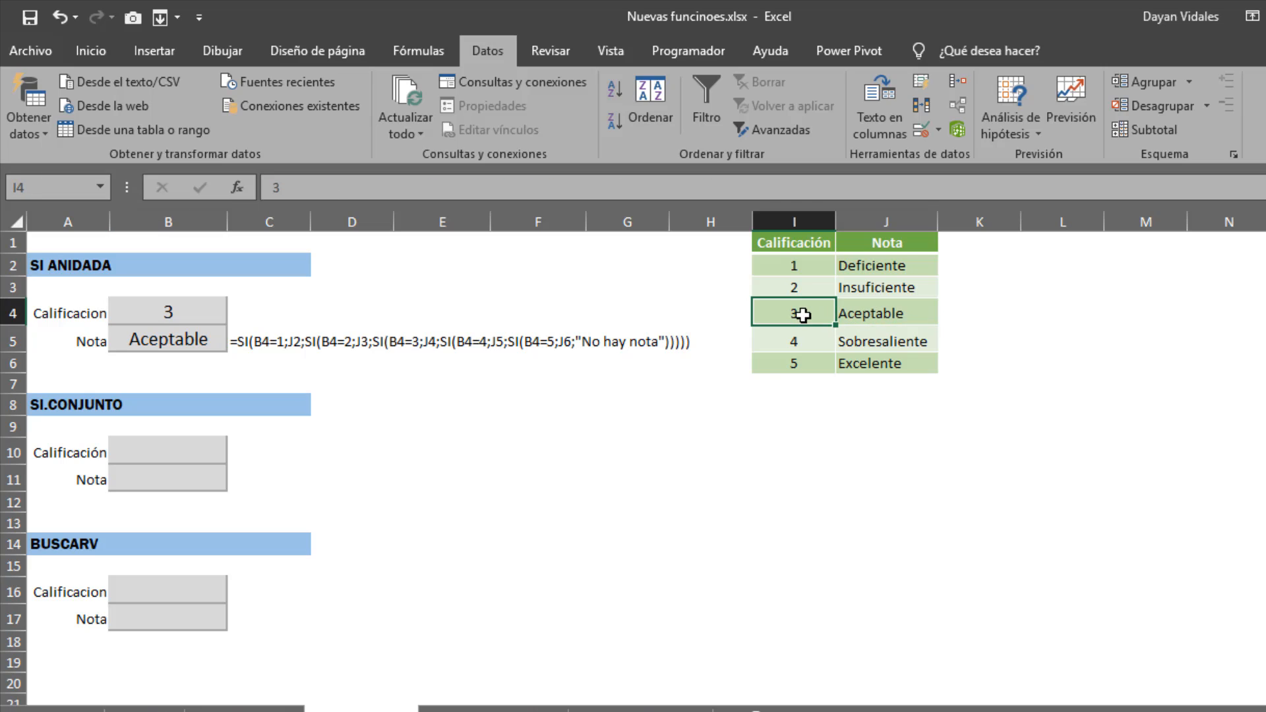
click(160, 316)
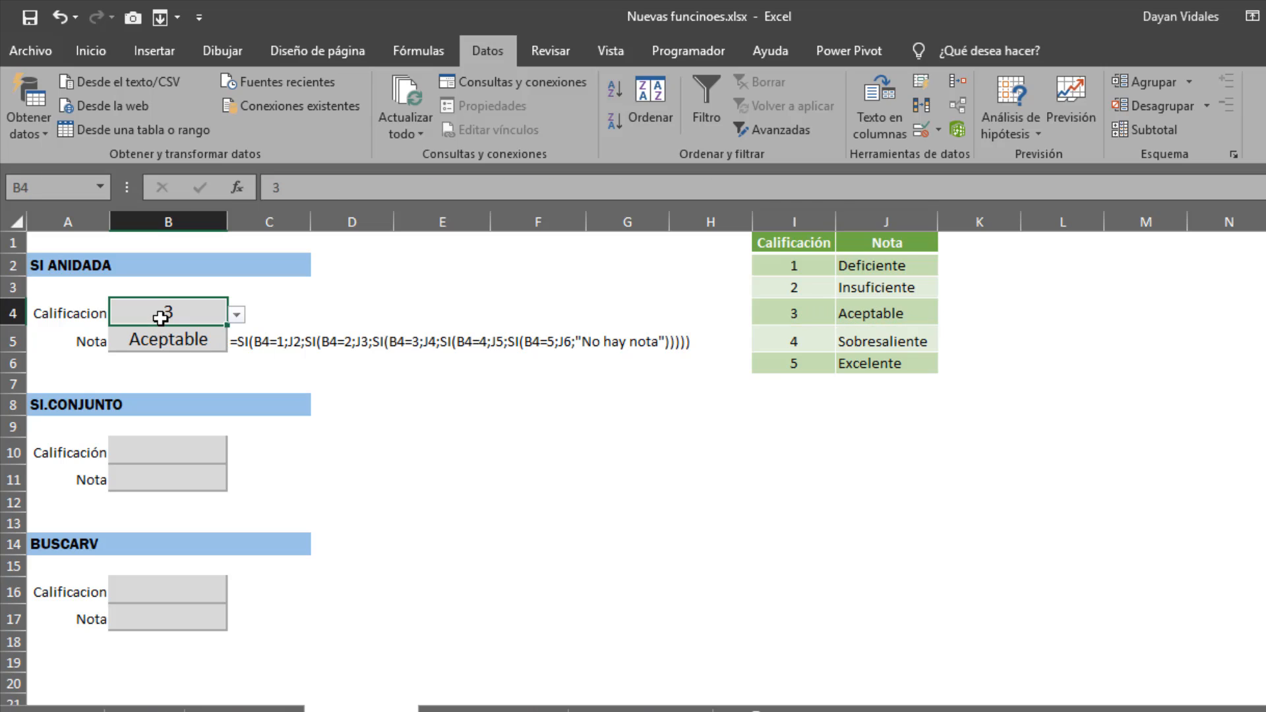
Step: Start a SI.CONJUNTO formula in B11 that tests B10=1 and returns J2 when true
click(175, 447)
click(174, 479)
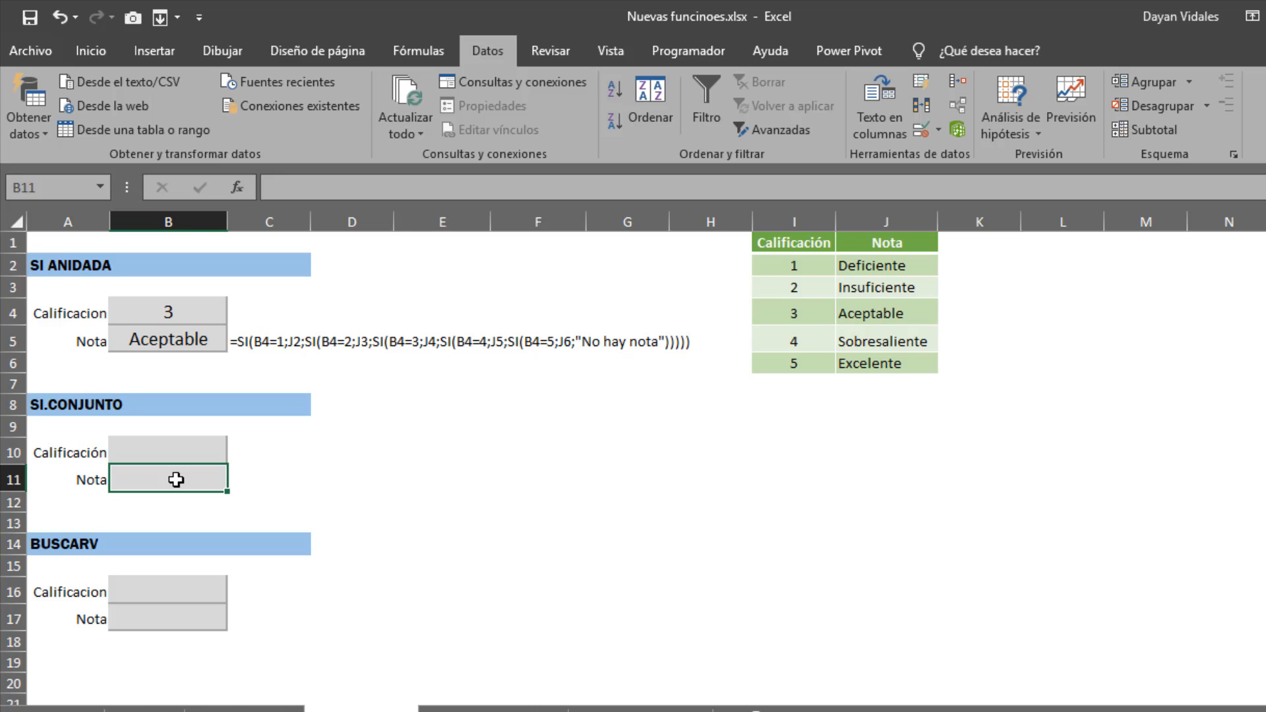
text(=si.con)
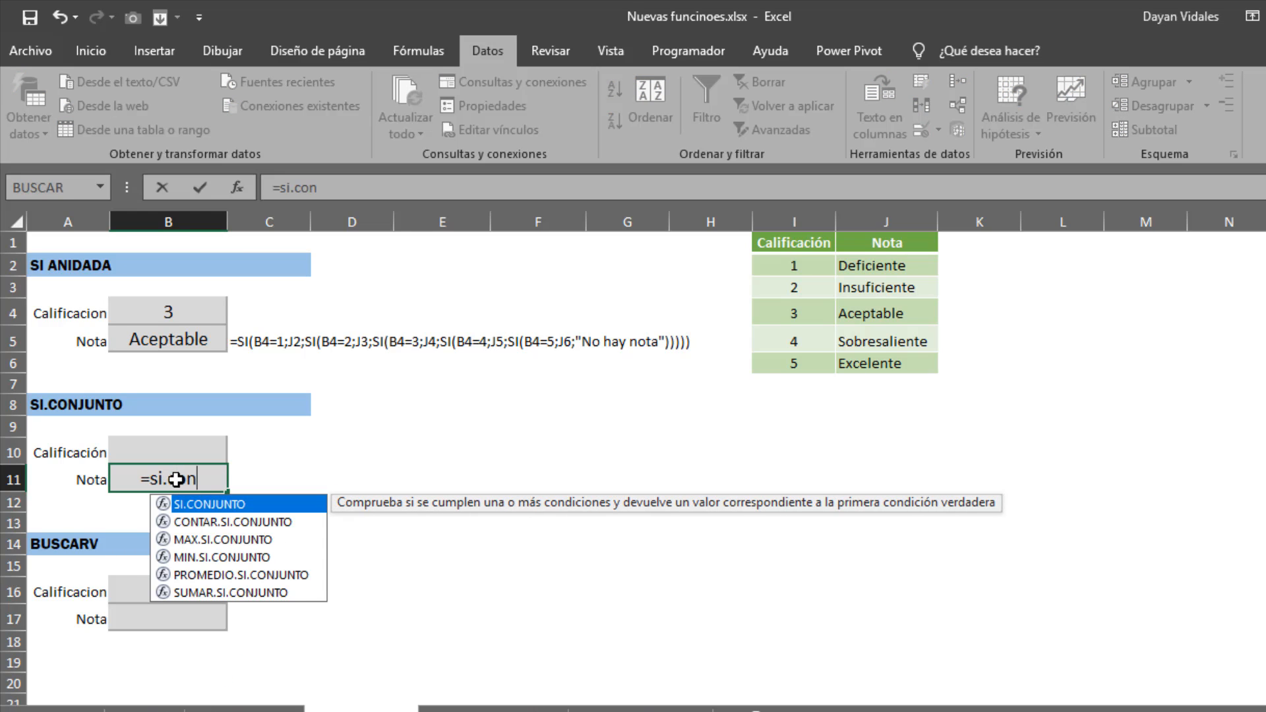
key(Tab)
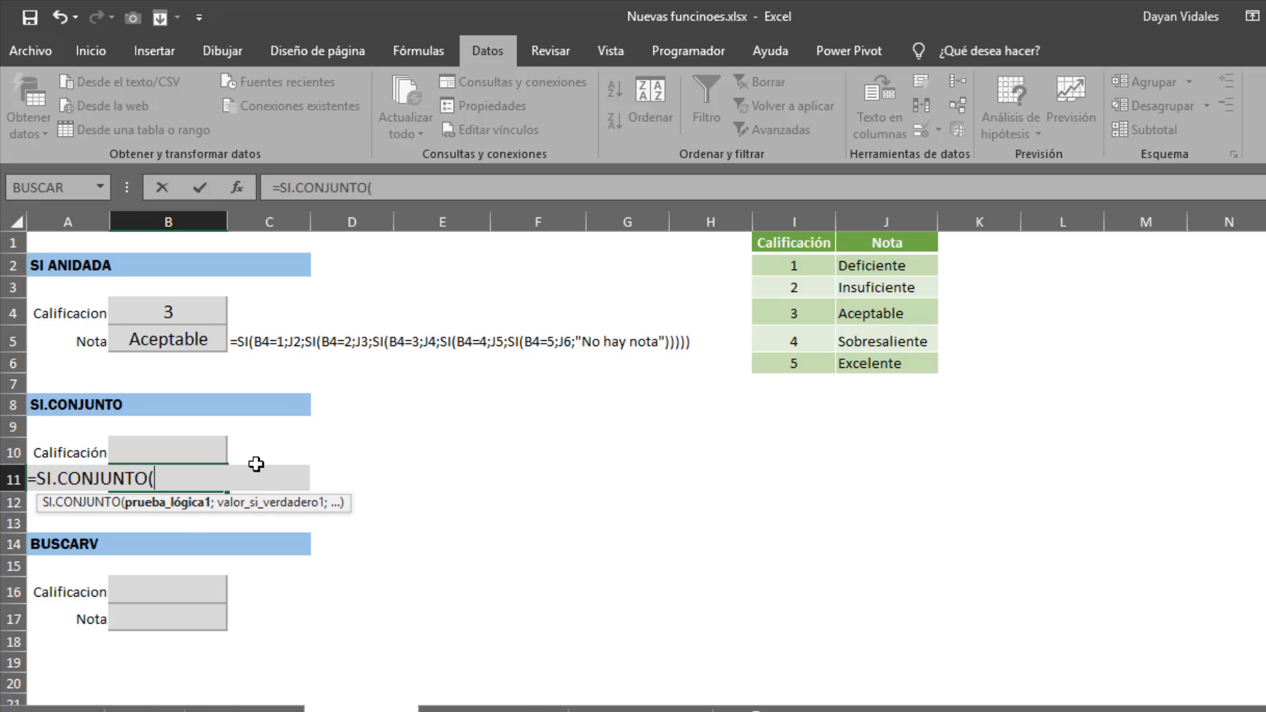
click(166, 448)
text(=1 )
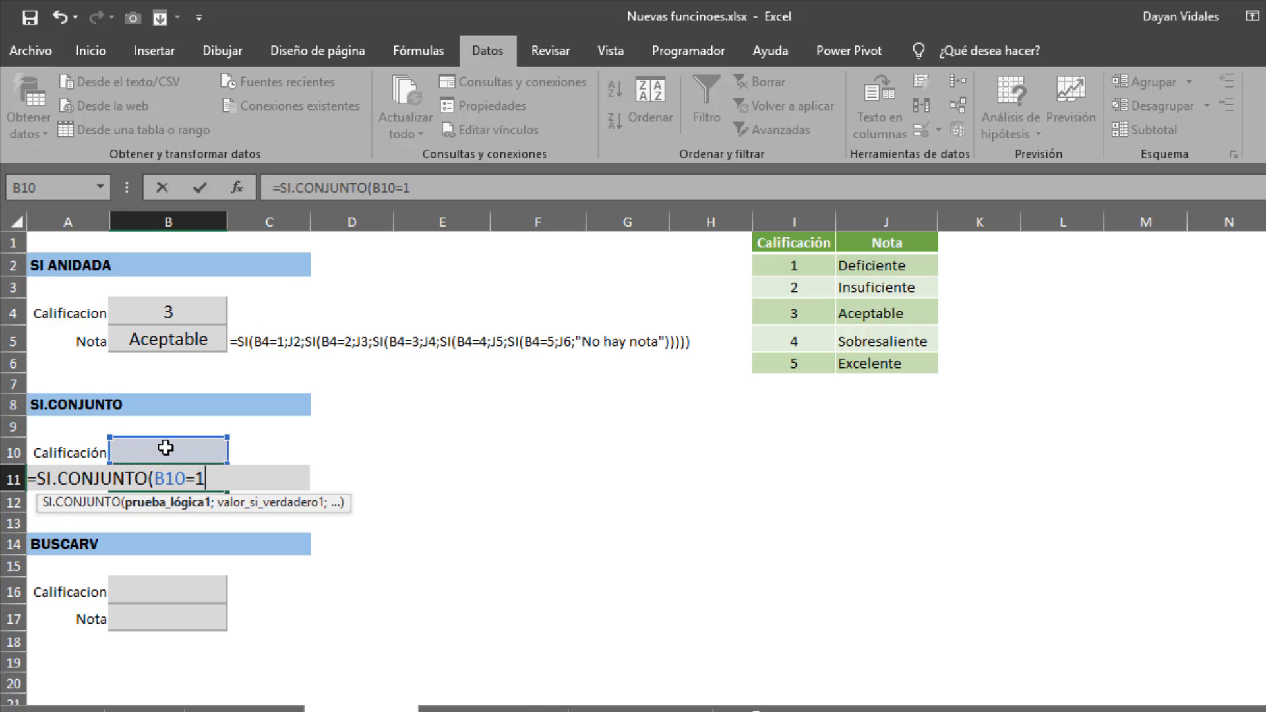
text(;)
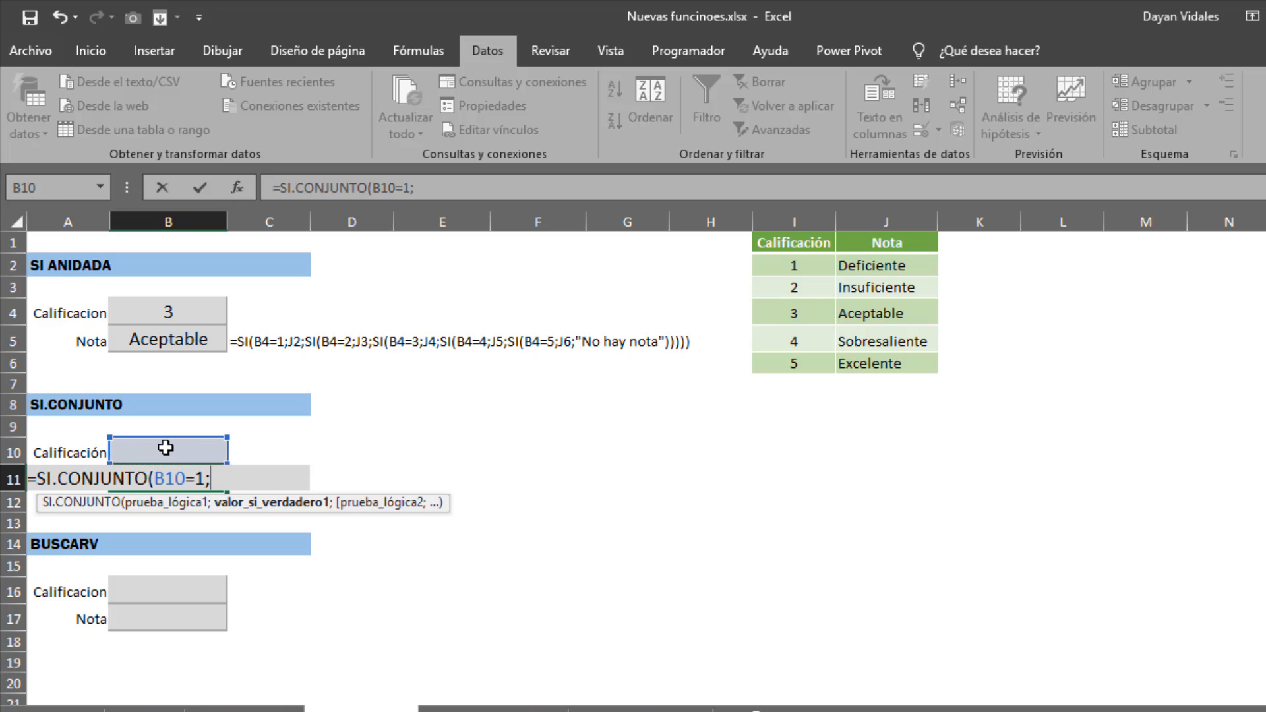
click(856, 265)
text(;)
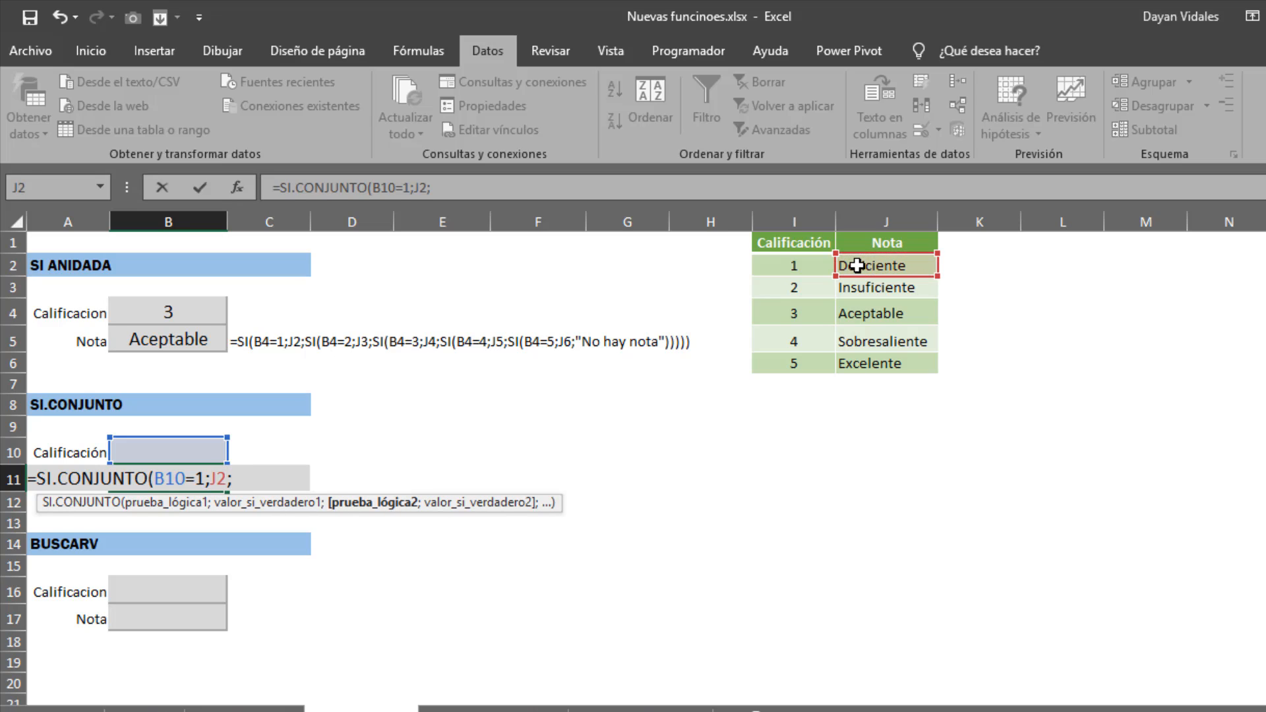
text(si)
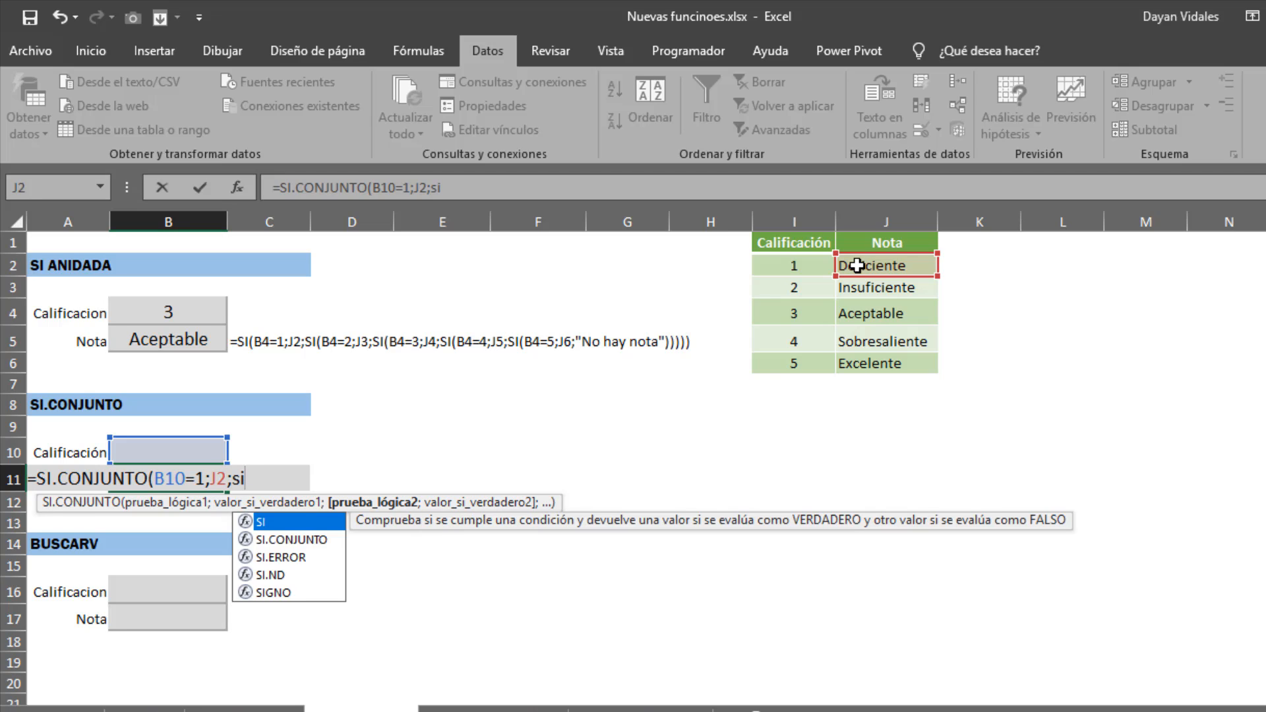
key(BackSpace)
key(BackSpace)
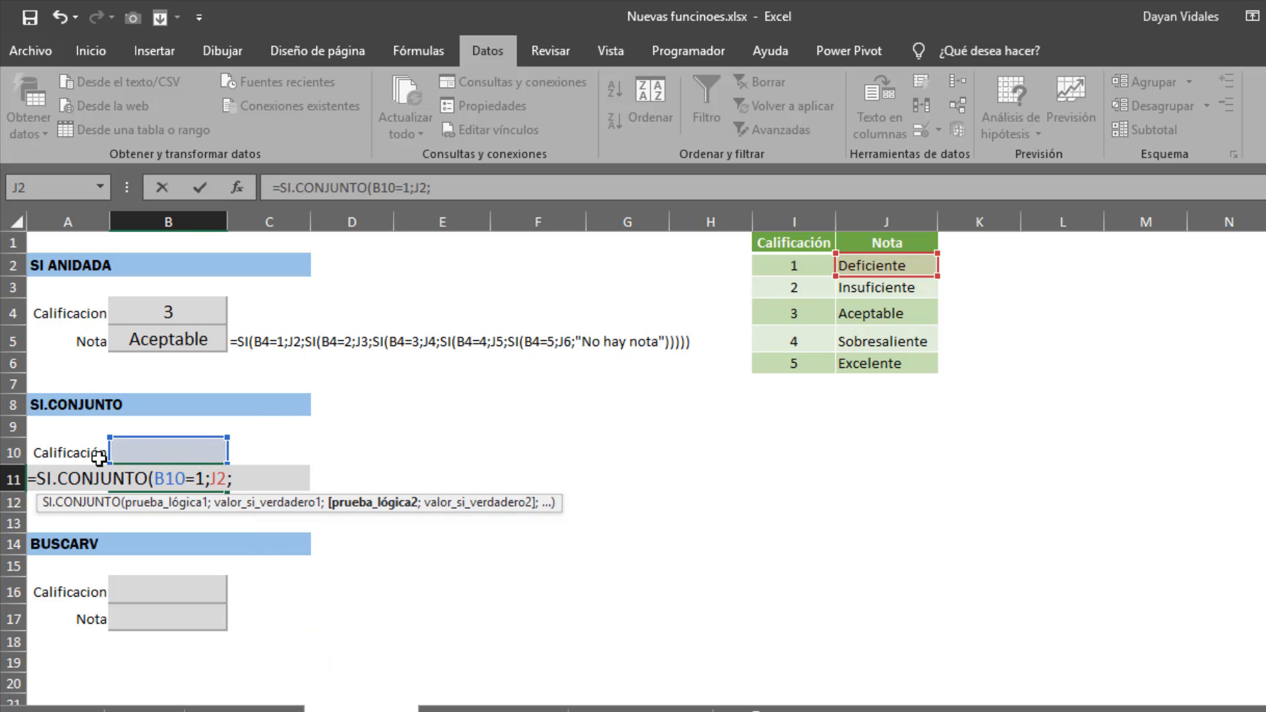
Step: Add a second condition to the B11 SI.CONJUNTO formula that tests B10=2 and returns J3
click(124, 445)
text(=2;)
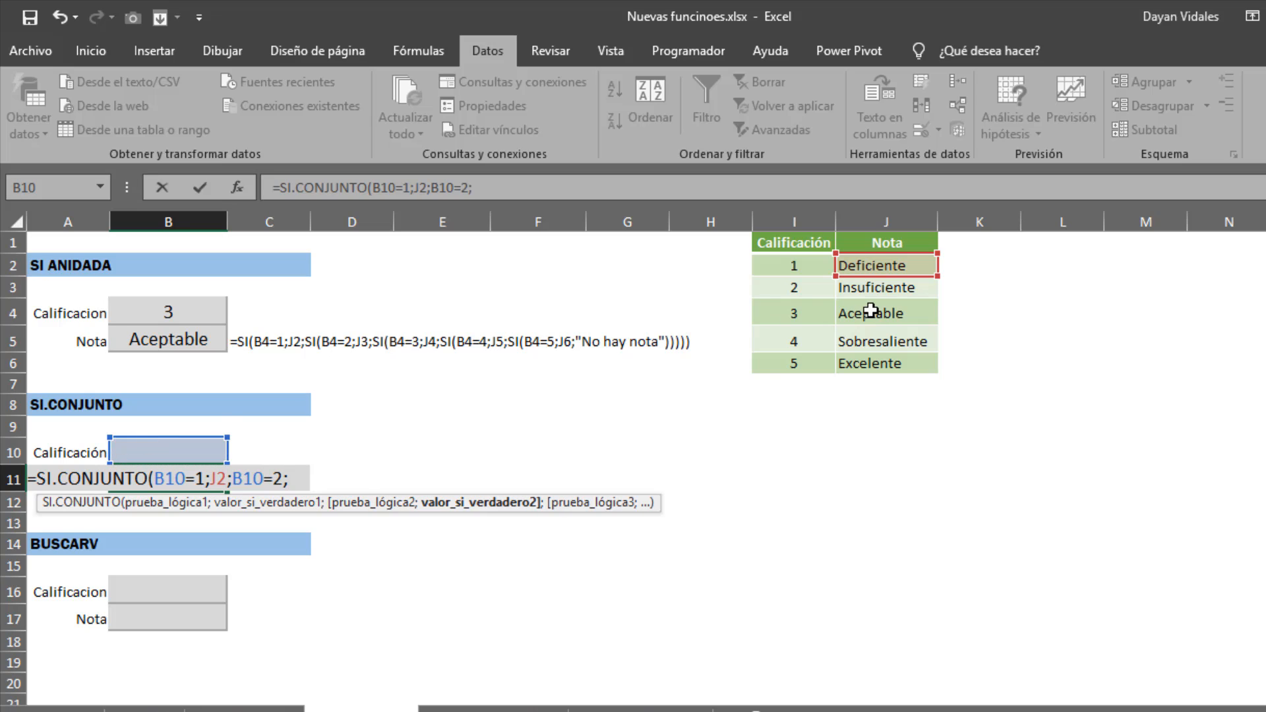
click(874, 287)
text(;)
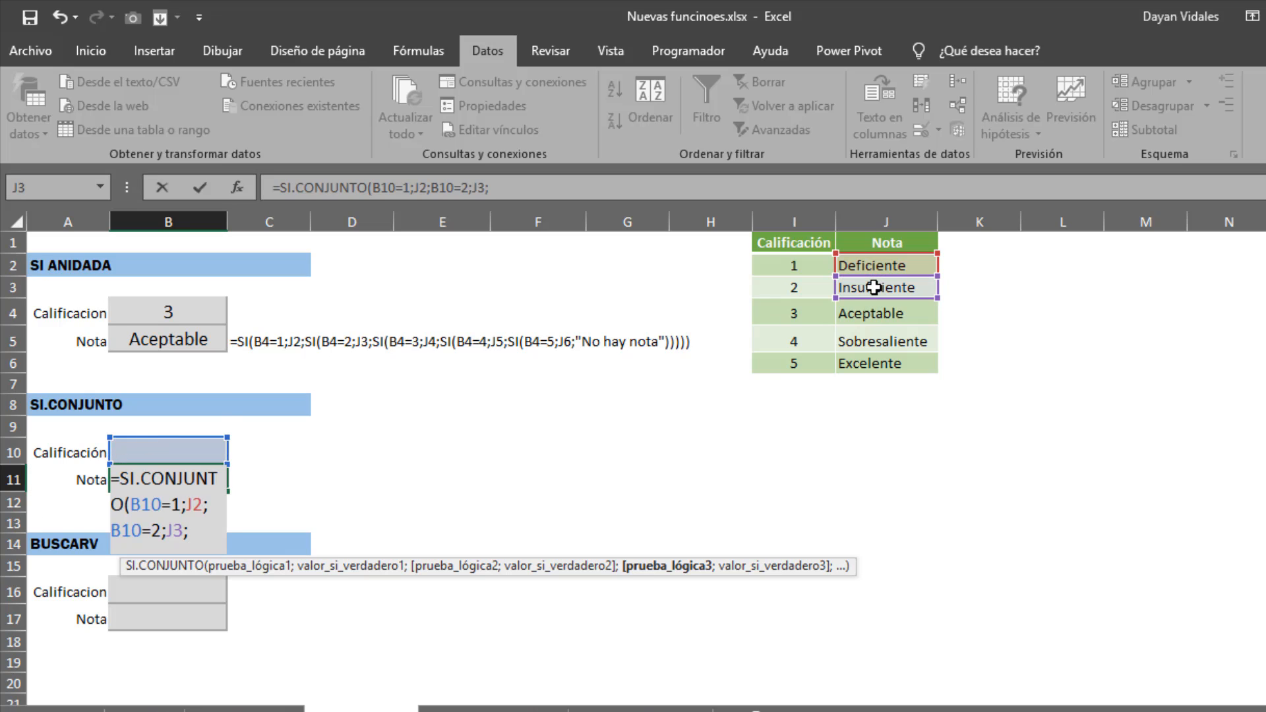
Step: Add a third condition to the B11 SI.CONJUNTO formula that tests B10=3 and returns J4
click(136, 453)
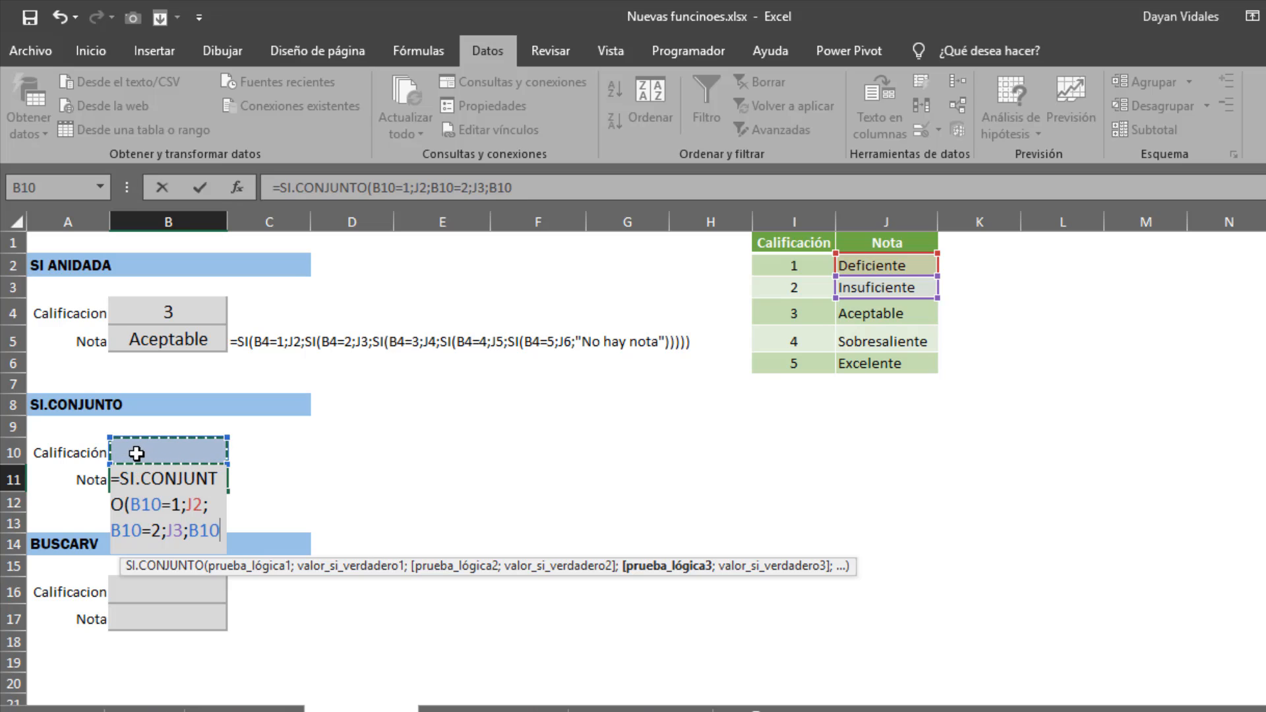
text(=3;)
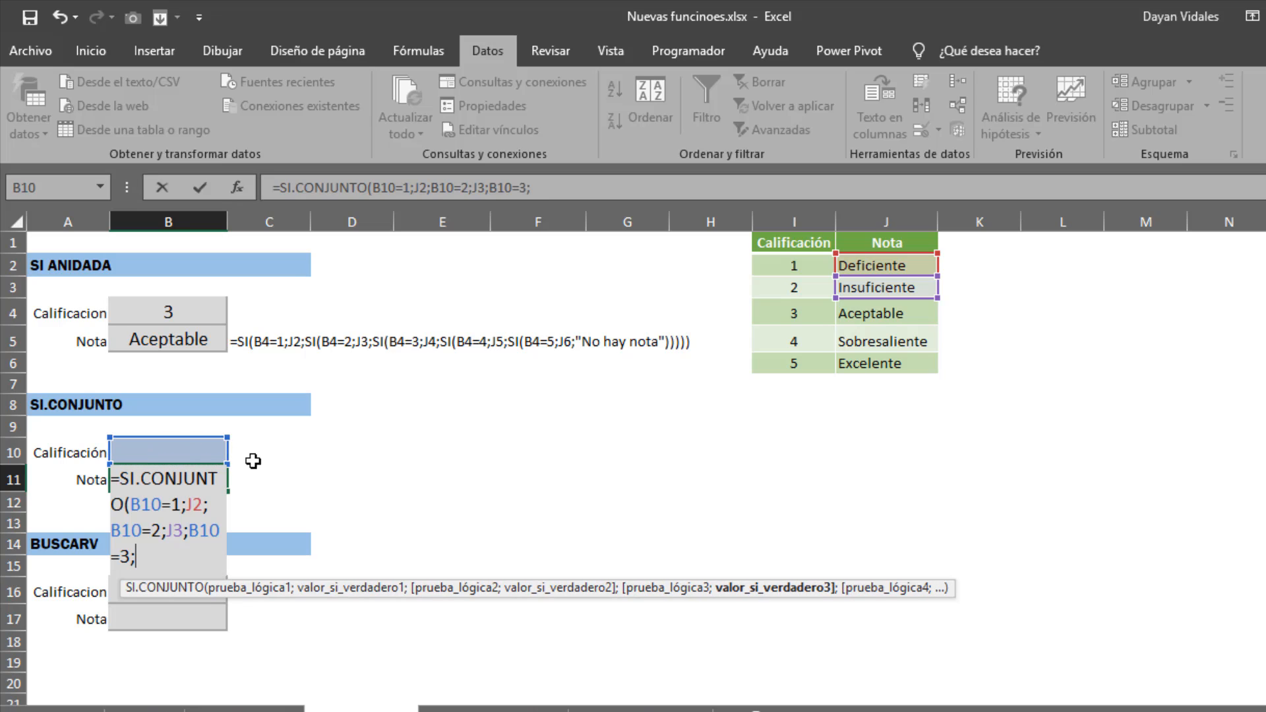
click(874, 317)
text(;)
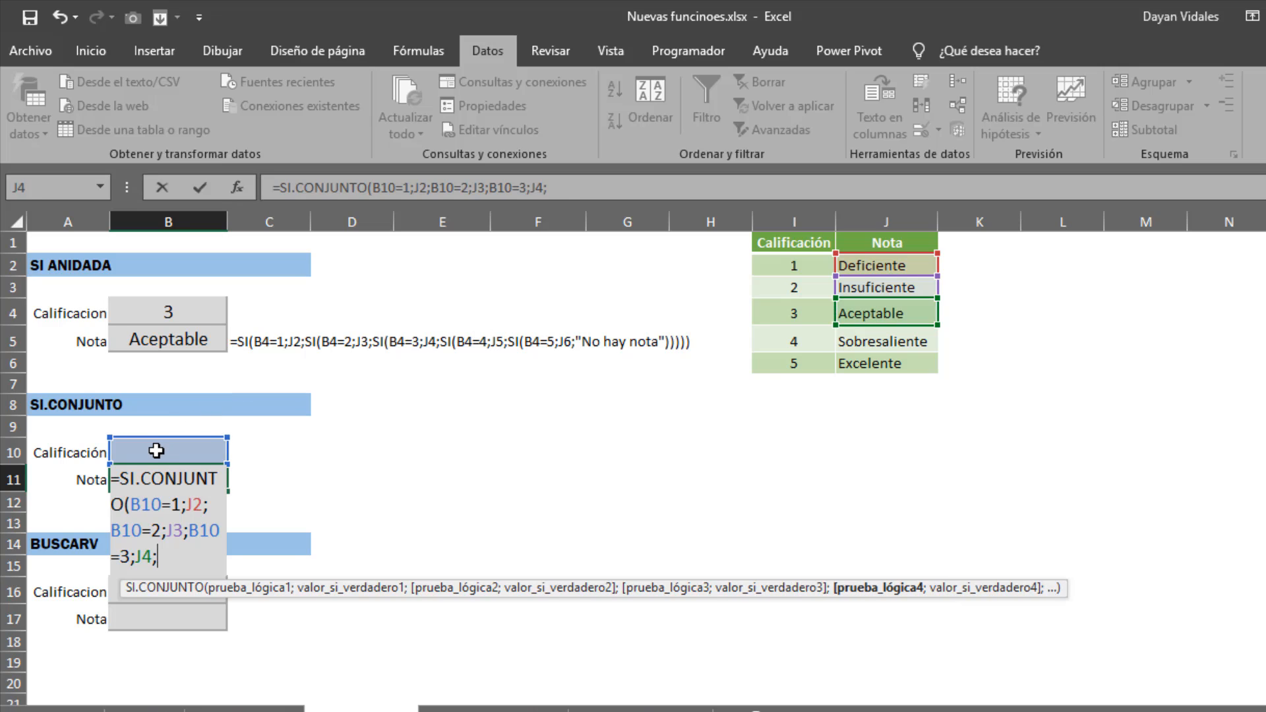
Step: Add a fourth condition to the B11 SI.CONJUNTO formula that tests B10=4 and returns J5
click(194, 443)
text(=4;)
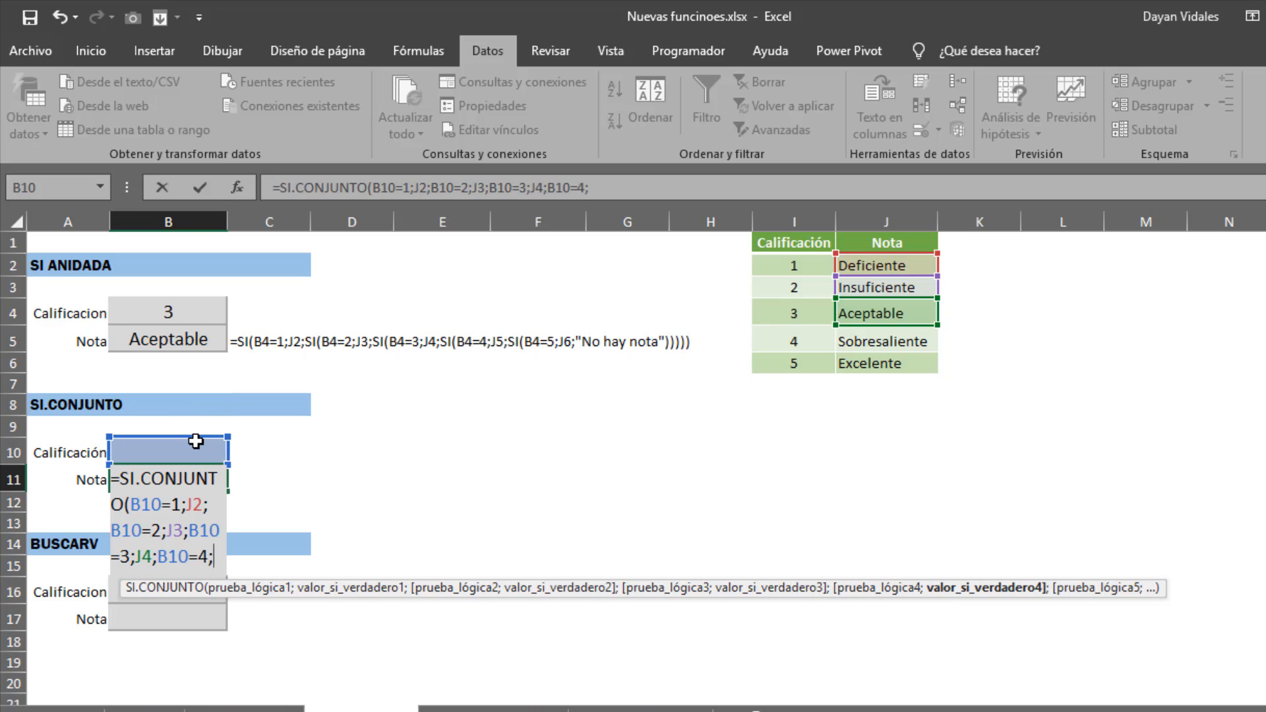
click(881, 342)
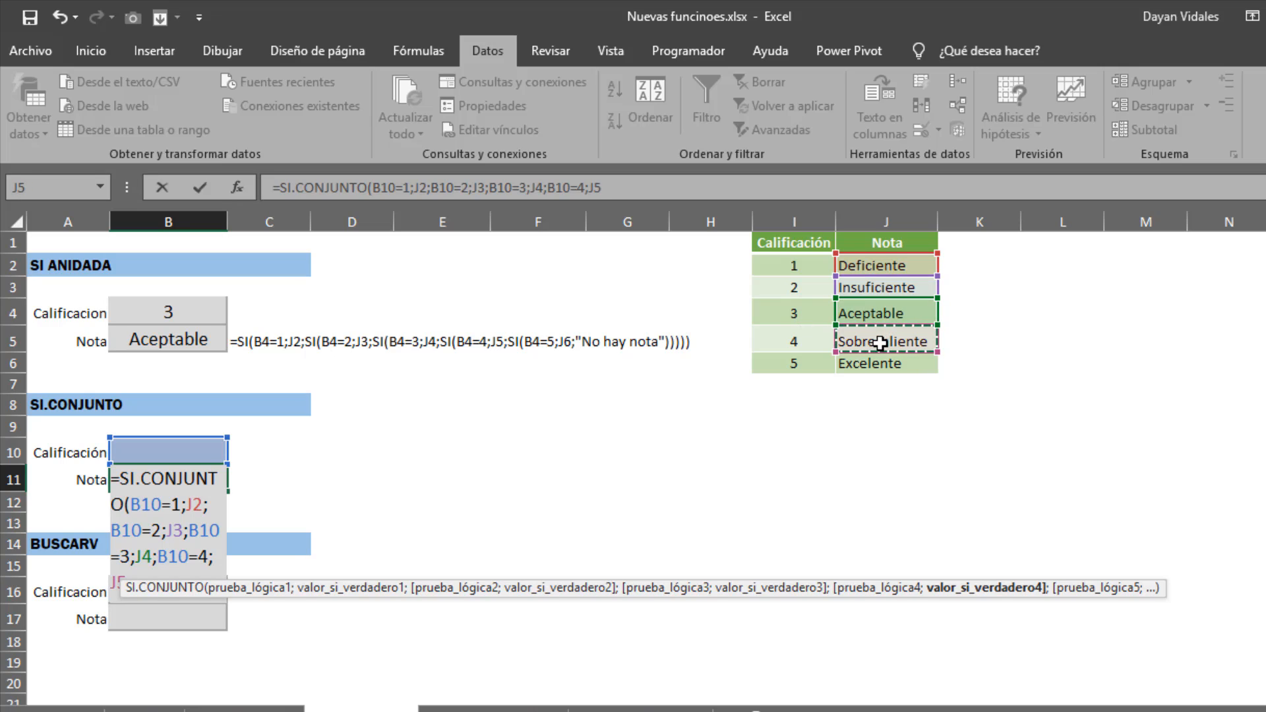
Step: Add a fifth condition to the B11 SI.CONJUNTO formula that tests B10=5 and returns J6, and complete the formula
text(;)
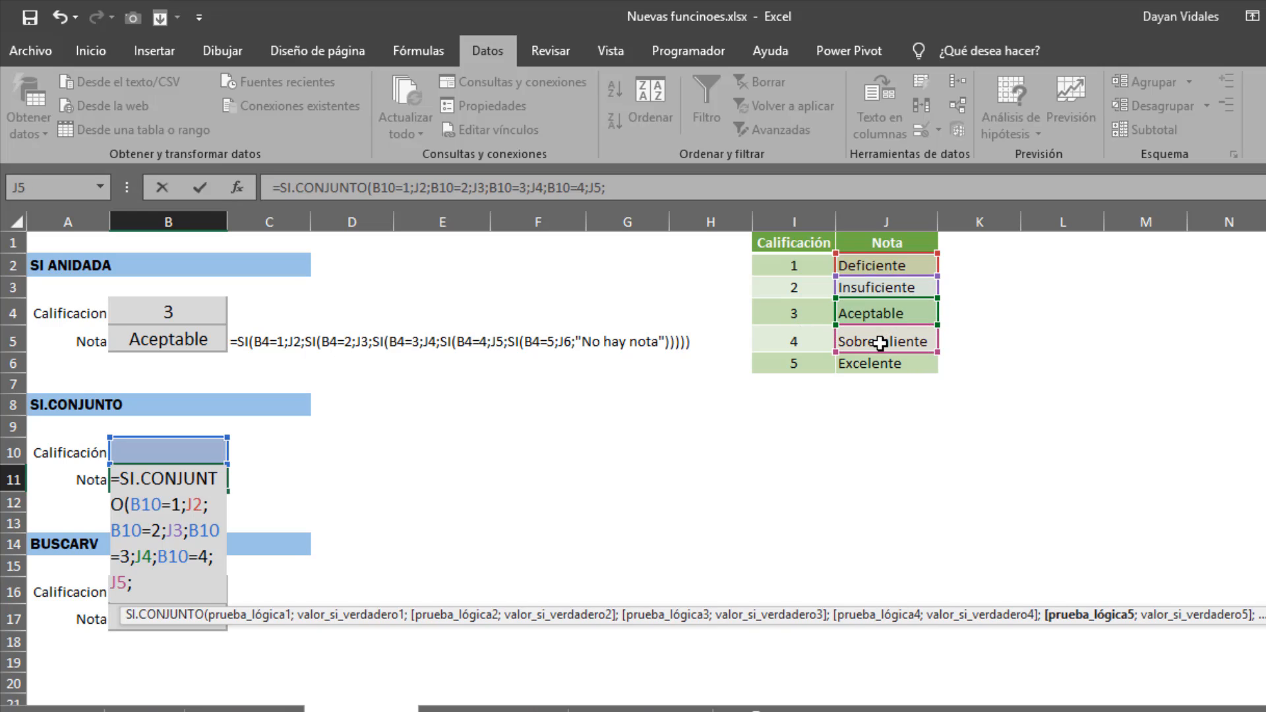
click(167, 446)
text(=)
text(5;)
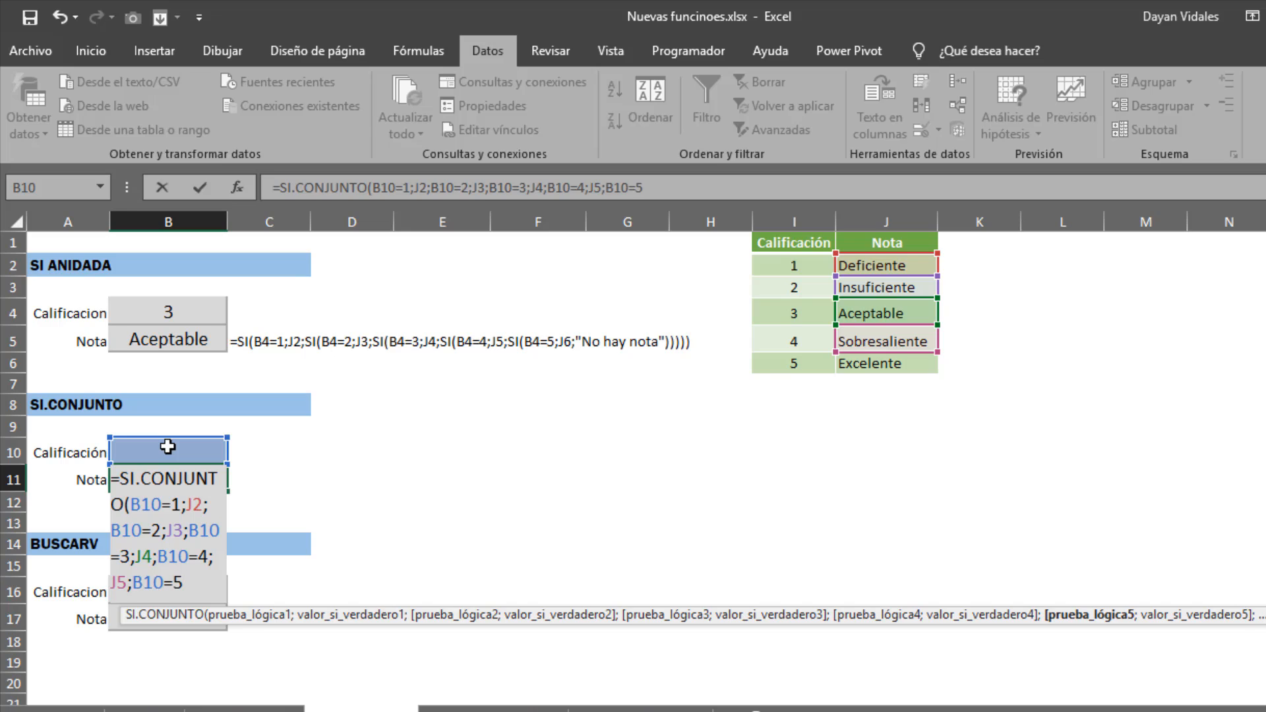
click(868, 361)
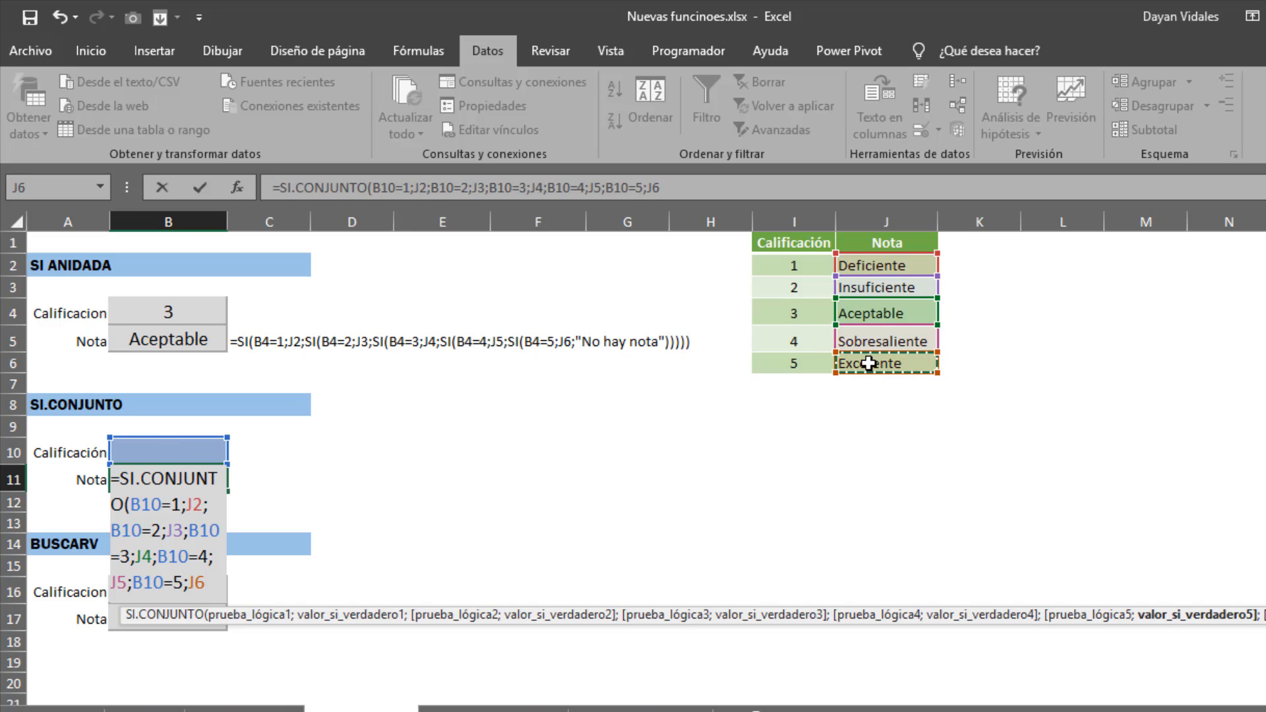
text())
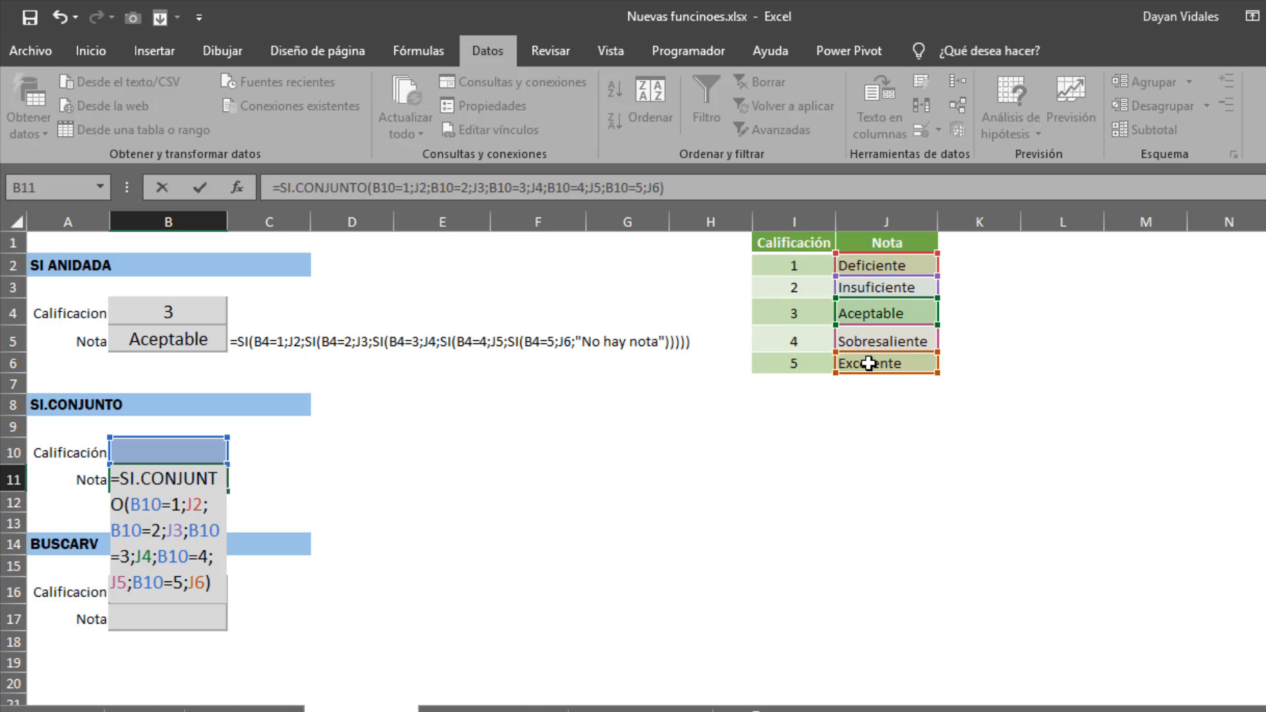
key(Return)
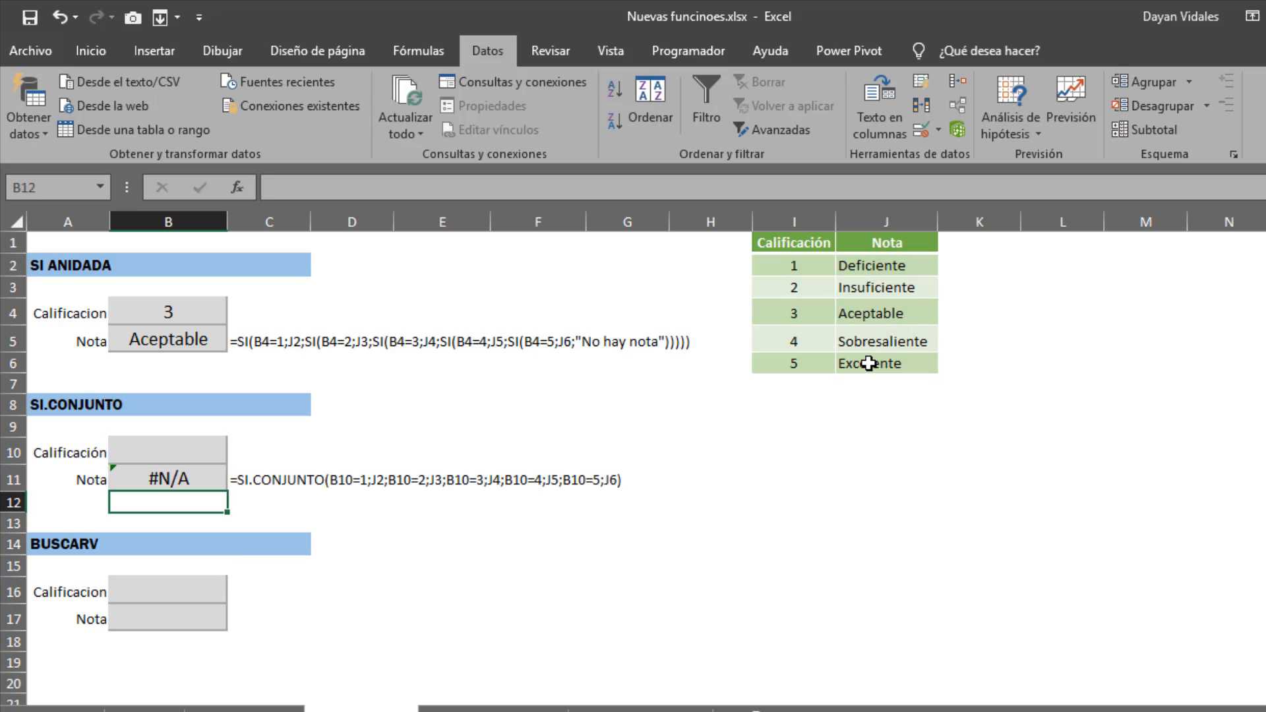
Step: Choose 2 as the grade in B10 and compare the note in B11 with the matching row of the grade table
key(Up)
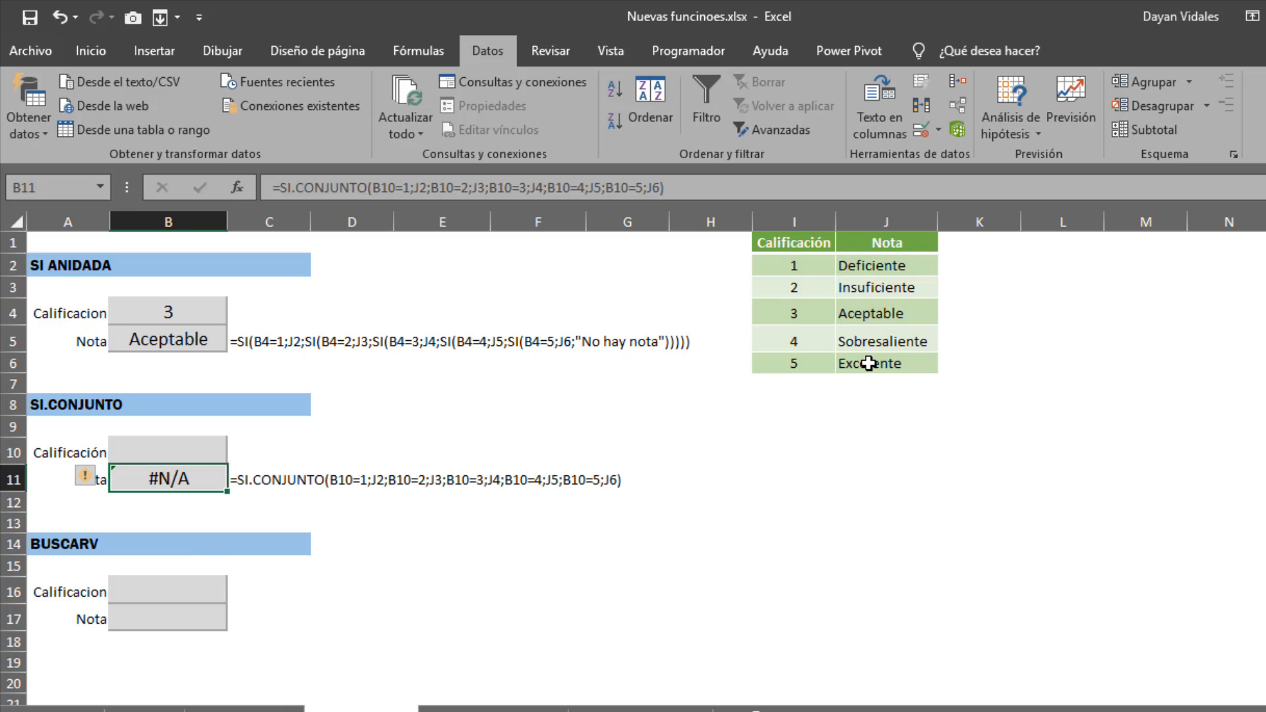
key(Up)
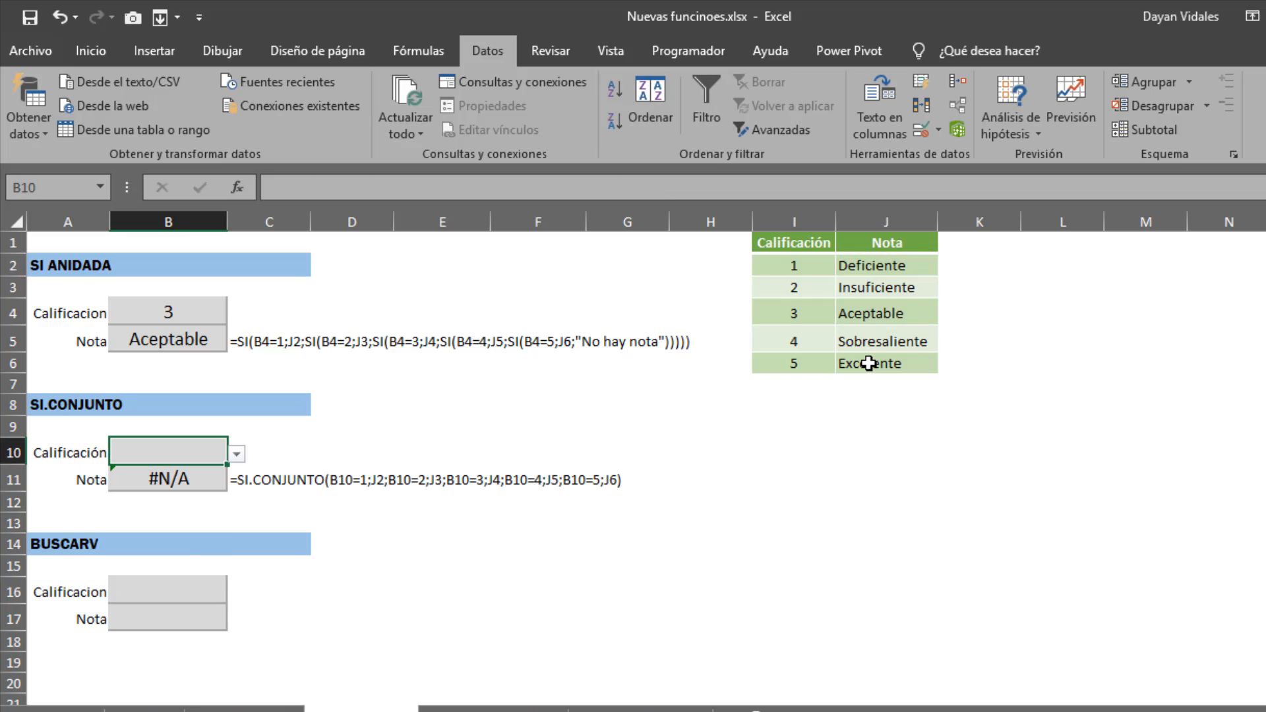
click(235, 455)
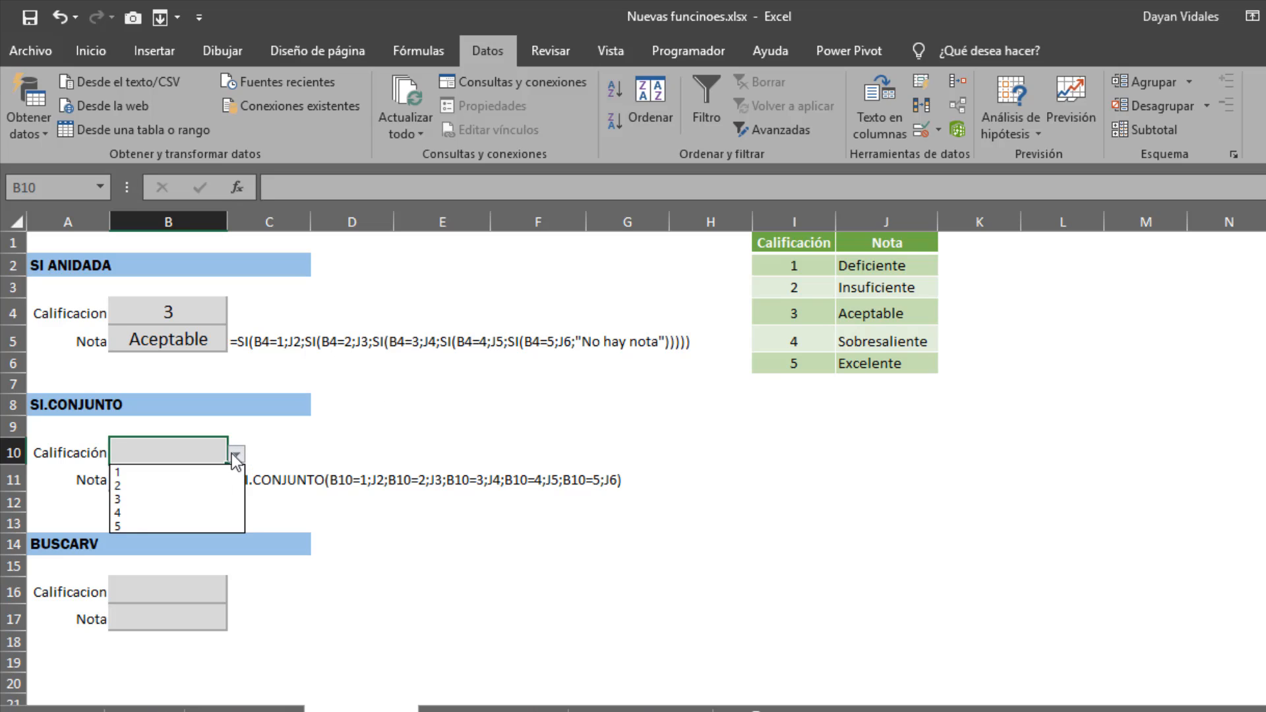
click(157, 484)
click(170, 480)
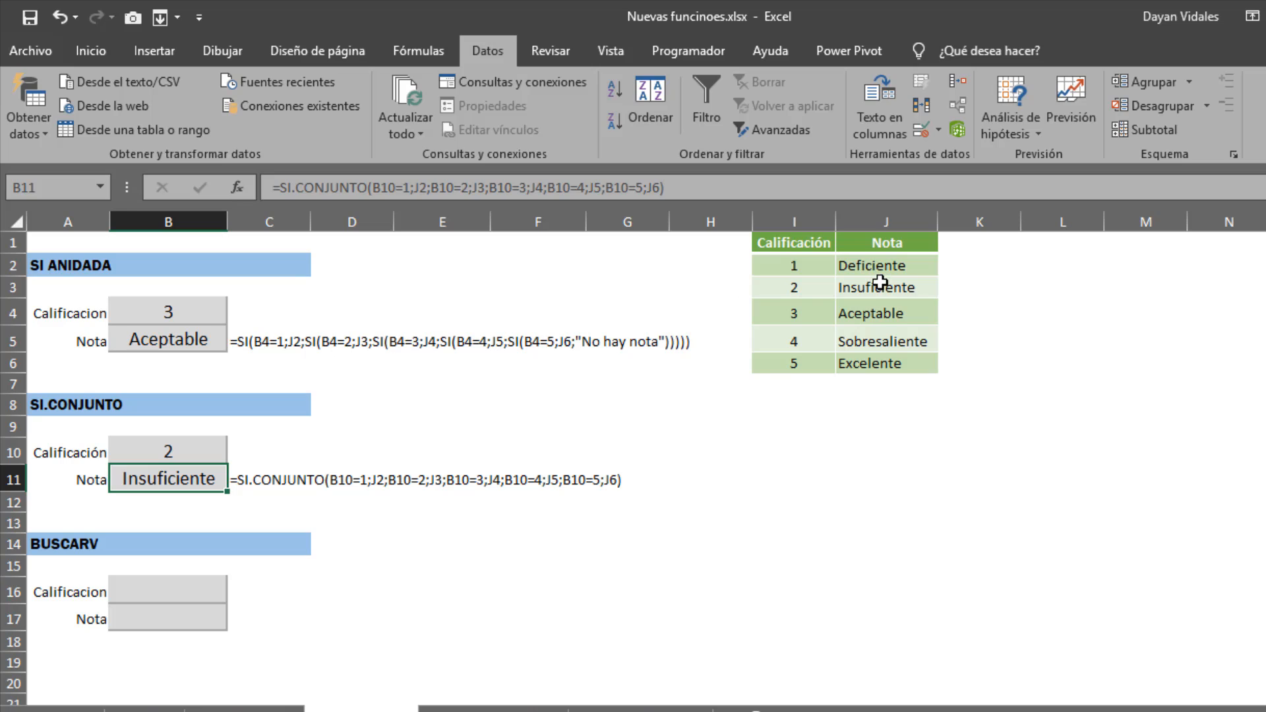
drag(877, 285, 821, 288)
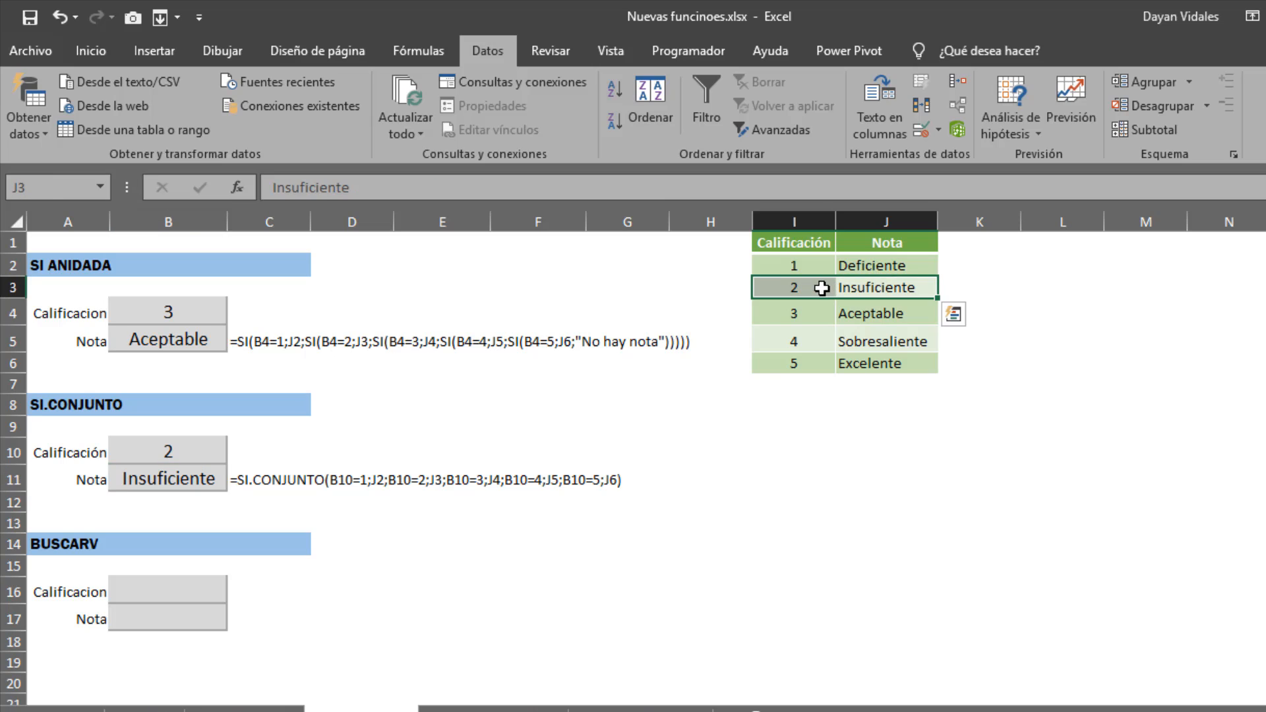
click(825, 409)
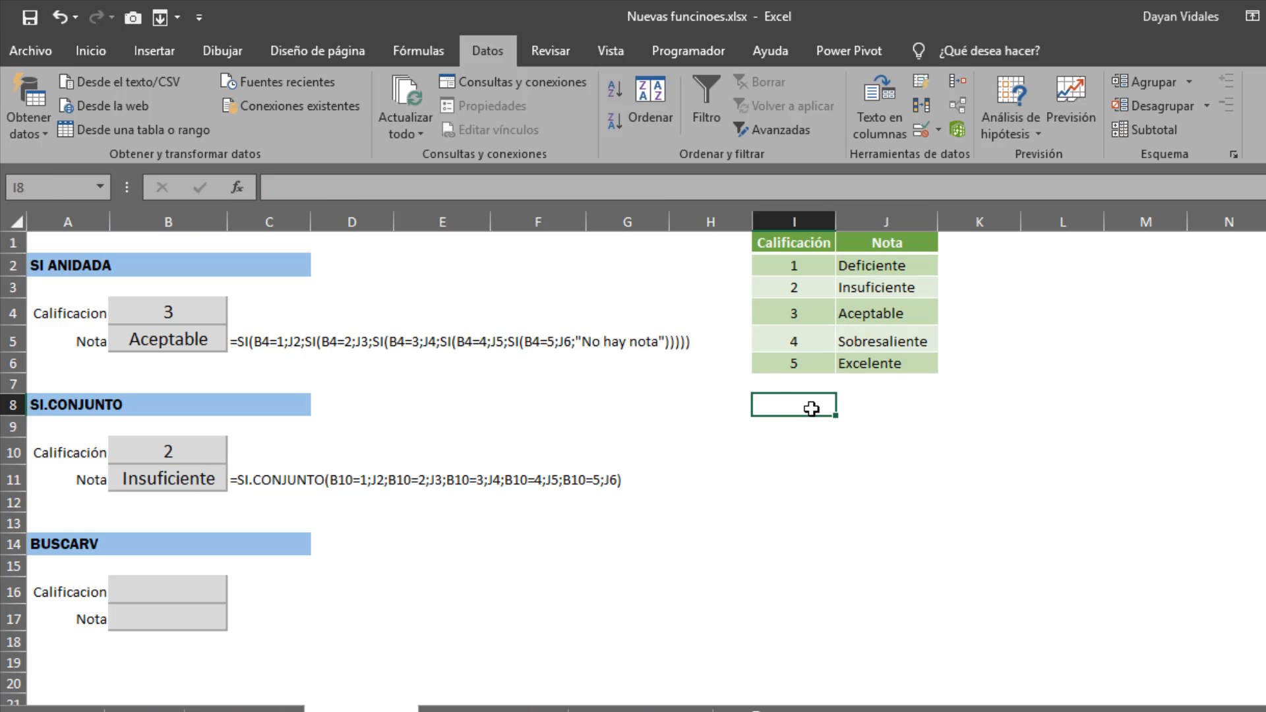
Step: Review the conditions of the SI.CONJUNTO formula in B11 without altering it
click(189, 477)
double_click(189, 476)
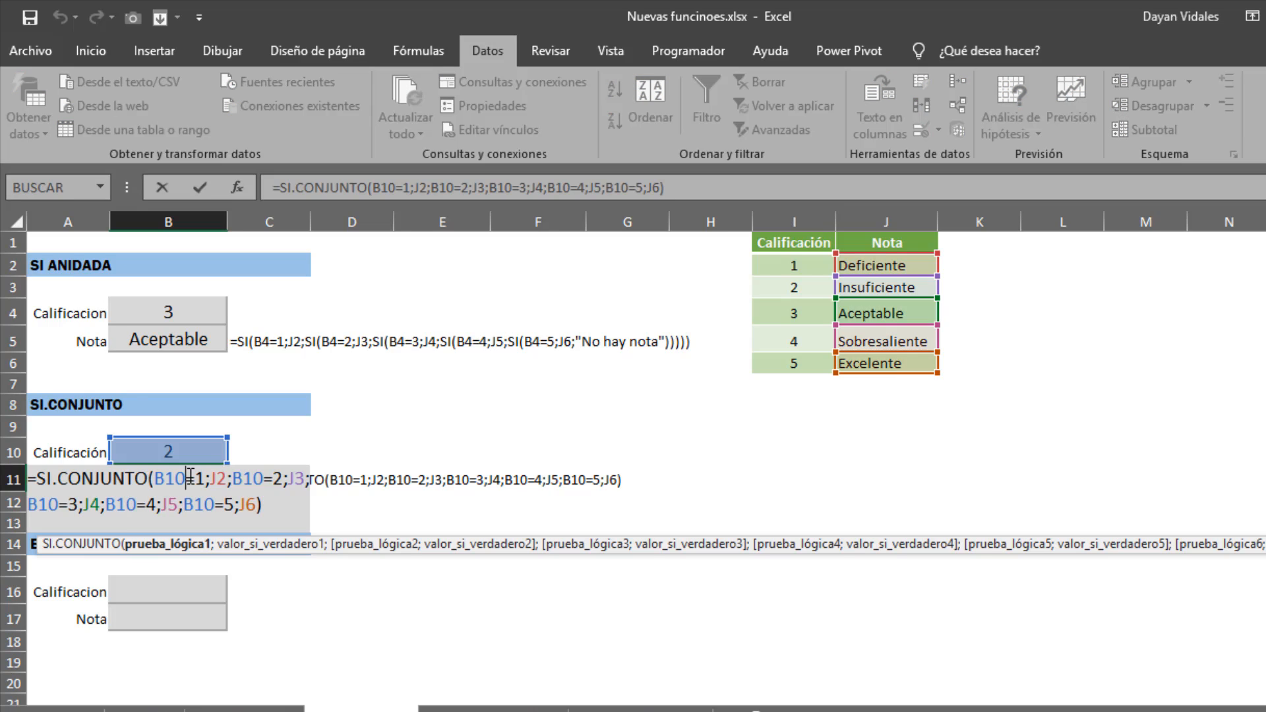
click(277, 495)
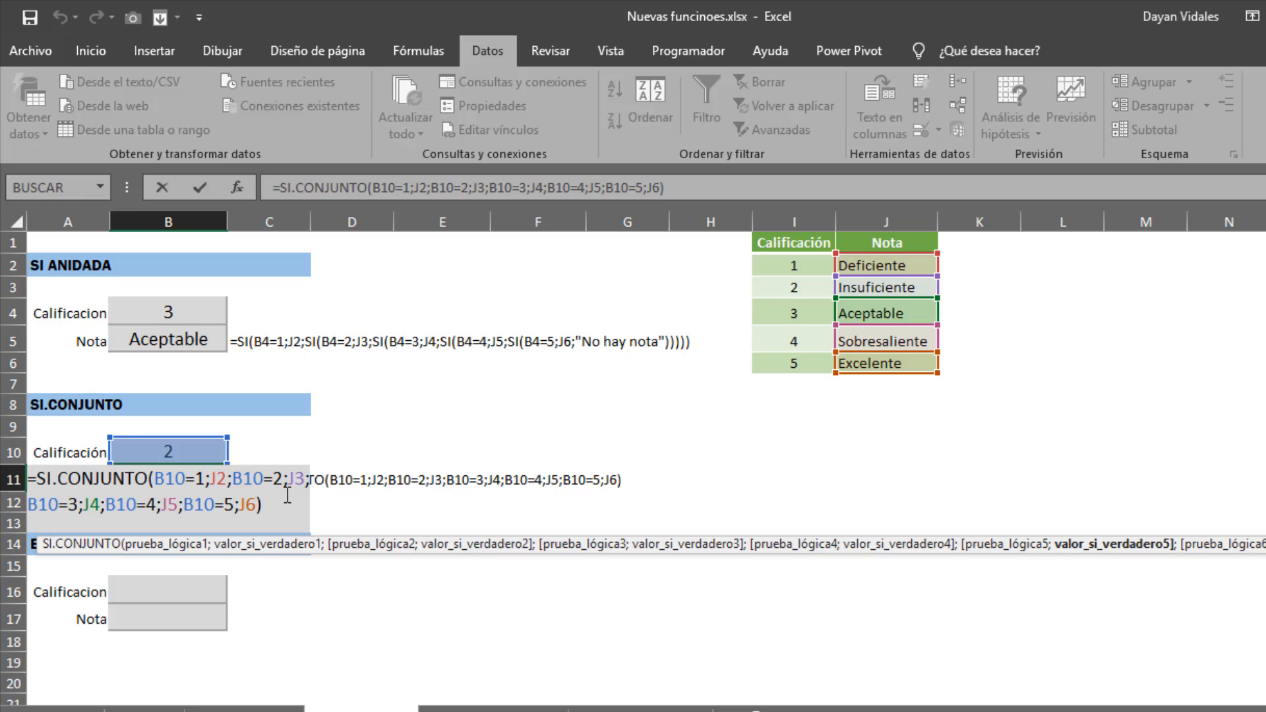
key(Return)
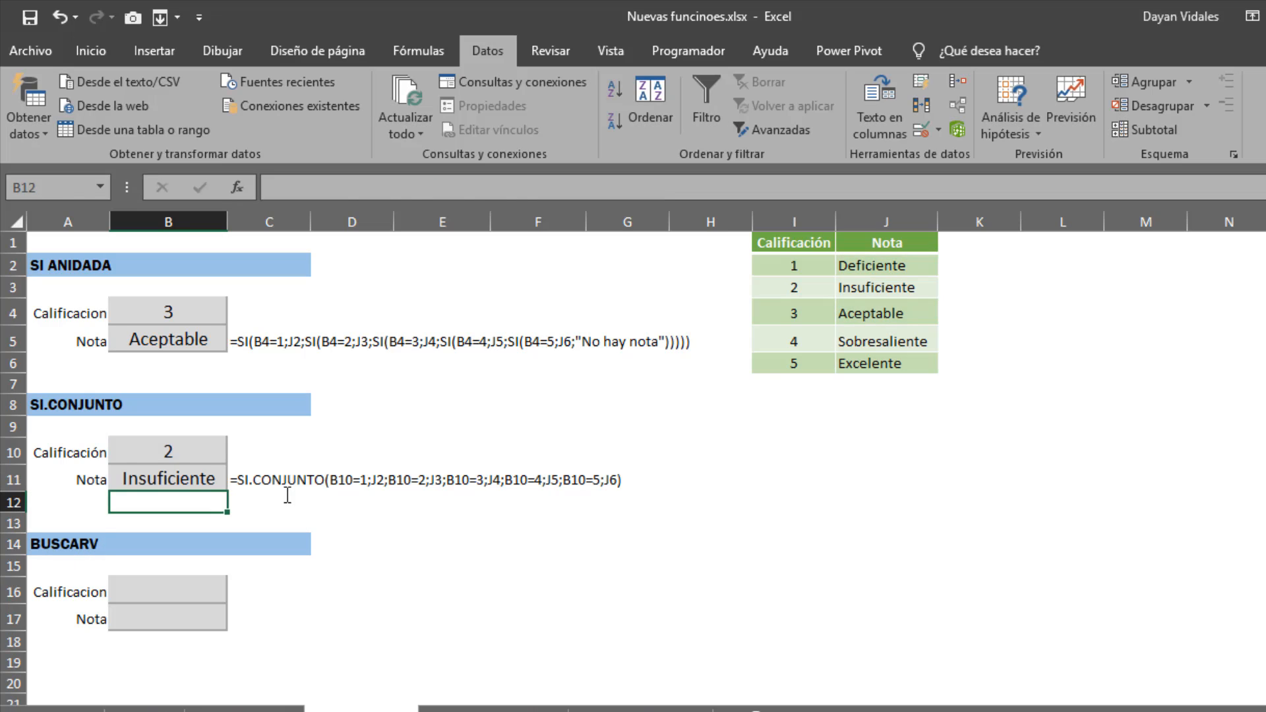
Step: Clear the grade in B10 of the SI.CONJUNTO block and the grade in B4 of the SI ANIDADA block
key(Up)
key(Up)
key(Delete)
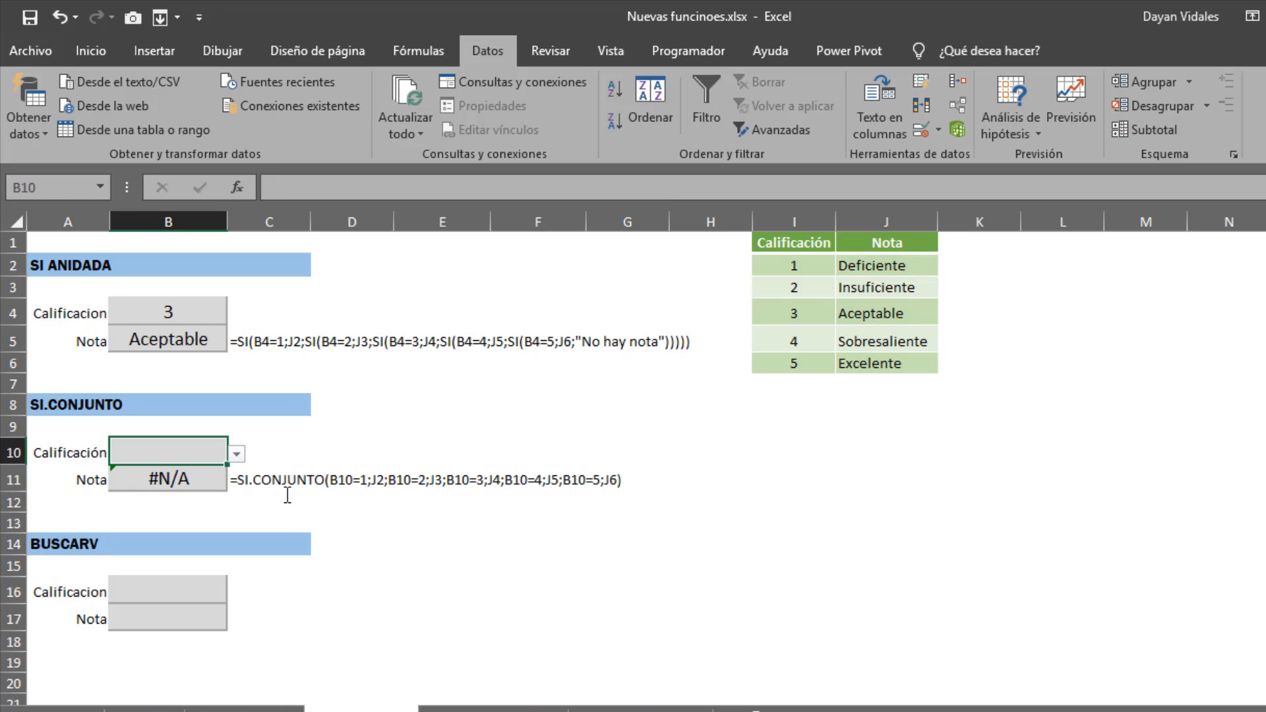
key(Down)
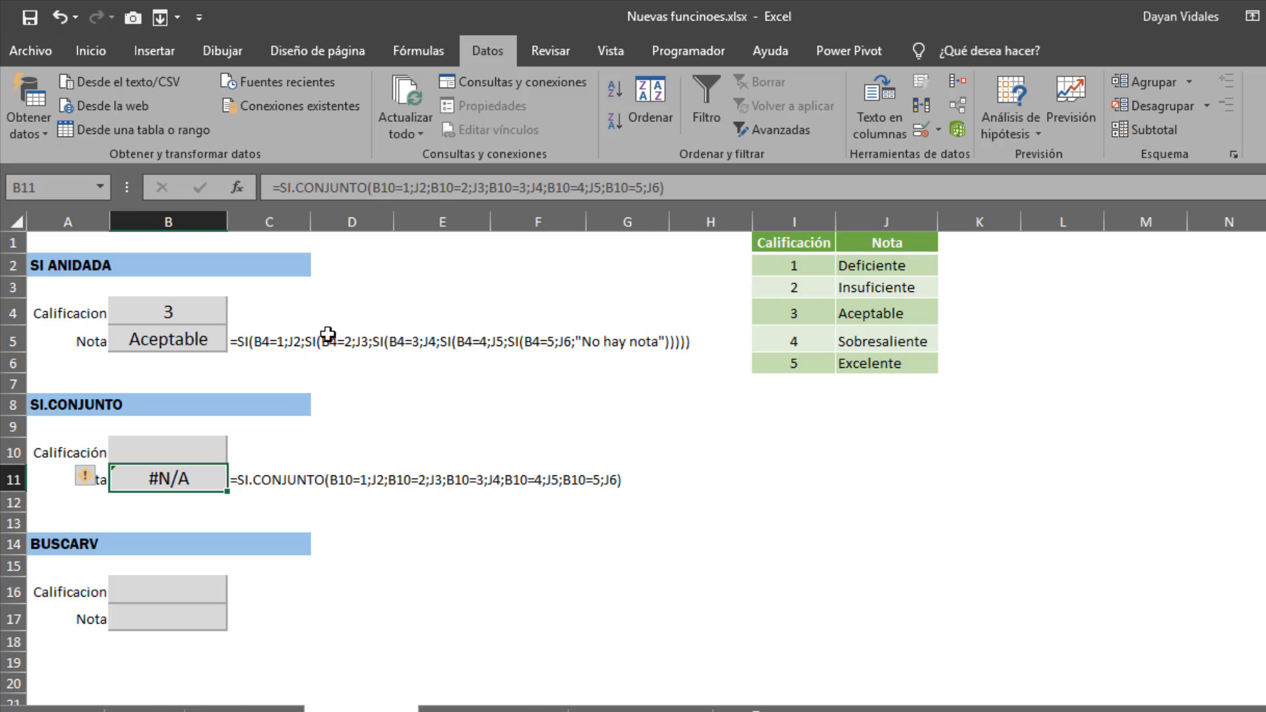
click(216, 305)
key(Delete)
key(Down)
Step: Insert the SI.ERROR function in front of SI.CONJUNTO in the B11 formula
key(Down)
key(Down)
key(Down)
key(Down)
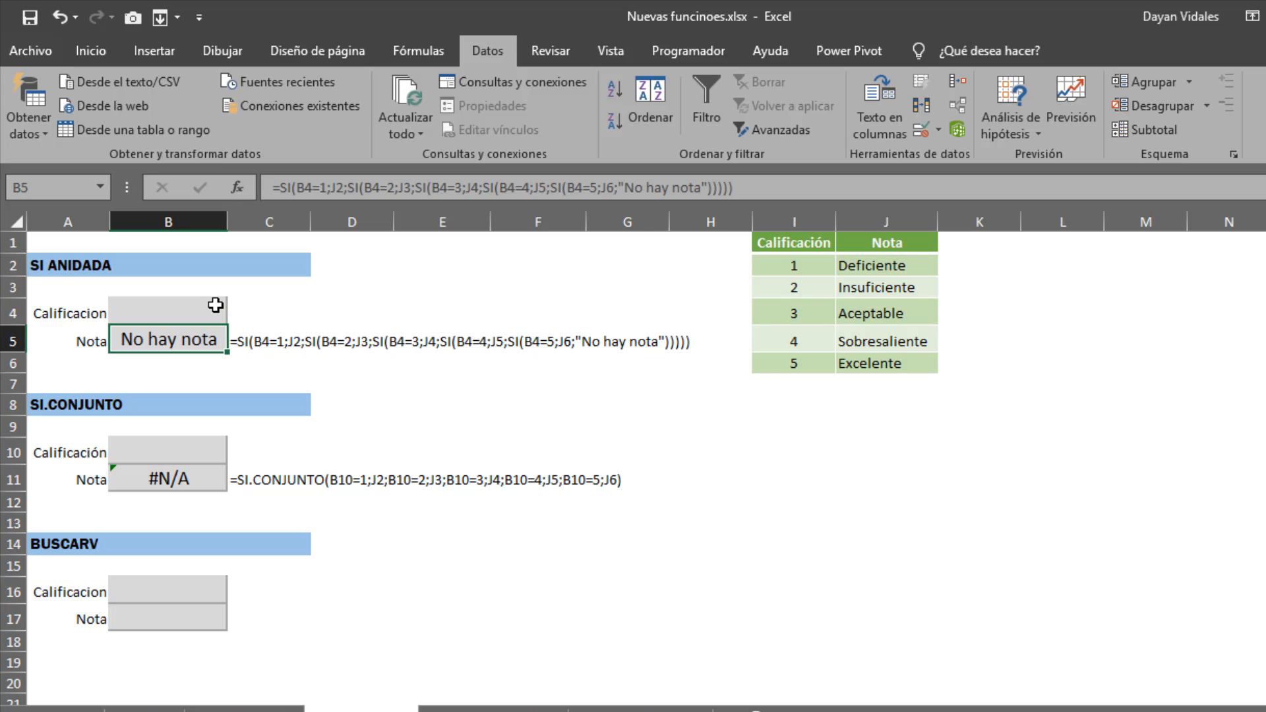
key(Down)
key(Down)
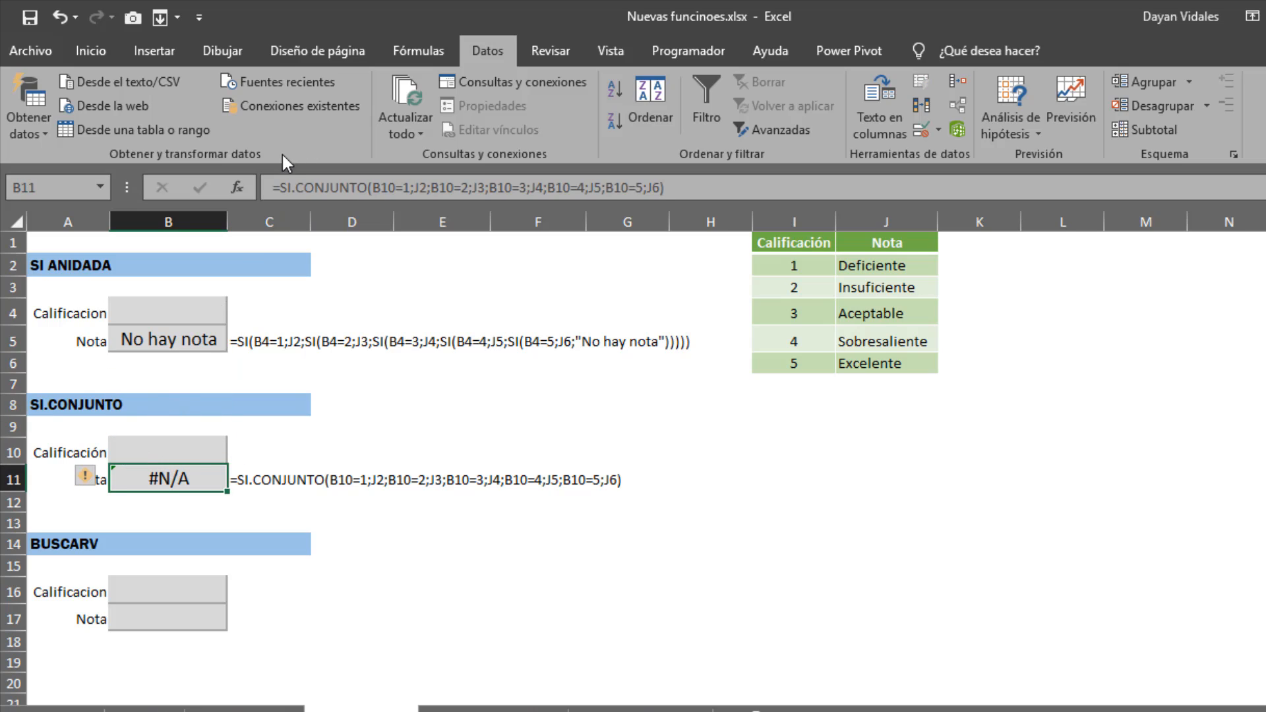
click(279, 188)
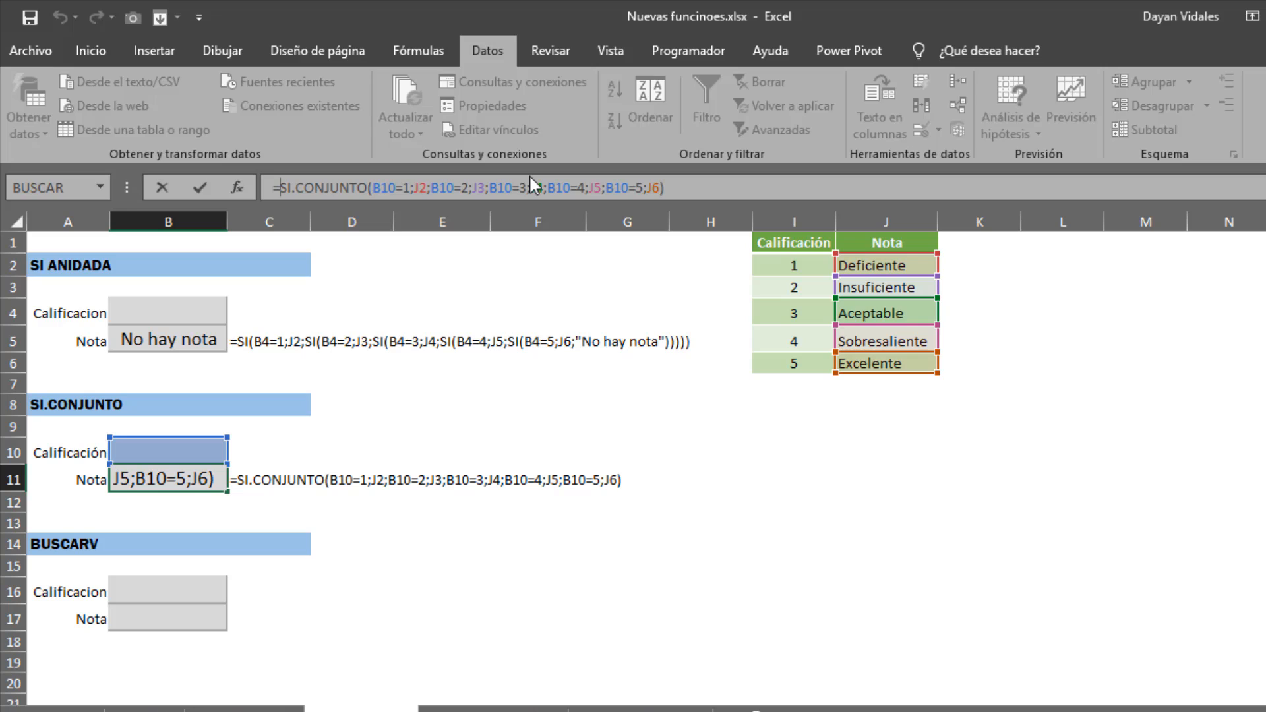
text(si.r)
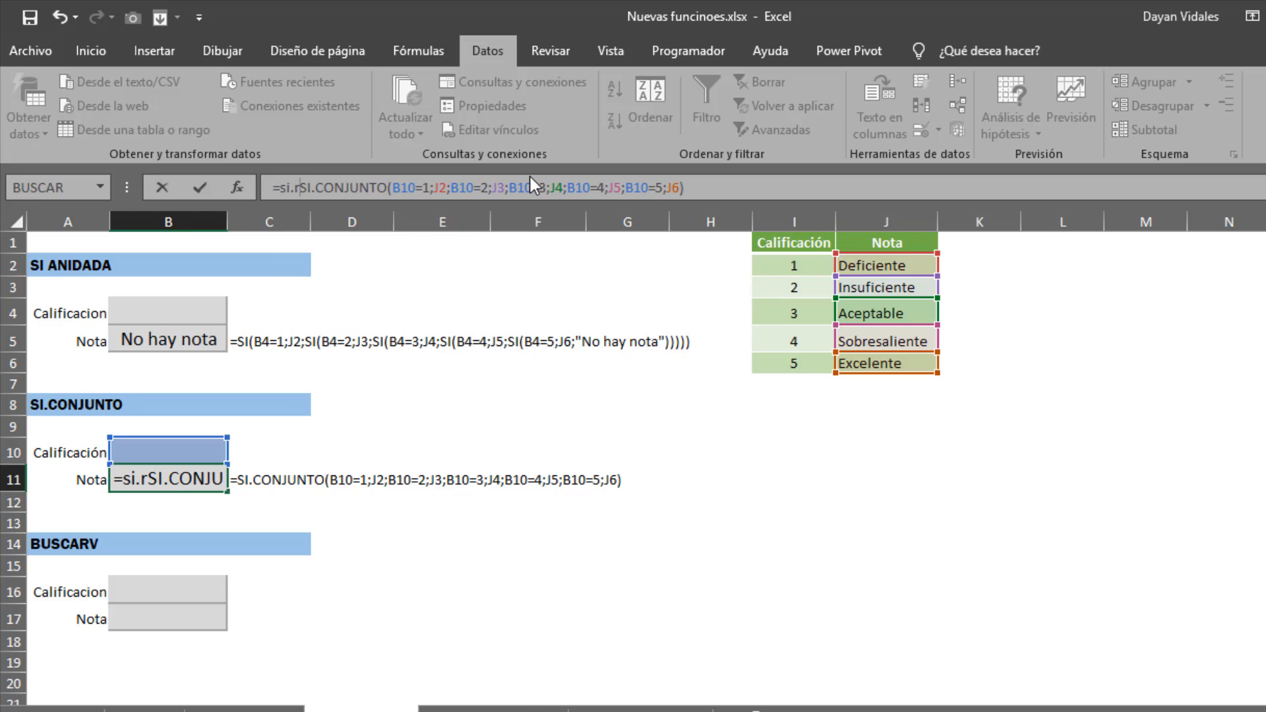
key(BackSpace)
text(e)
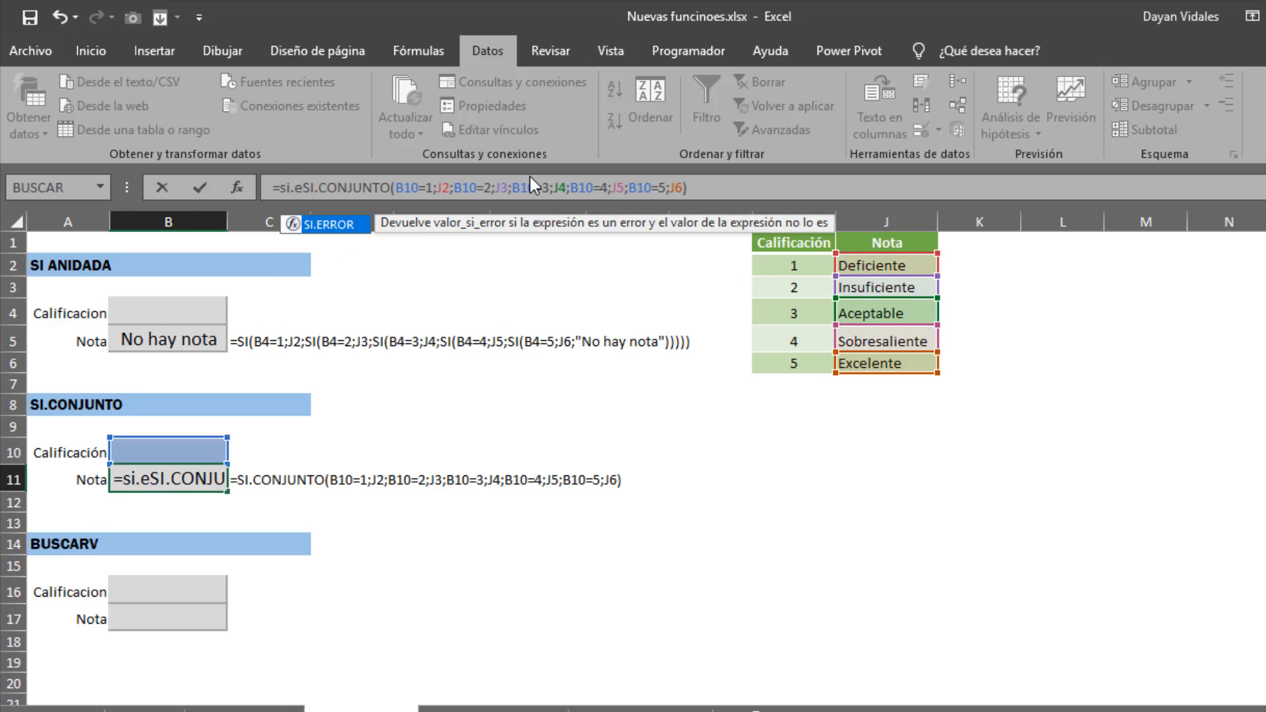
key(Tab)
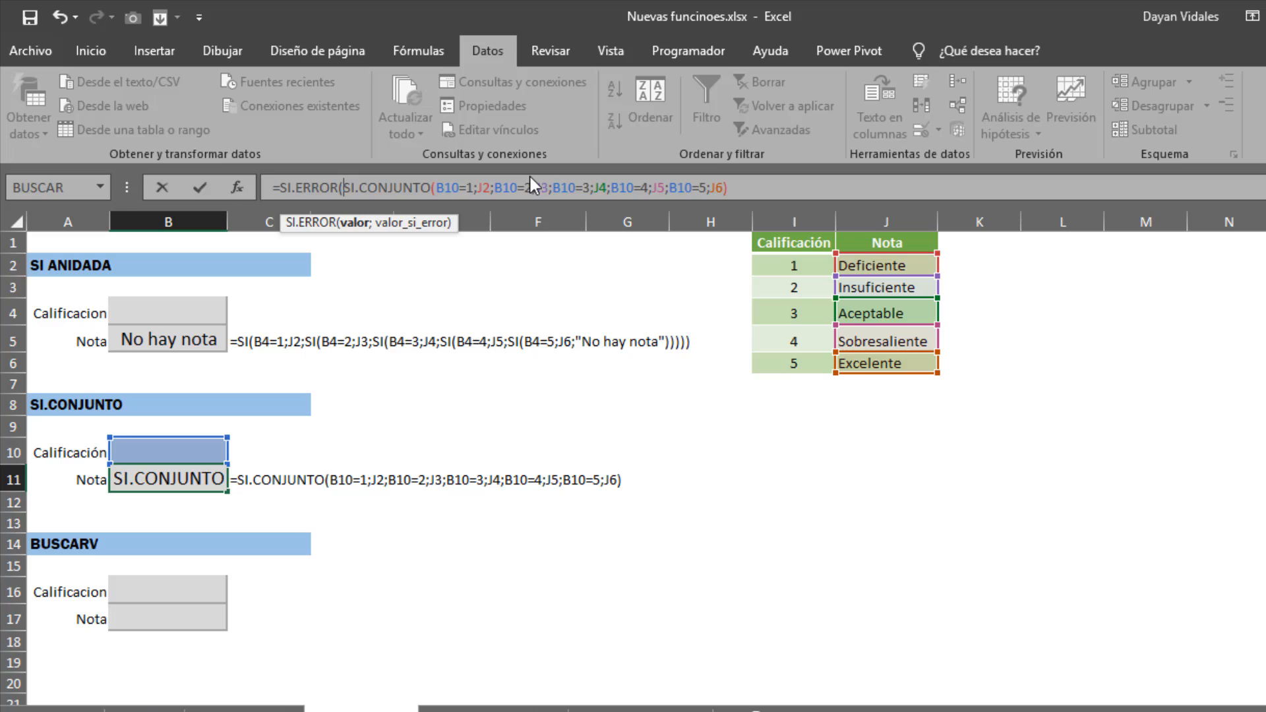
Step: Complete the SI.ERROR formula in B11 with "No hay nota" as the value returned on error
click(792, 184)
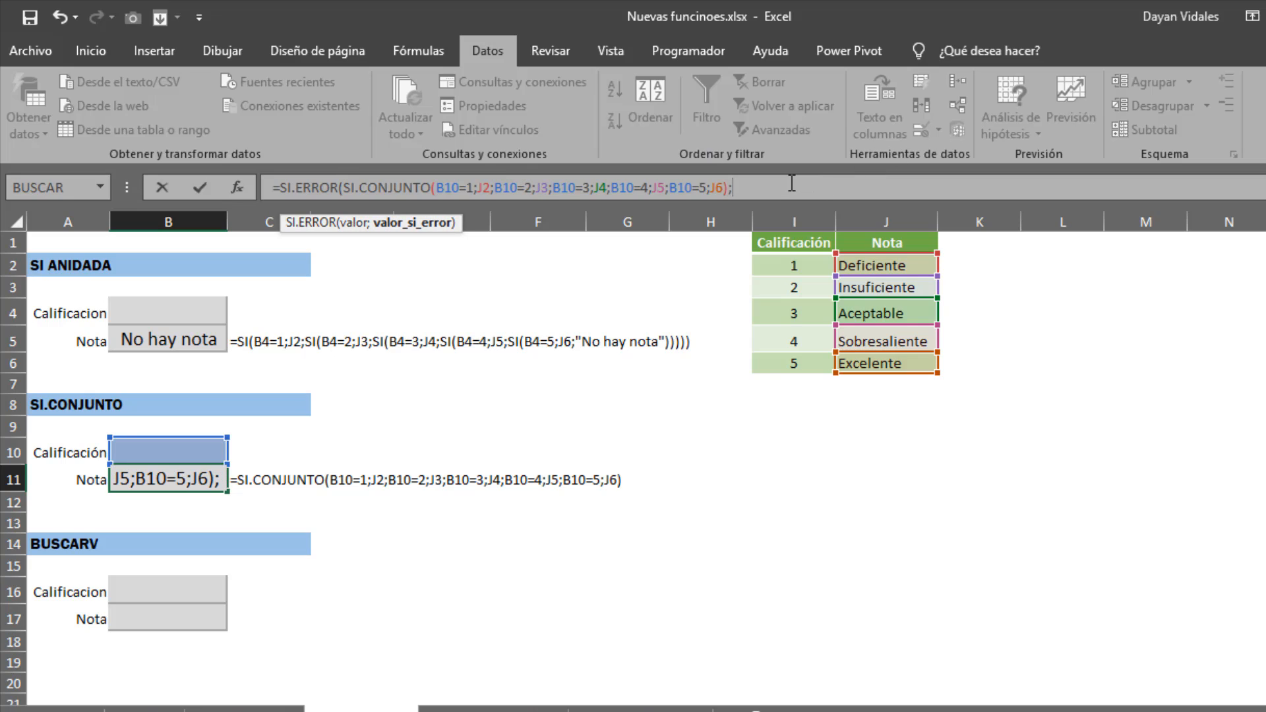
text(;"N)
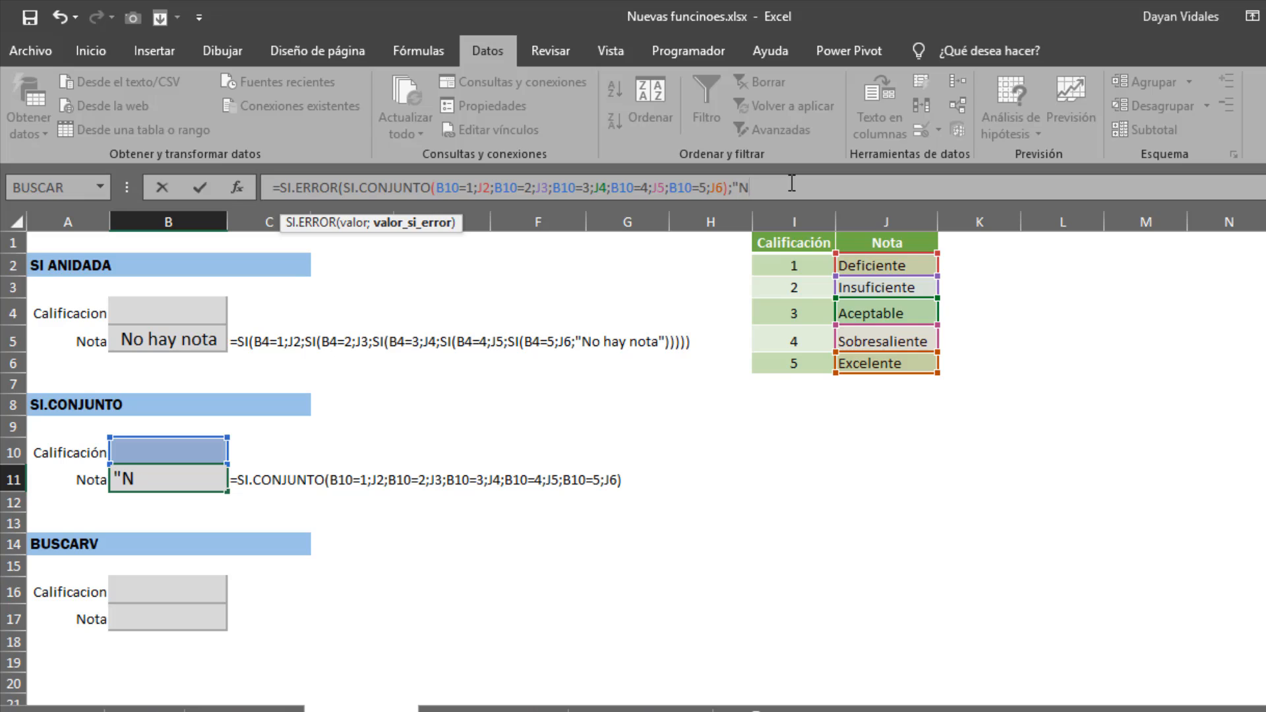
text(o hay nota)
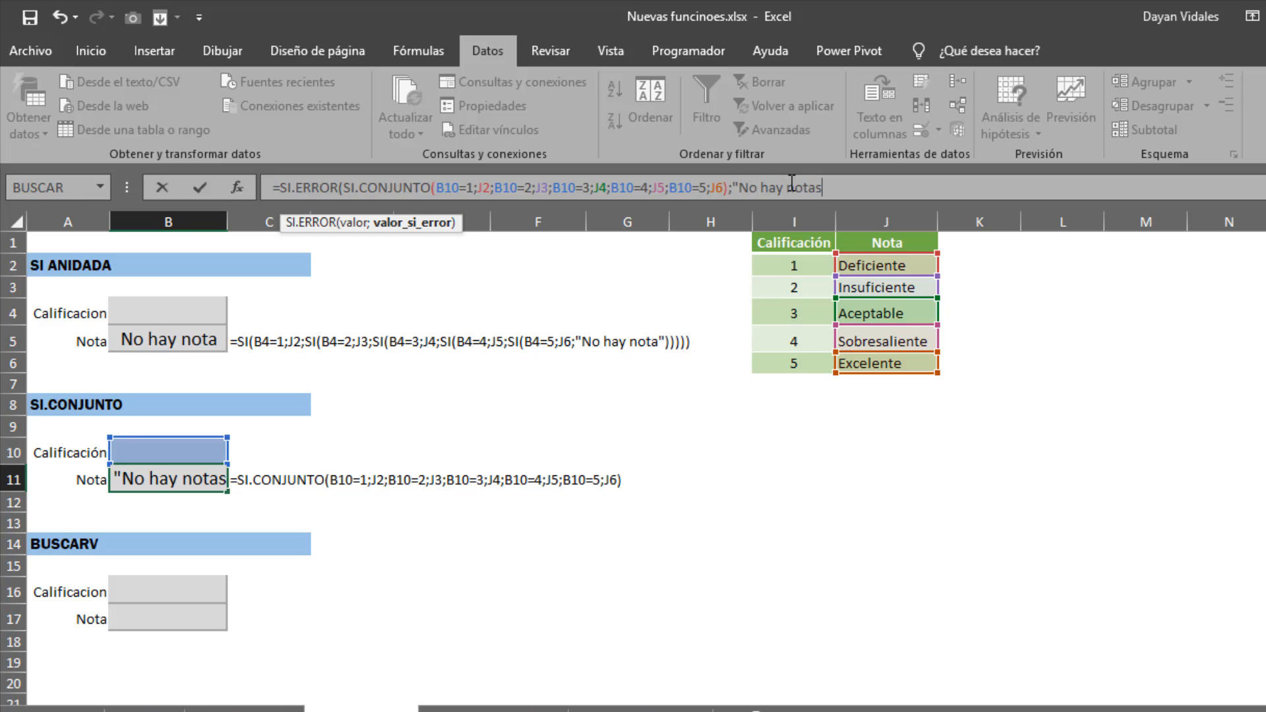
text("))
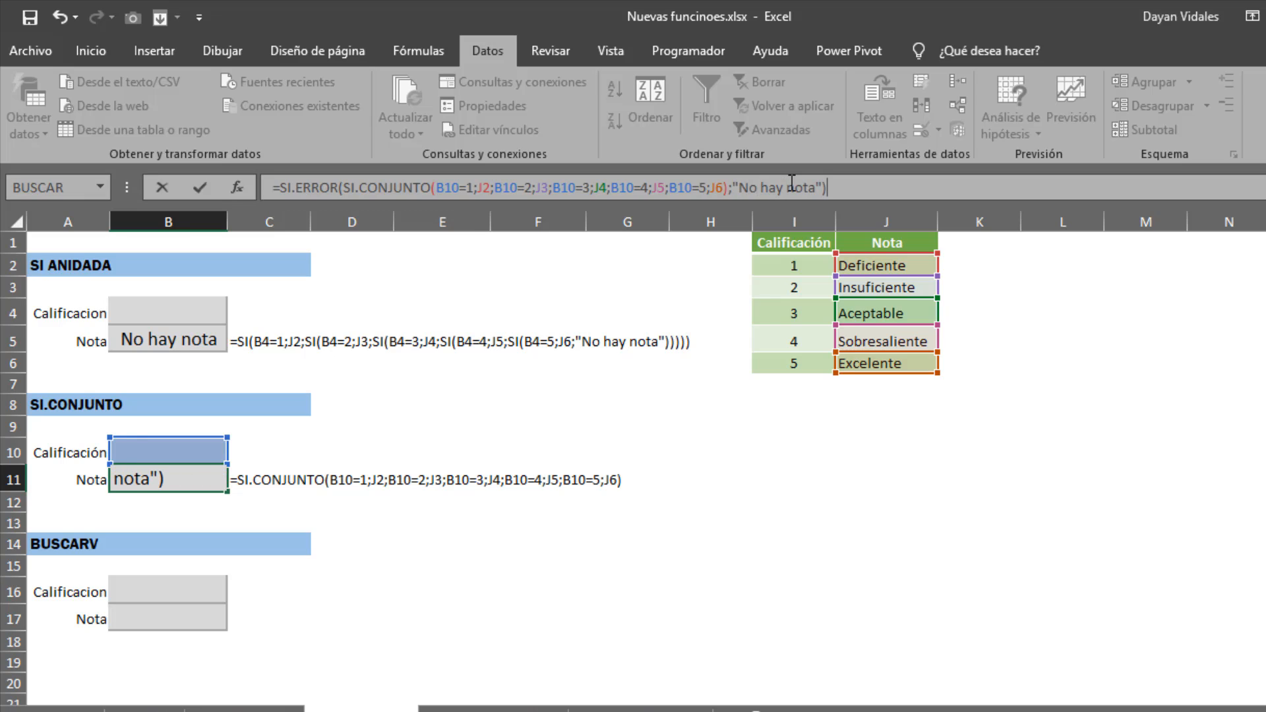
key(ctrl+Return)
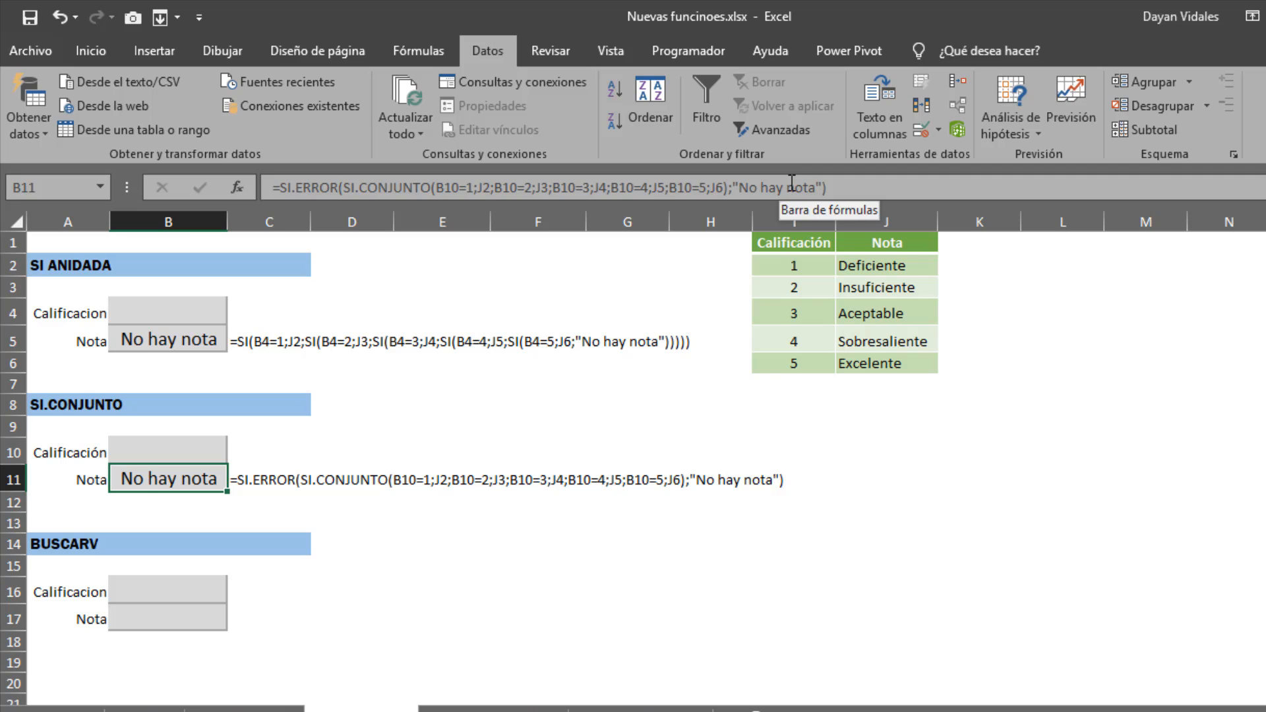
key(Down)
key(Down)
key(Down)
key(Down)
key(Down)
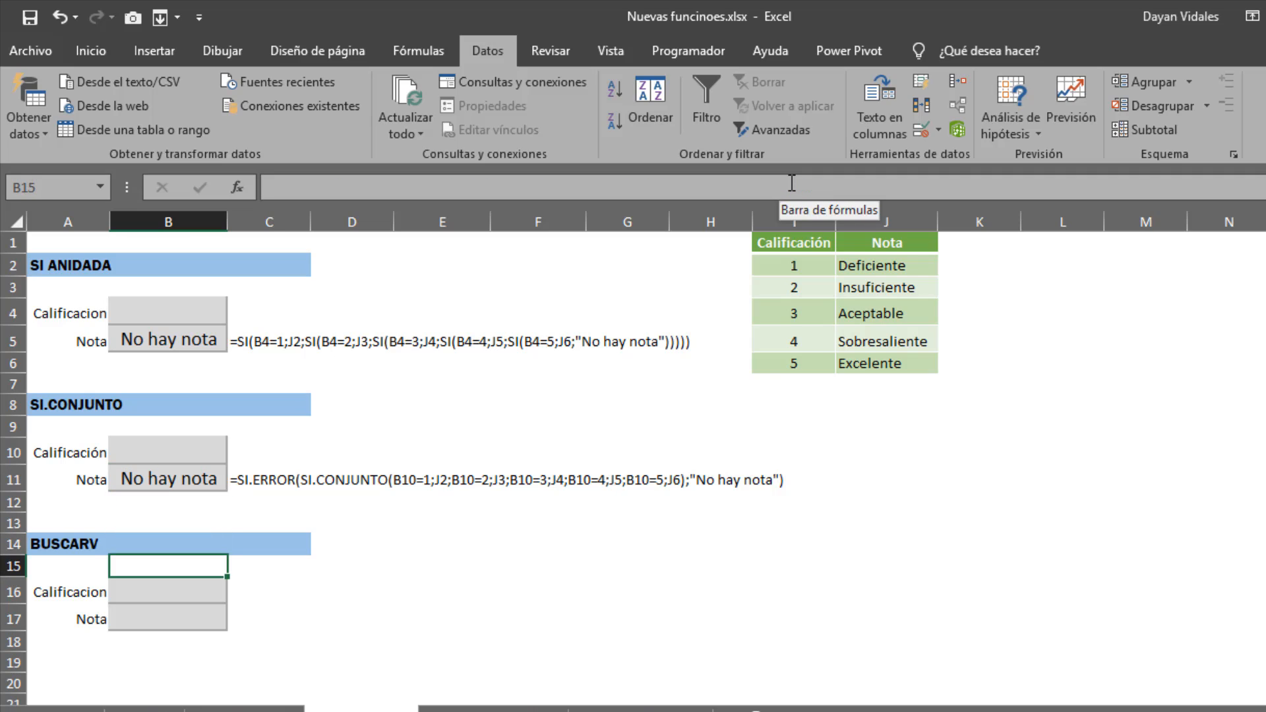
key(Up)
key(Up)
key(Up)
key(Up)
key(Up)
key(Up)
key(Up)
key(Up)
key(Up)
key(Up)
key(Down)
key(Down)
key(Down)
key(Down)
key(Down)
key(Down)
key(Down)
key(Down)
key(Down)
key(Down)
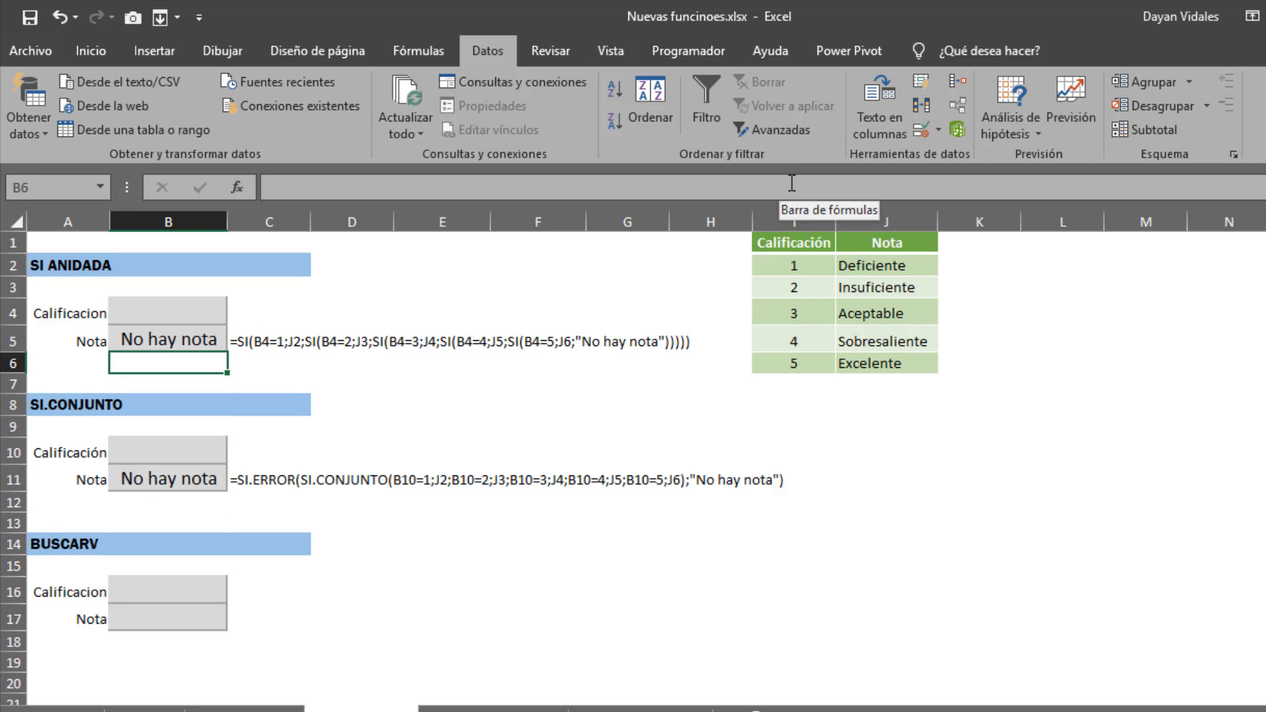
Step: Start a BUSCARV formula in B17 of the BUSCARV block with B16 as the lookup value
key(Down)
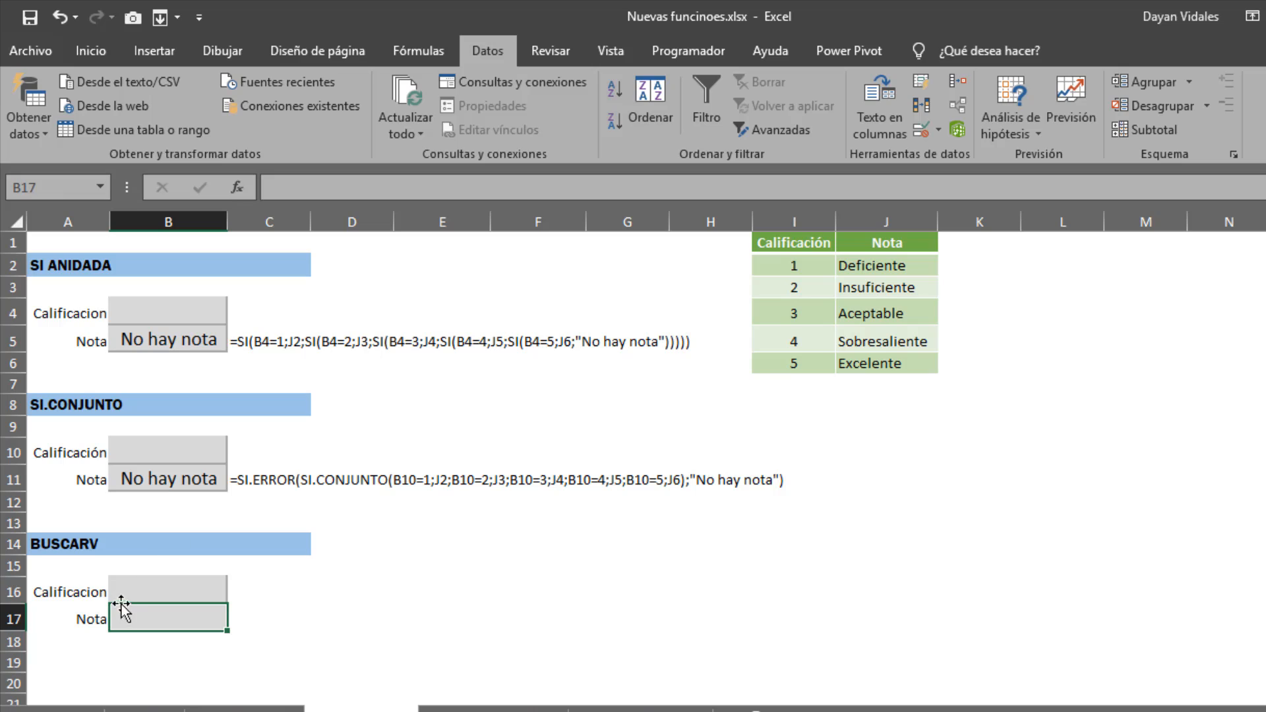
text(=)
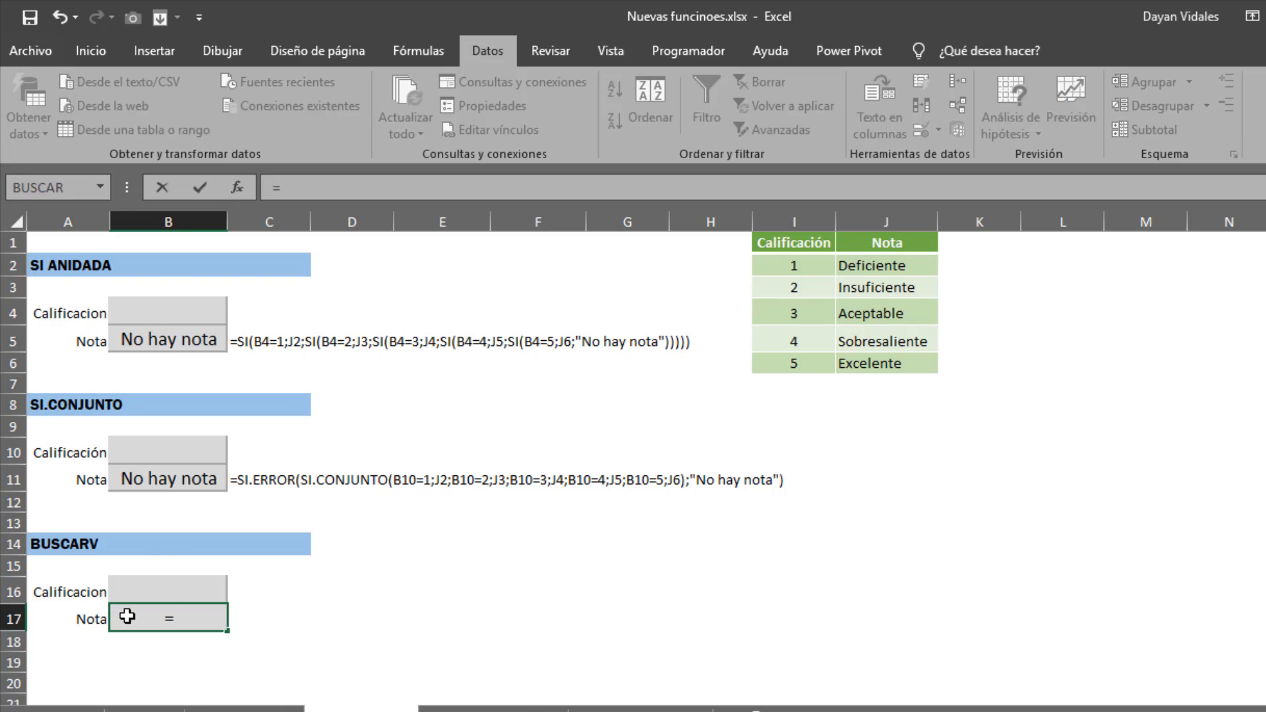
text(busca)
key(Down)
key(Down)
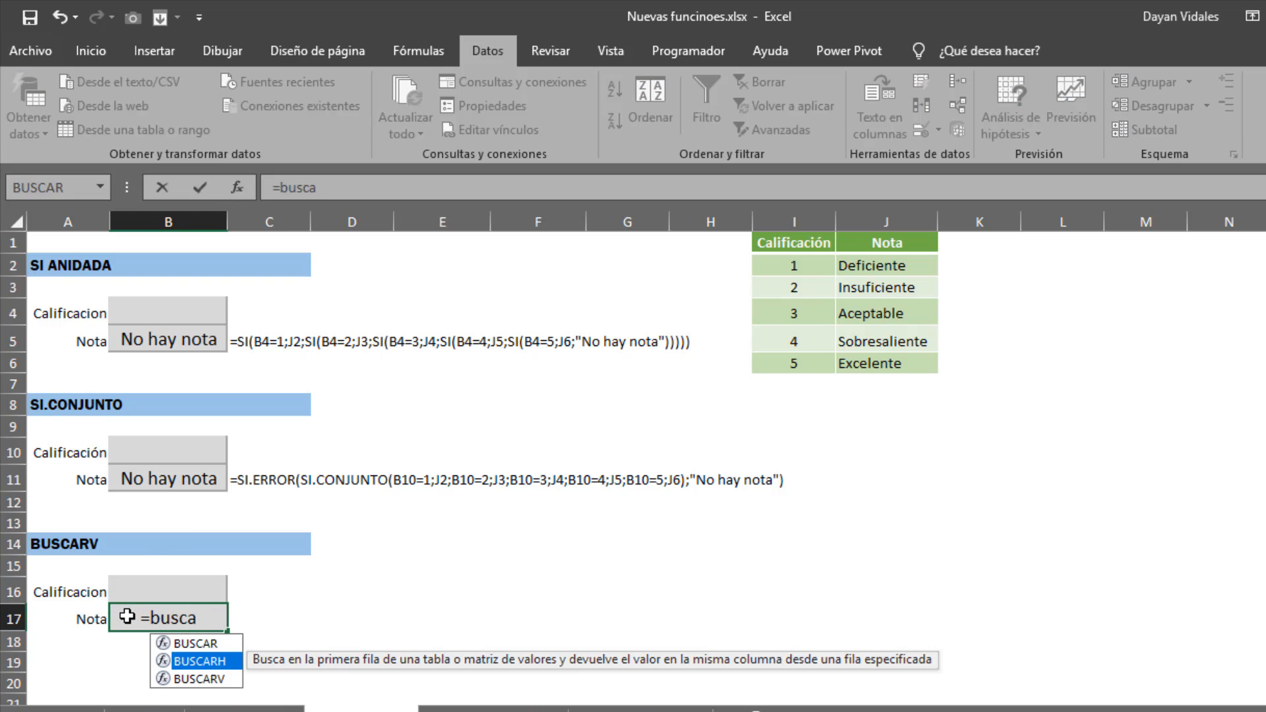
key(Tab)
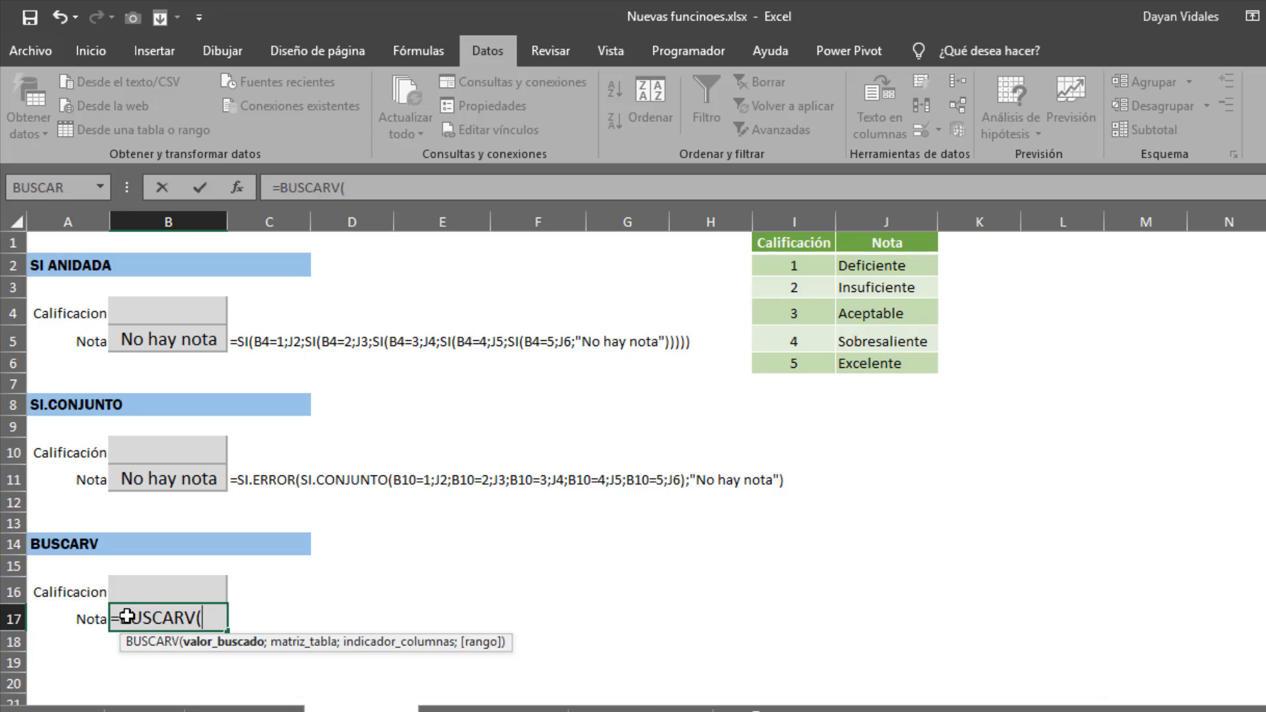
click(191, 590)
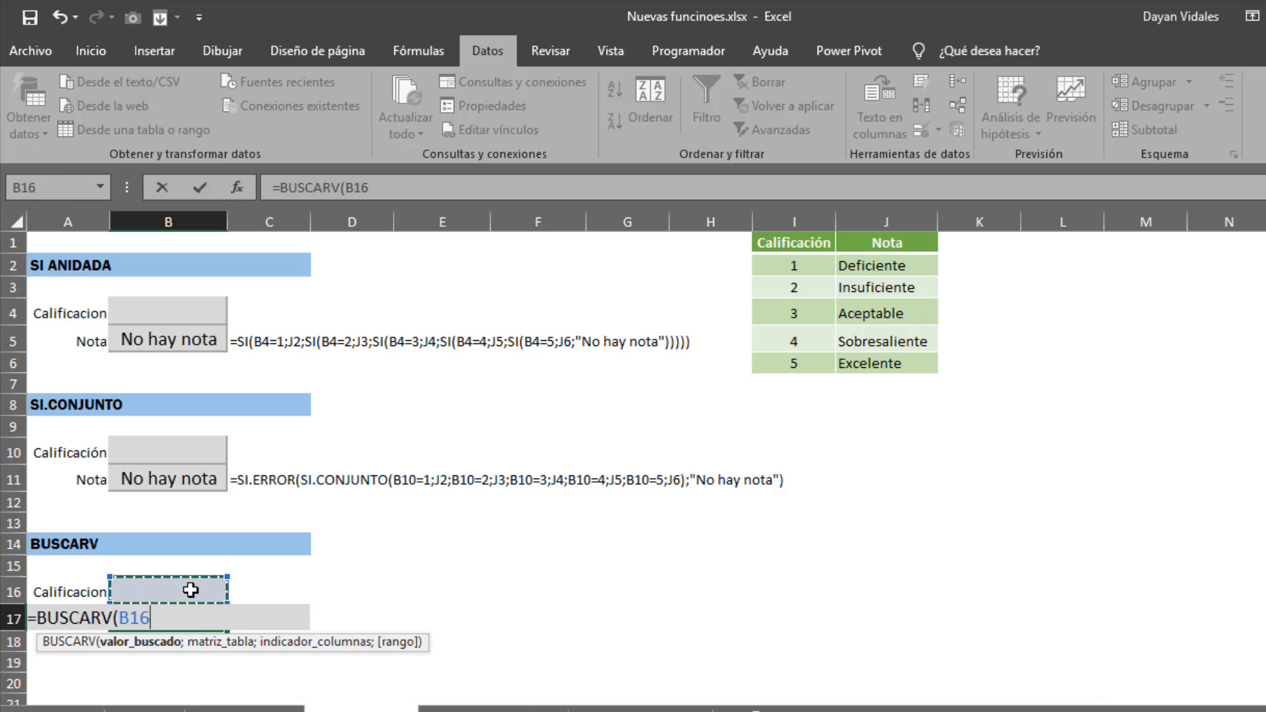
text(;)
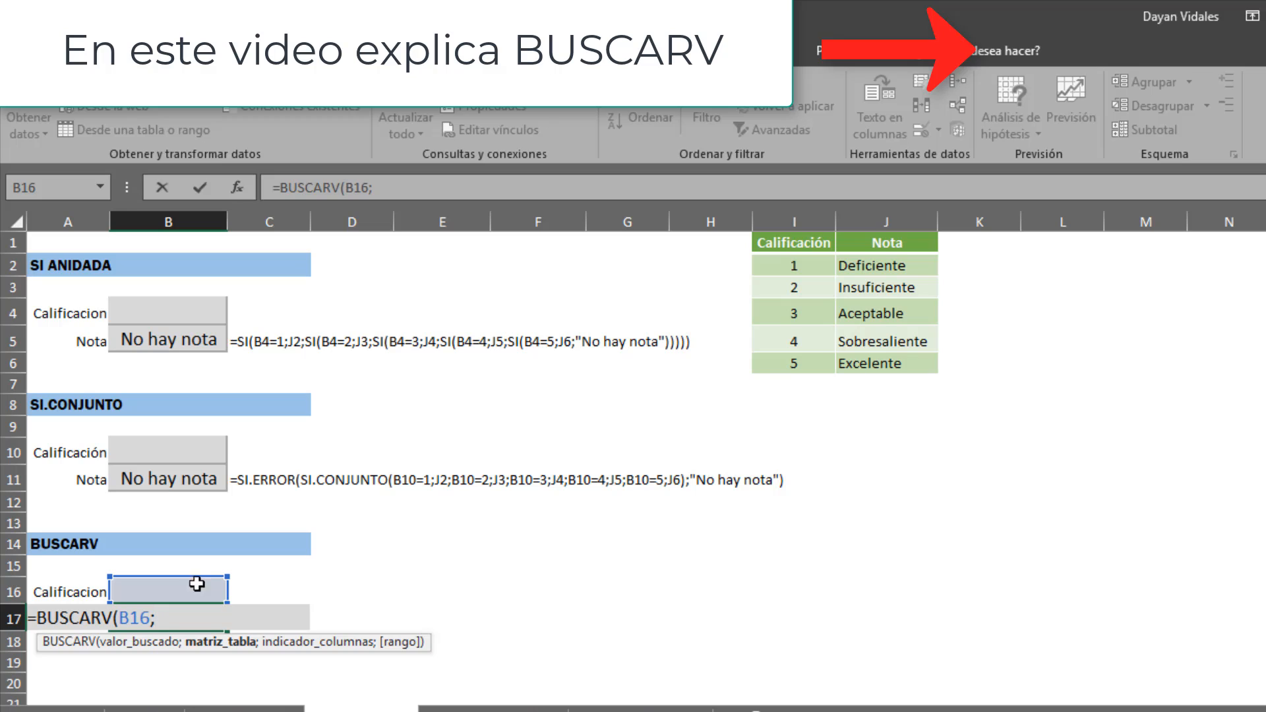
Step: Complete the BUSCARV formula in B17 with table range I1:J6, column index 2 and FALSO for an exact match
drag(796, 246, 884, 361)
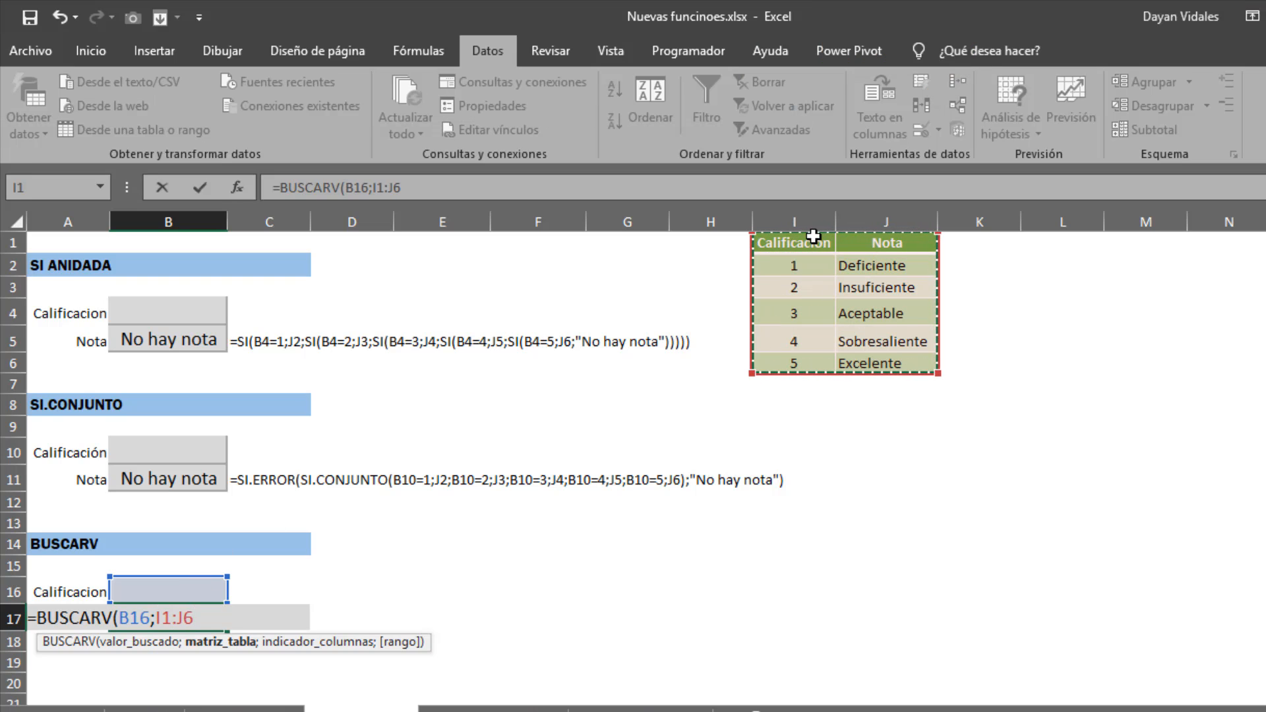
text(;2)
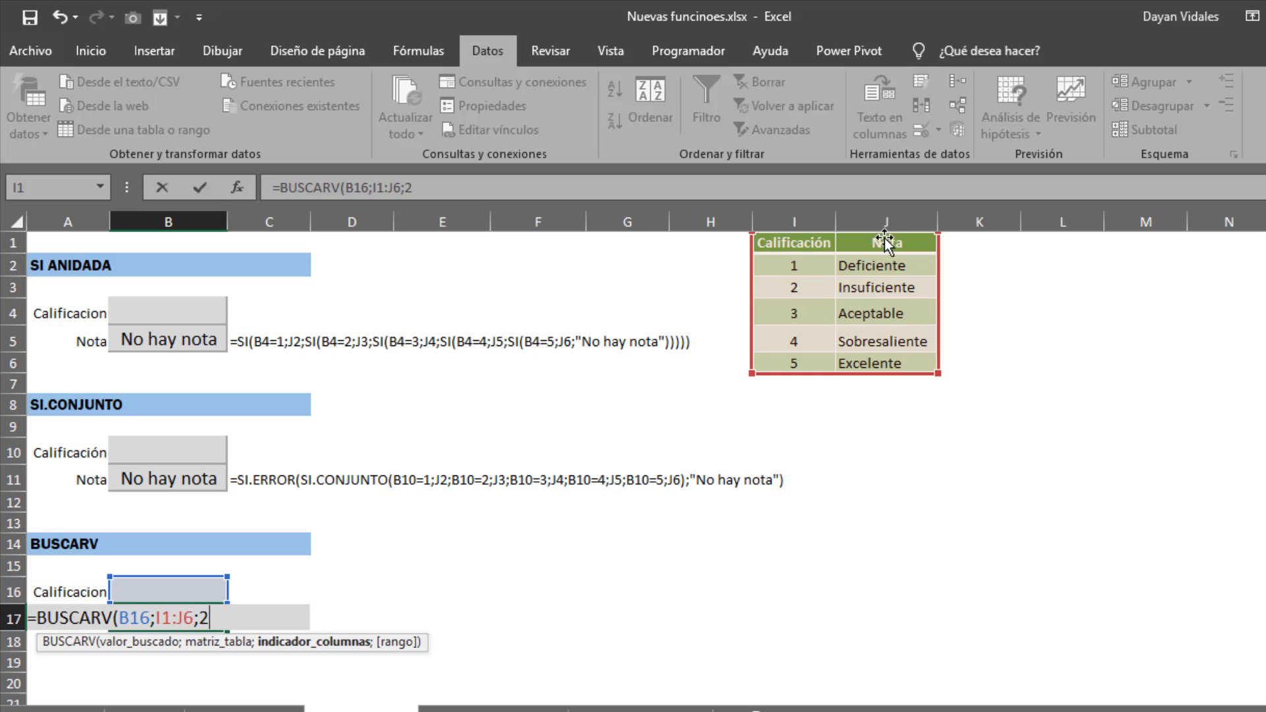
text(;)
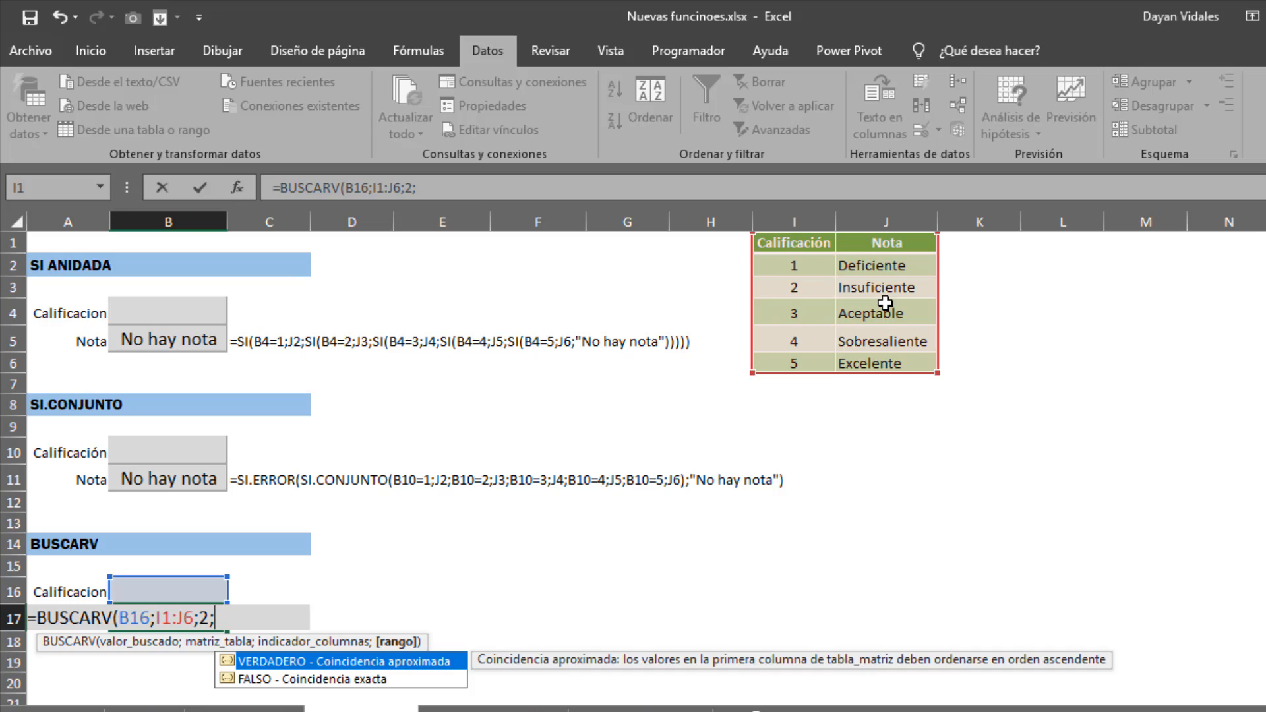
key(Down)
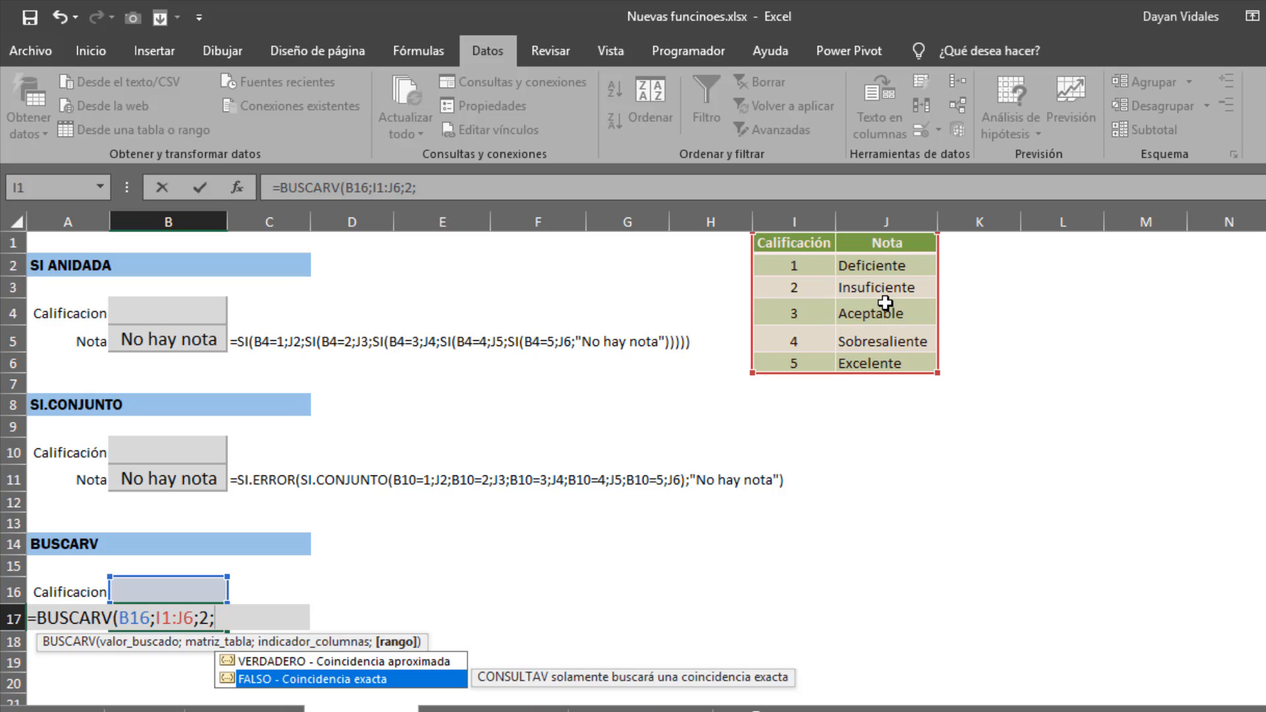
key(Tab)
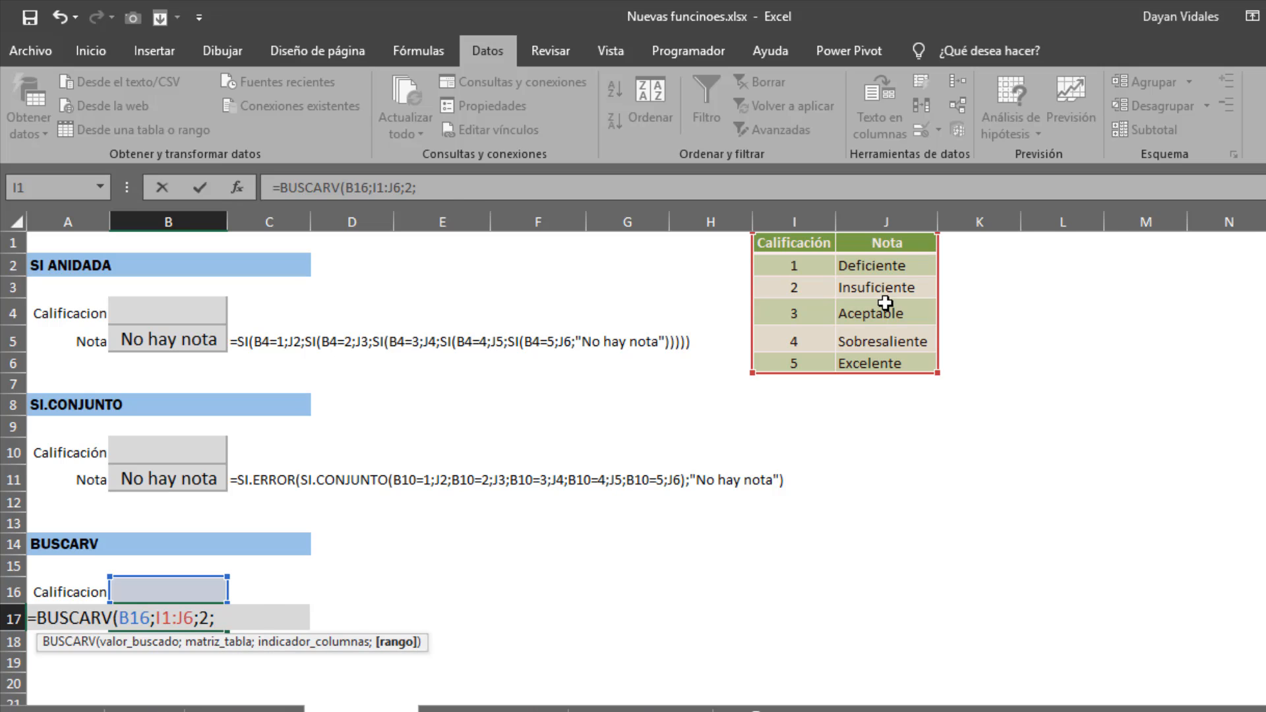
text())
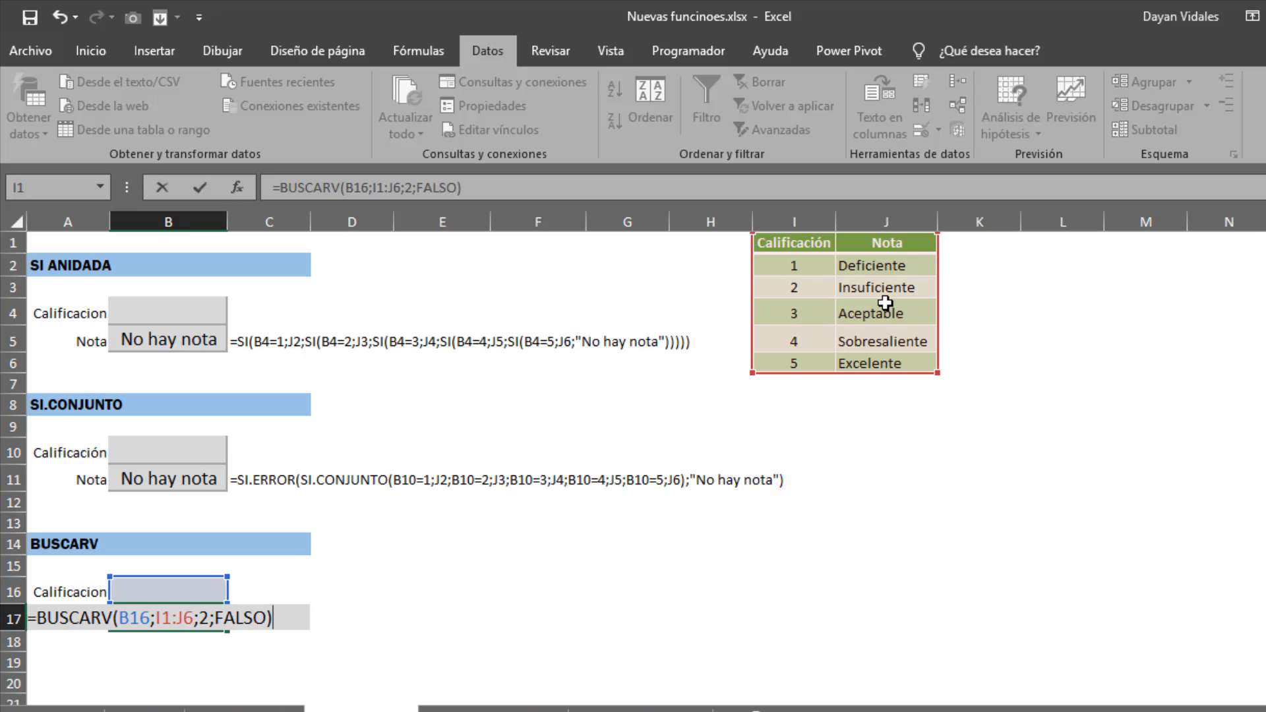
key(Return)
Step: Choose grade 5 in B16 of the BUSCARV block and check the resulting Nota against the table's last row
key(Up)
key(Up)
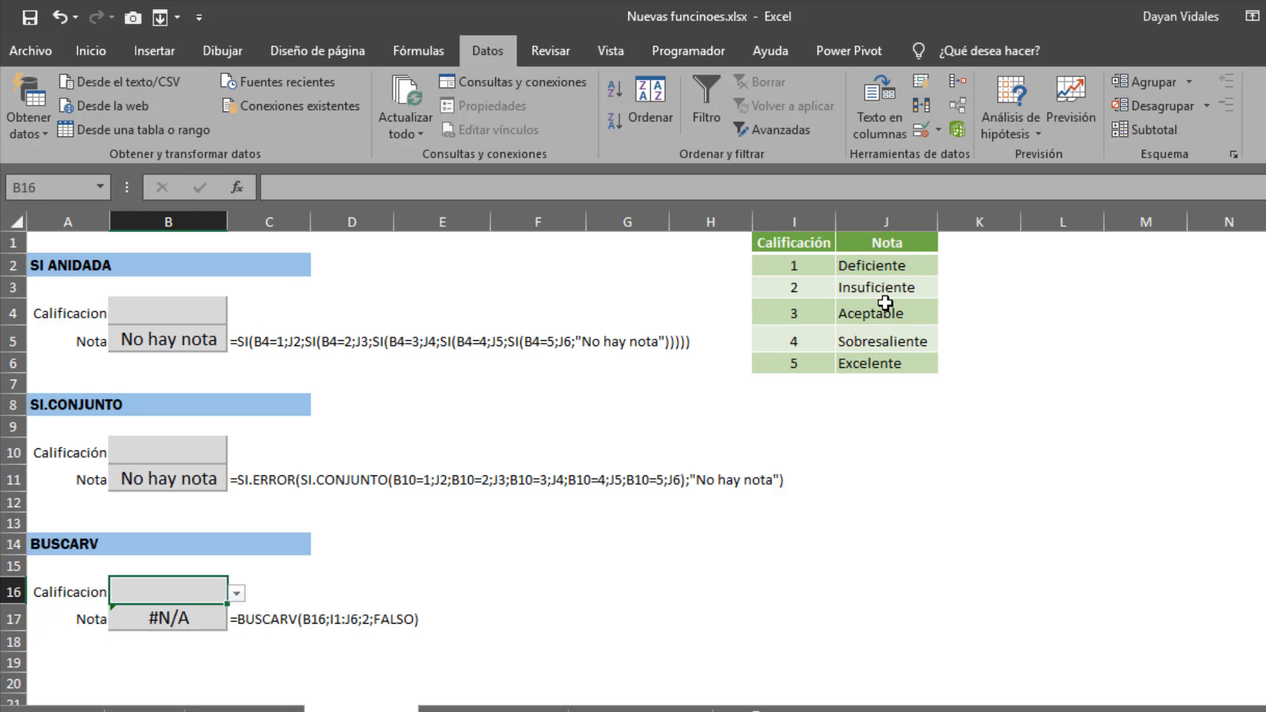
click(240, 595)
click(132, 671)
click(186, 630)
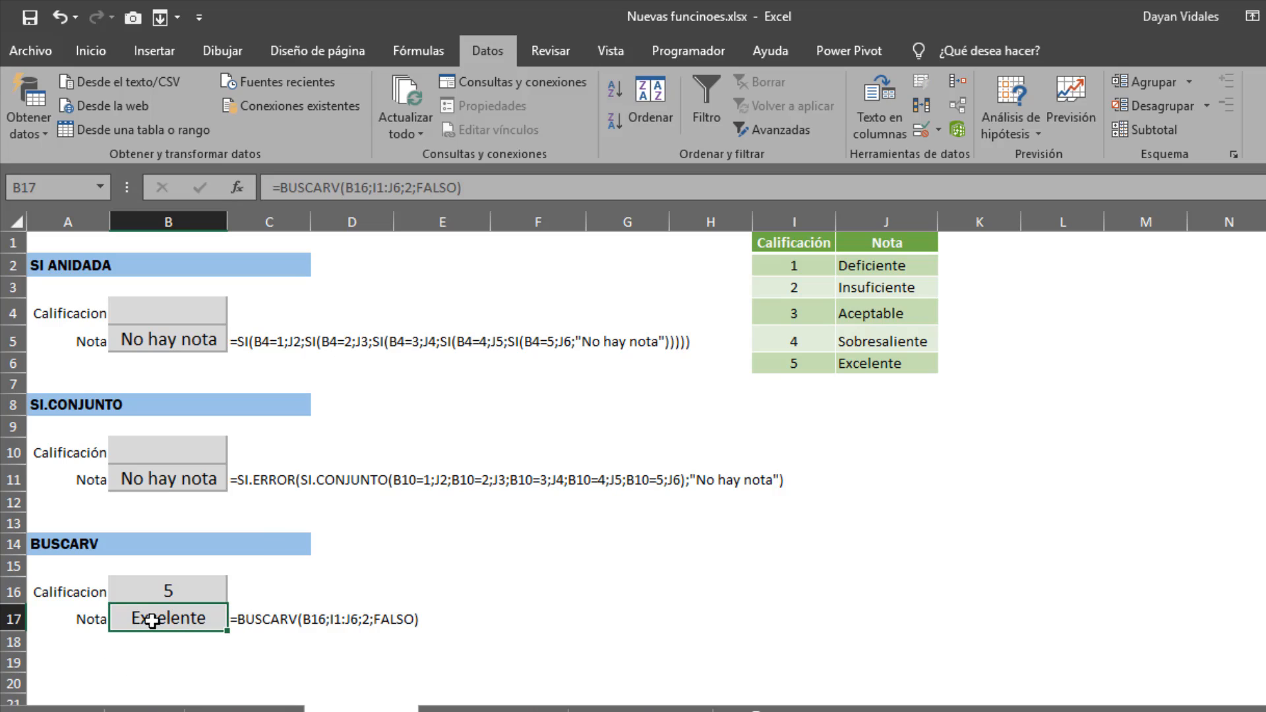
click(788, 379)
click(794, 362)
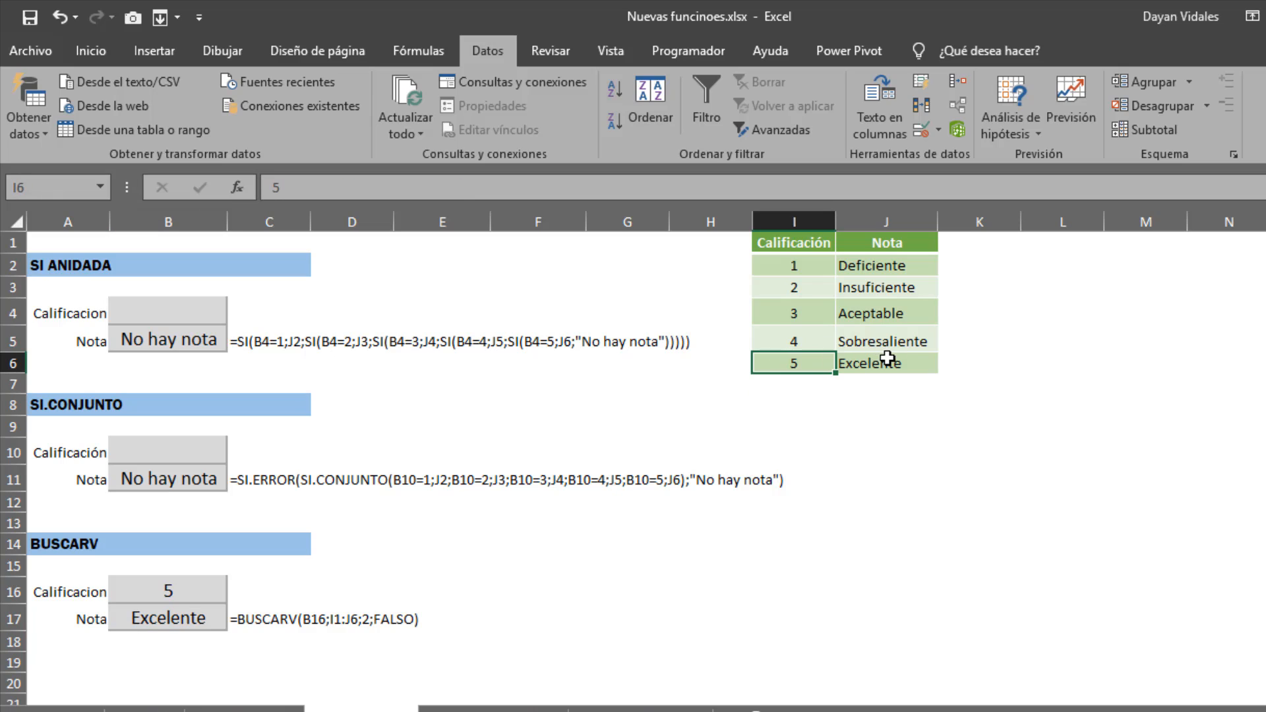
click(897, 364)
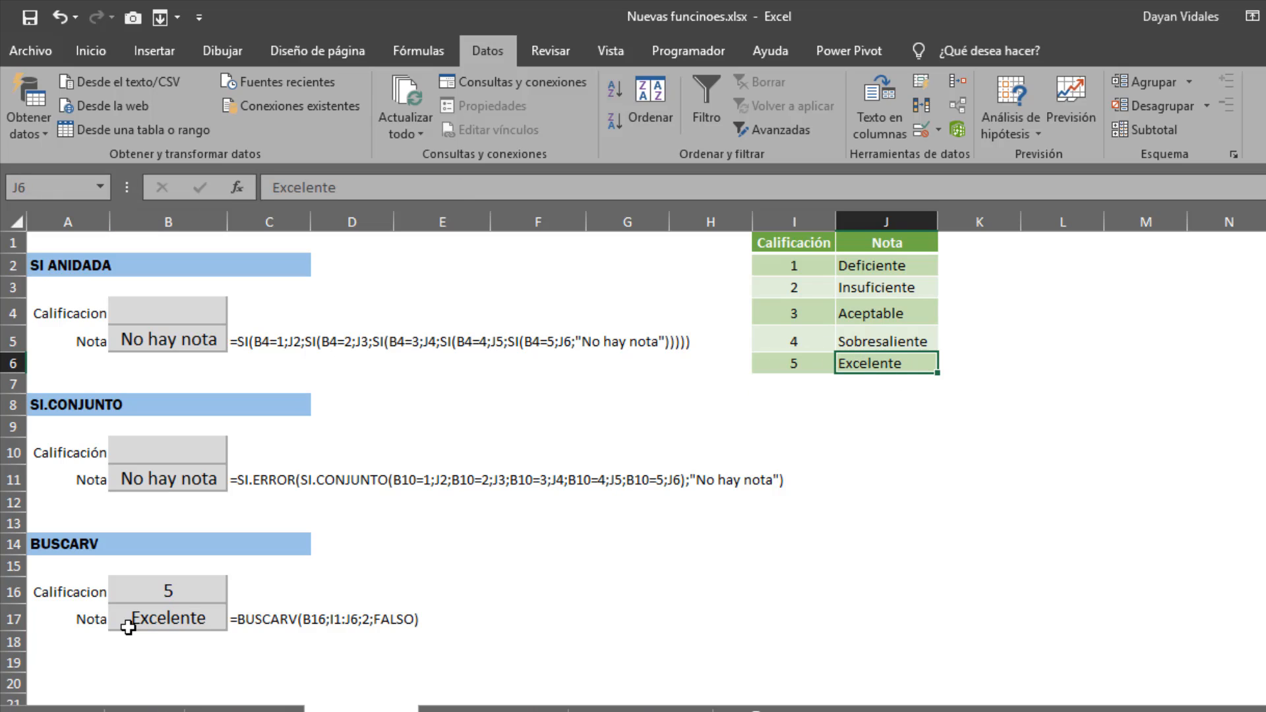
Step: Compare the displayed formula texts of the SI ANIDADA, SI.CONJUNTO and BUSCARV blocks in C5, C11 and C17
click(276, 343)
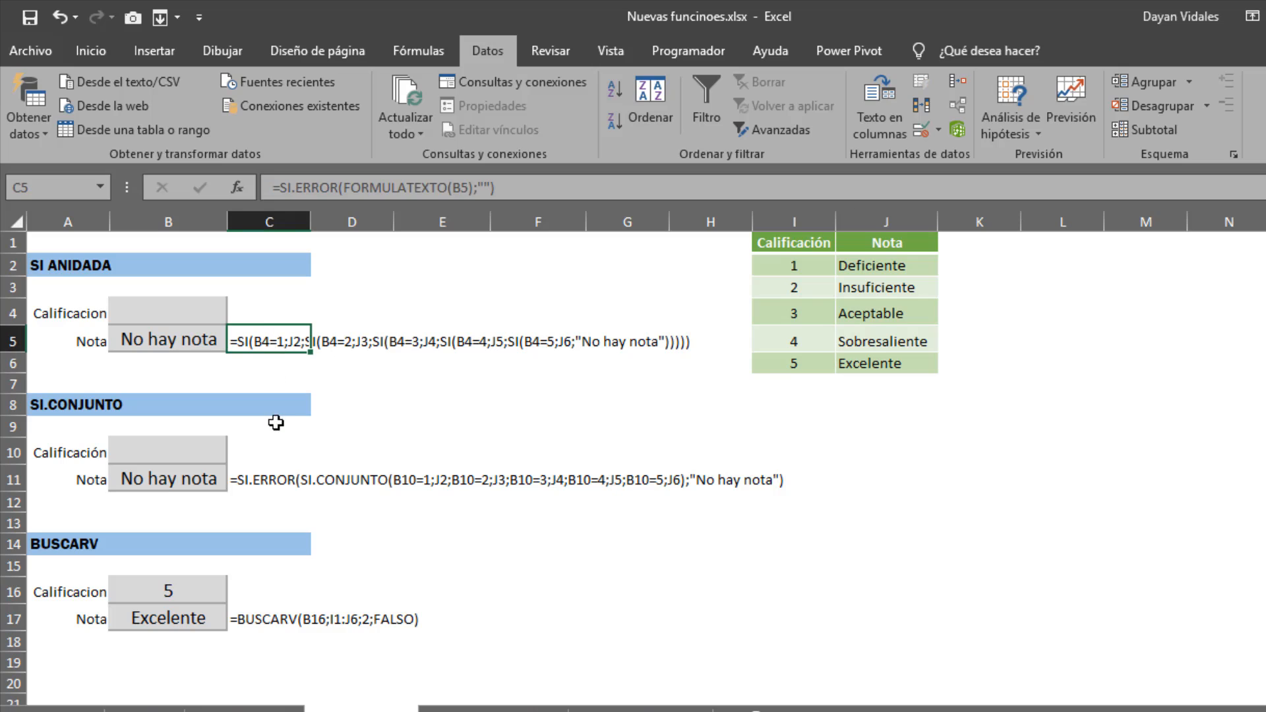
click(269, 489)
click(260, 618)
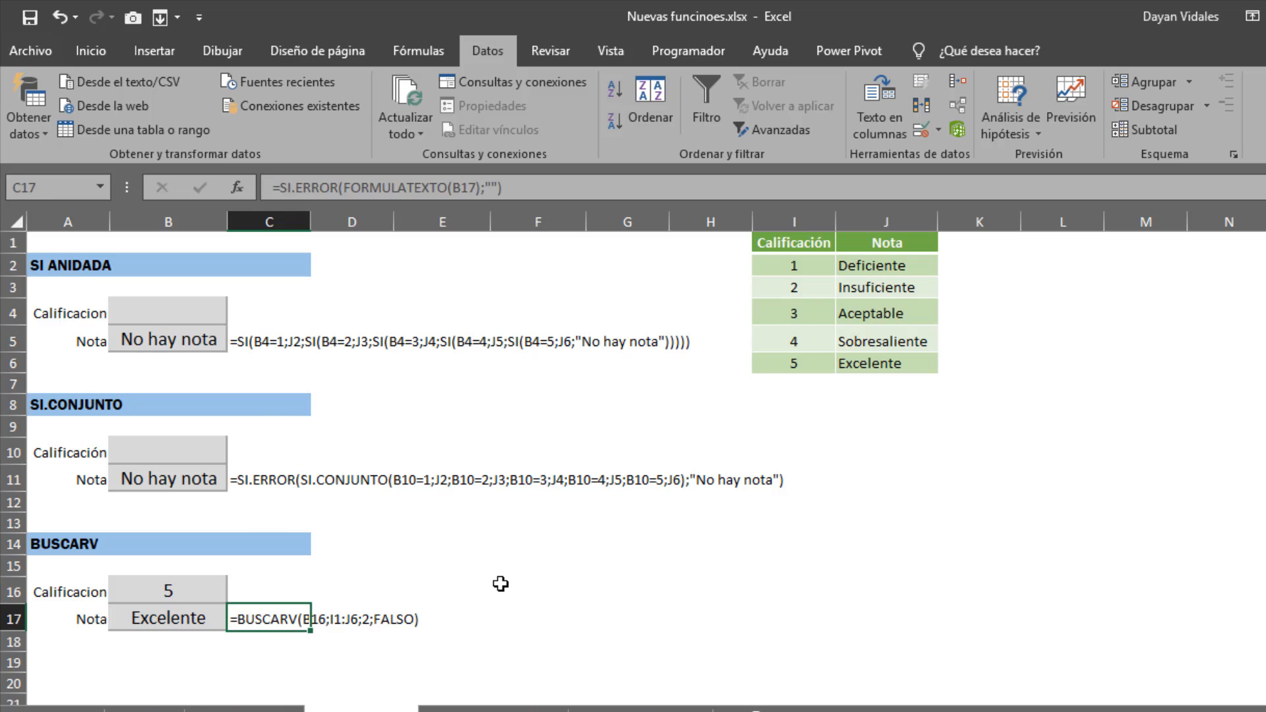
key(shift+Right)
key(shift+Right)
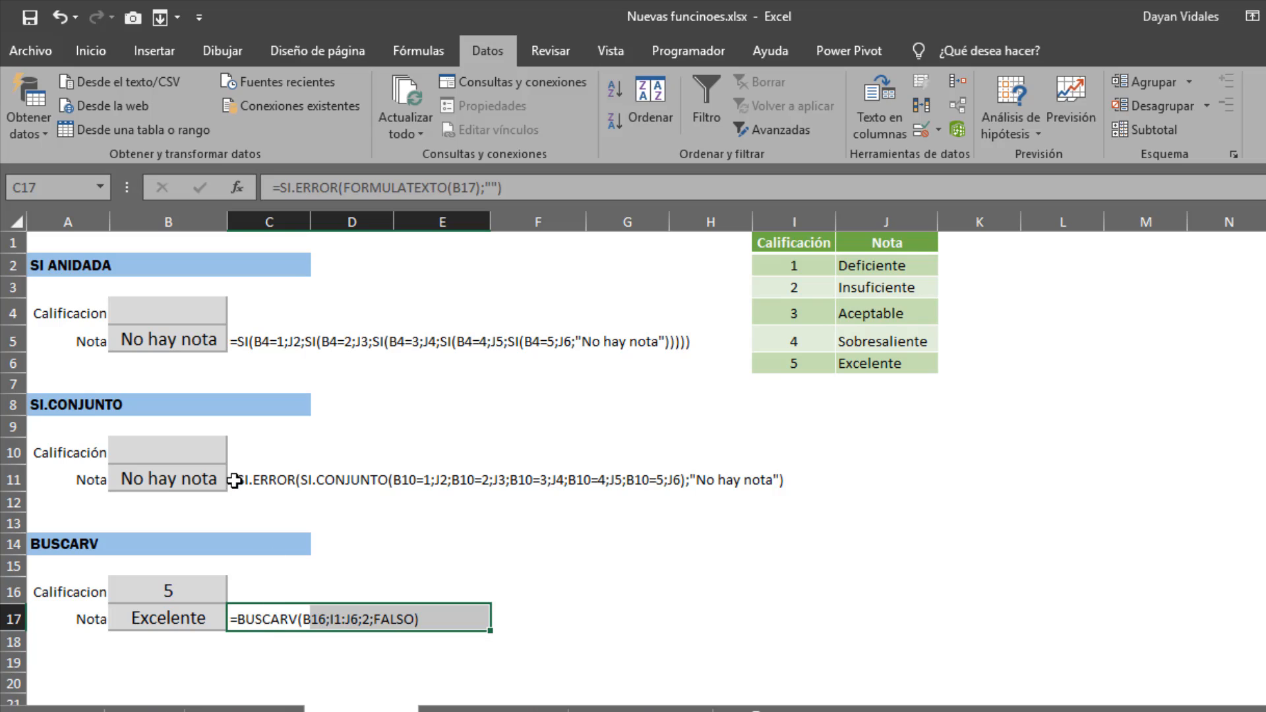
drag(234, 480, 778, 469)
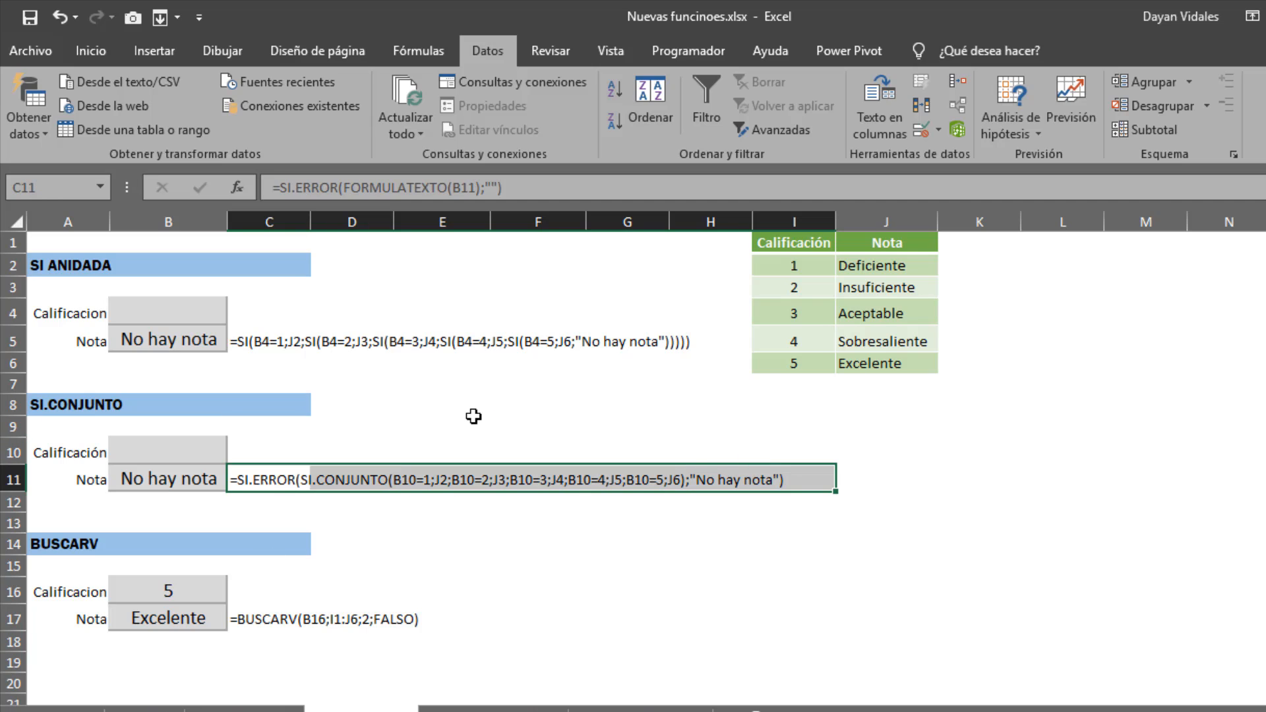
click(267, 331)
drag(267, 331, 655, 336)
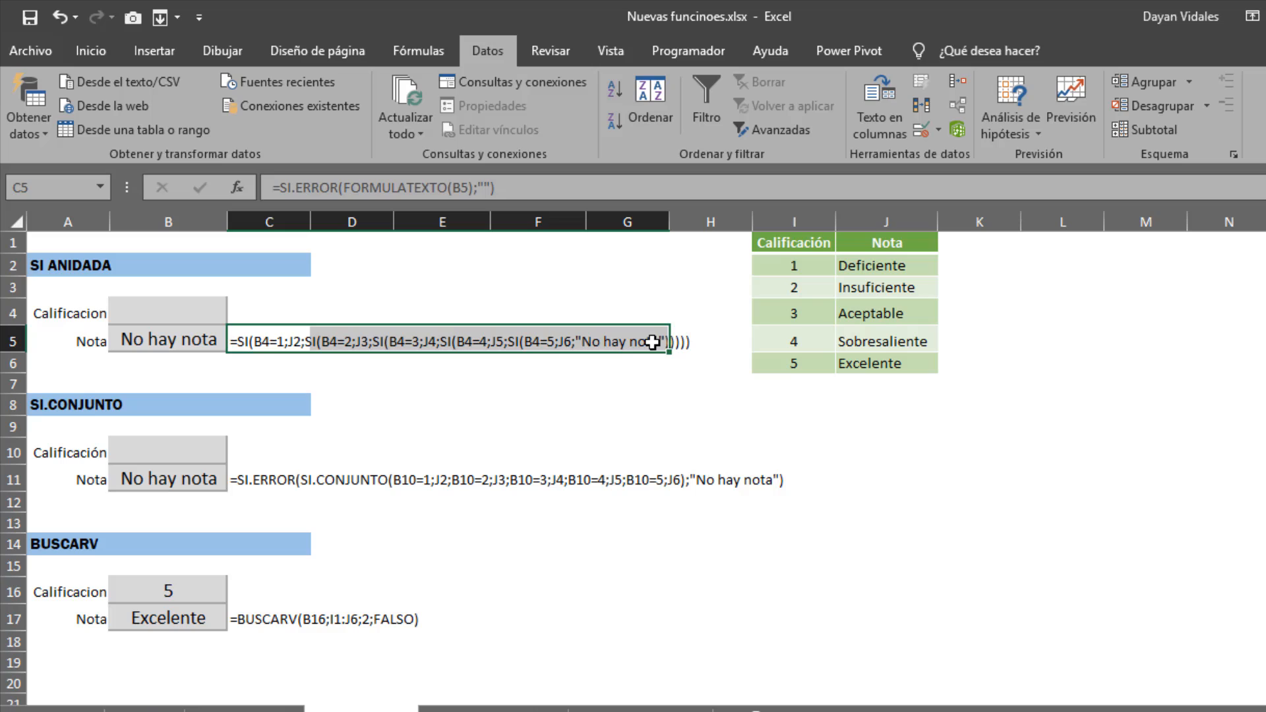
click(568, 450)
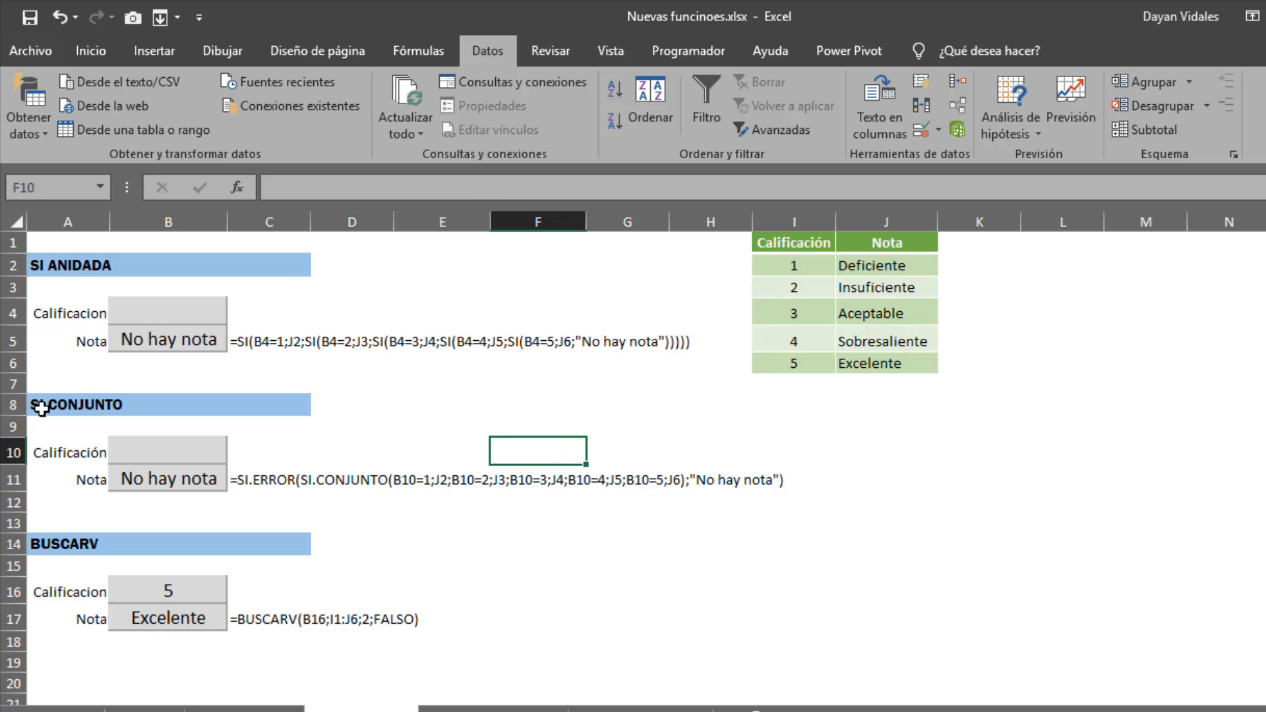
drag(38, 403, 795, 506)
click(899, 506)
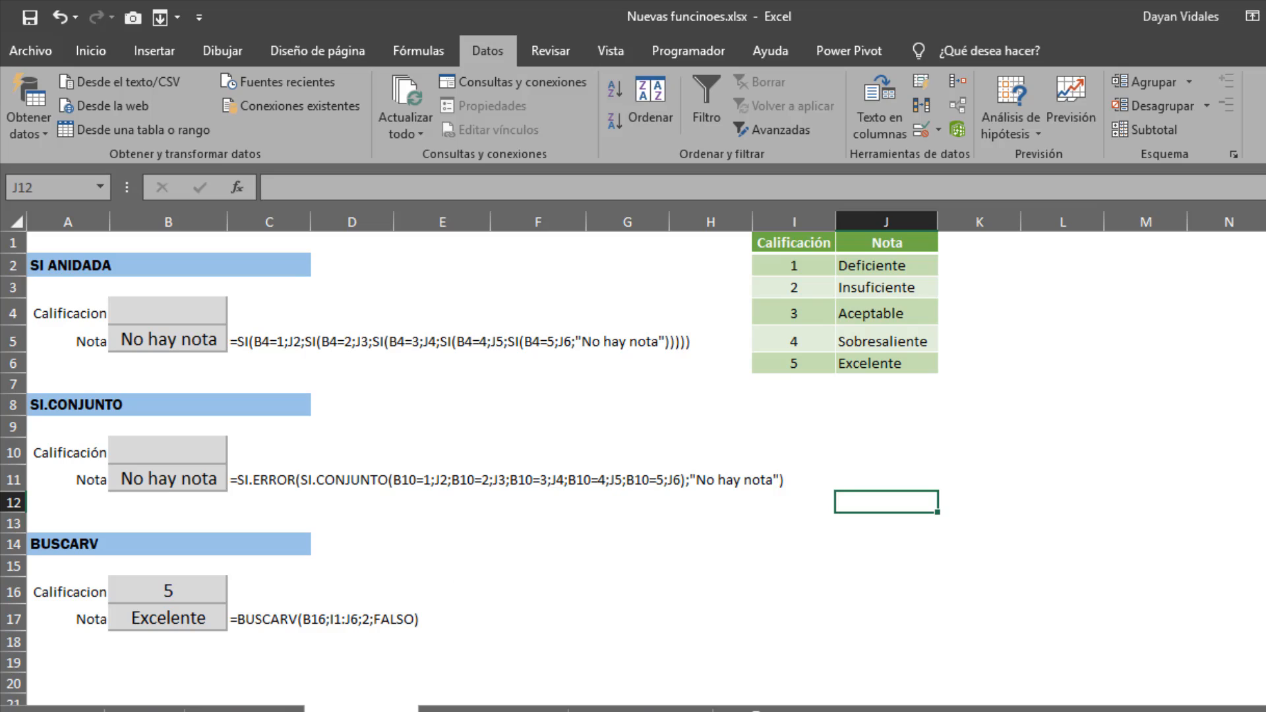
Step: Switch to the worksheet with the Vendedor, Ventas and Ciudad table for MAX.SI.CONJUNTO
click(493, 709)
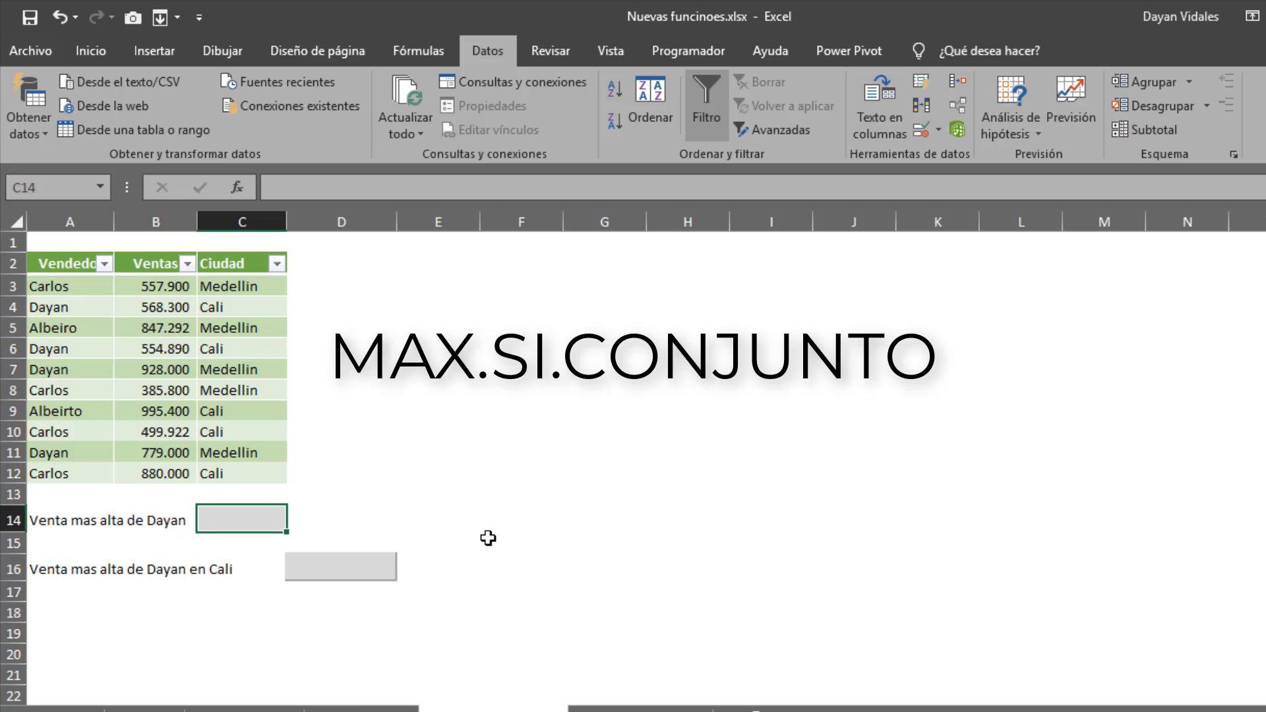
click(455, 369)
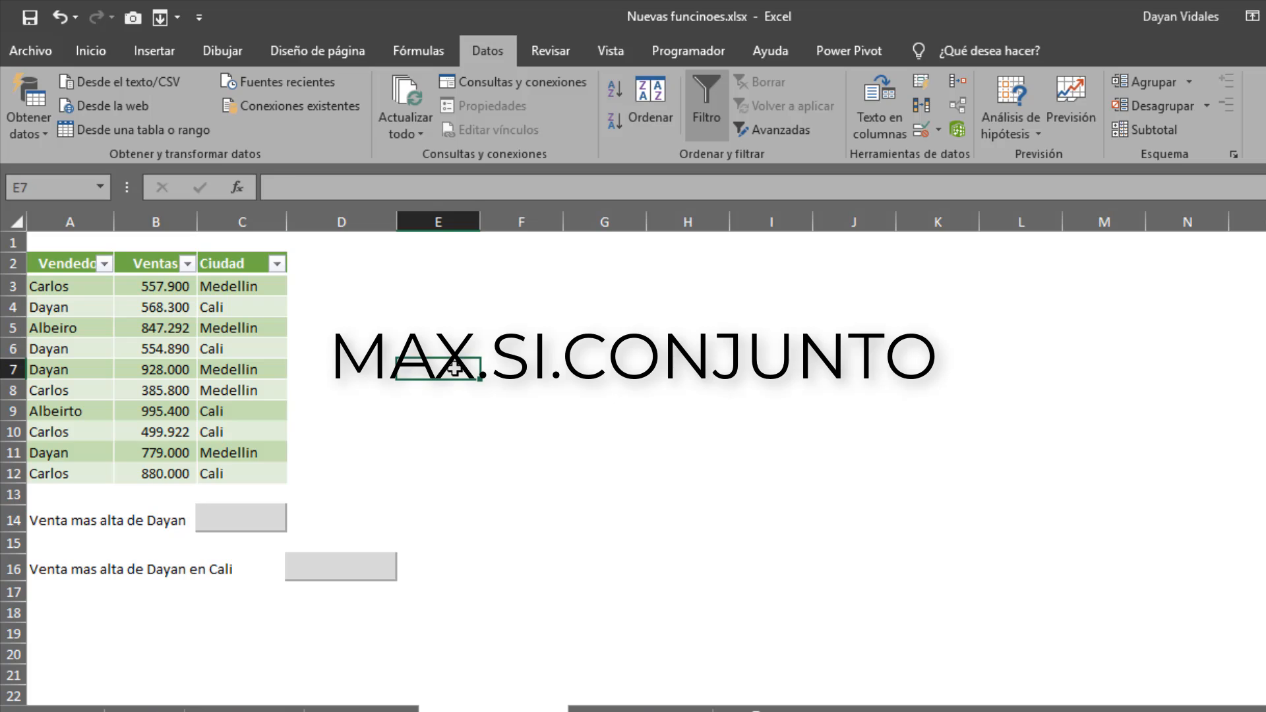
text(=max)
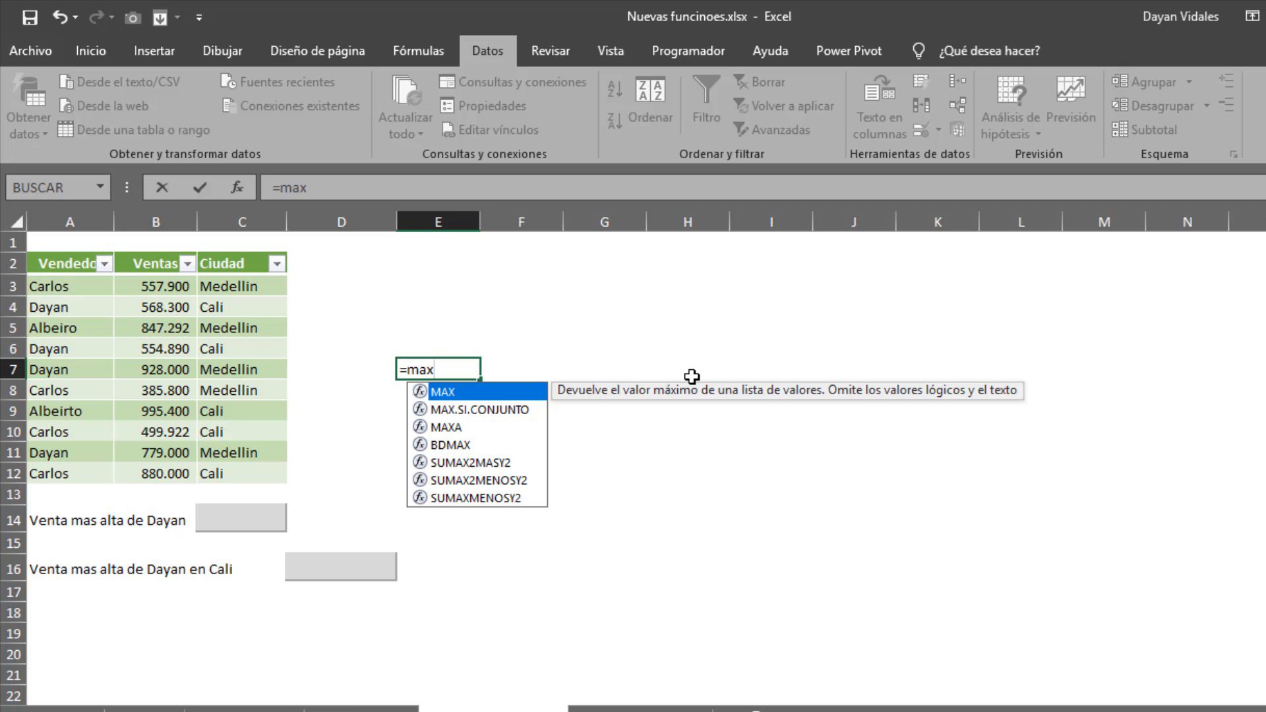
key(Escape)
key(Escape)
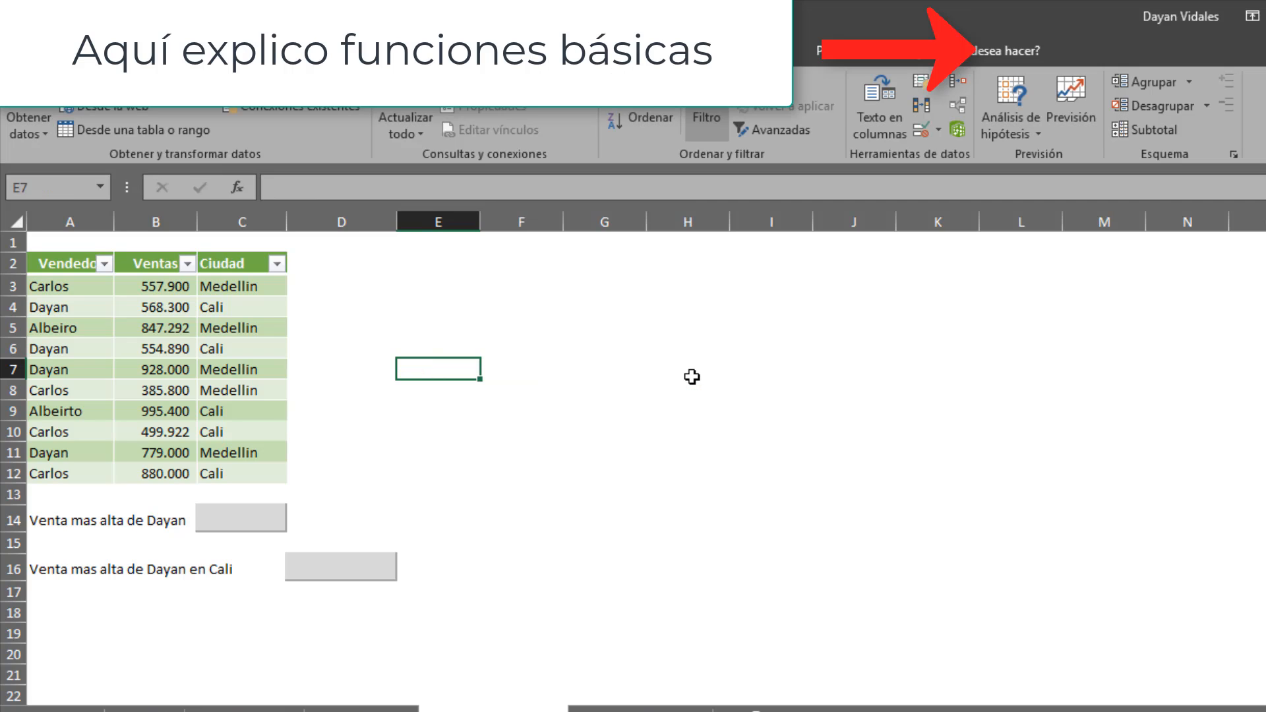
key(Down)
key(Down)
key(Down)
key(Left)
key(Down)
key(Left)
key(Down)
key(Down)
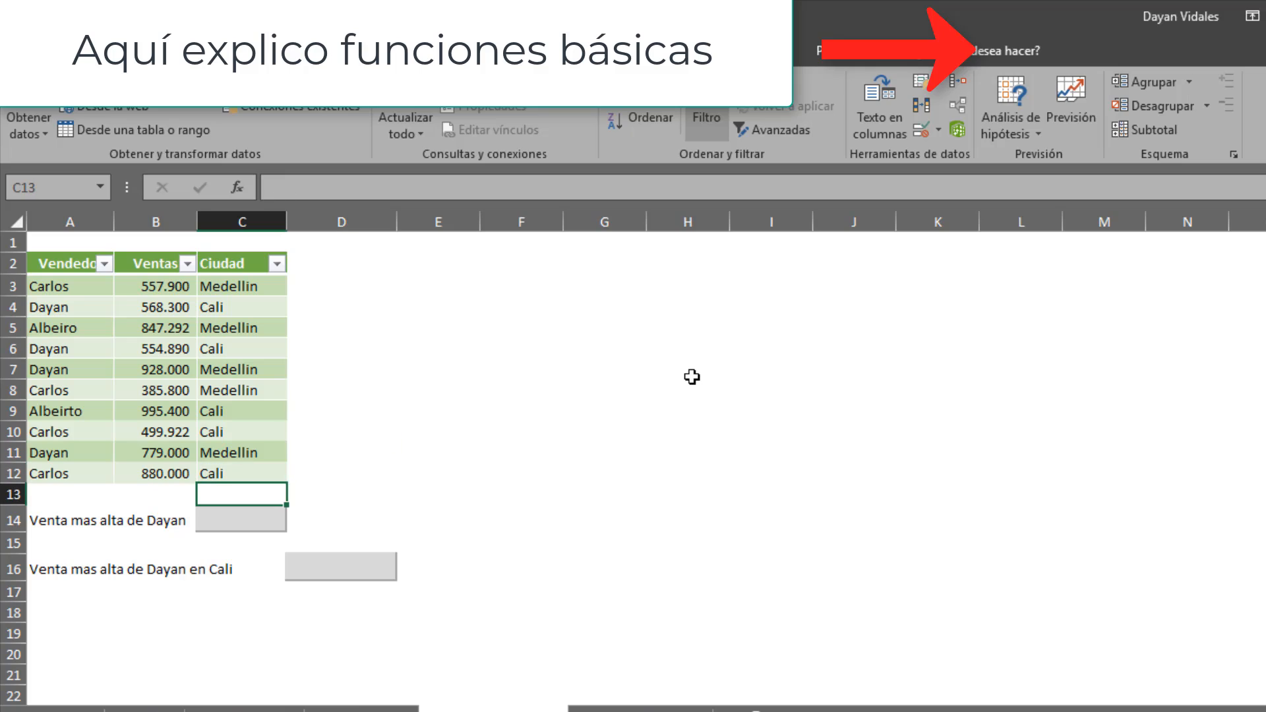
key(Down)
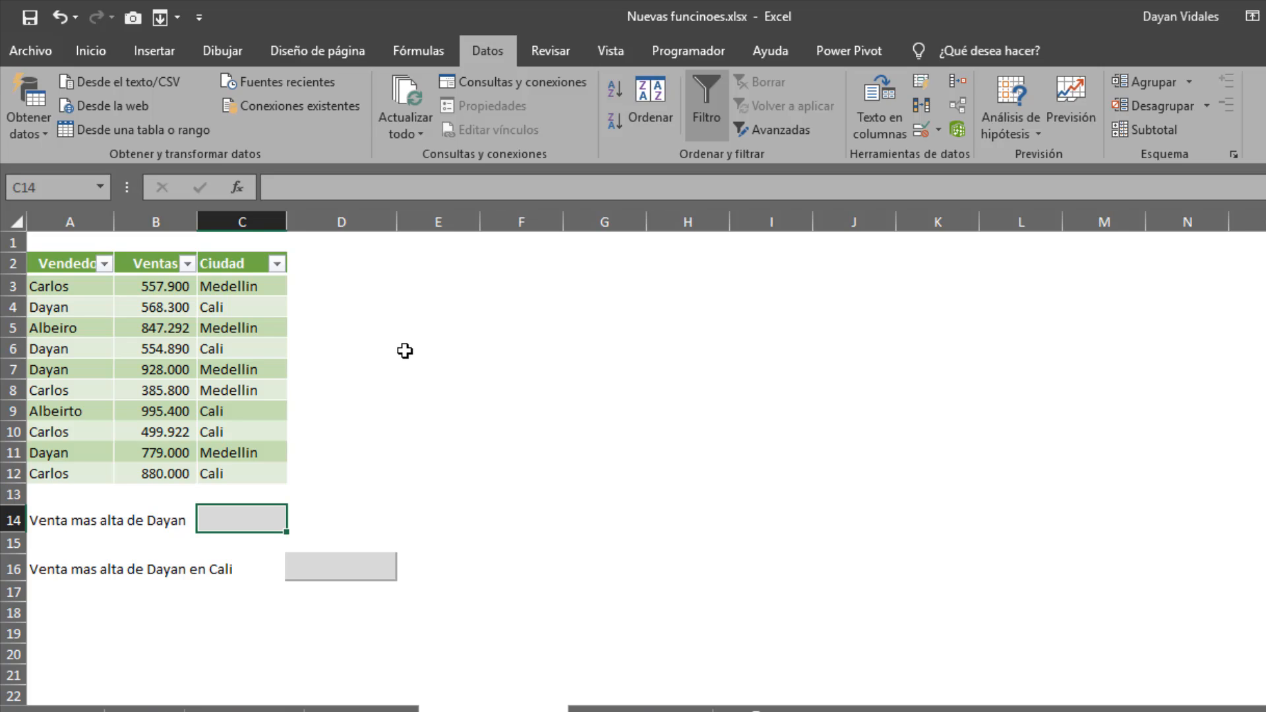
Step: Examine the sales table in A2:C12 and the row 14 label asking for one salesperson's highest sale
click(47, 521)
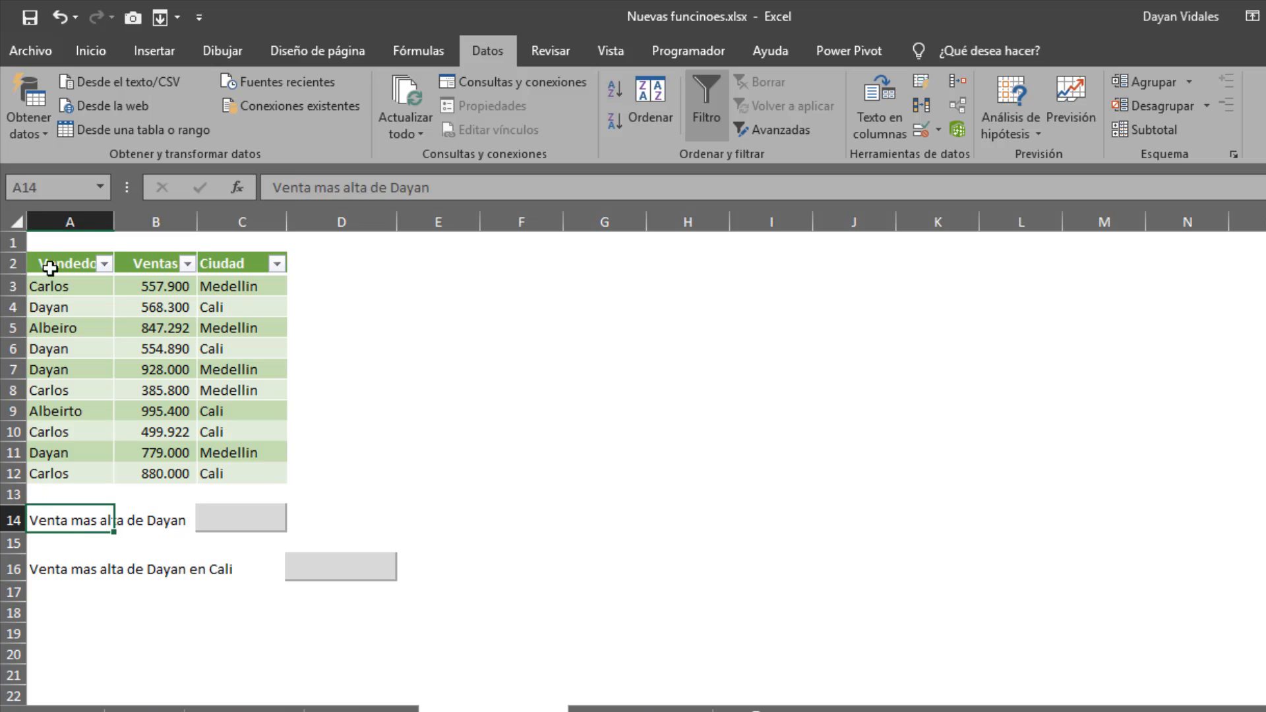
drag(51, 263, 269, 480)
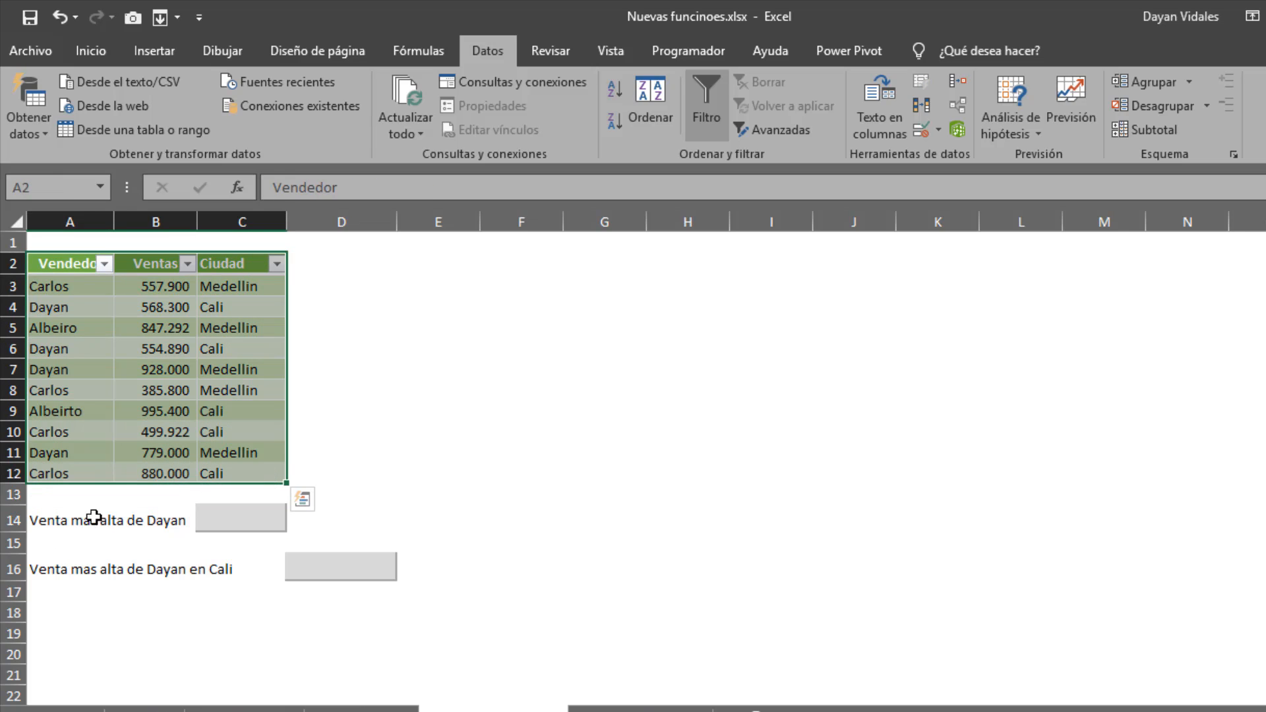
click(40, 521)
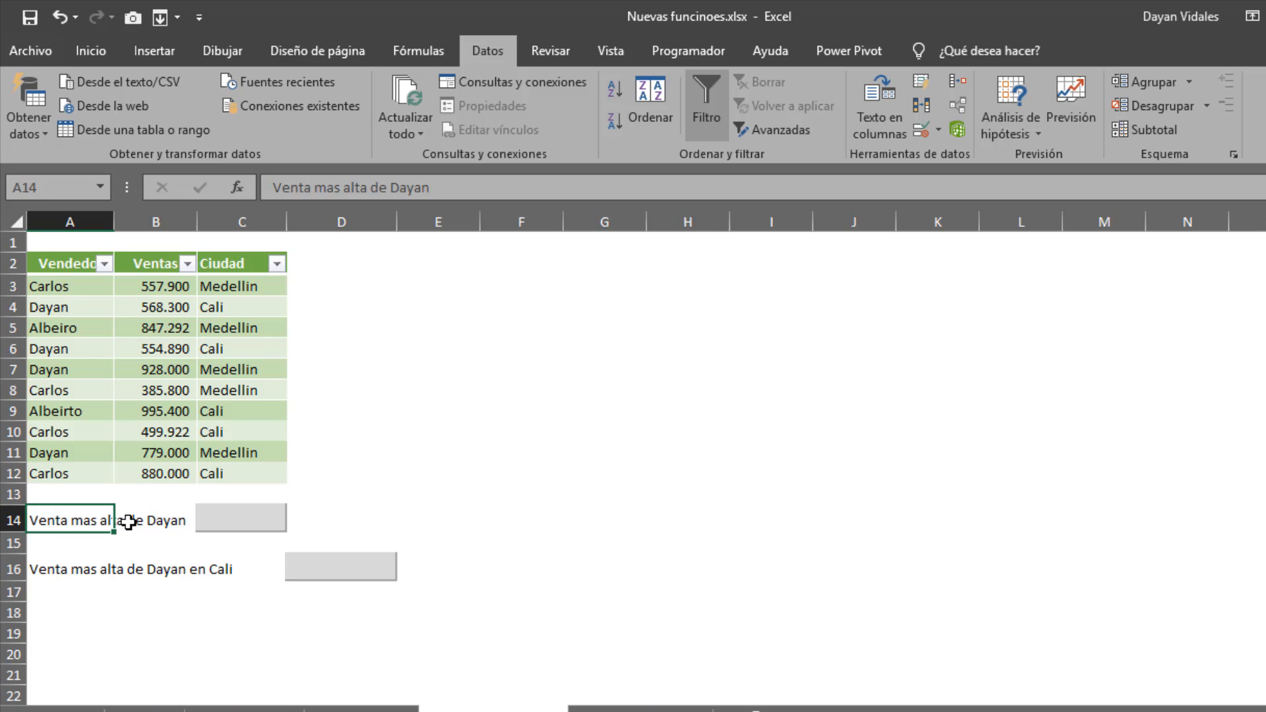
click(153, 523)
click(226, 515)
drag(226, 513, 33, 517)
Step: Start a MAX.SI.CONJUNTO formula in C14 with the Ventas values B3:B12 as the maximum range
click(230, 516)
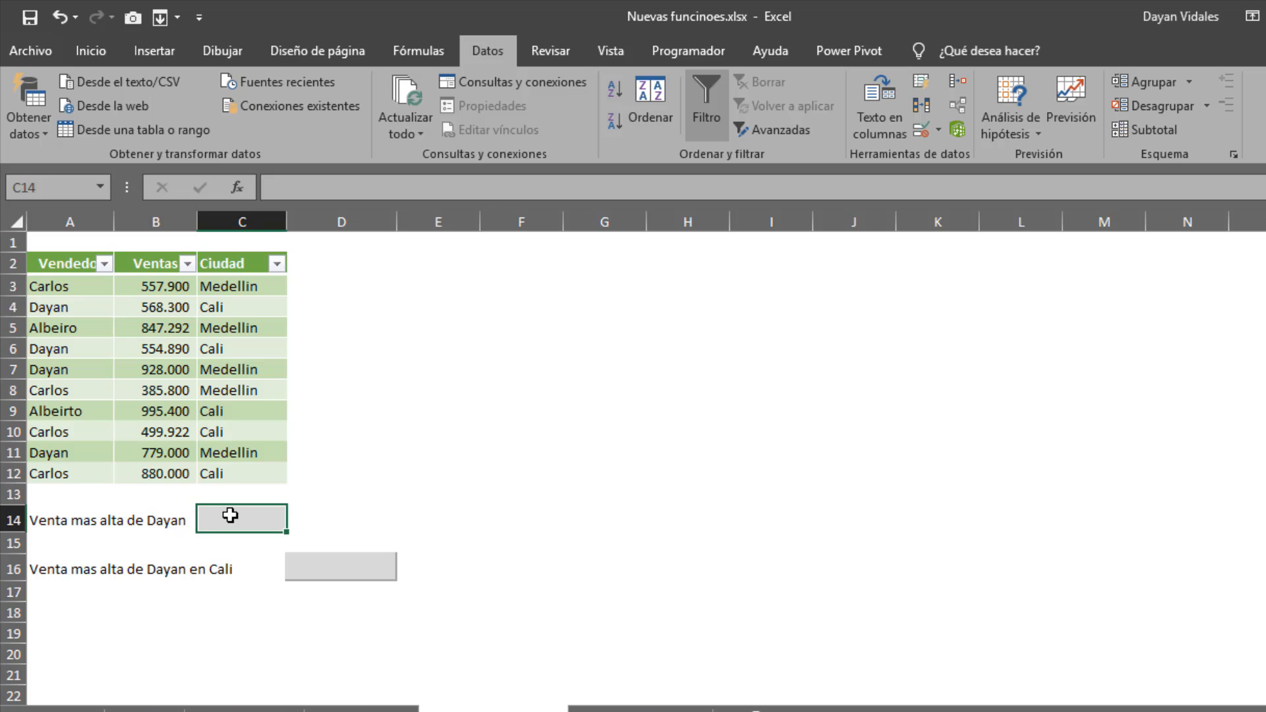
text(=)
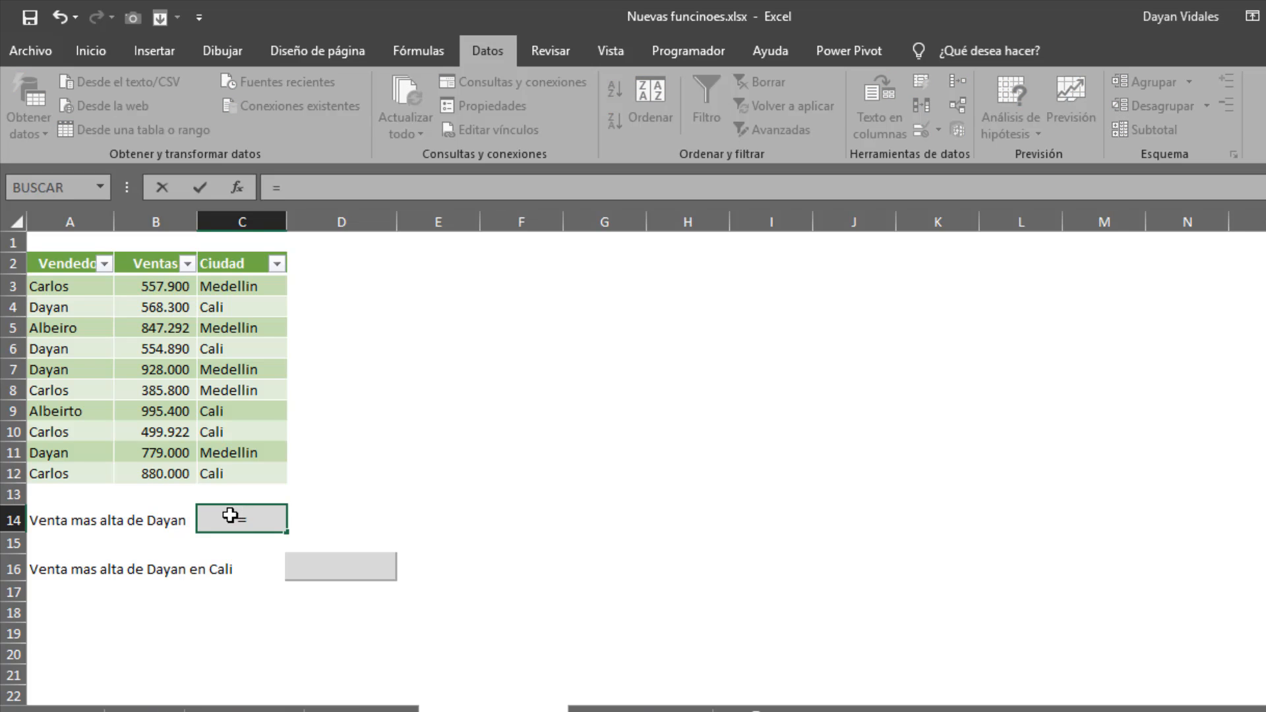
text(max.si)
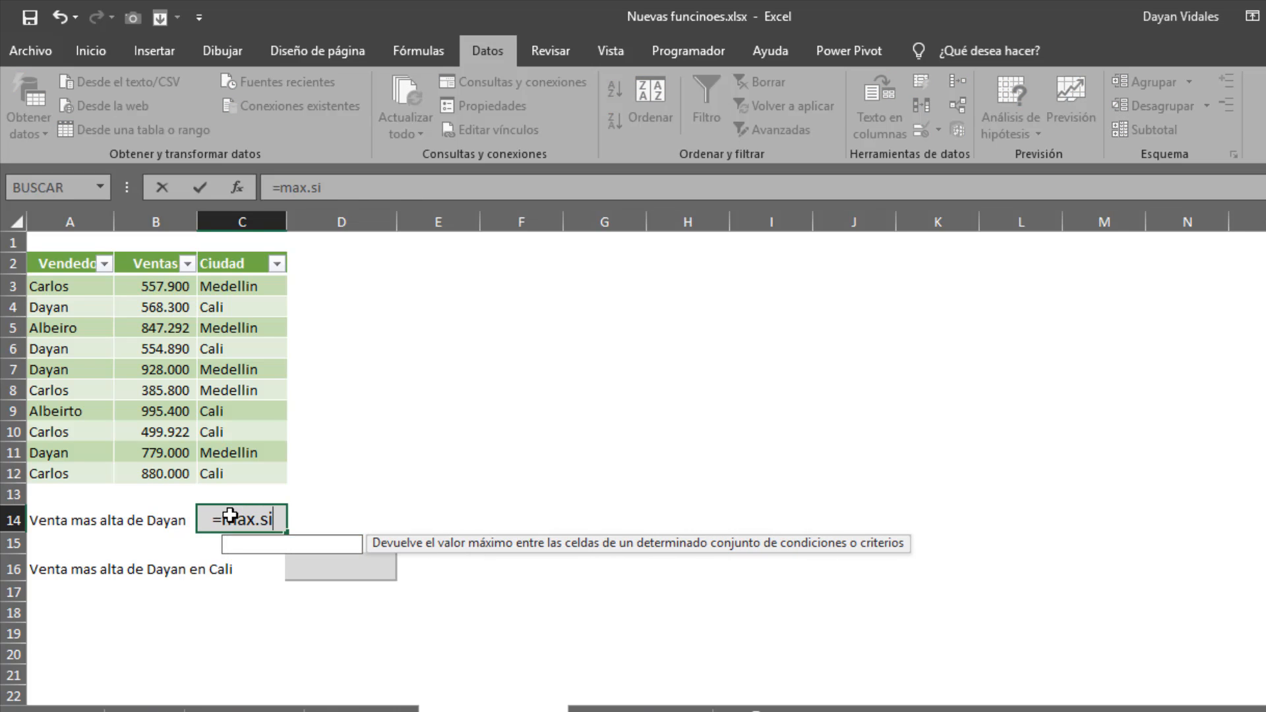
text(.c)
key(Tab)
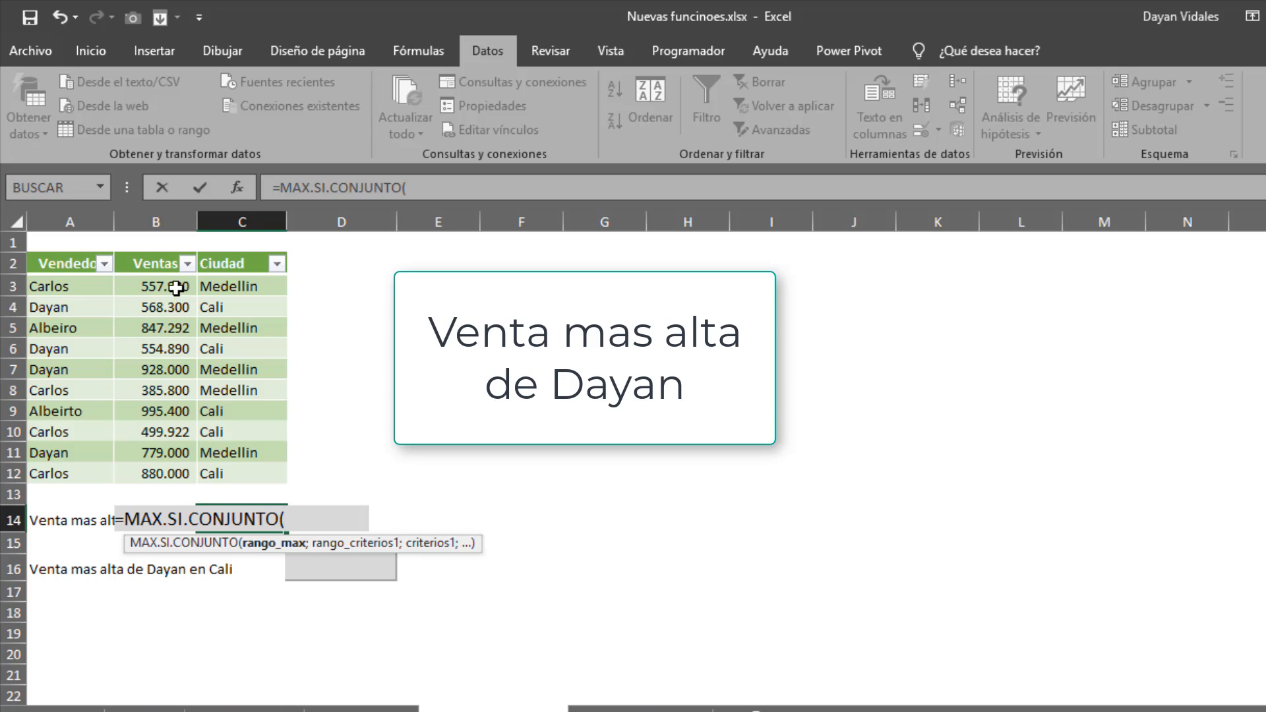
drag(175, 288, 176, 455)
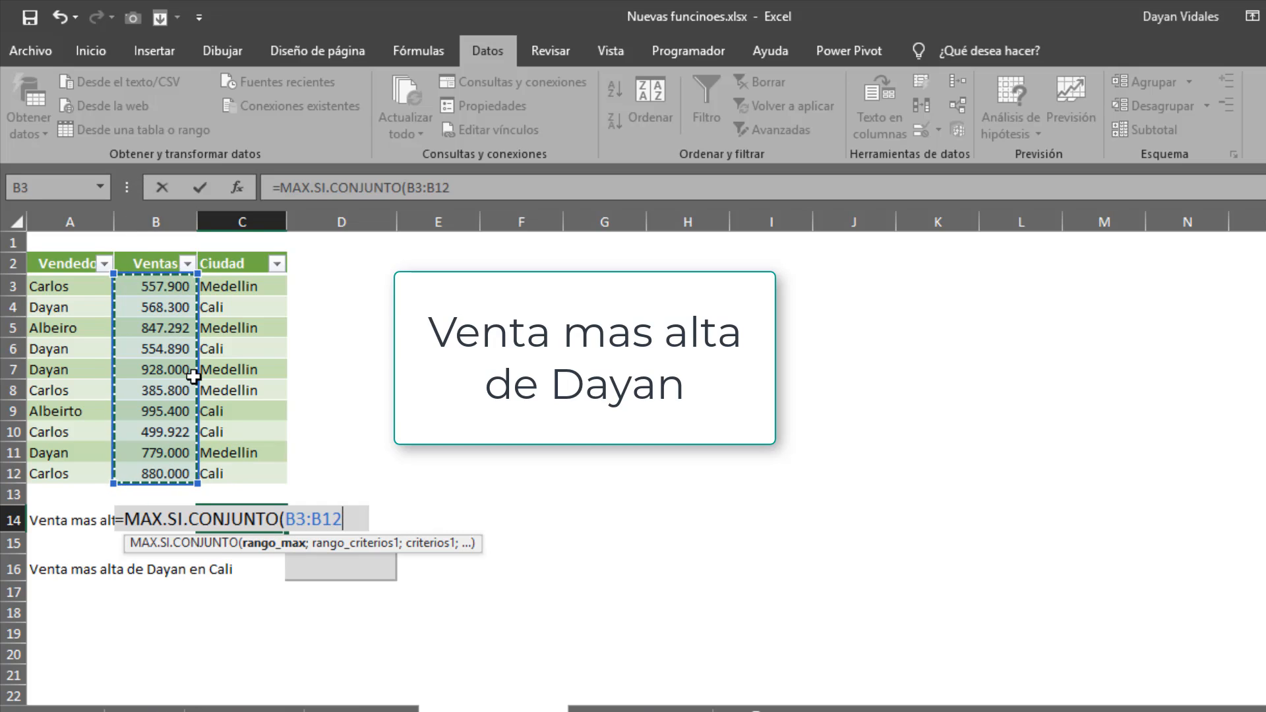
text(;)
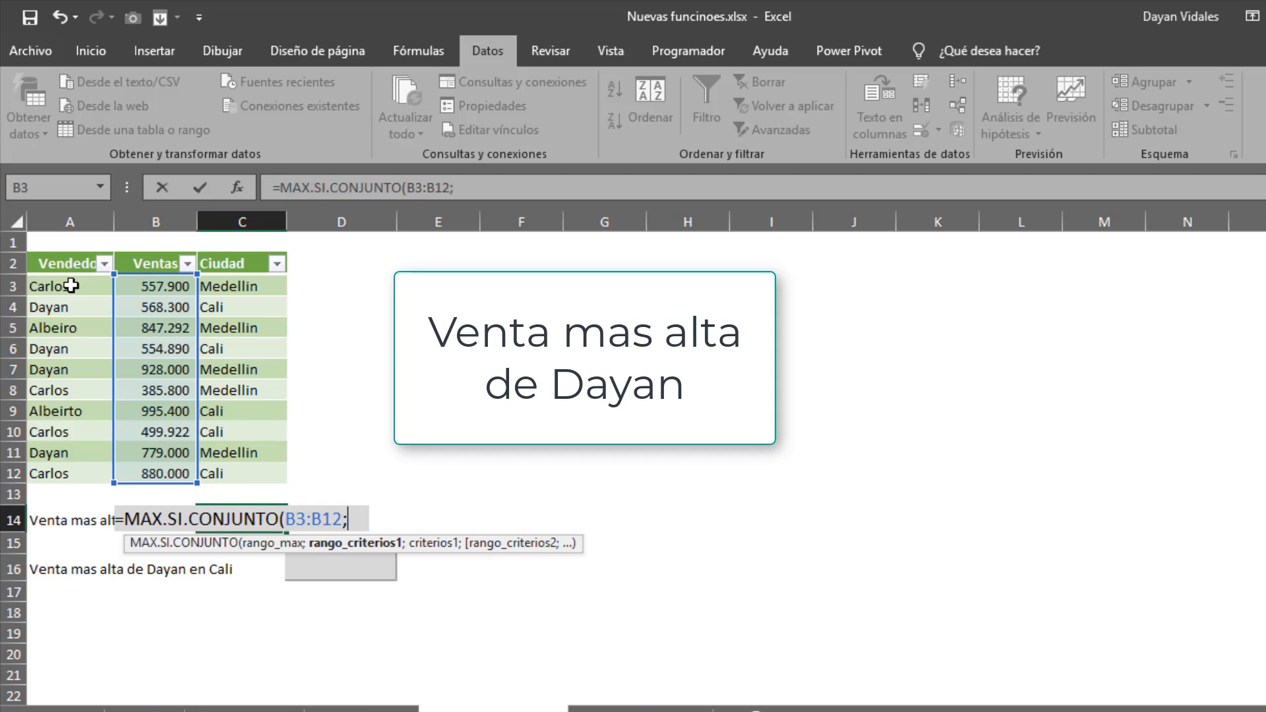
Step: Complete the C14 formula with criteria range A3:A12 and the salesperson's name from the row 14 label as quoted criterion
drag(74, 281, 73, 471)
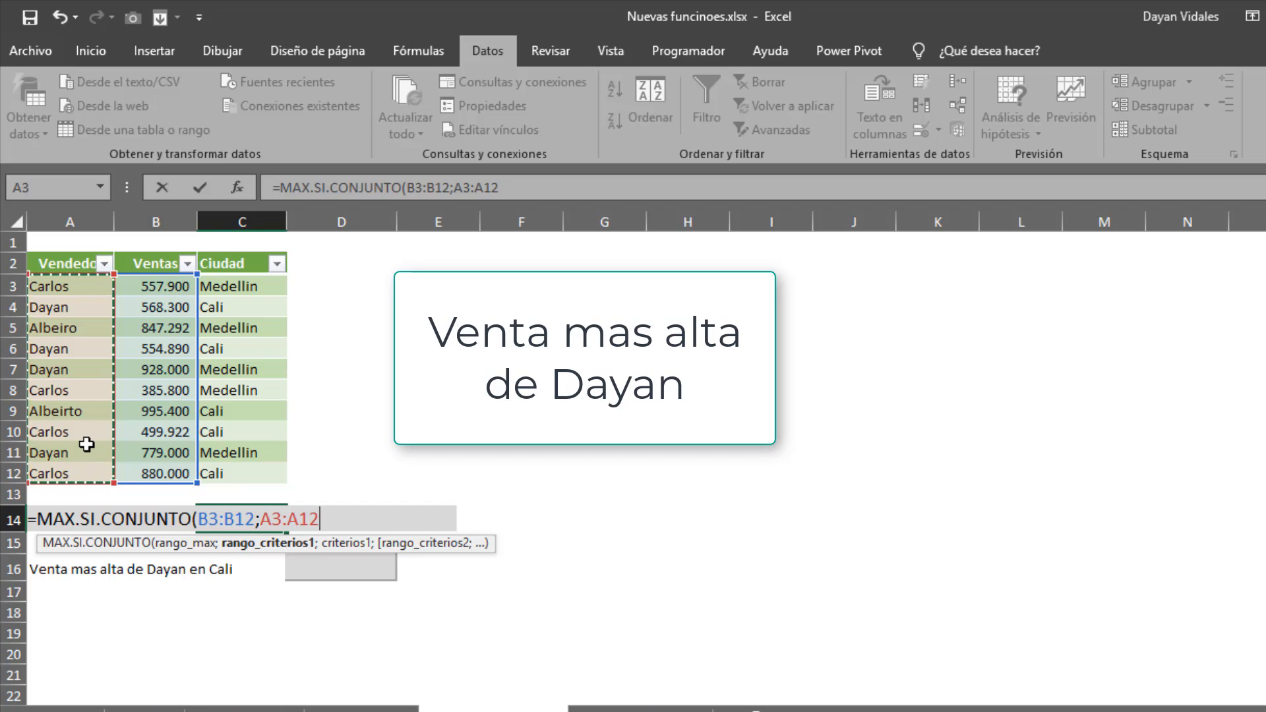
text(;)
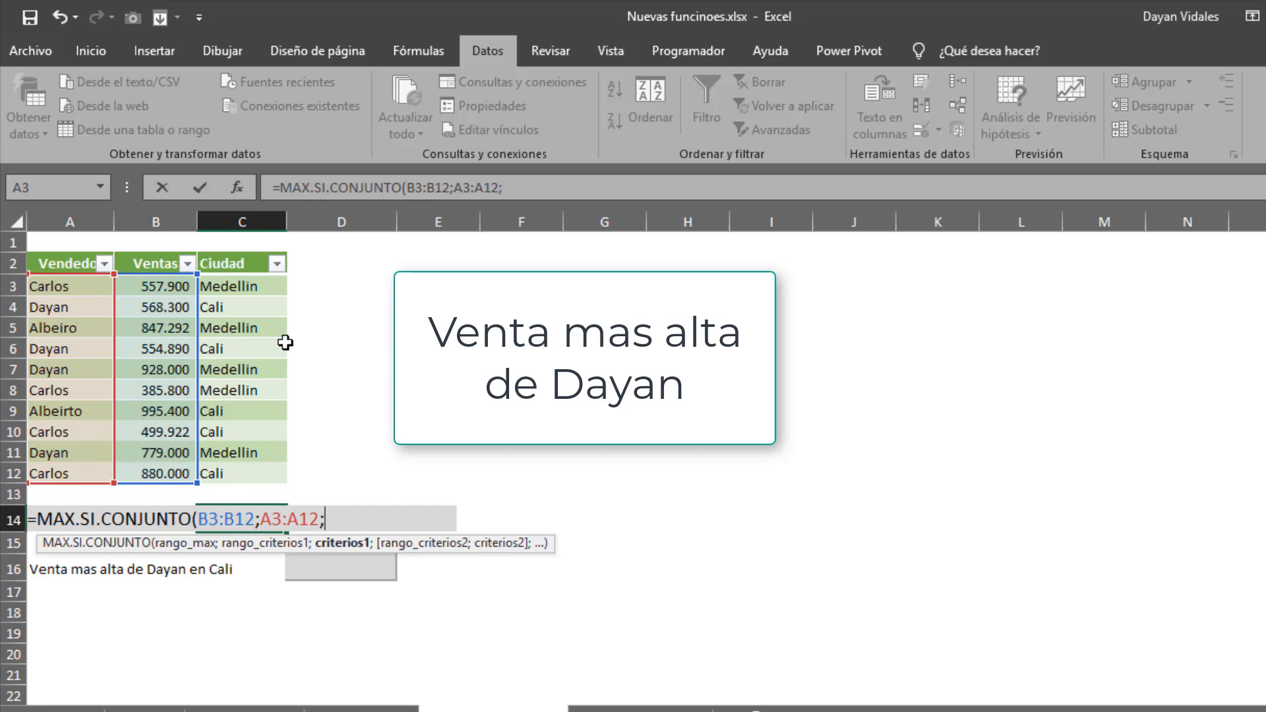
text("Dayan")
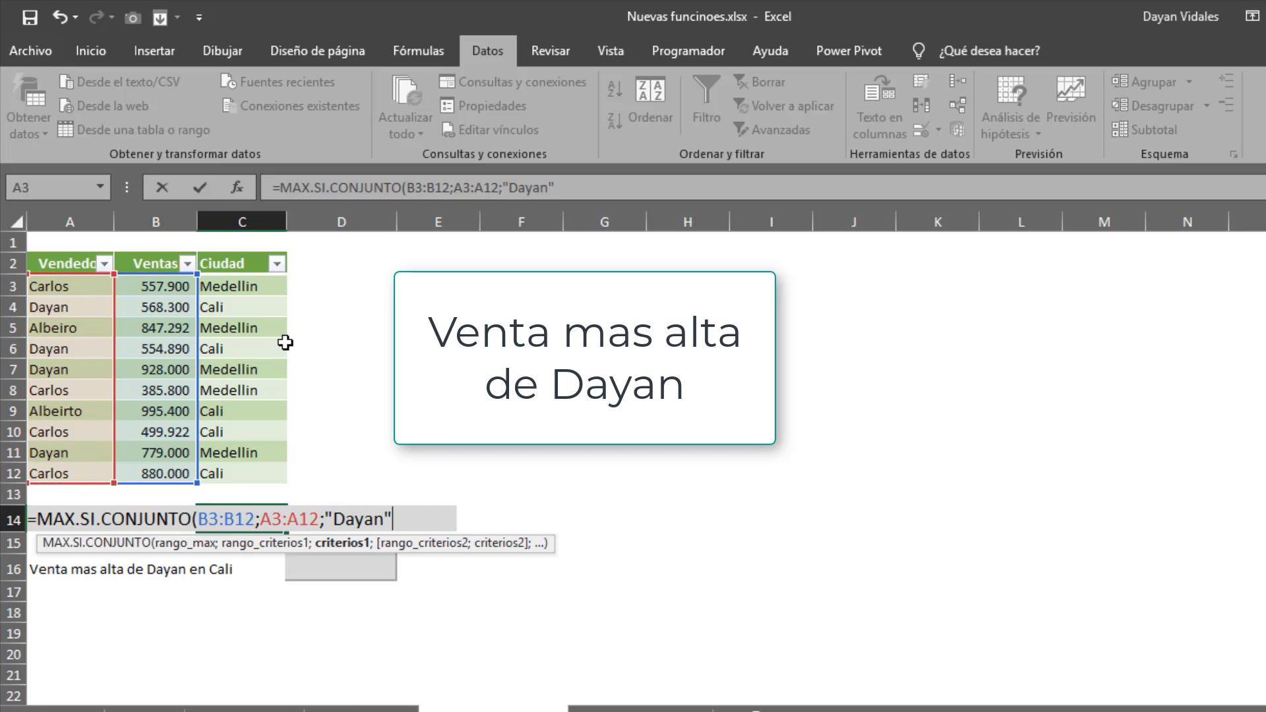
text())
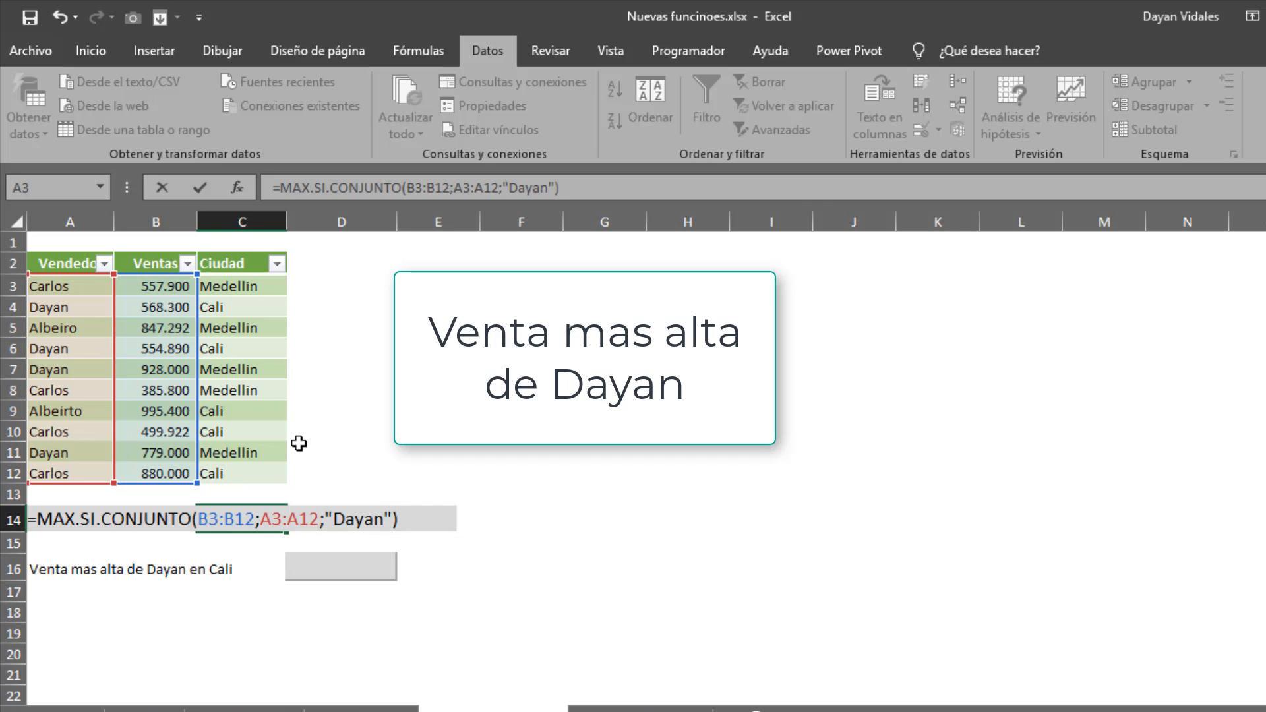
drag(252, 519, 388, 510)
click(399, 519)
key(Return)
key(Up)
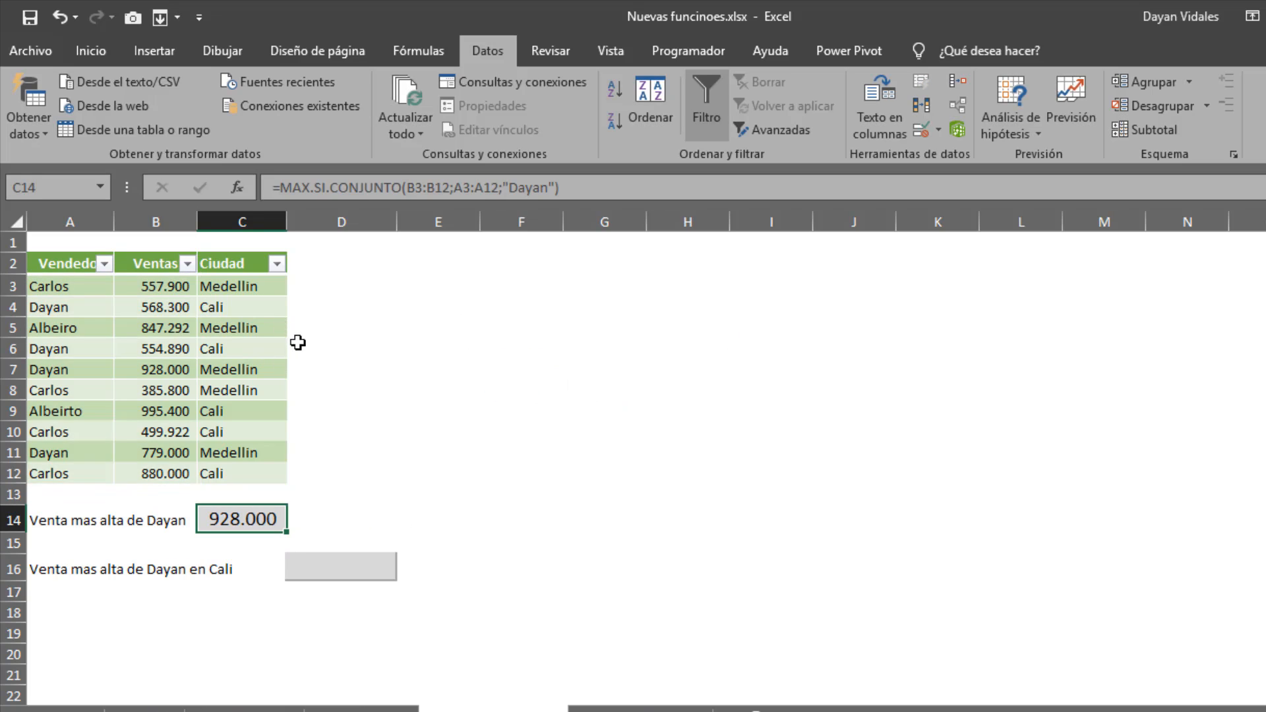
Step: Filter the Vendedor column to show only the salesperson named in the row 14 label
click(106, 264)
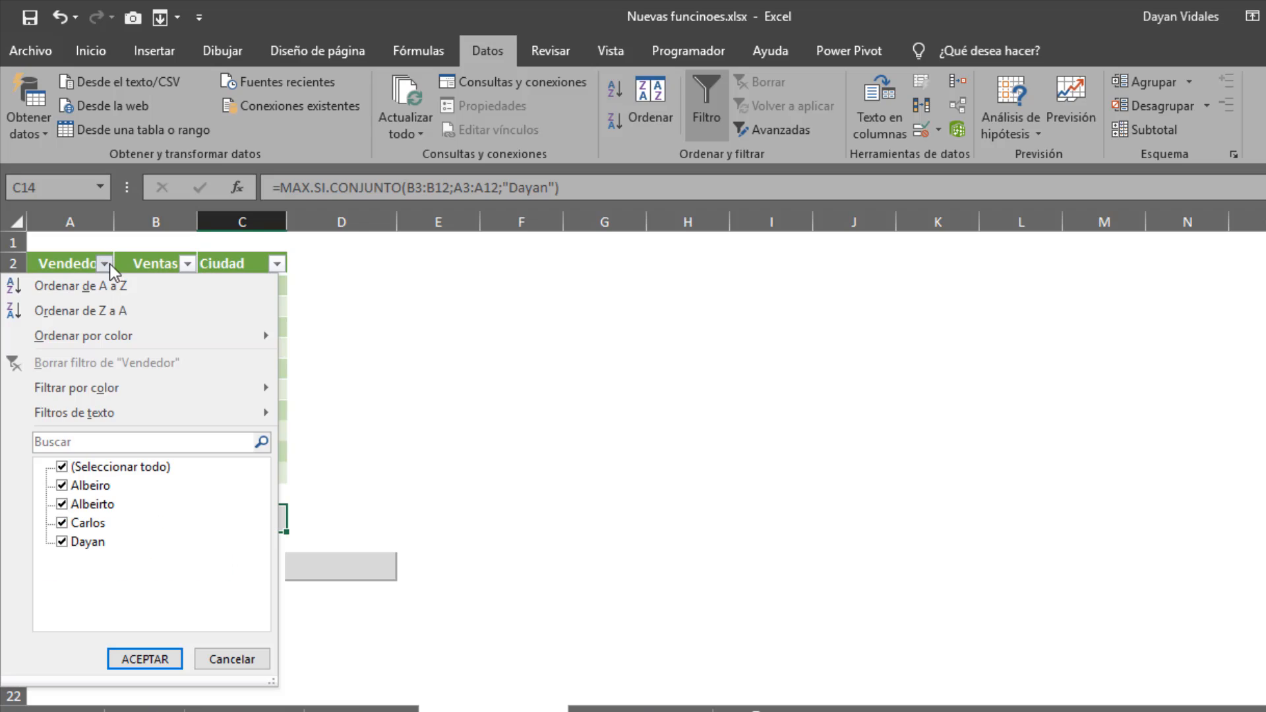
click(73, 467)
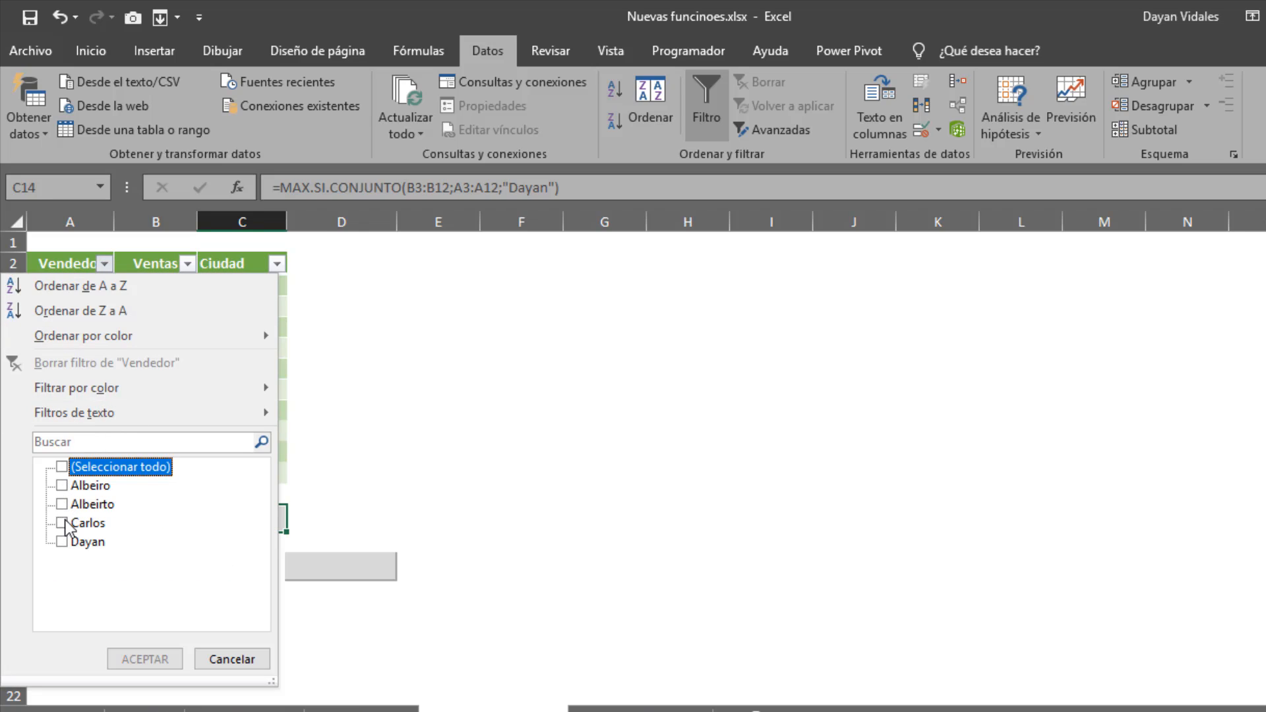
click(65, 542)
click(140, 659)
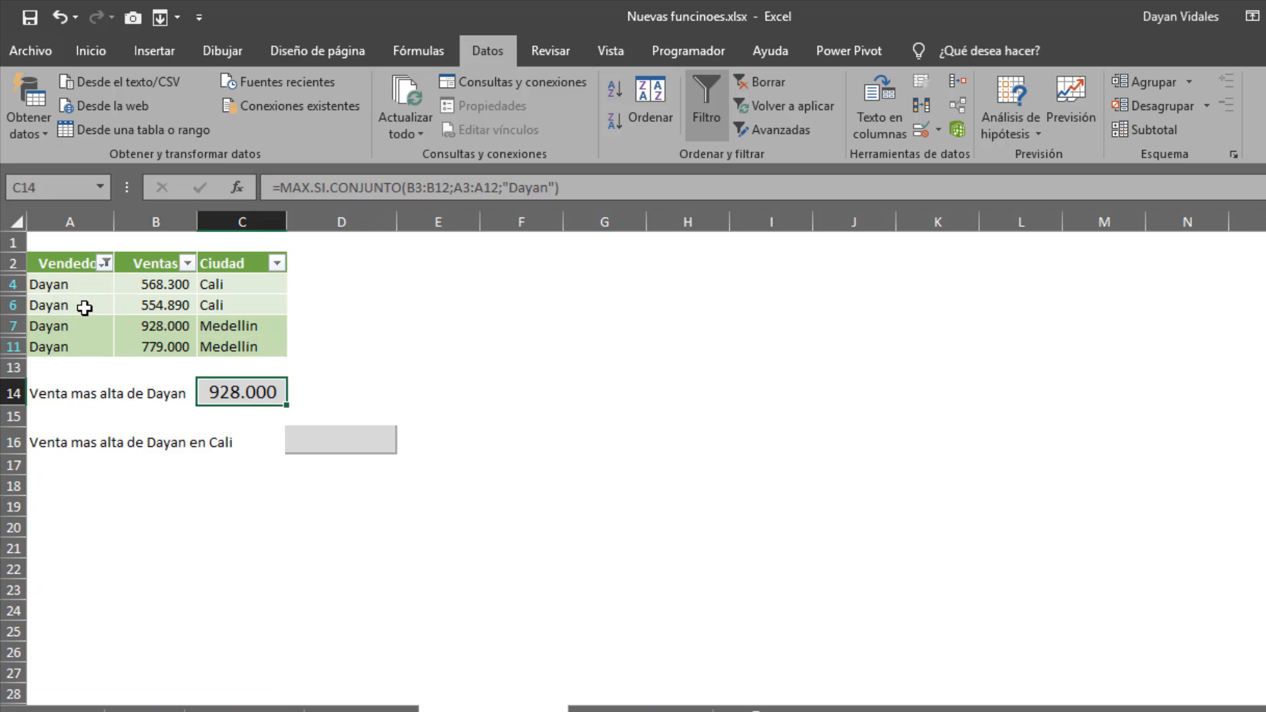
Step: Compare the filtered Ventas values with the result in C14 and clear the Vendedor filter
drag(149, 285, 154, 348)
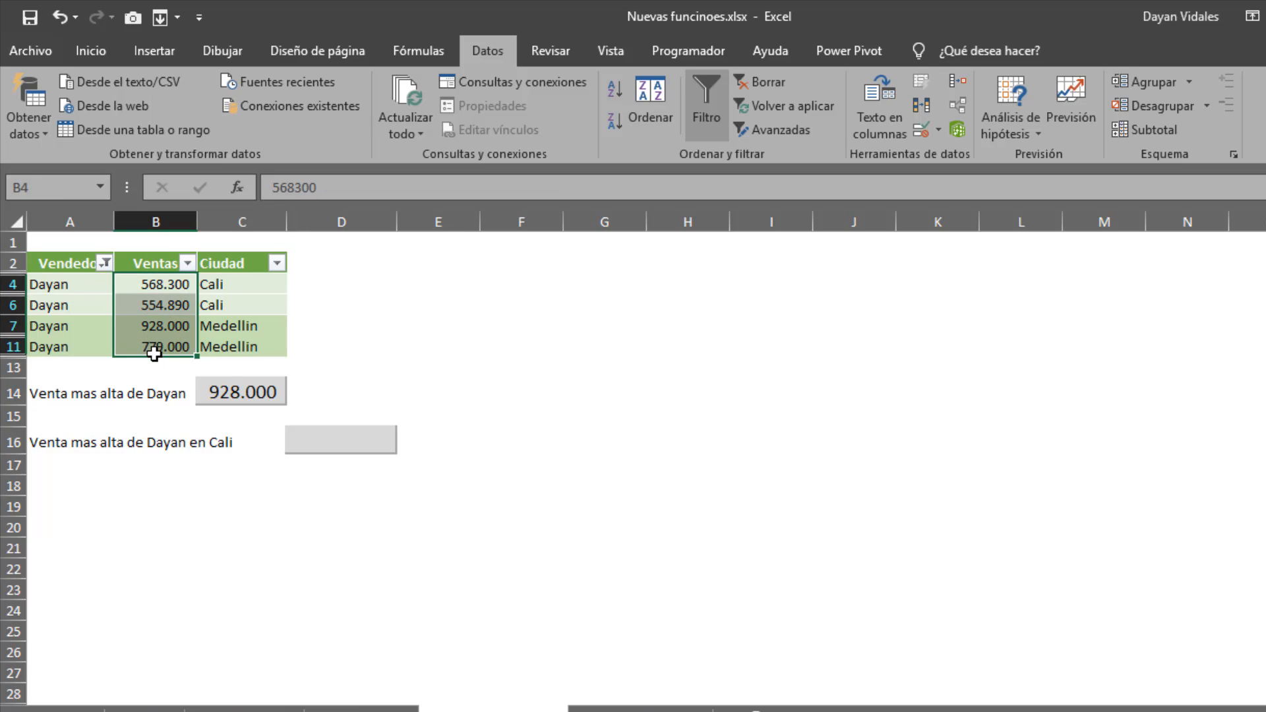
click(149, 326)
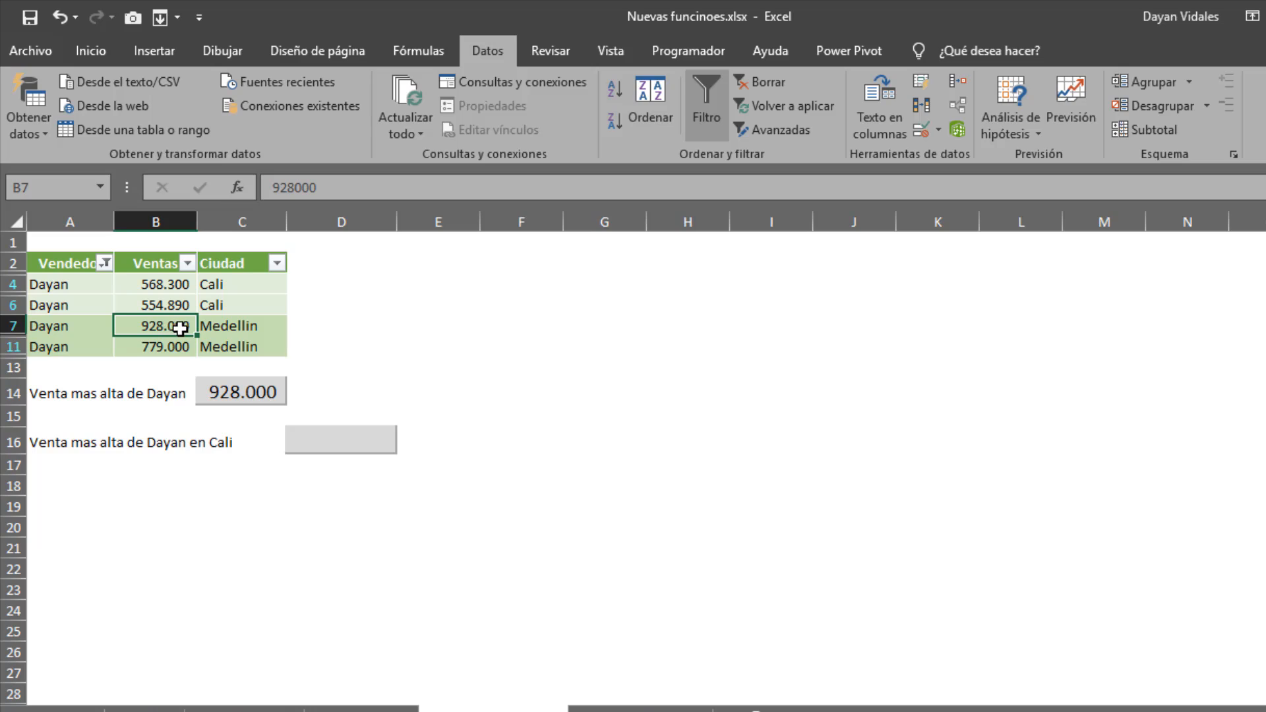
click(93, 326)
click(232, 394)
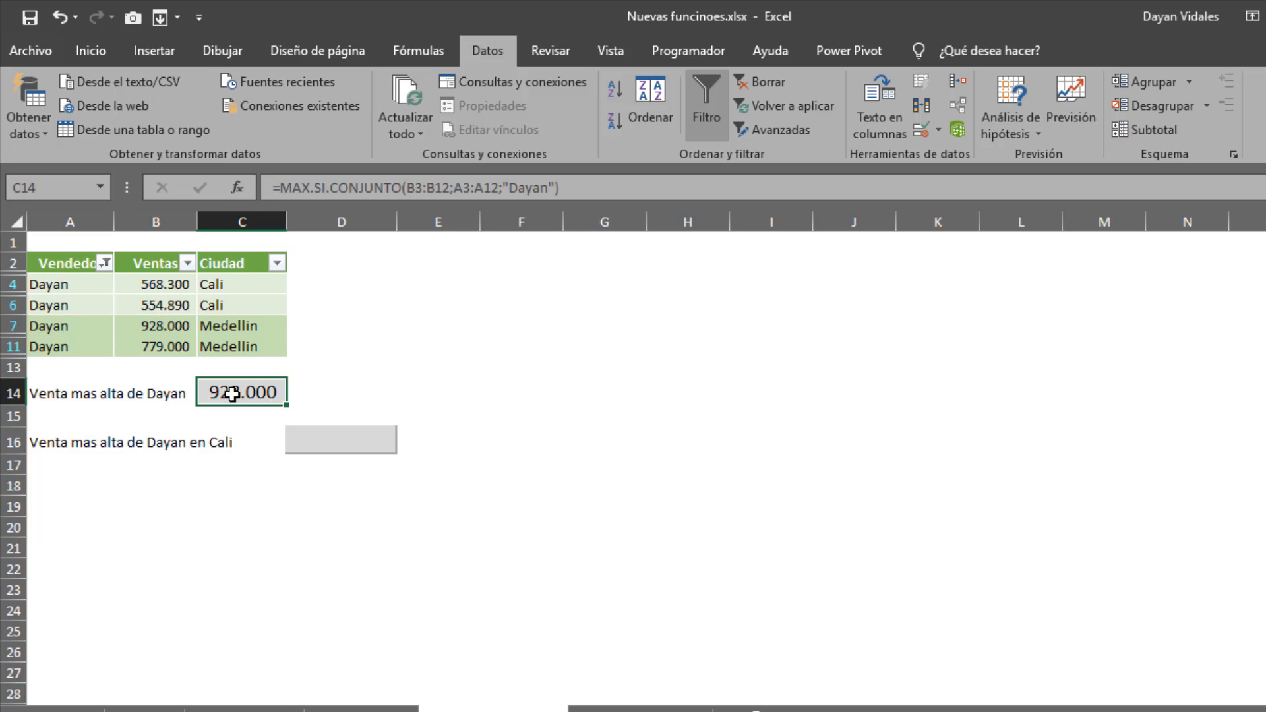
click(105, 263)
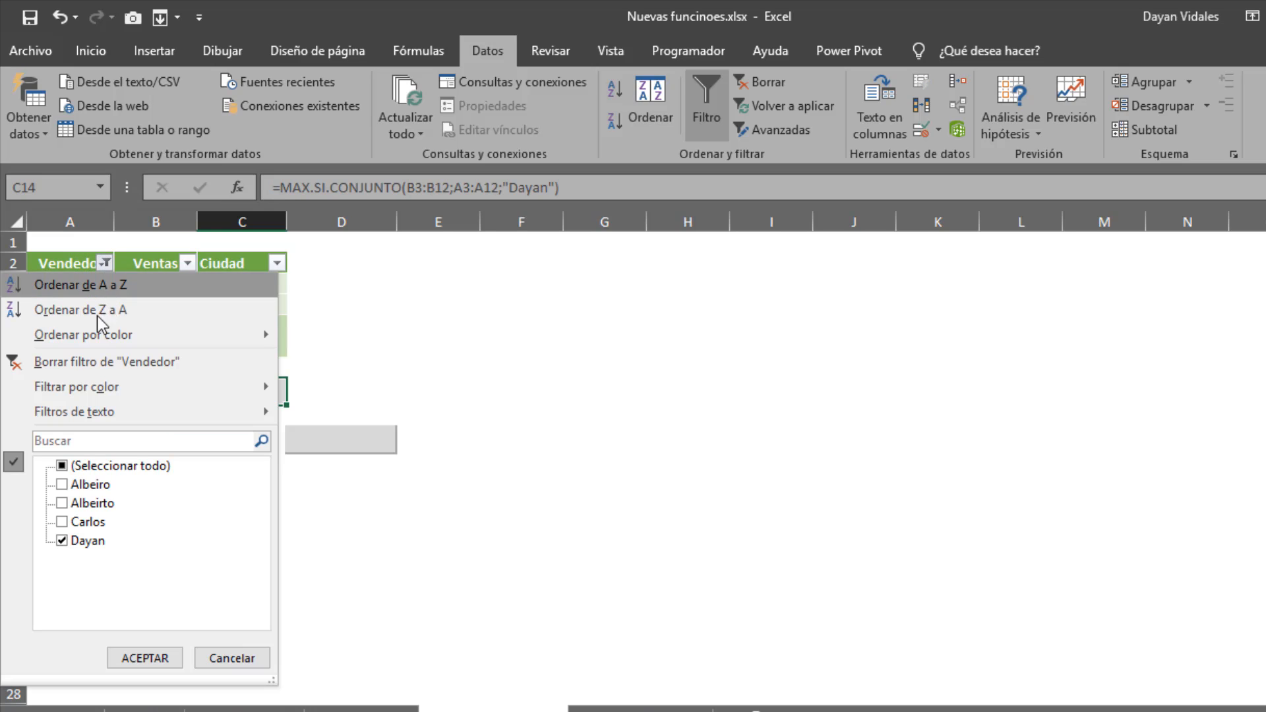
click(66, 372)
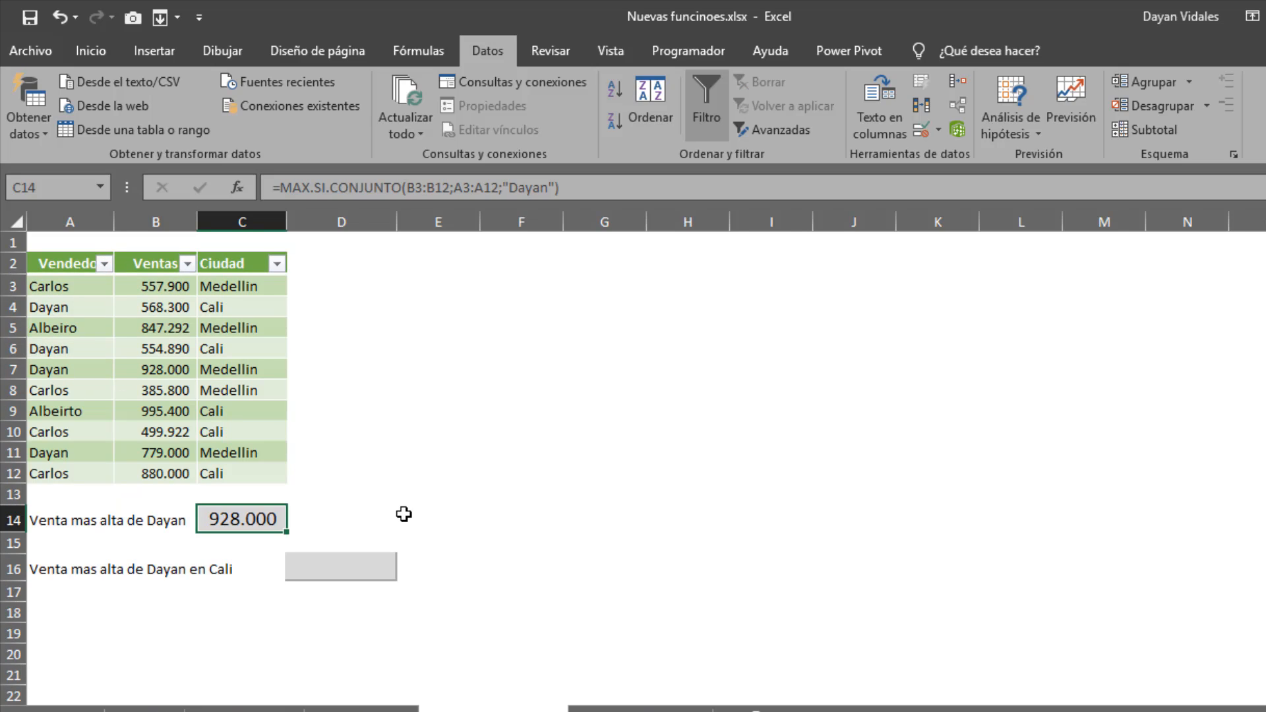
Step: Examine the function arguments of MAX.SI.CONJUNTO in C14 through the last optional criteria pair, and close them without changes
click(337, 583)
click(244, 521)
double_click(244, 521)
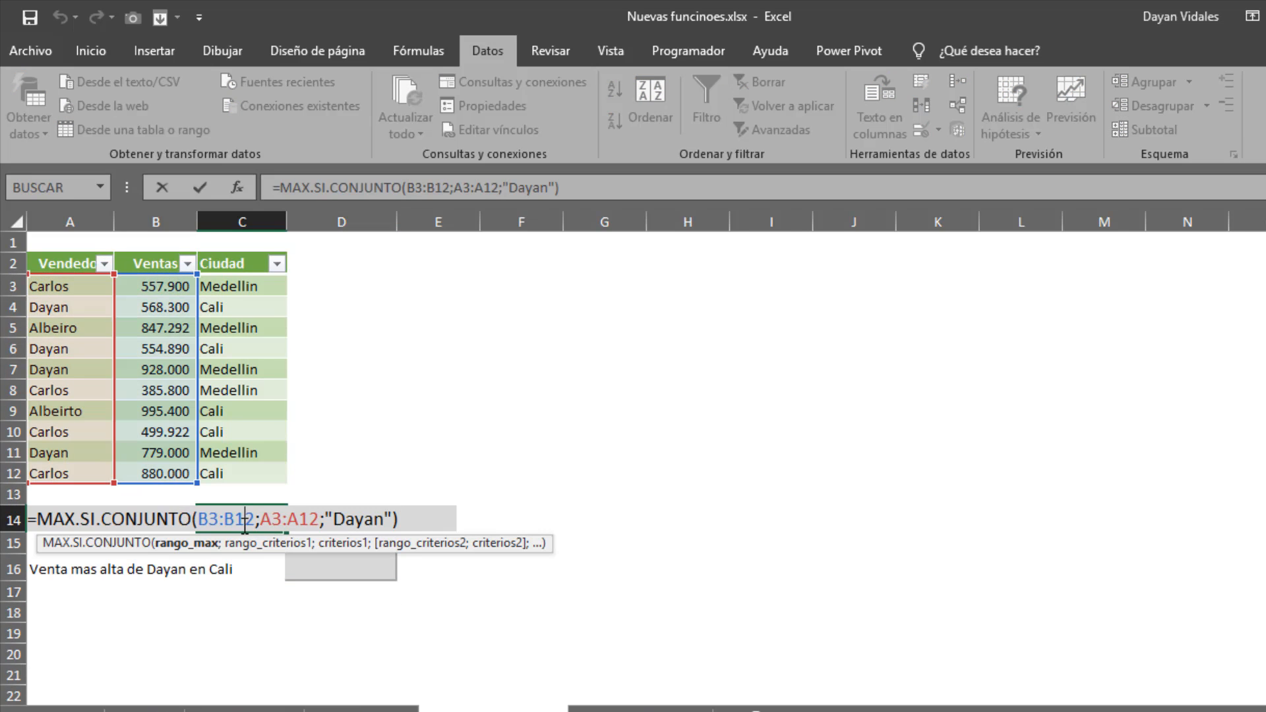
click(437, 579)
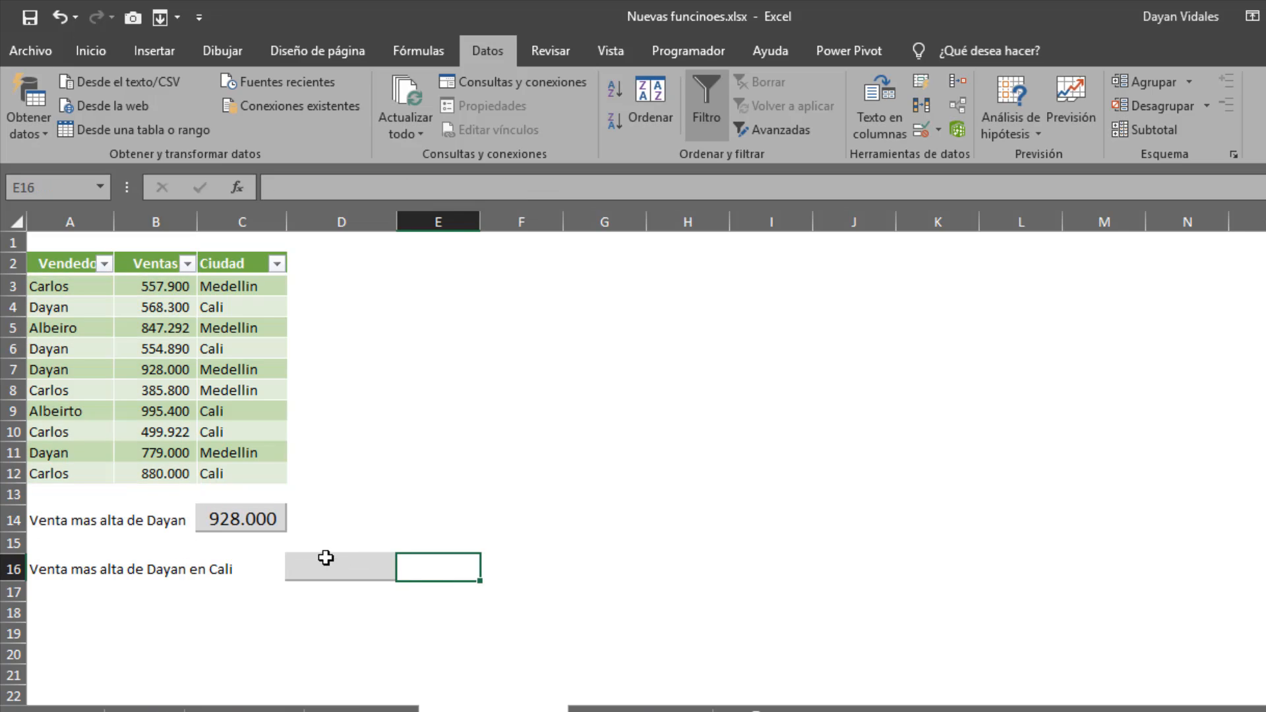
double_click(256, 518)
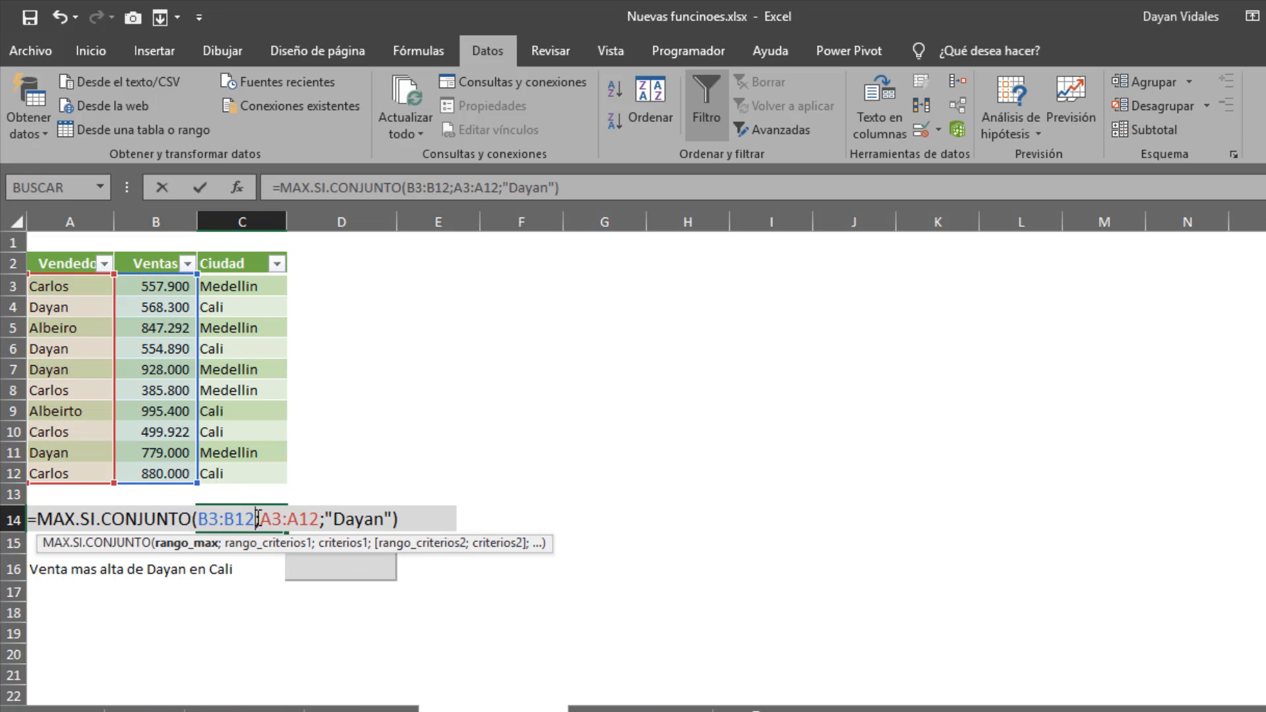
click(239, 188)
key(Tab)
key(Tab)
key(Tab)
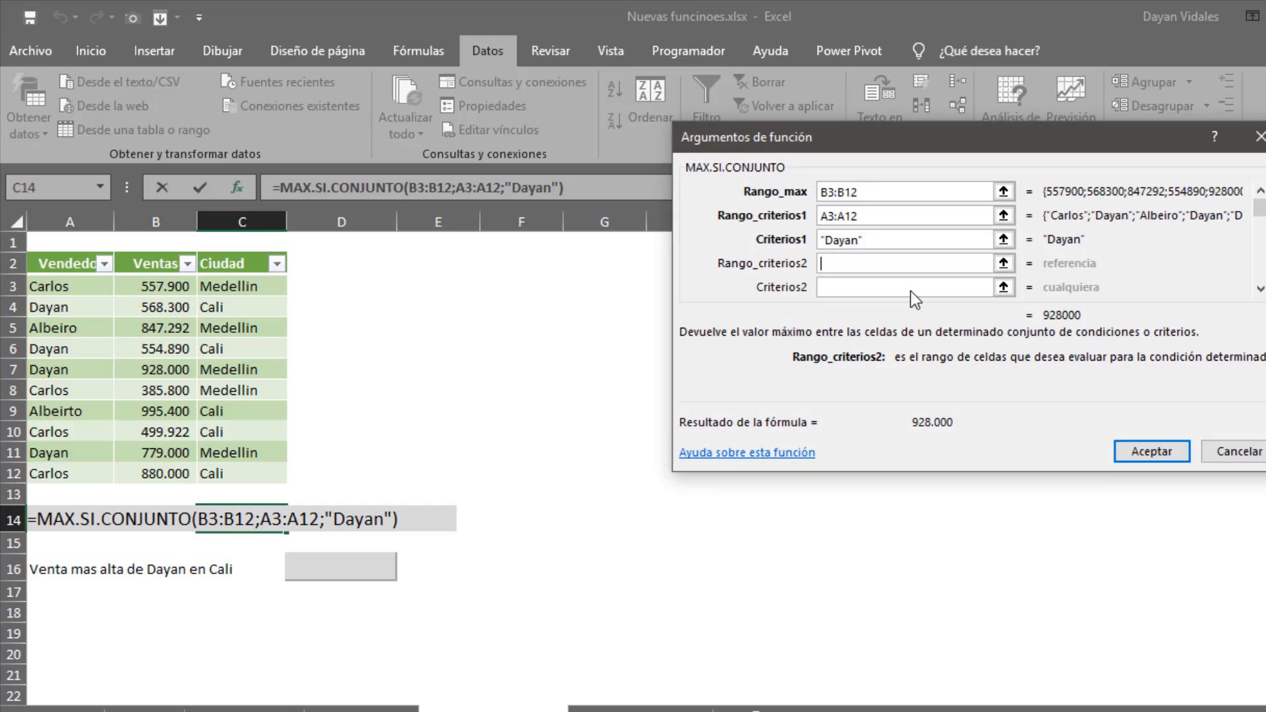
click(911, 288)
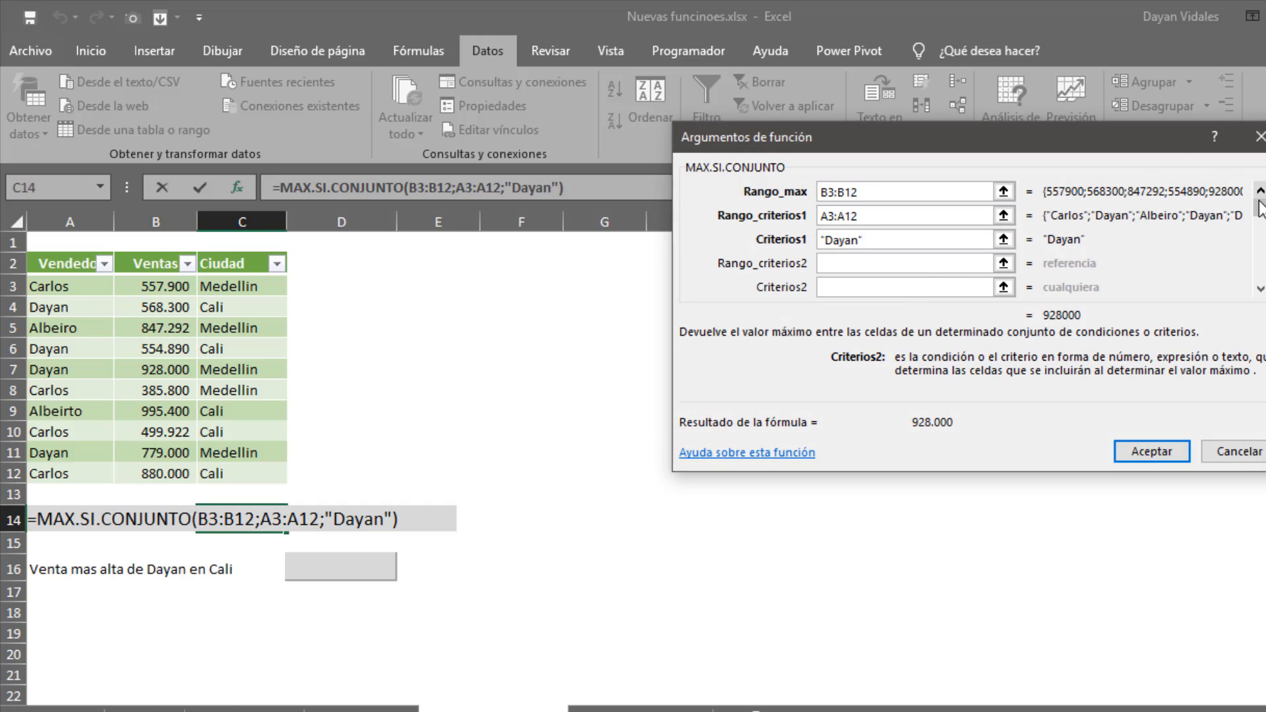
drag(1261, 208, 1261, 271)
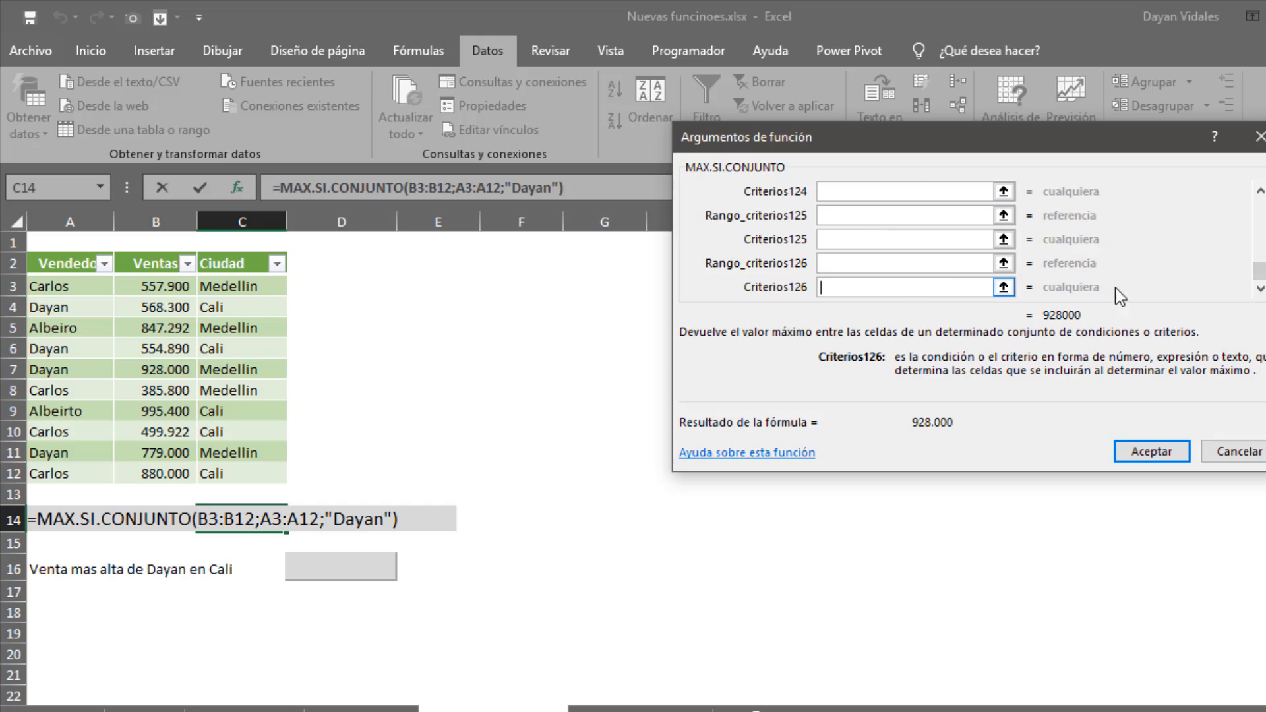
click(1224, 454)
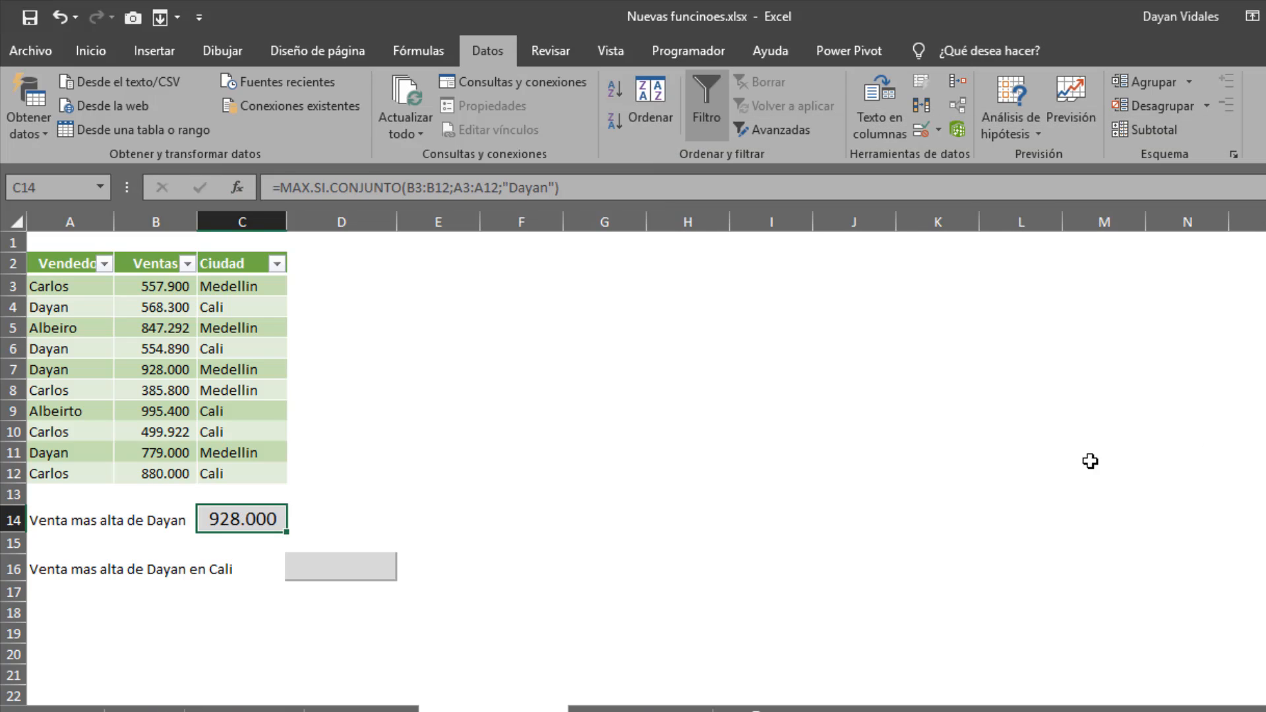
Step: Review the Ventas, Vendedor and Ciudad columns needed for the salesperson's highest sale in Cali
click(348, 569)
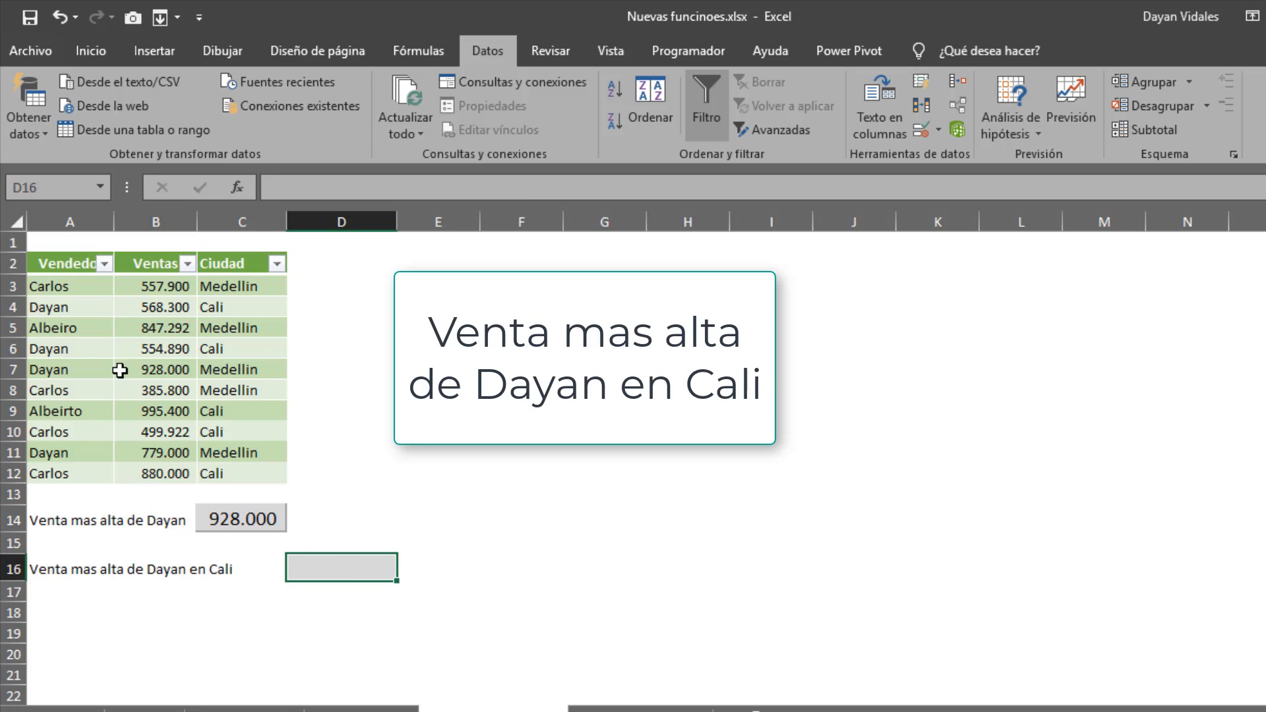
drag(137, 277, 151, 474)
click(73, 268)
drag(66, 285, 69, 474)
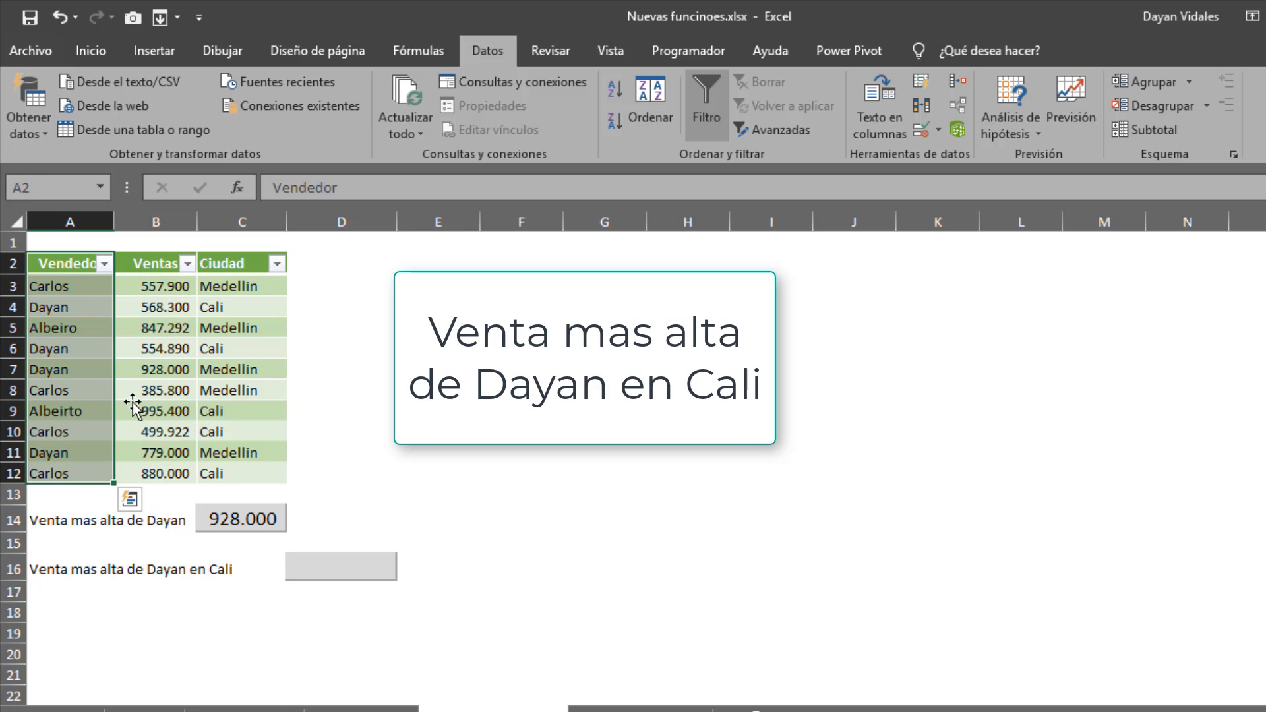
drag(241, 285, 213, 469)
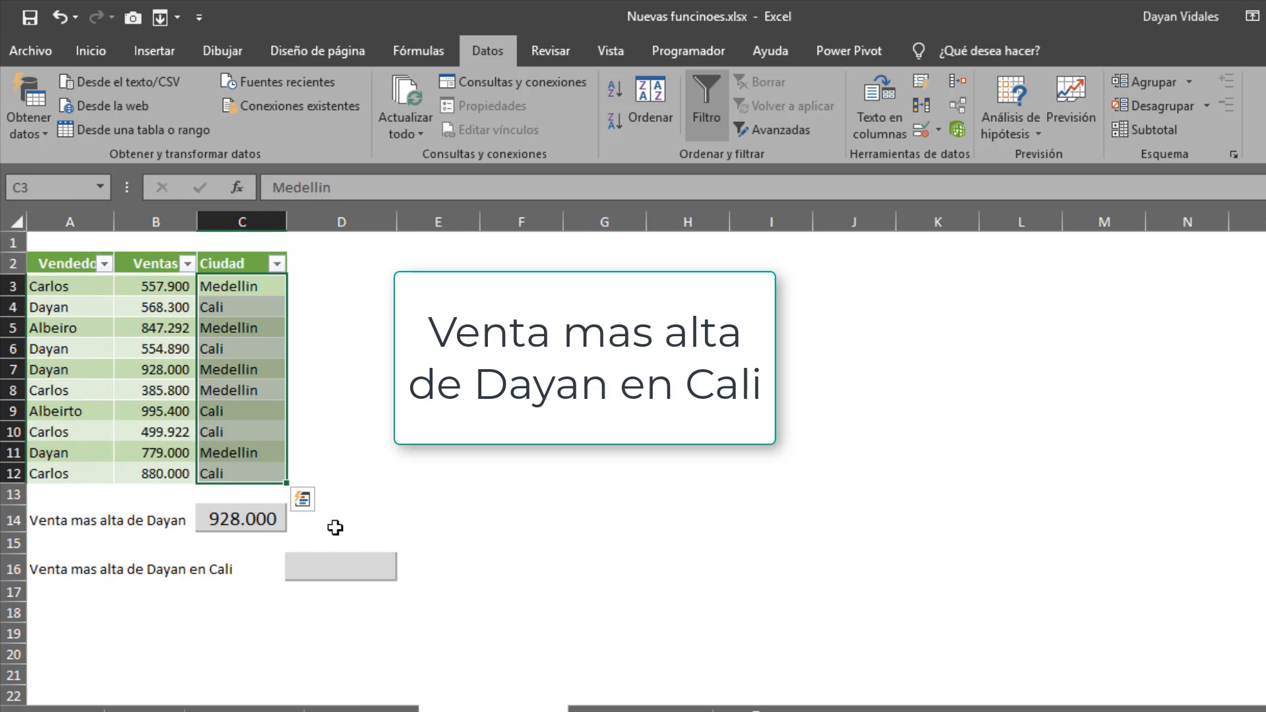
Step: Start a MAX.SI.CONJUNTO formula in D16 with the Ventas range B3:B12 as rango_max
click(333, 554)
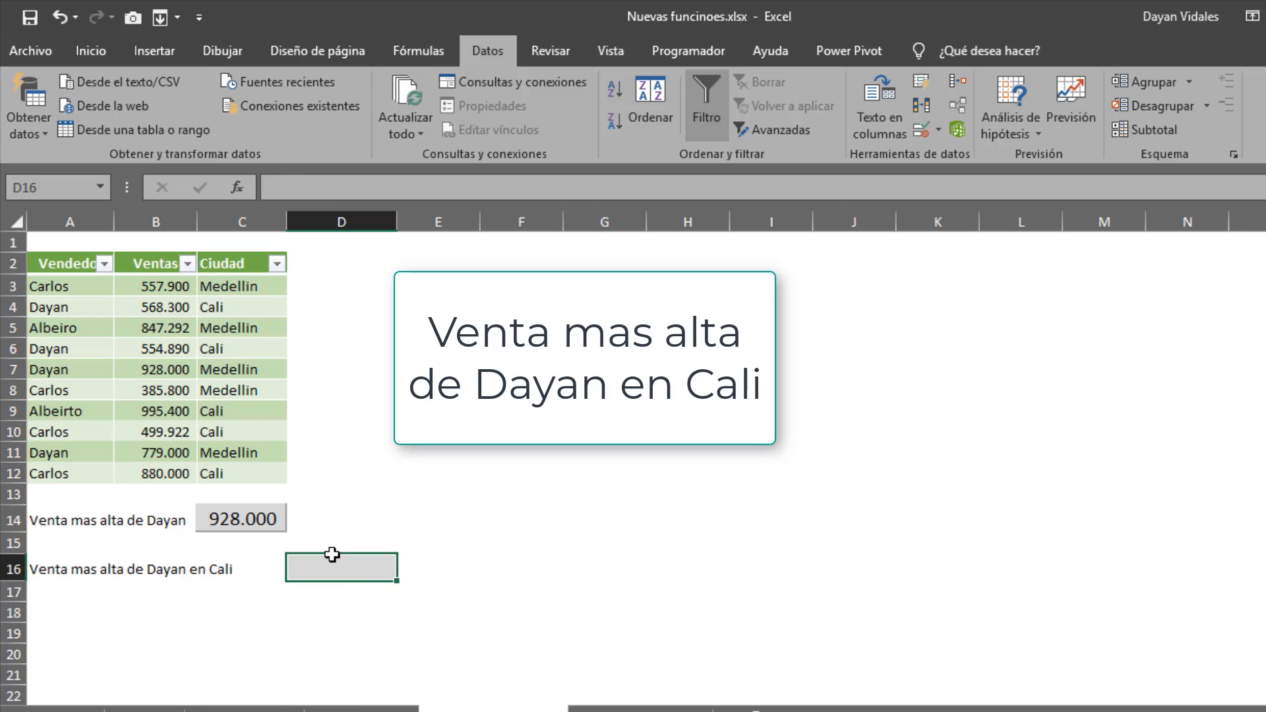
text(=max)
key(Down)
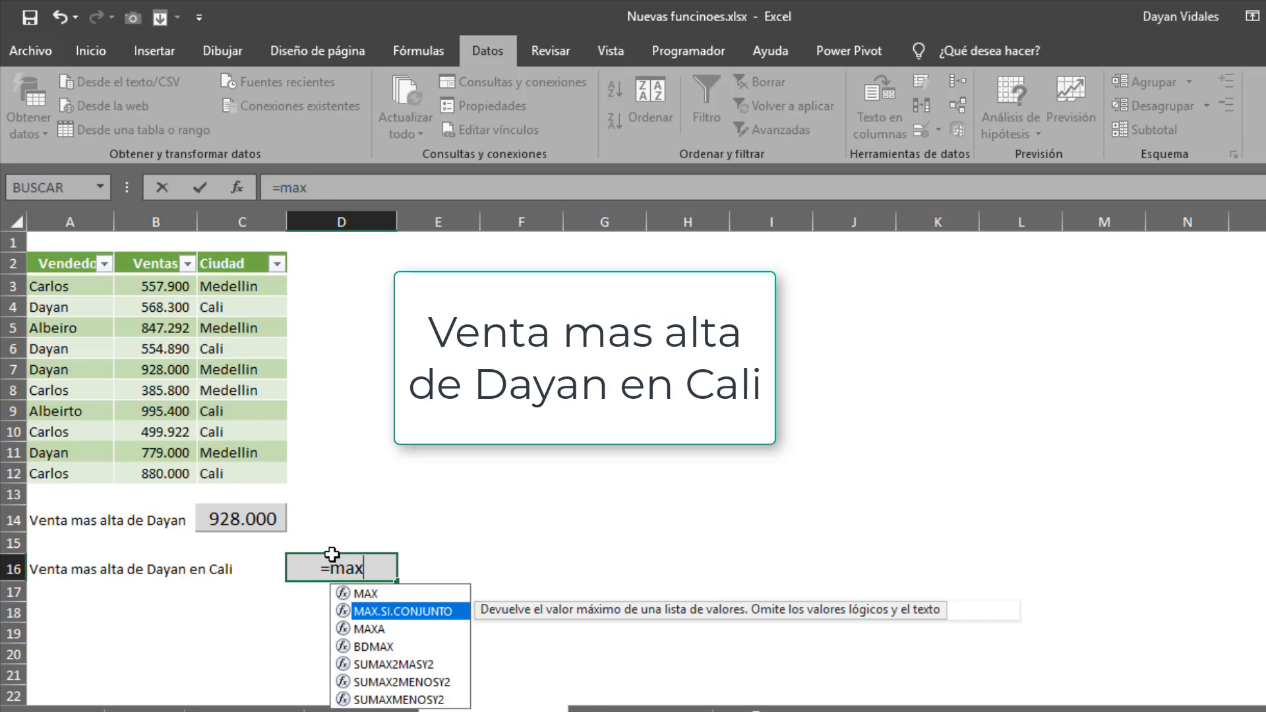
key(Tab)
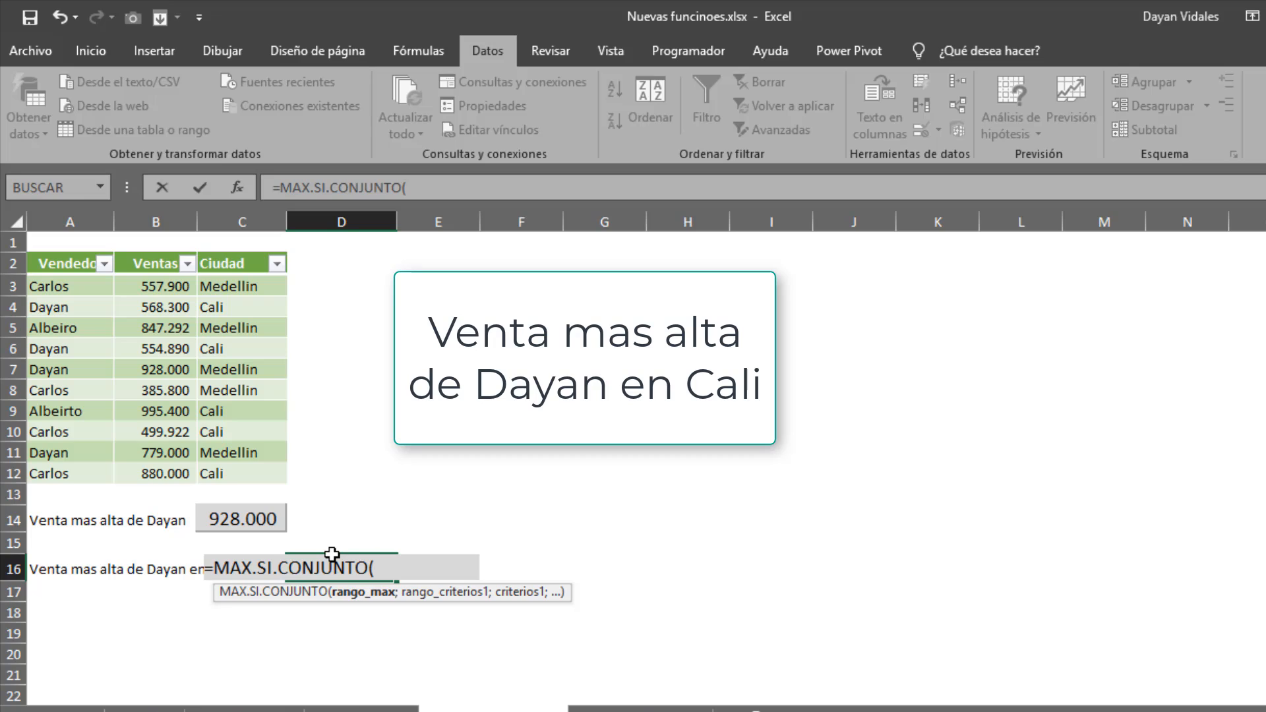
drag(166, 285, 186, 475)
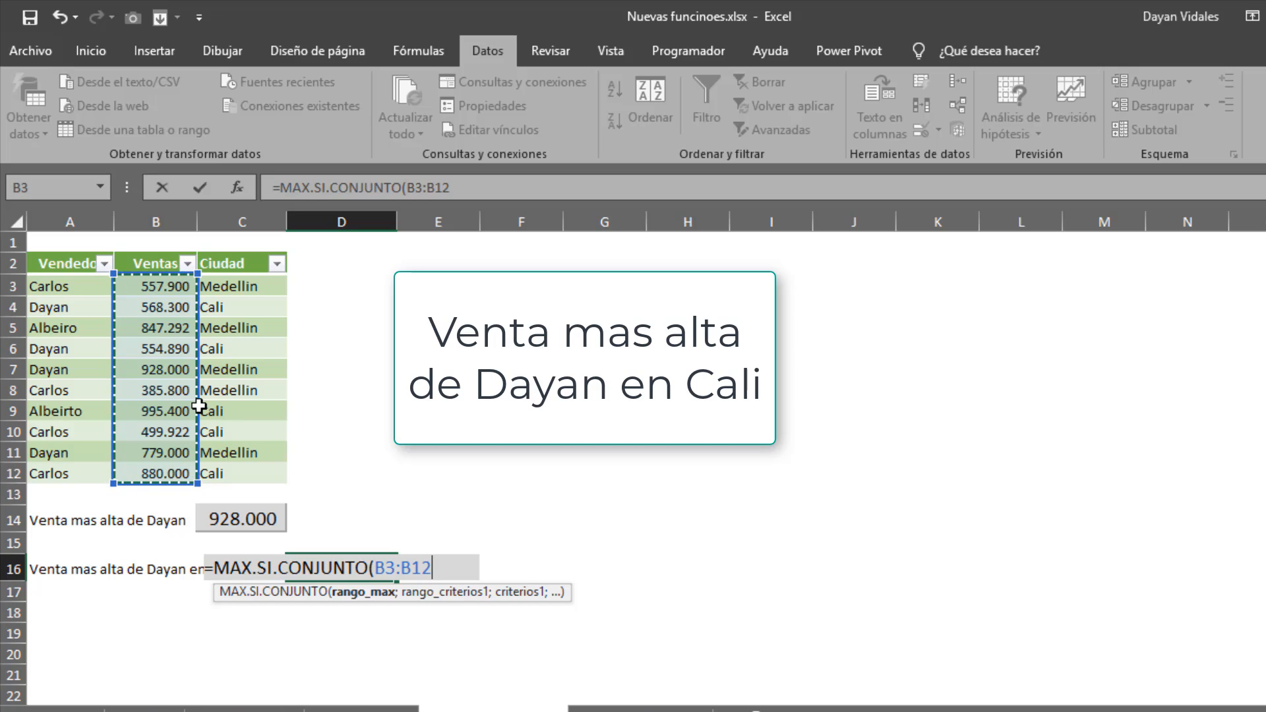
text(;)
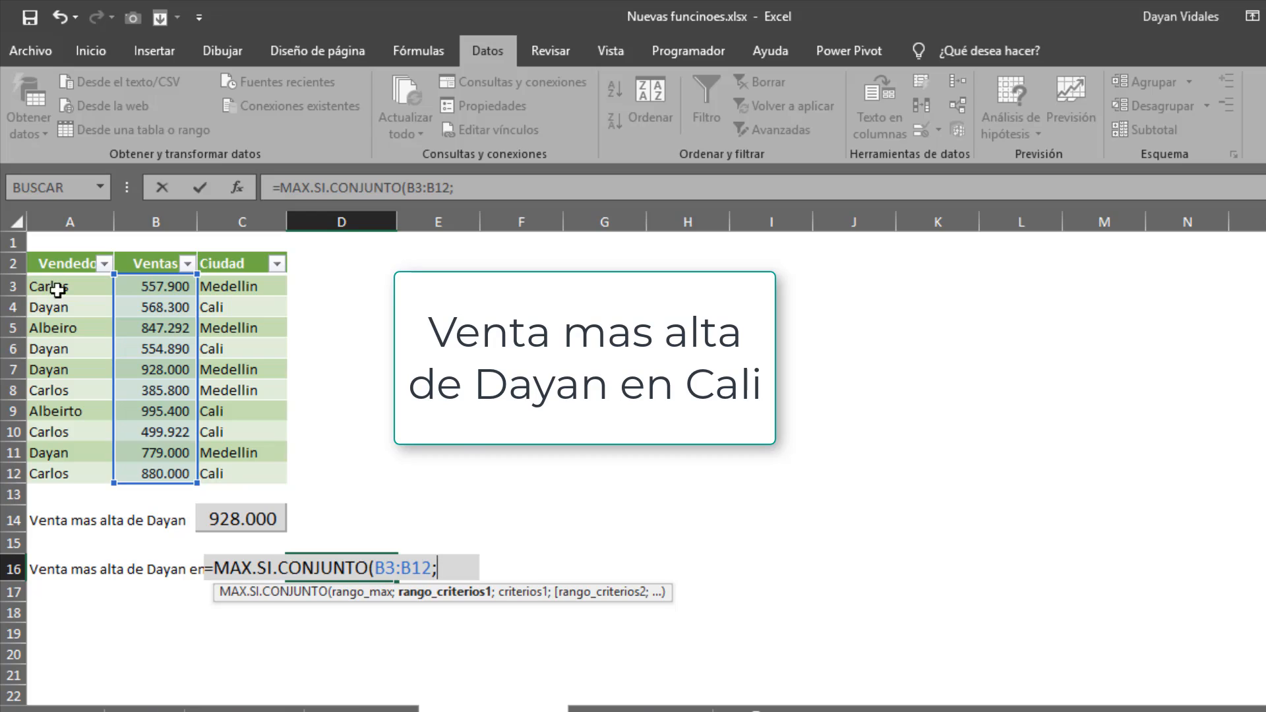
Step: Add the Vendedor range A3:A12 as rango_criterios1, with the salesperson's name from the row 16 label as criterios1
drag(58, 291, 74, 463)
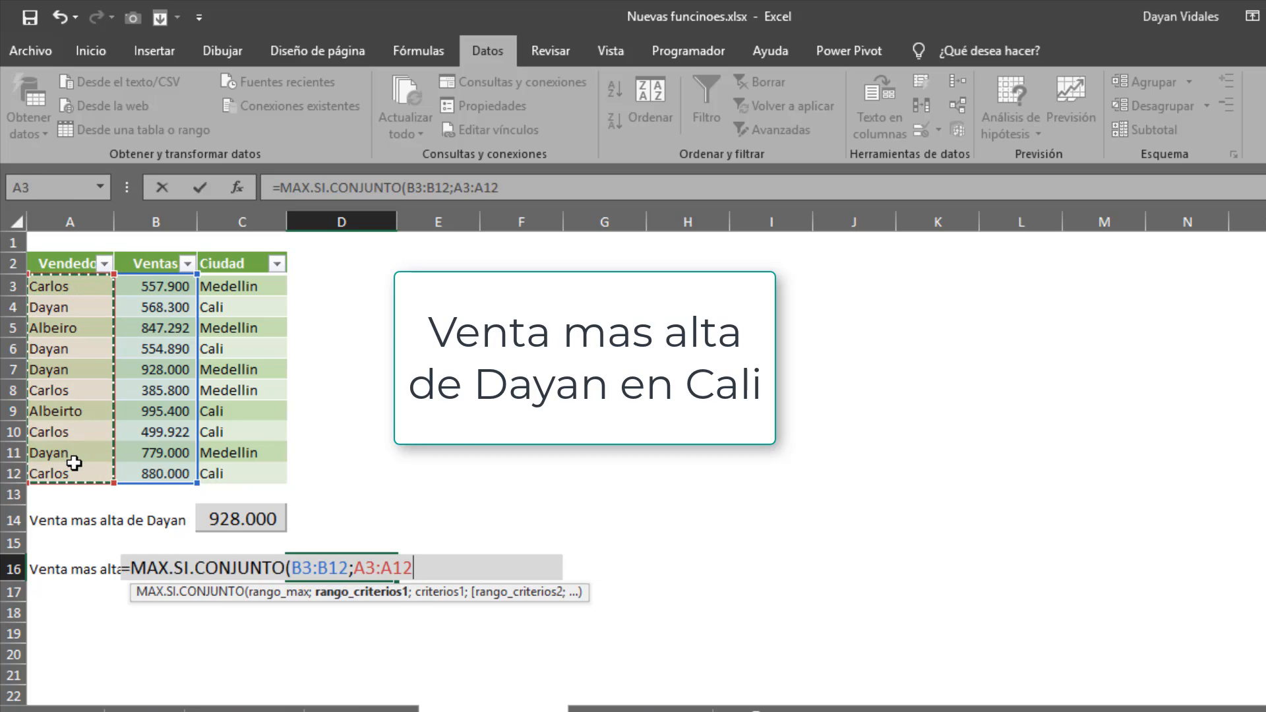
text(;")
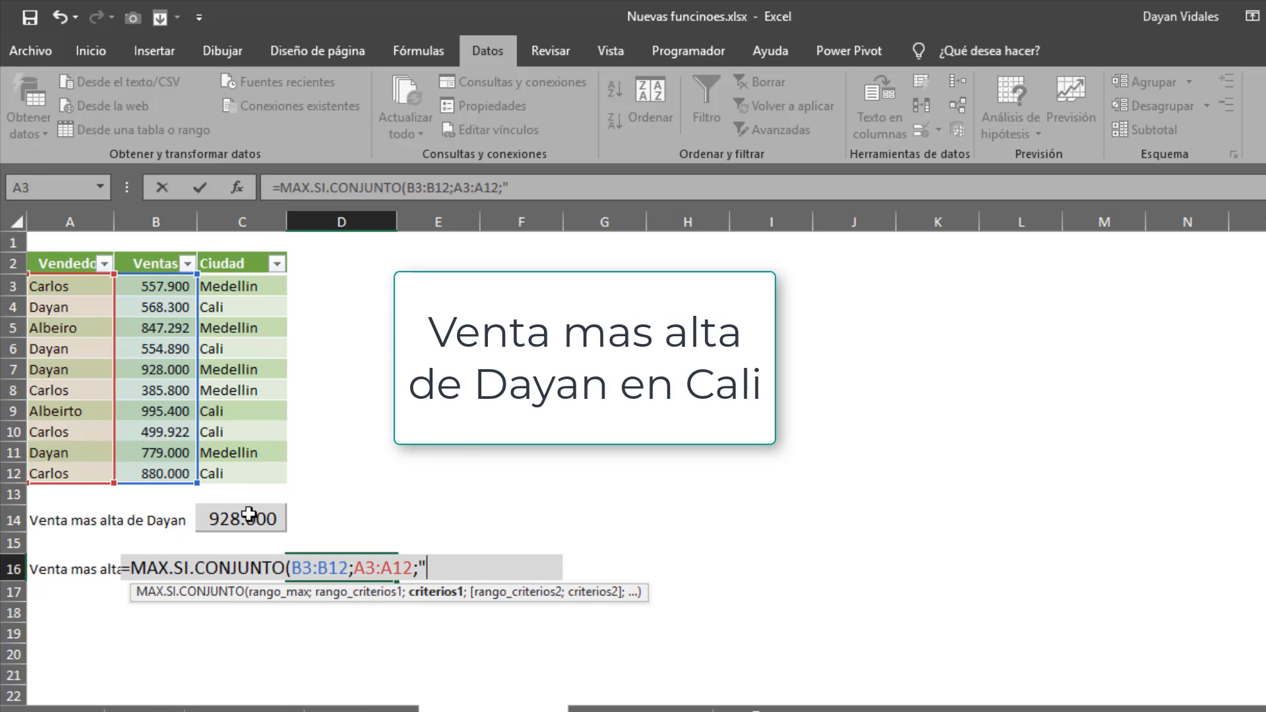
text(Dayan)
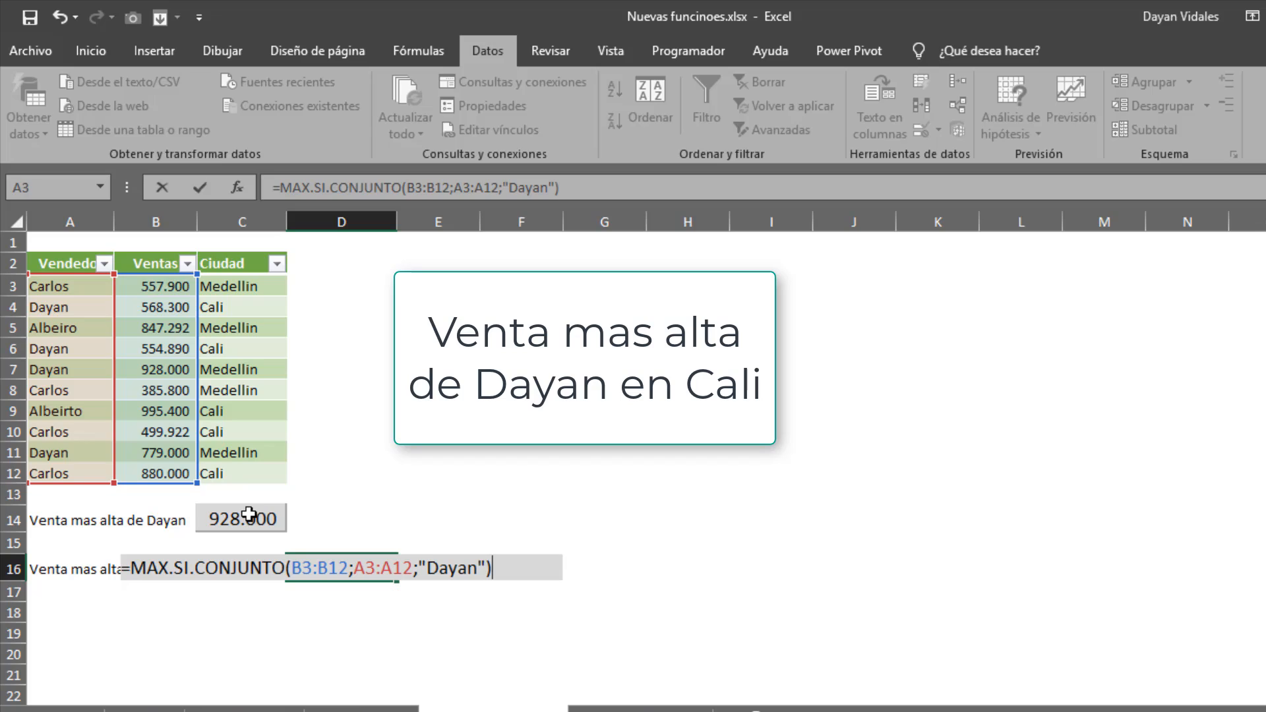
key(BackSpace)
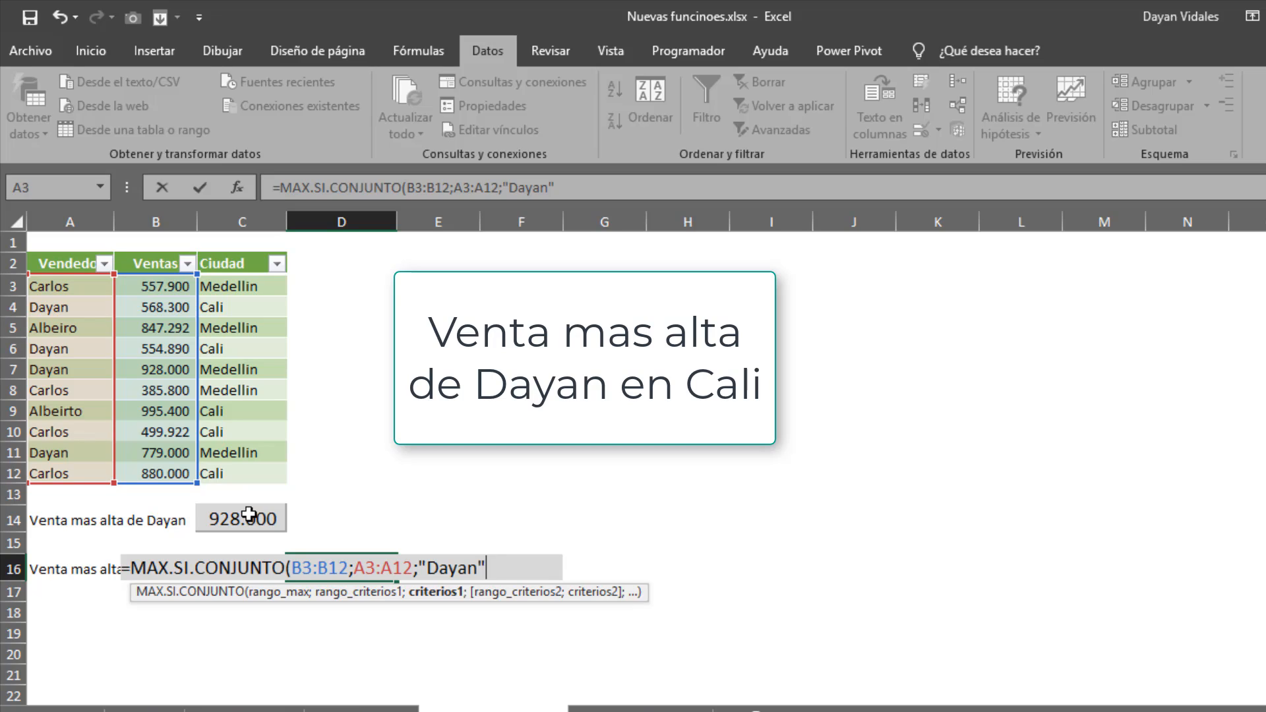
text(;)
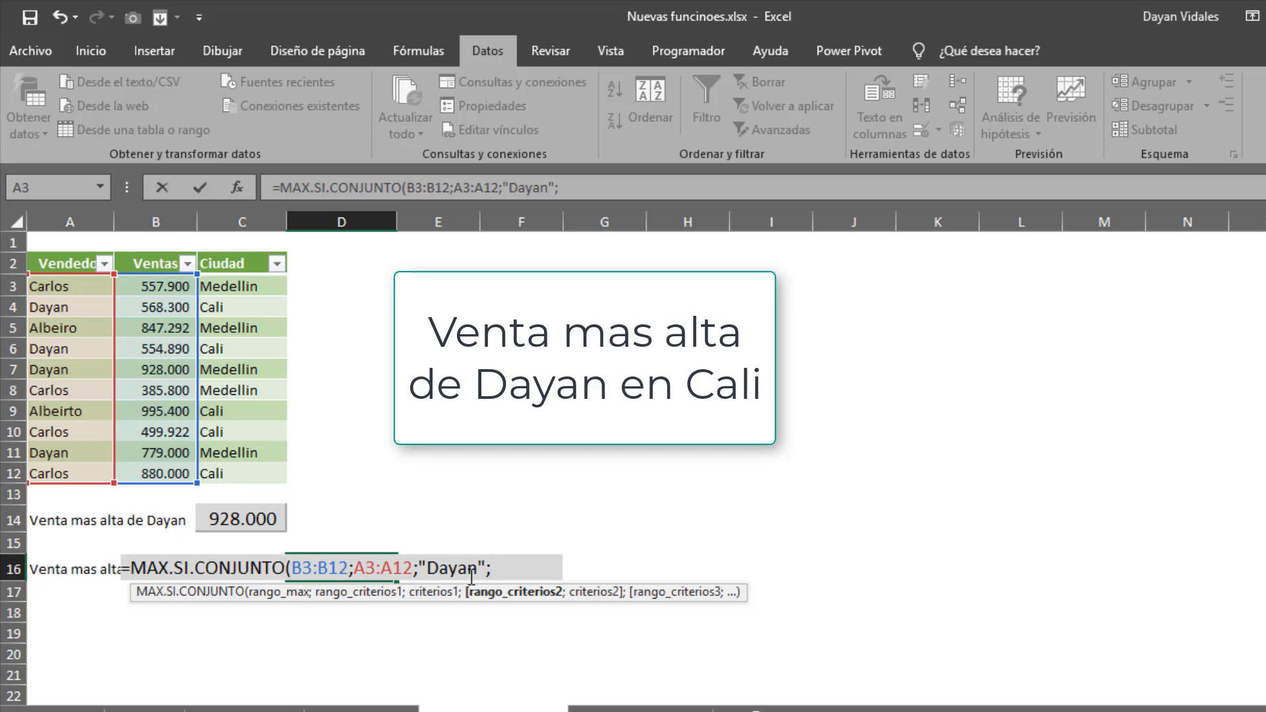
Step: Add the Ciudad range C3:C12 with the criterion "Cali" and complete the formula in D16
drag(247, 284, 264, 476)
text(;)
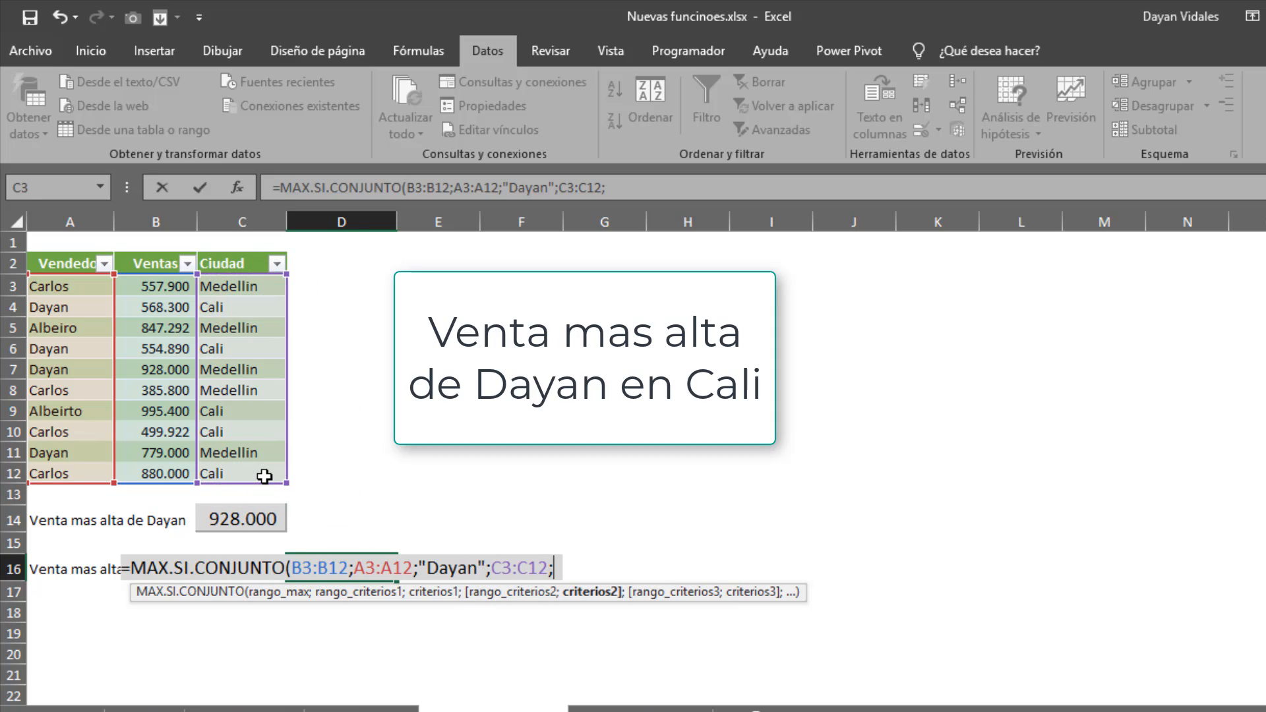
text("Cali)
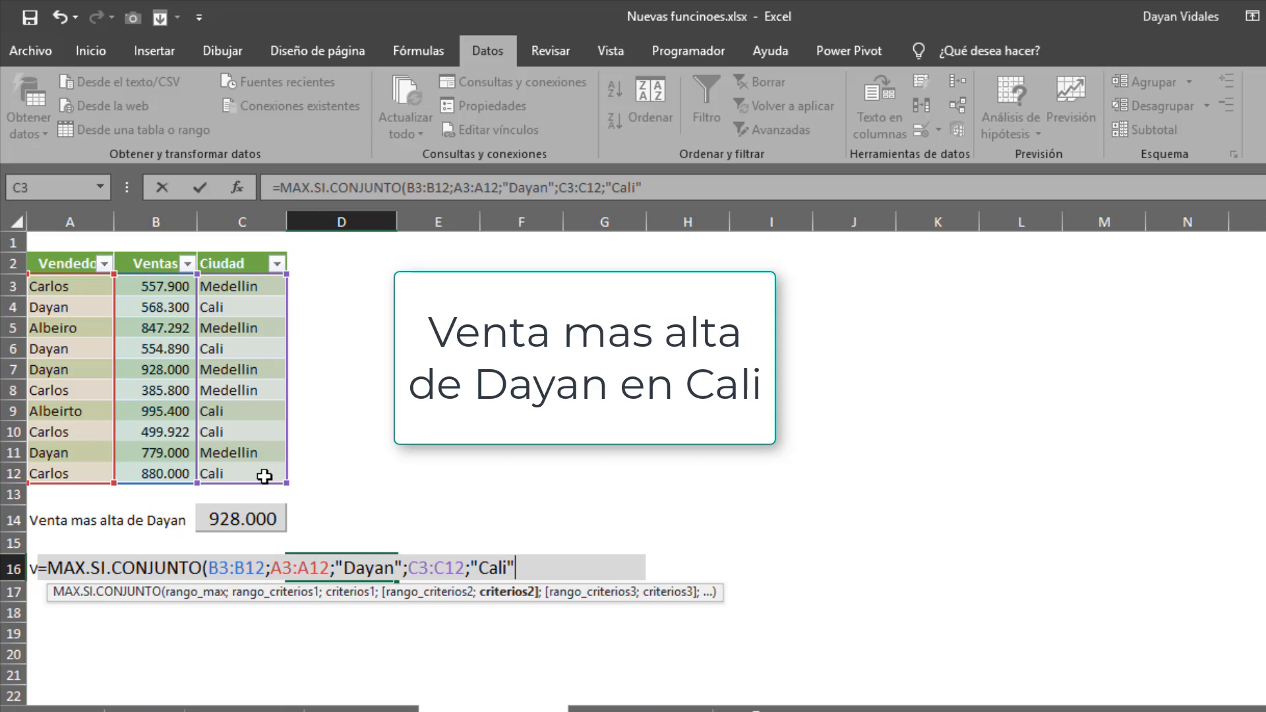
text("))
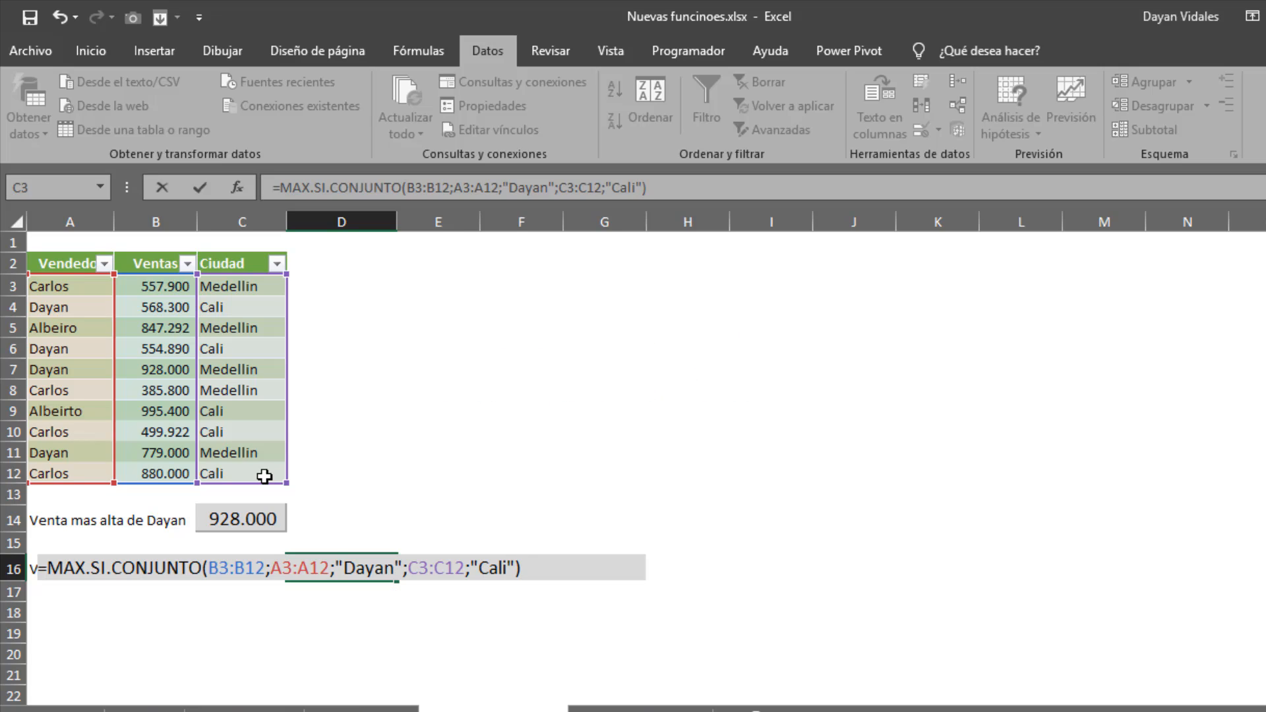
key(Return)
key(Up)
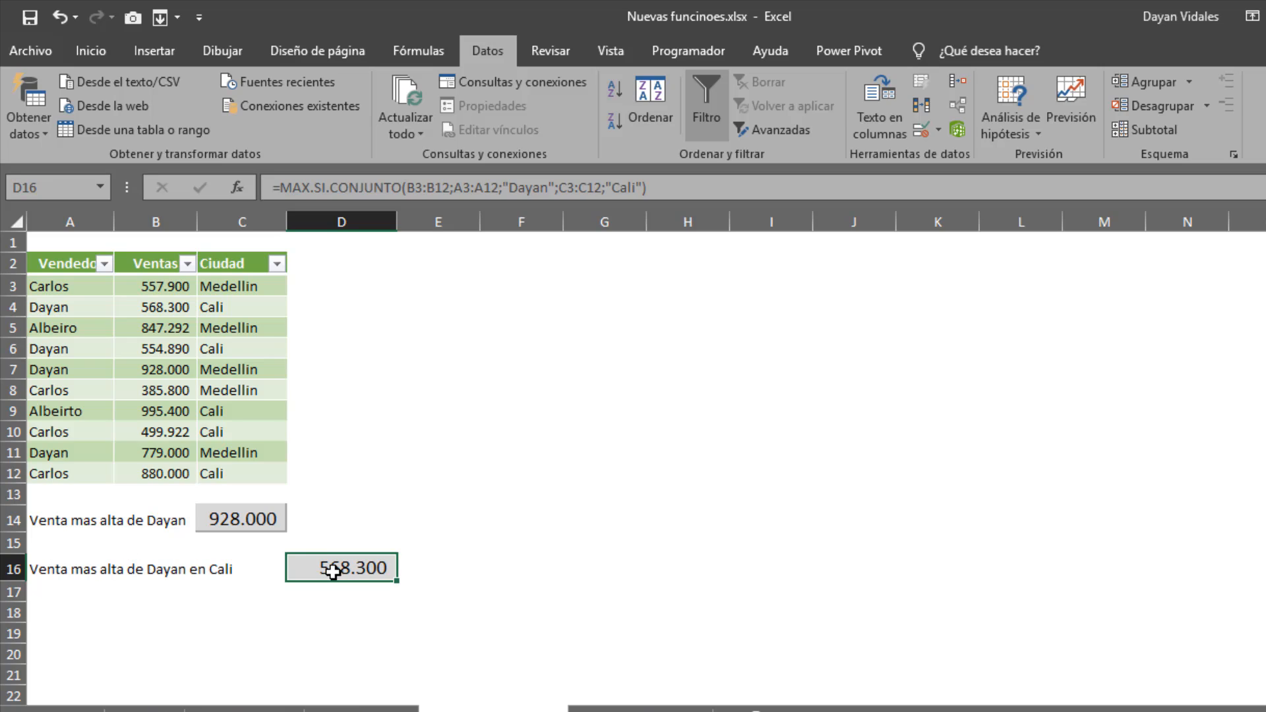
Step: Filter the Ciudad column to show only Cali
click(104, 264)
click(402, 300)
click(275, 265)
click(69, 466)
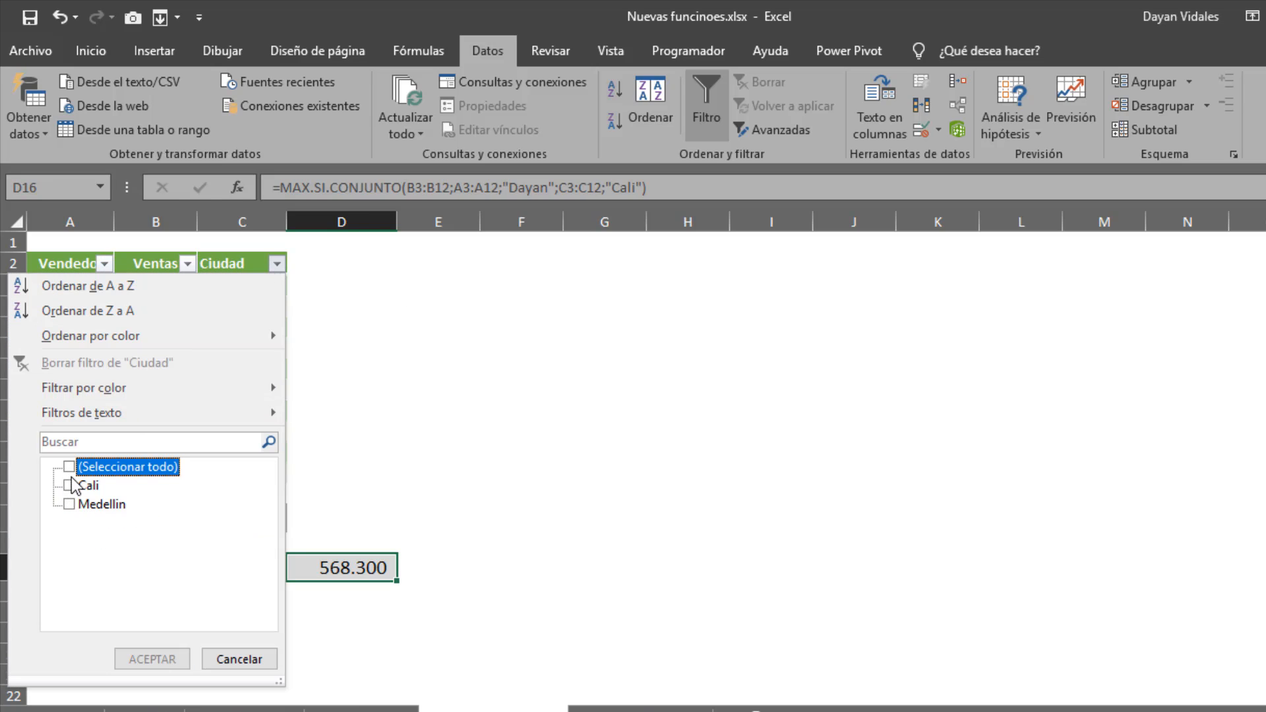
click(70, 486)
click(149, 660)
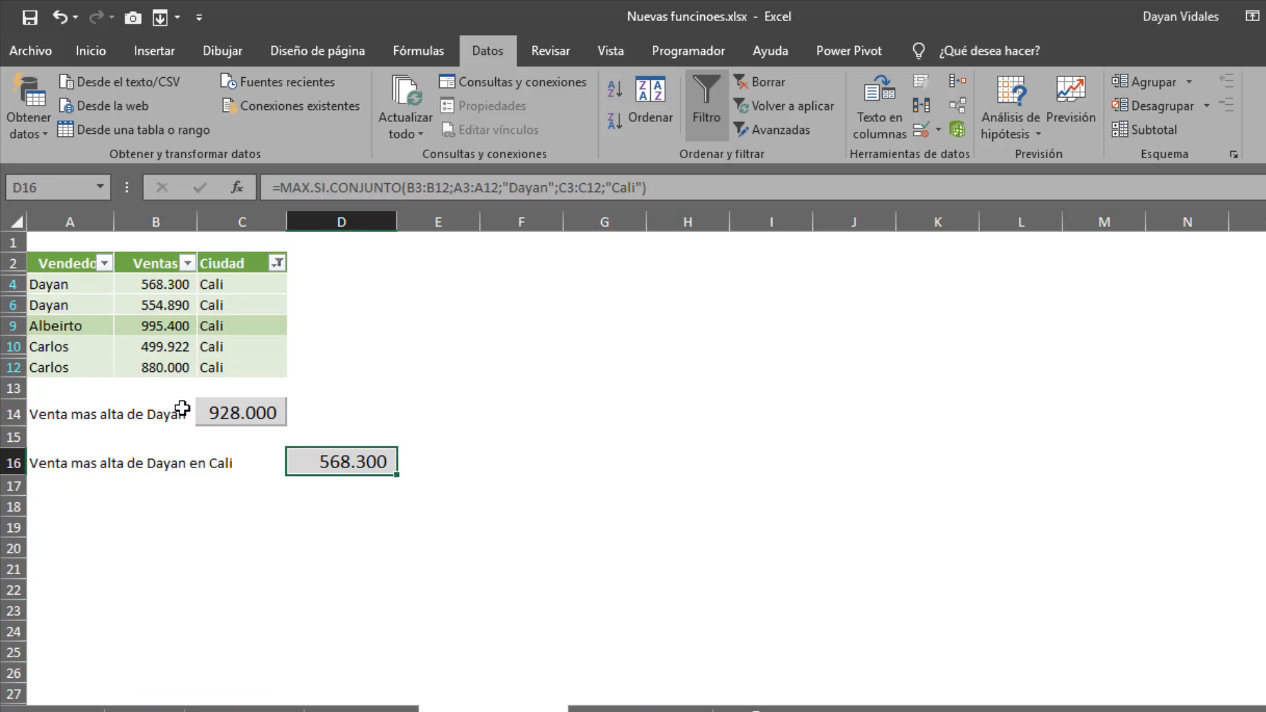
Step: Filter the Vendedor column to show only the salesperson named in the row 16 label
click(105, 264)
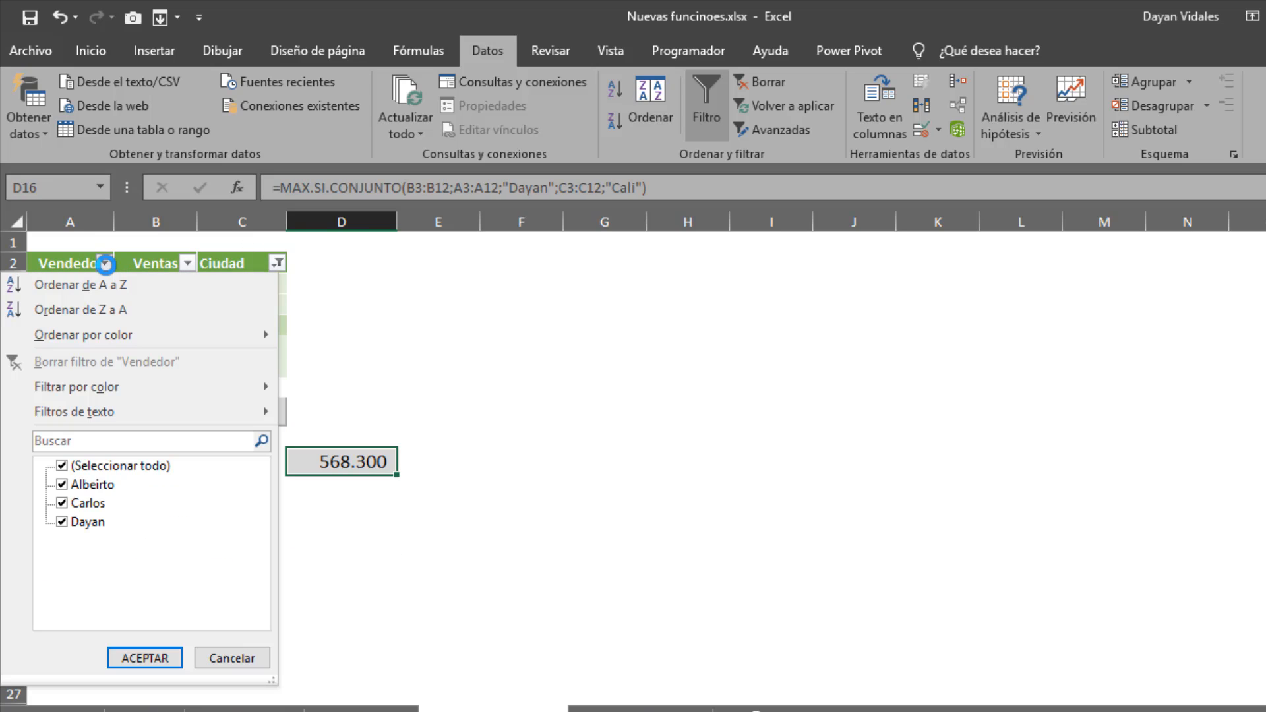
click(63, 467)
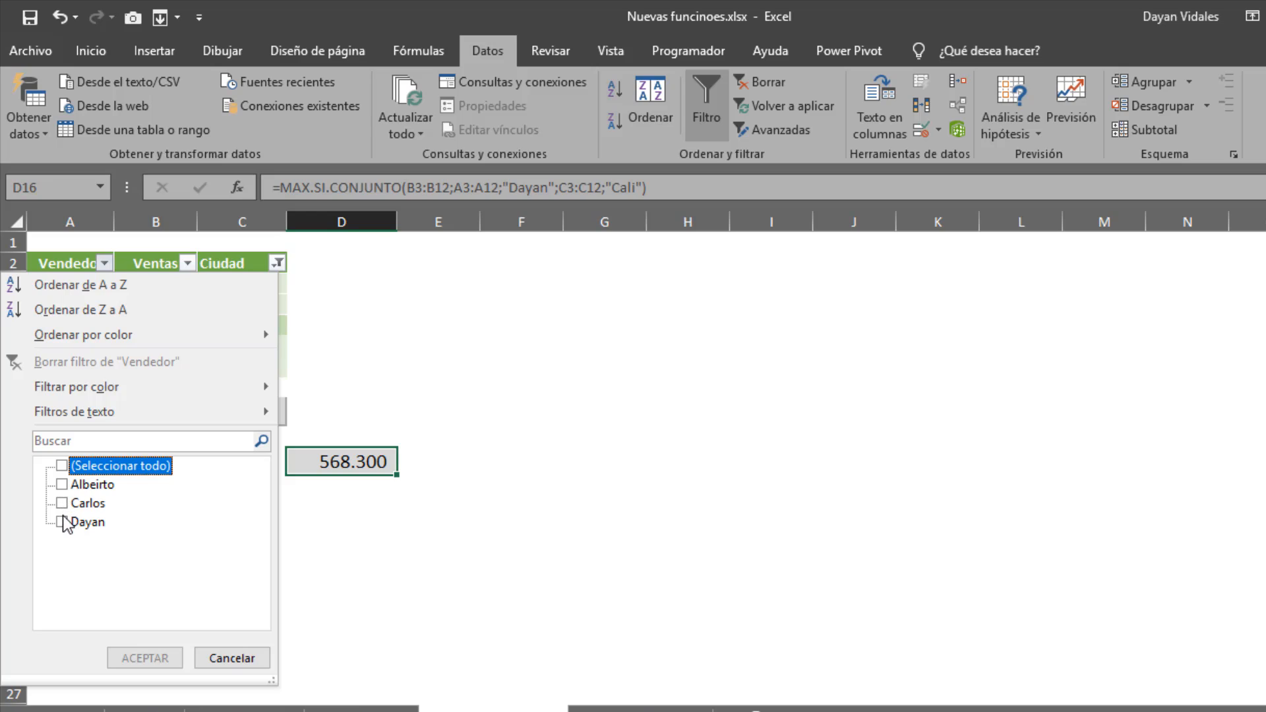
click(61, 522)
click(132, 658)
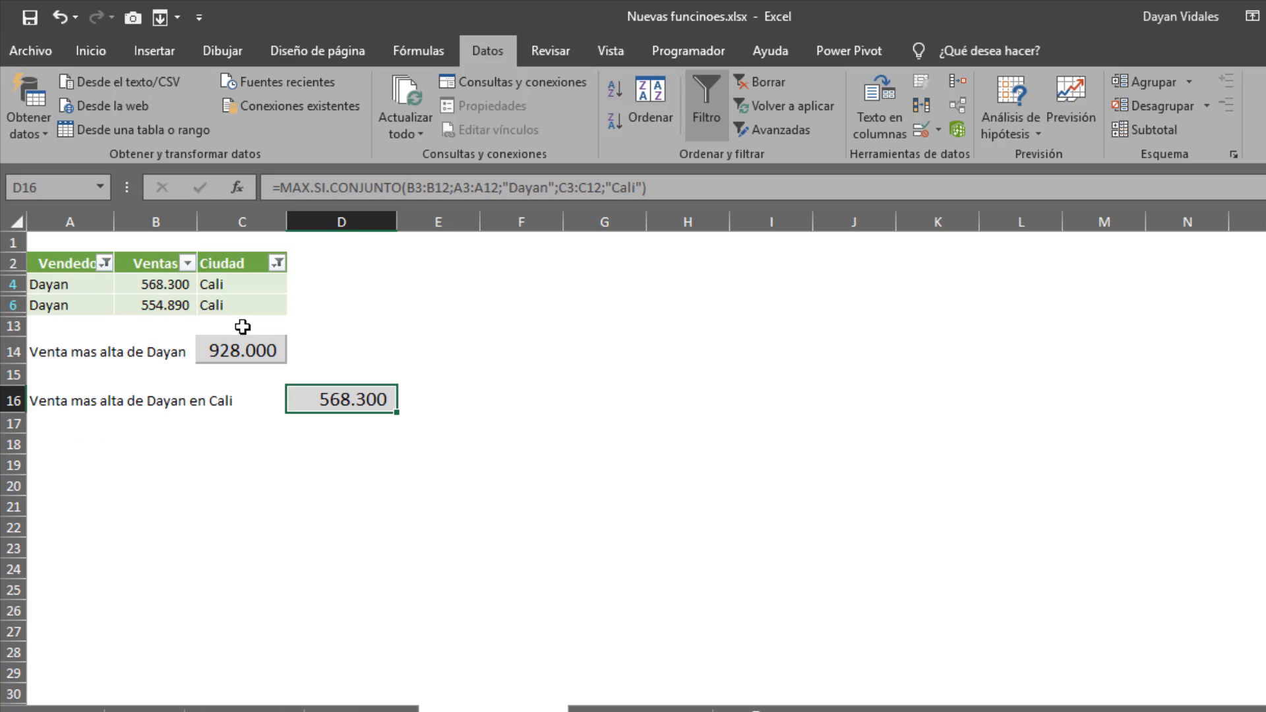
Step: Compare the Ventas values of the filtered rows with the result in D16
click(226, 284)
drag(42, 286, 239, 296)
click(163, 288)
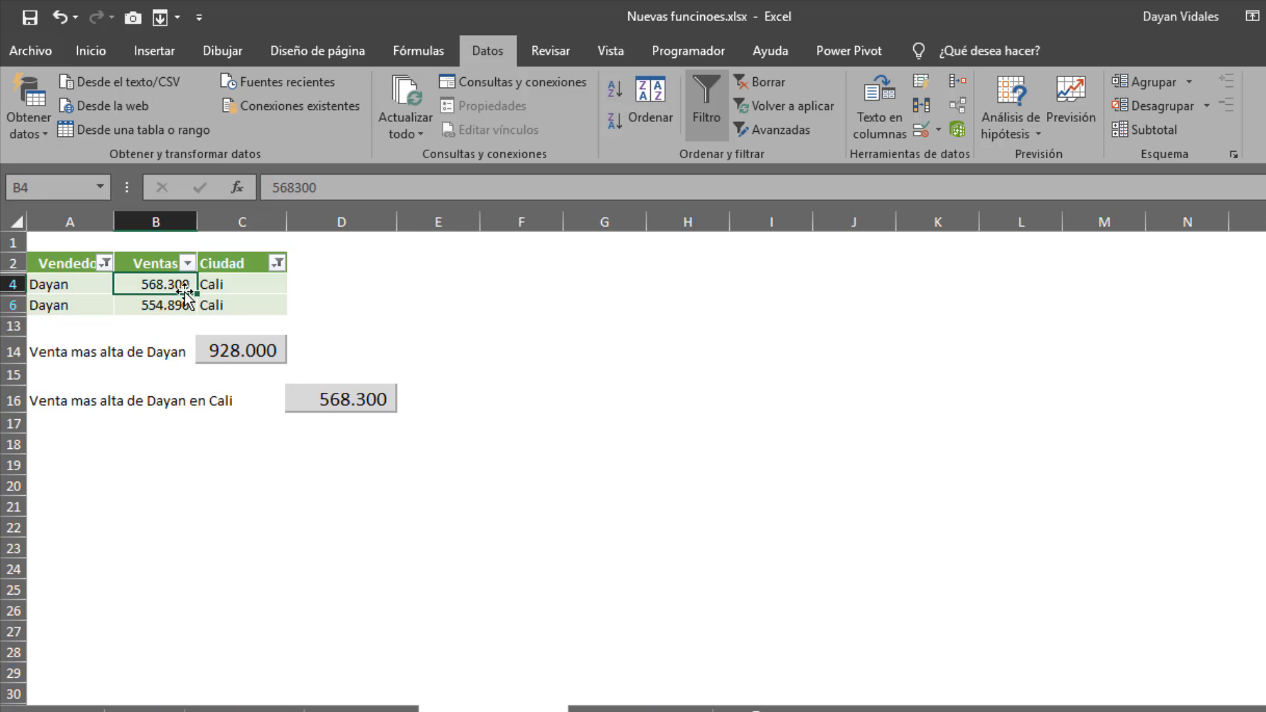
Step: Clear the filters from the Vendedor and Ciudad columns
click(104, 263)
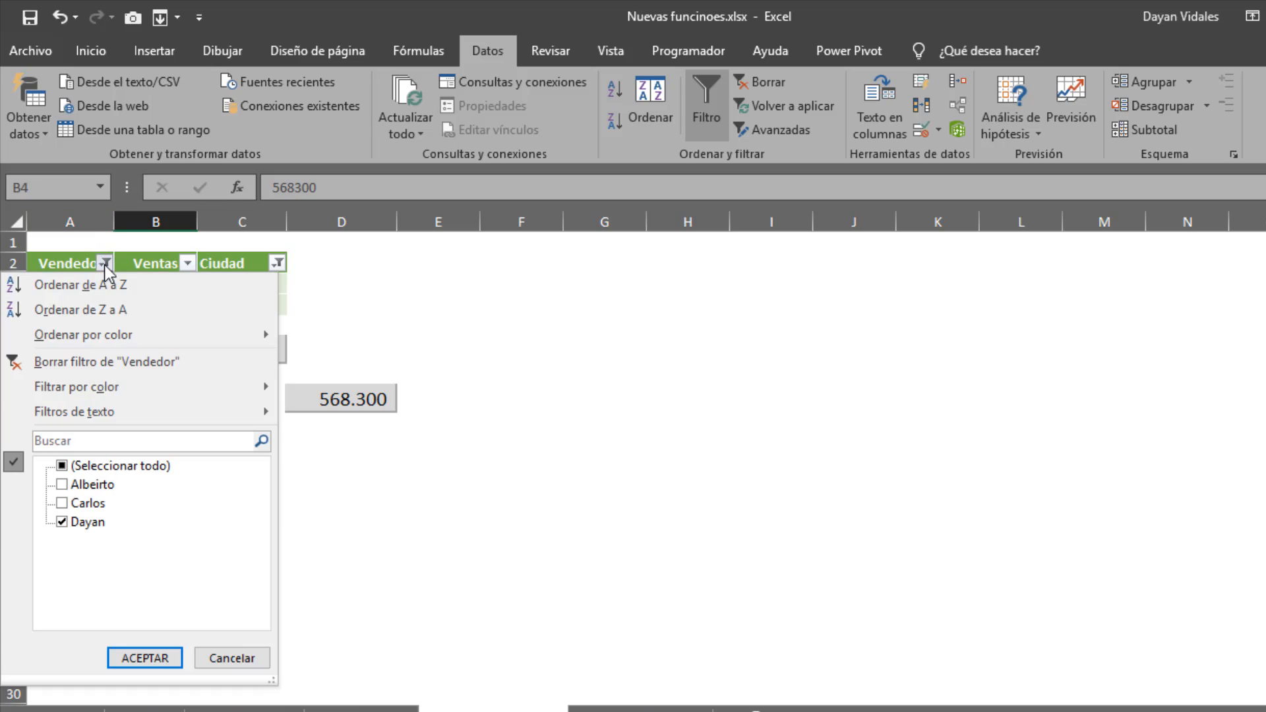
click(75, 363)
click(277, 263)
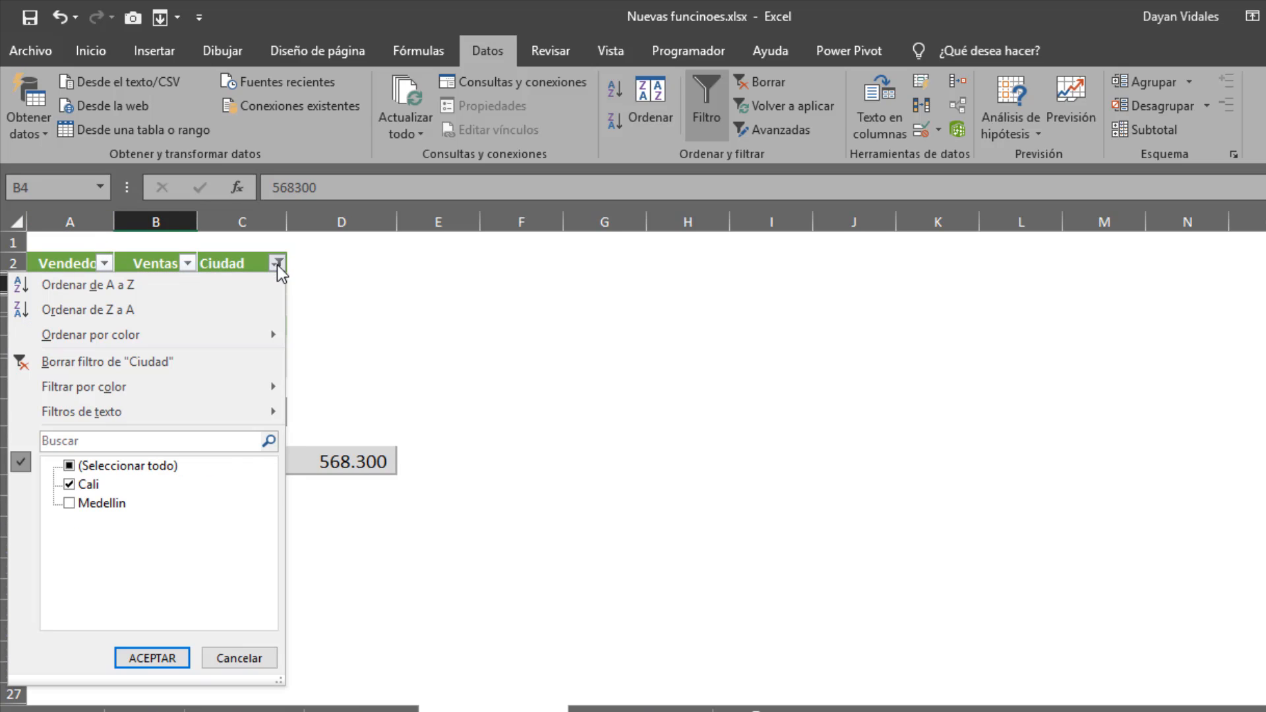
click(184, 370)
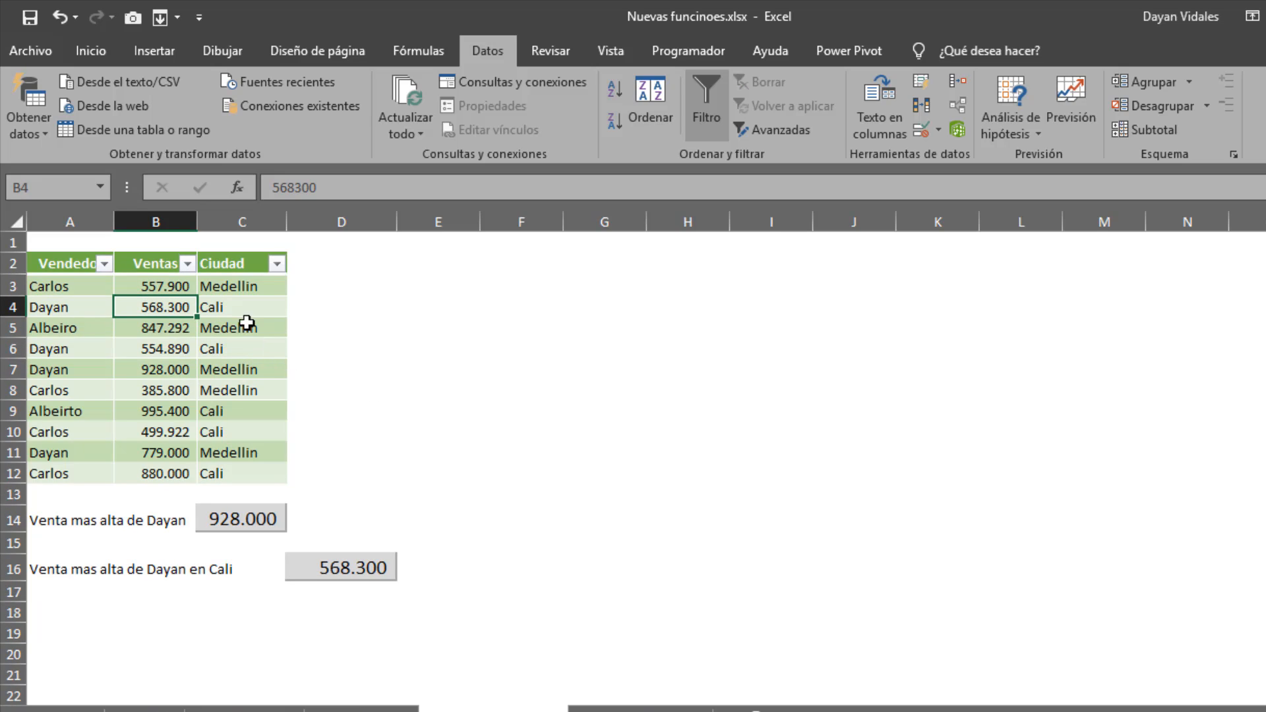
drag(185, 286, 177, 476)
click(486, 503)
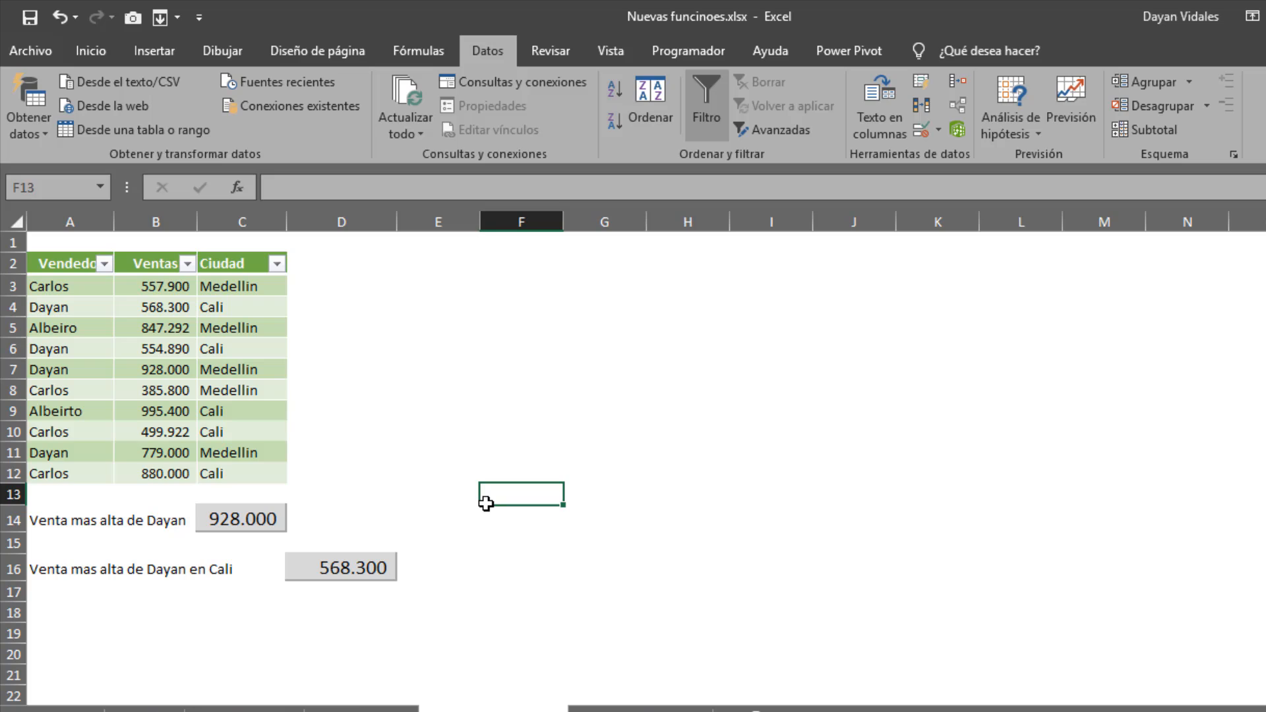
click(383, 470)
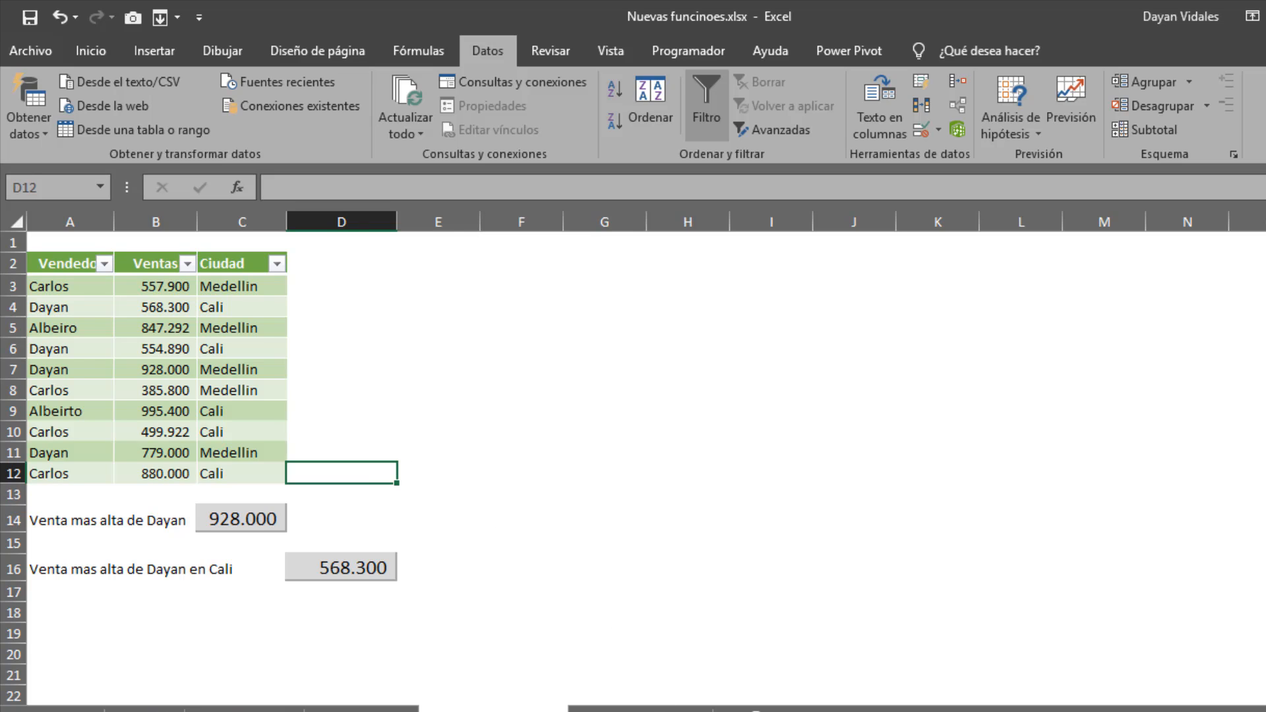
Step: Switch to the MIN.SI.CONJUNTO worksheet and check the lowest-sale label in A18
click(639, 709)
click(413, 505)
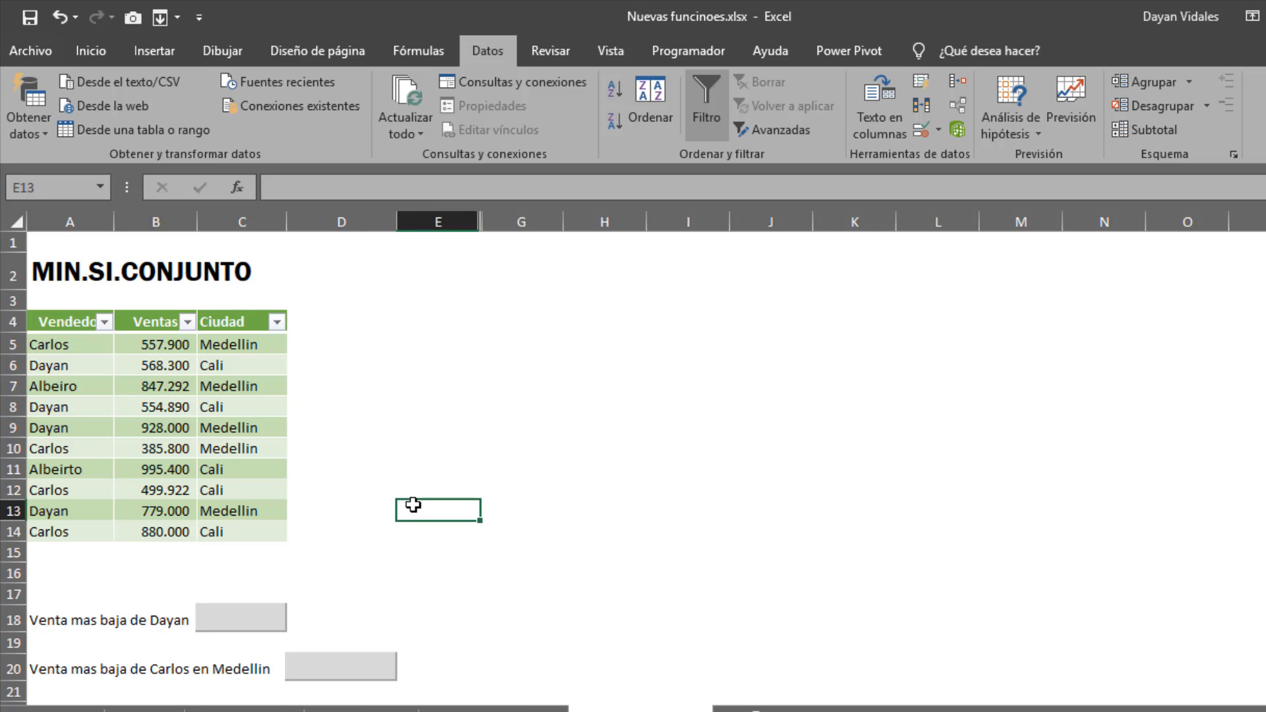
click(493, 709)
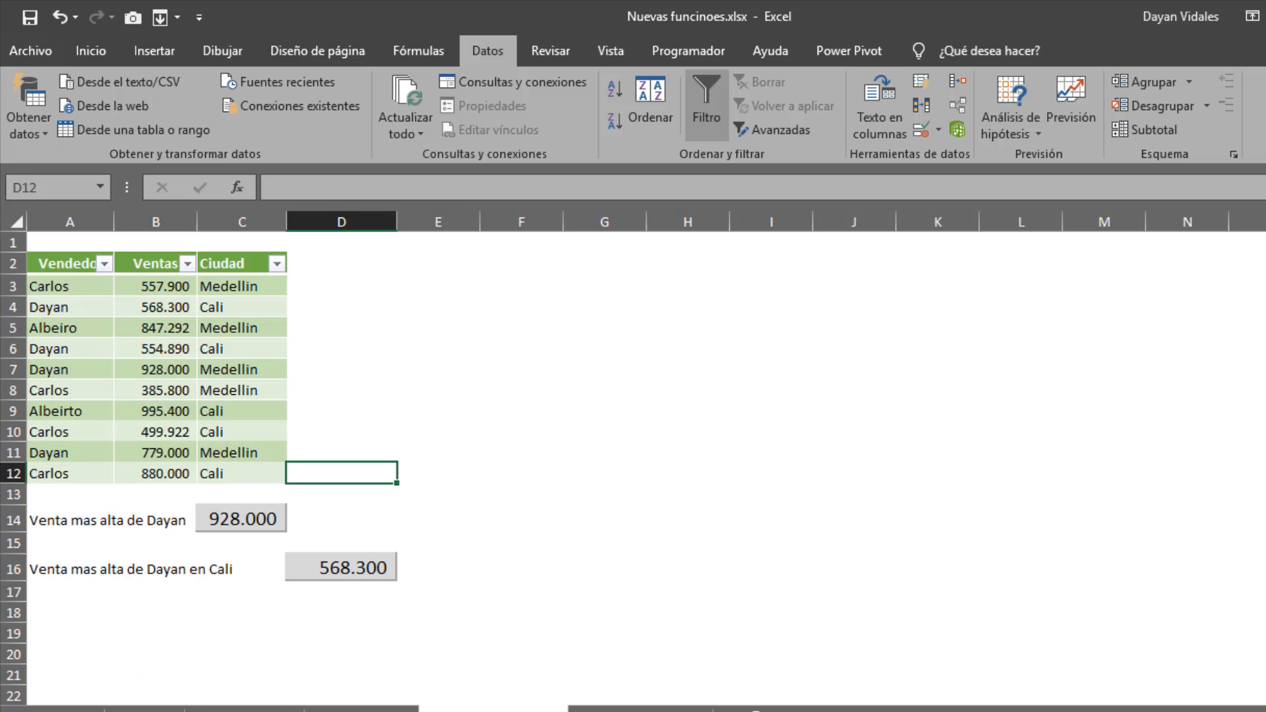
key(ctrl+Page_Down)
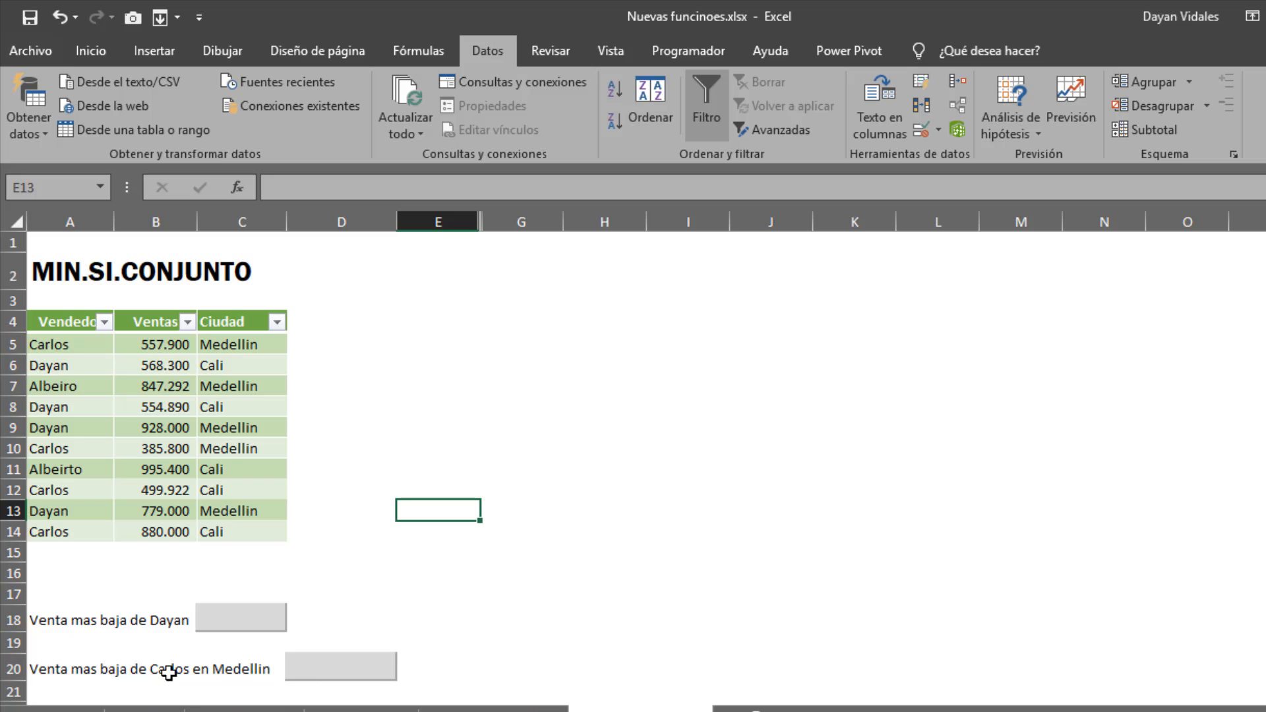
click(69, 598)
click(56, 615)
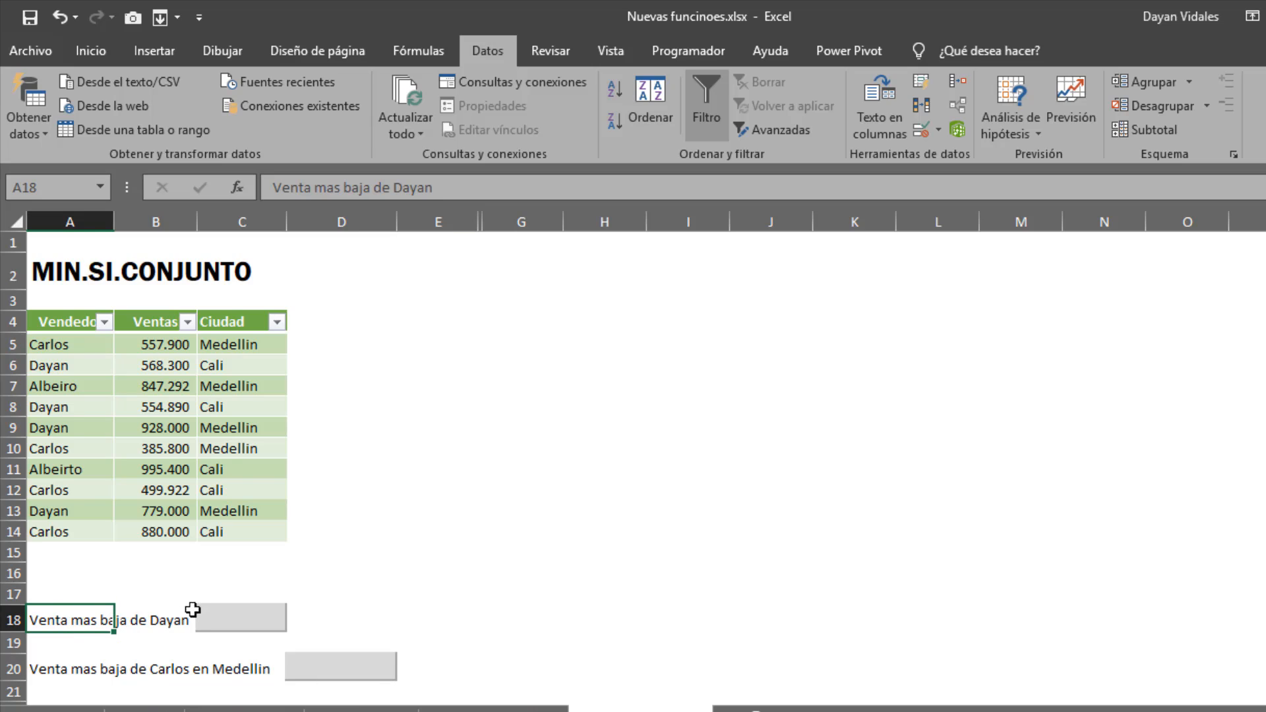
Step: Start a MIN.SI.CONJUNTO formula in C18 with the Ventas values B5:B14 as the minimum range
click(238, 604)
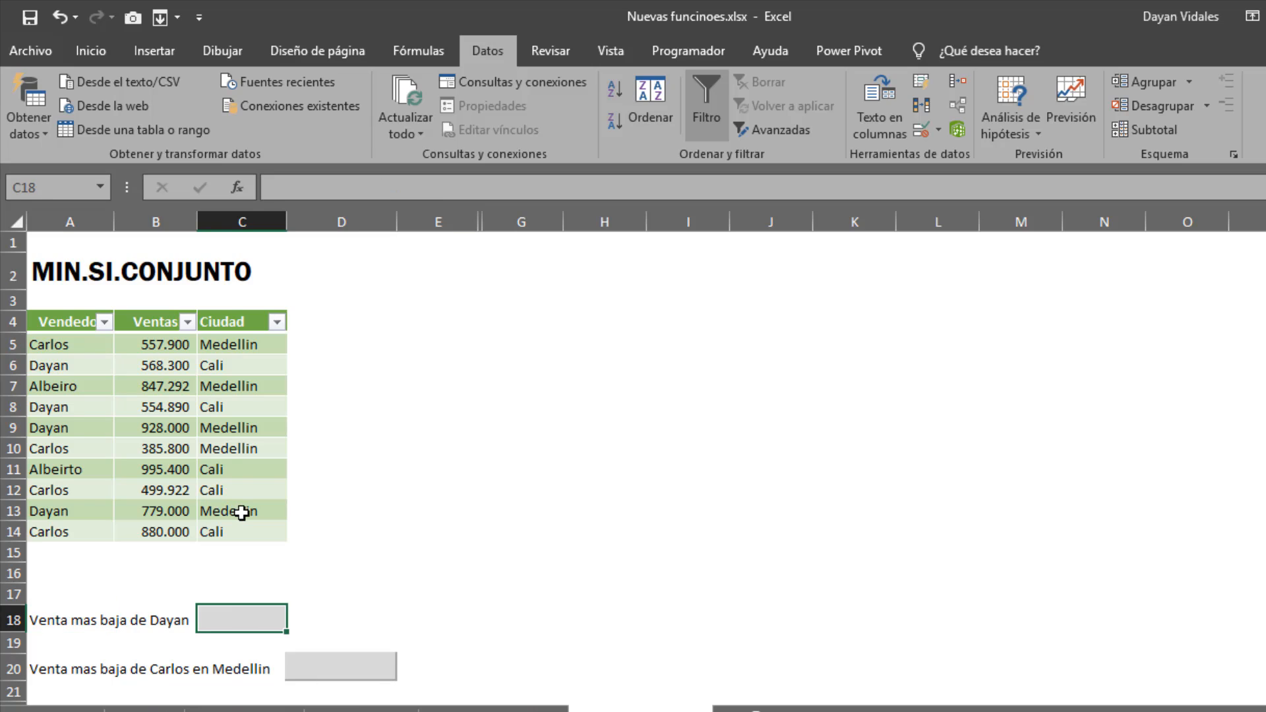
text(=mmin)
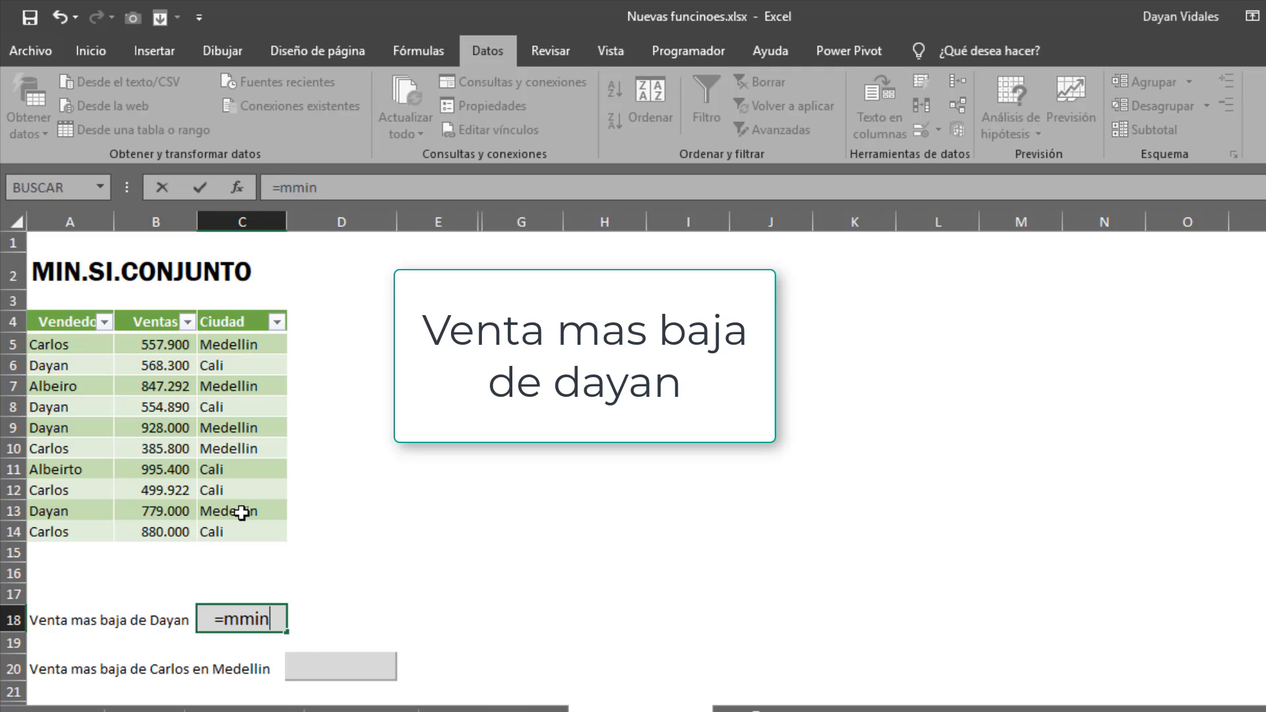
key(BackSpace)
key(BackSpace)
key(BackSpace)
text(in.si)
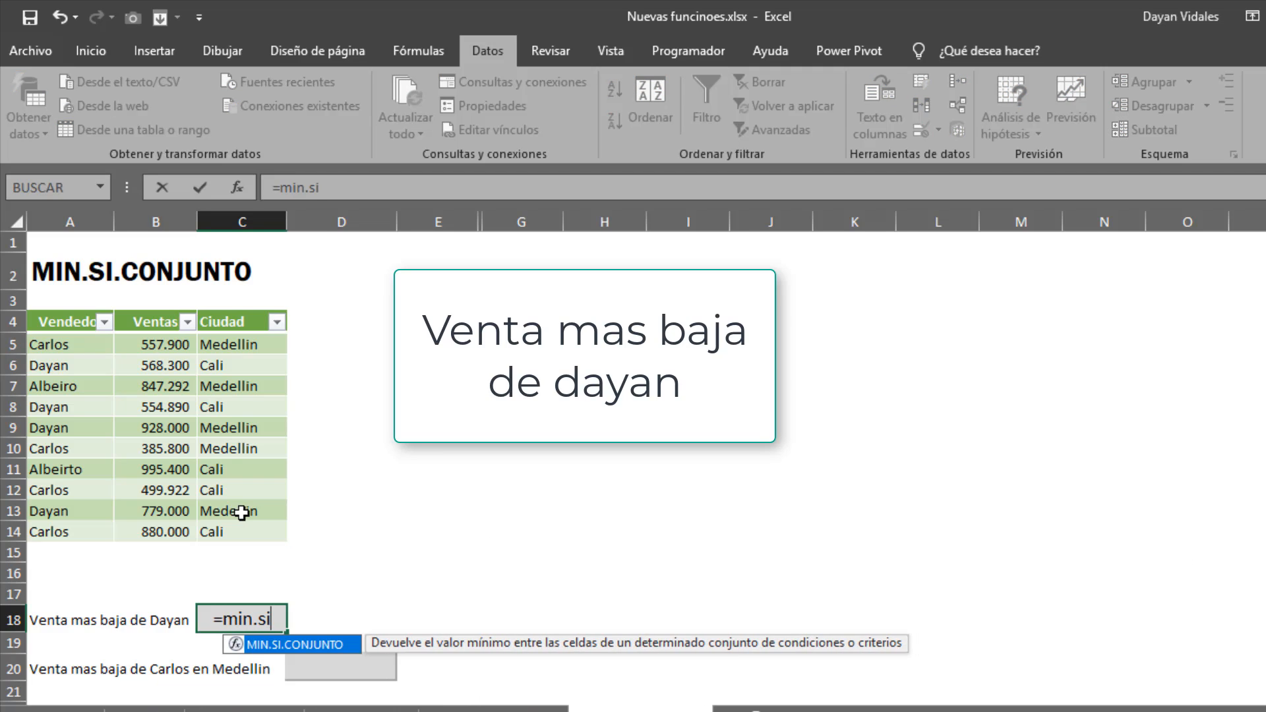
key(Tab)
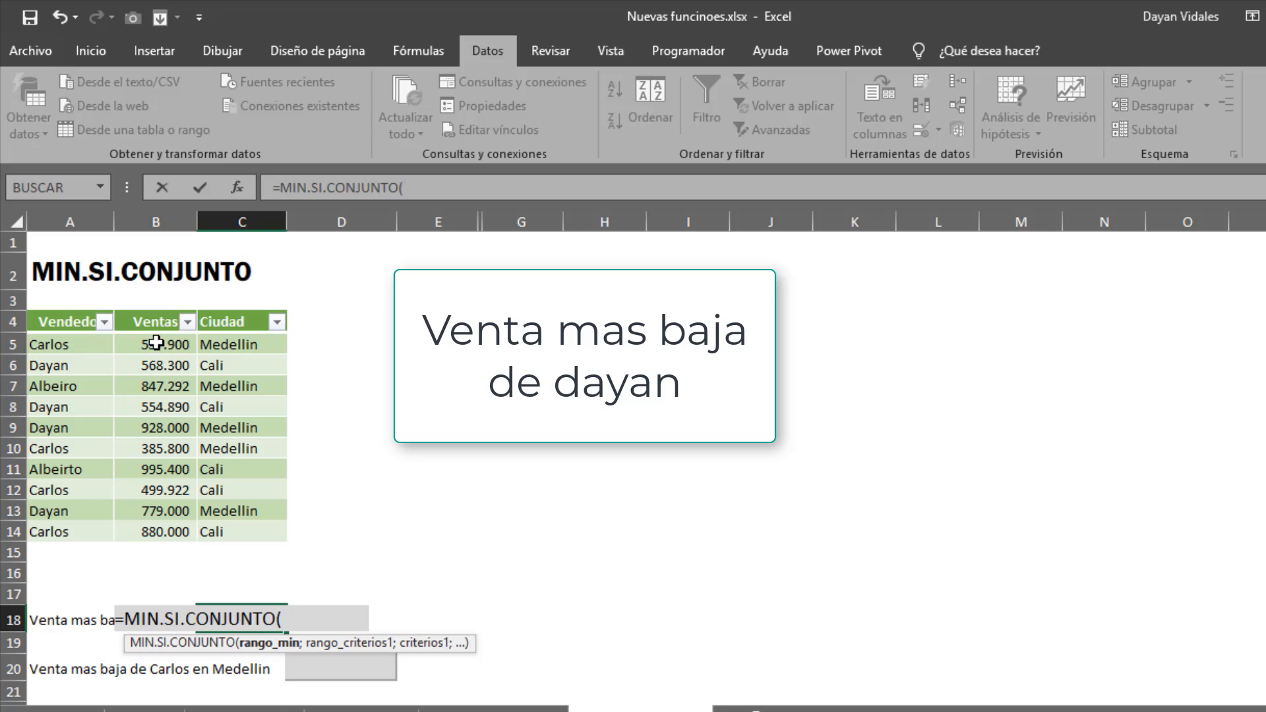
drag(157, 344, 158, 527)
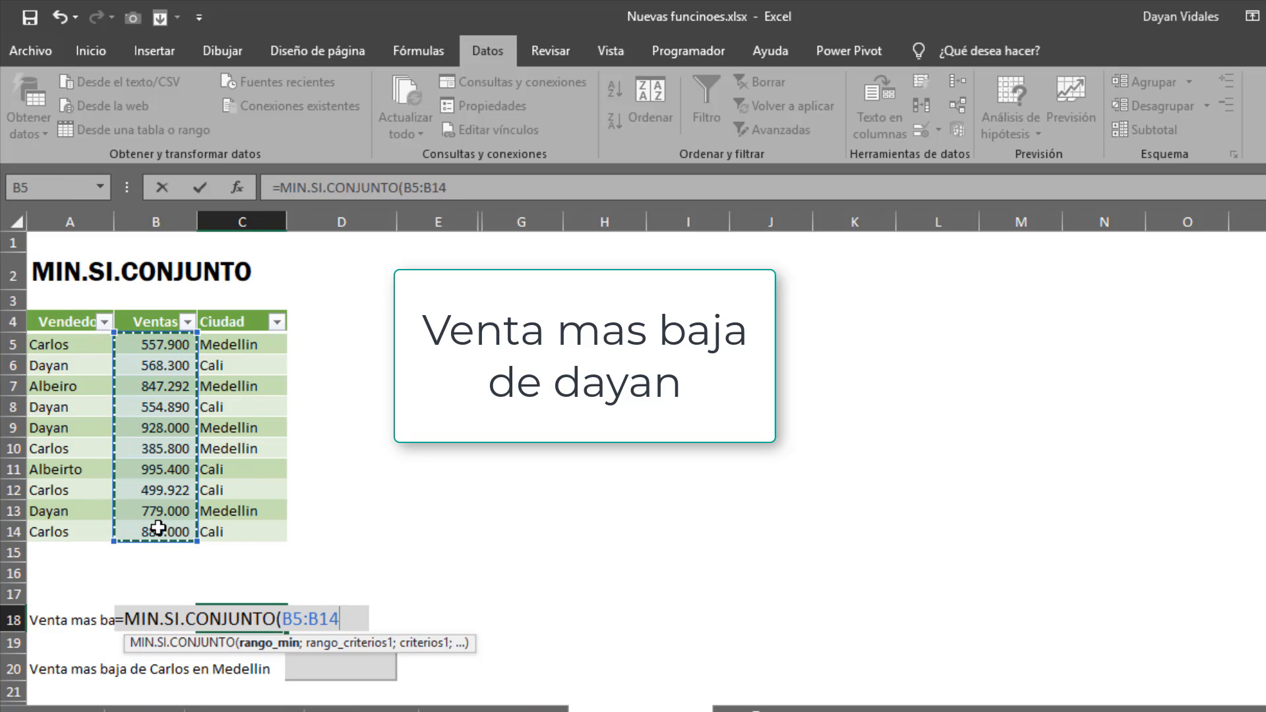
text(;)
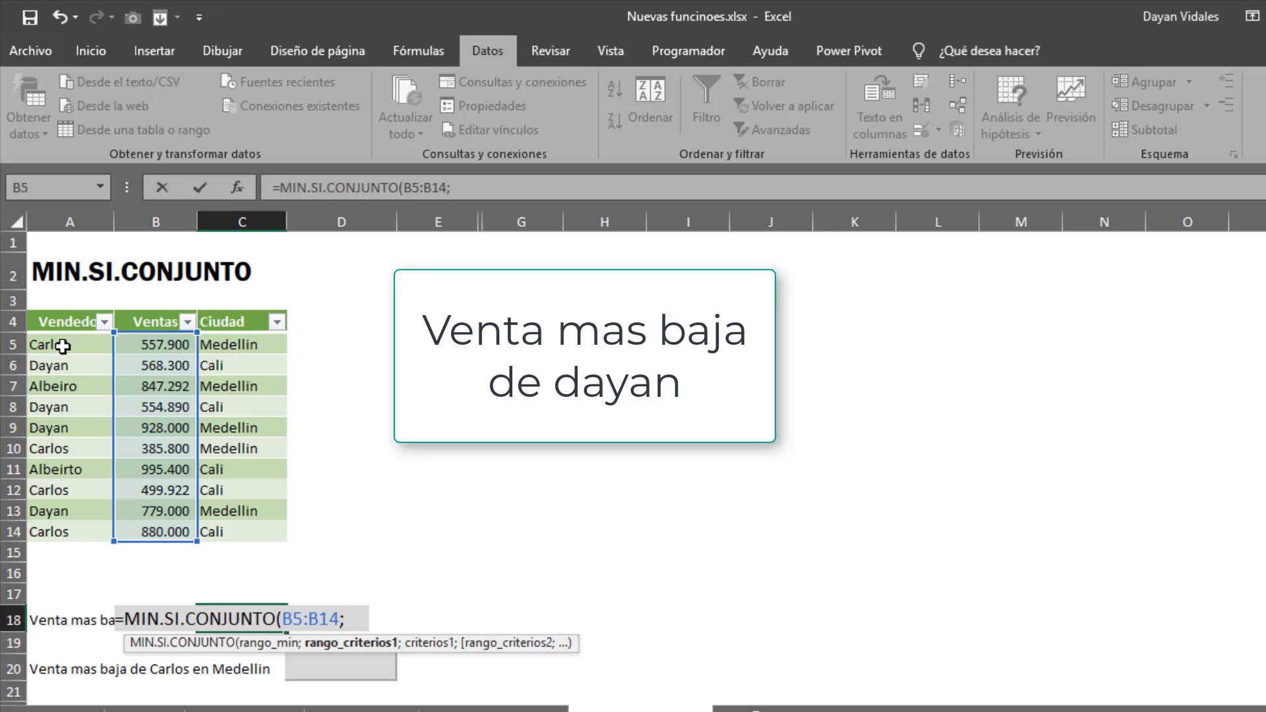
Step: Complete the C18 formula with criteria range A5:A14 and the salesperson's name from the row 18 label as the criterion
drag(63, 346, 71, 527)
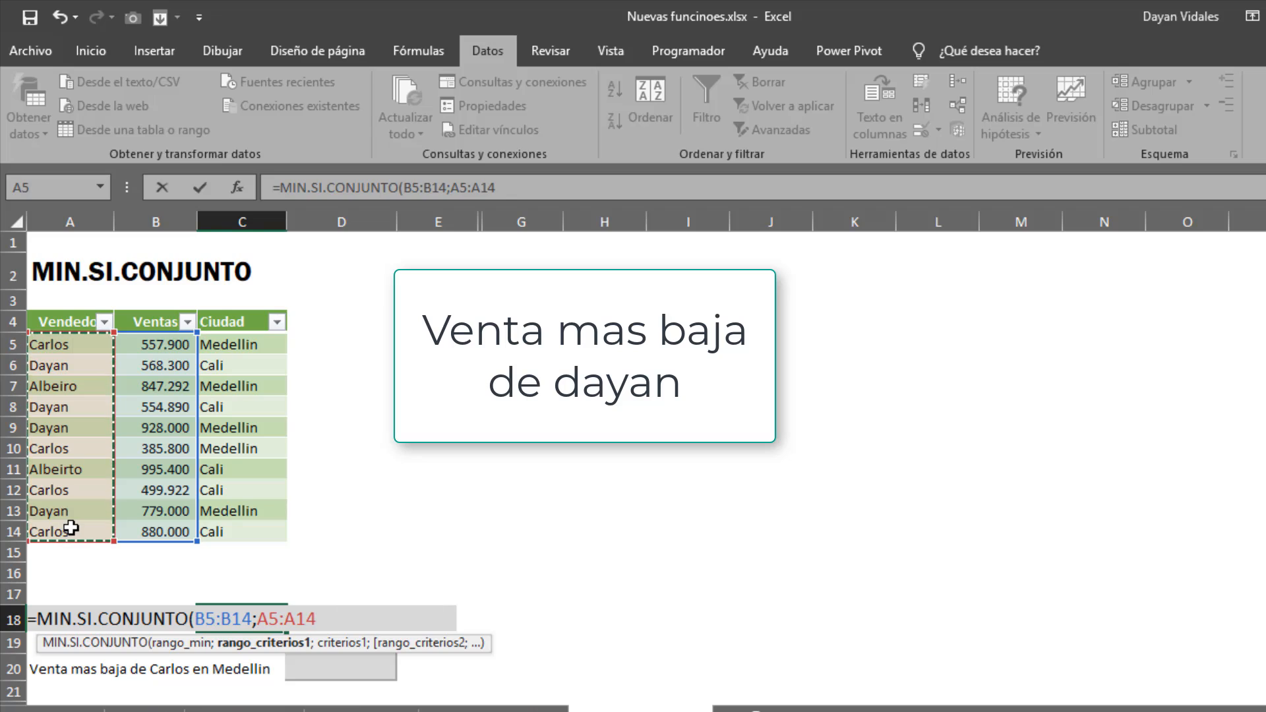
text(;)
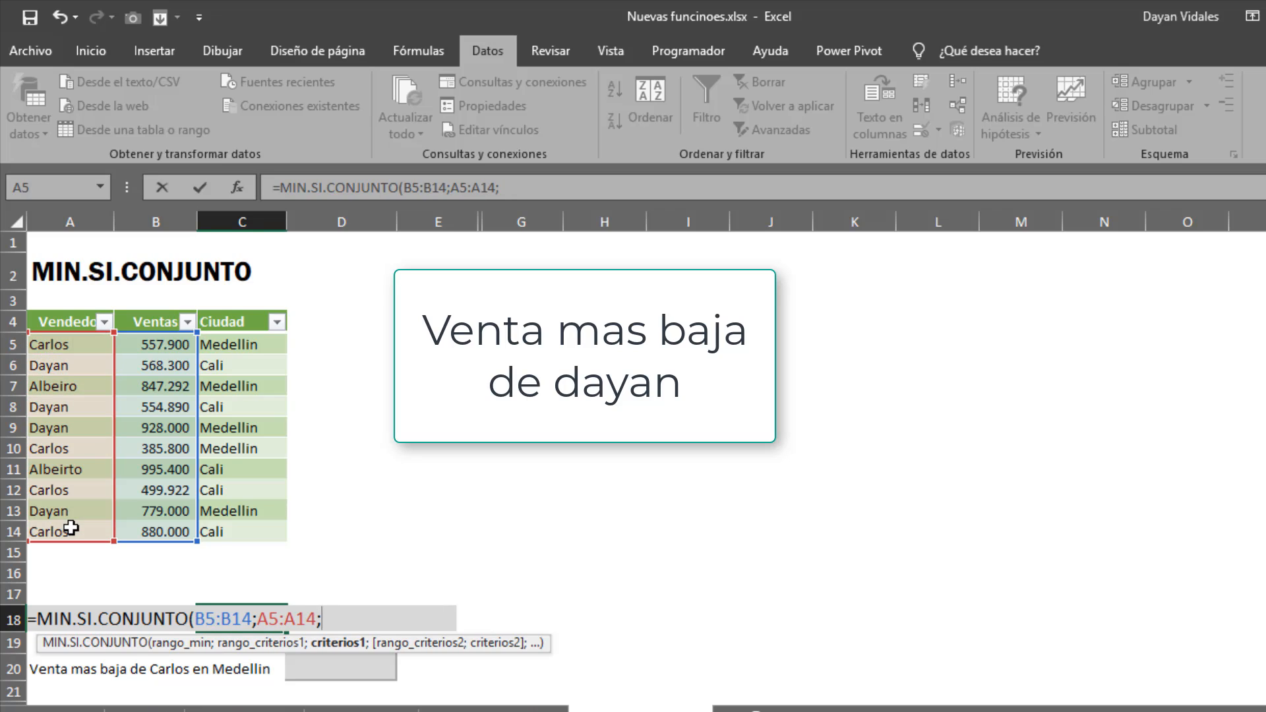
text("Dayan)
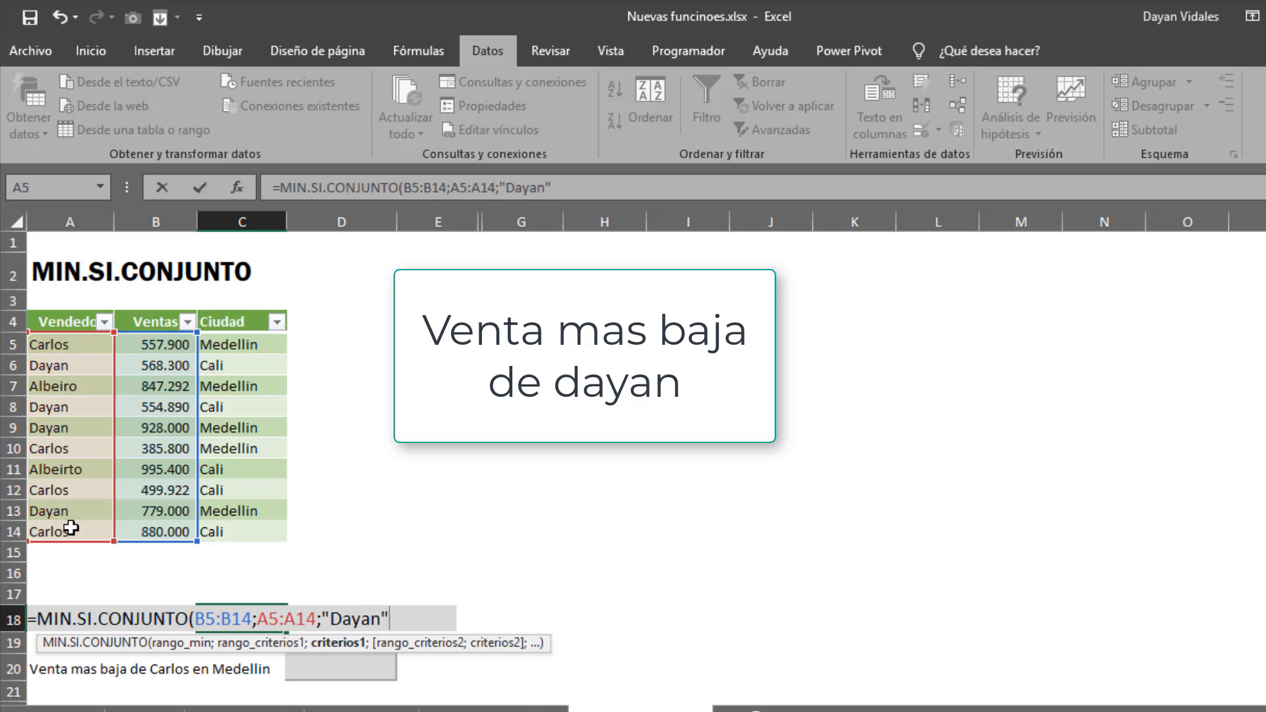
text("))
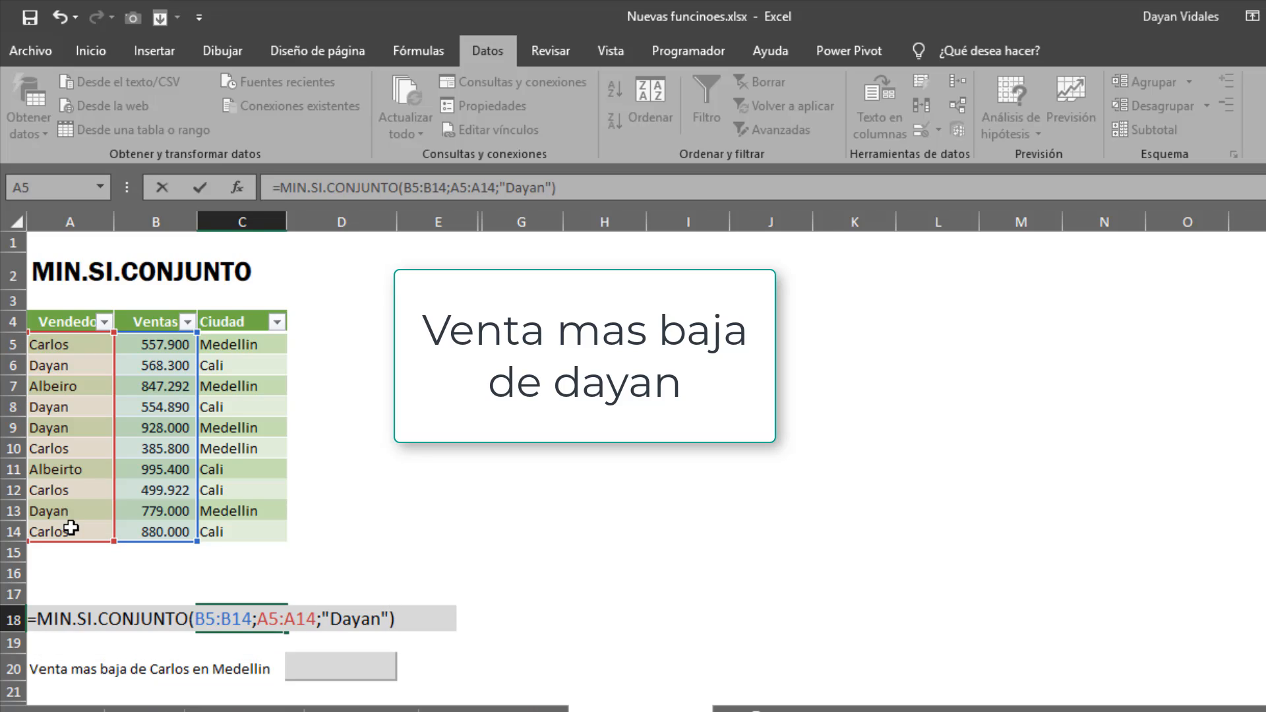
key(Return)
key(Up)
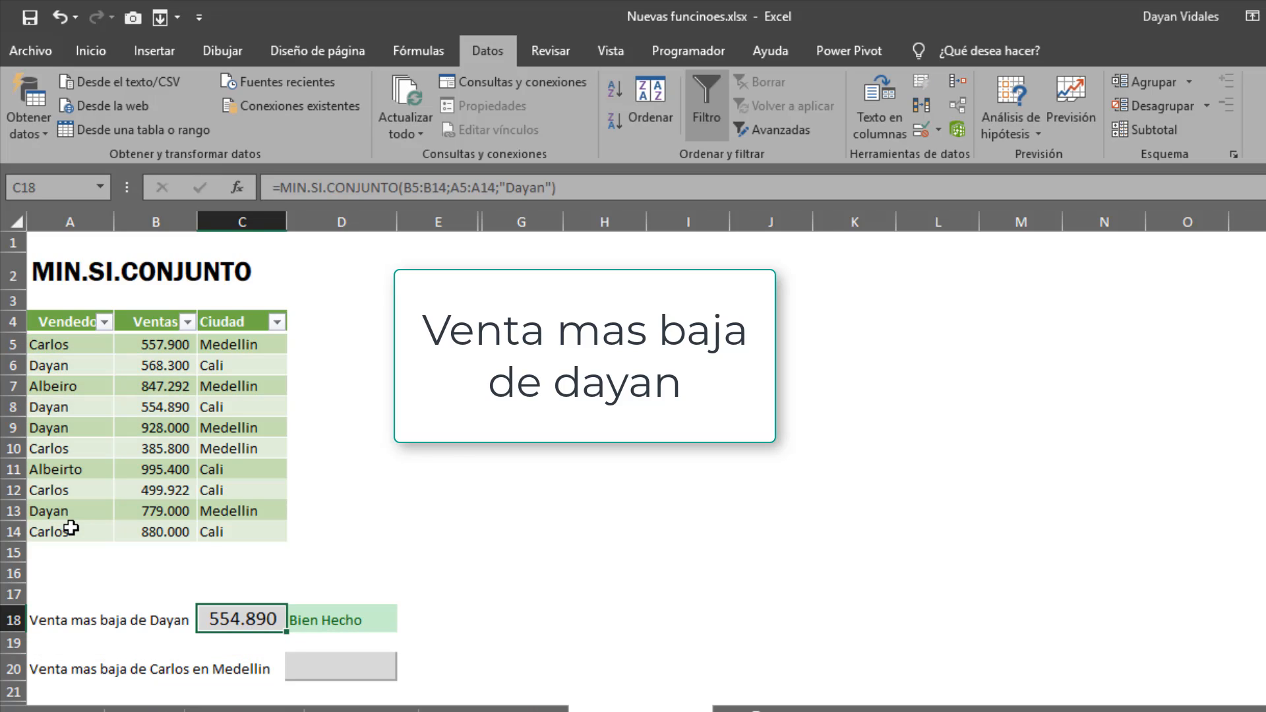
Step: Filter the Vendedor column to show only the salesperson named in the row 18 label
click(104, 321)
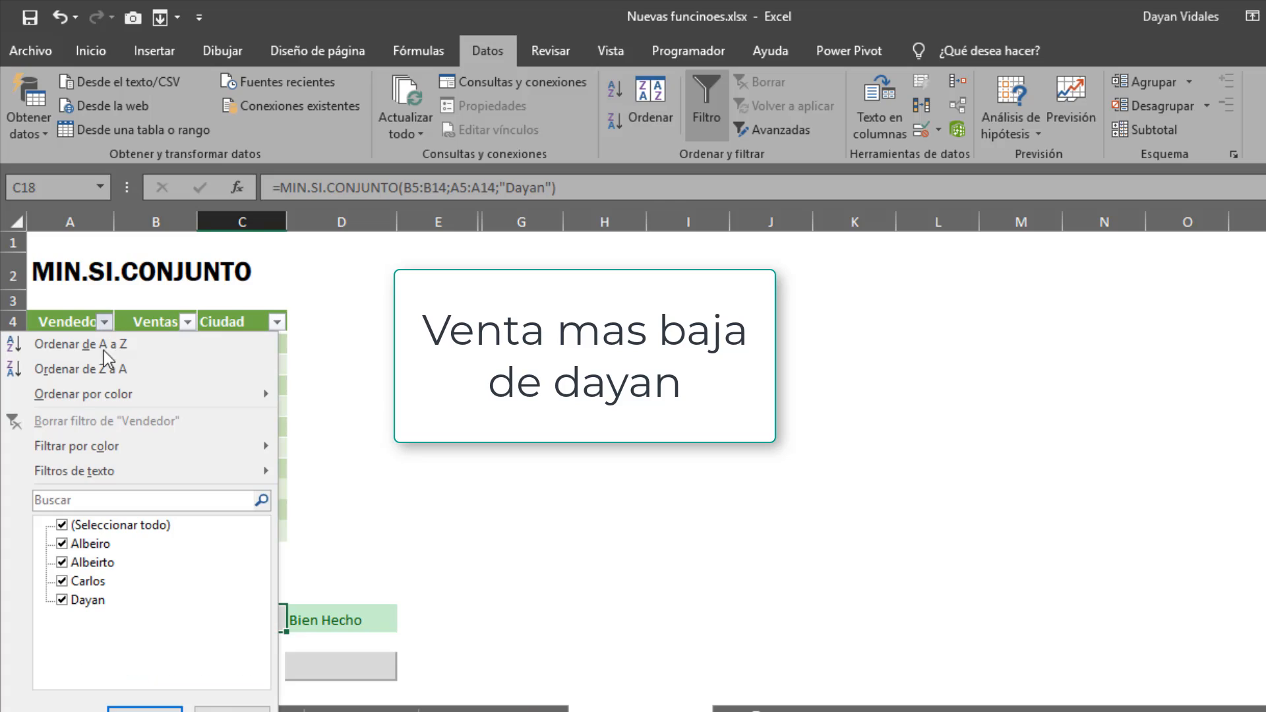
click(81, 526)
click(62, 599)
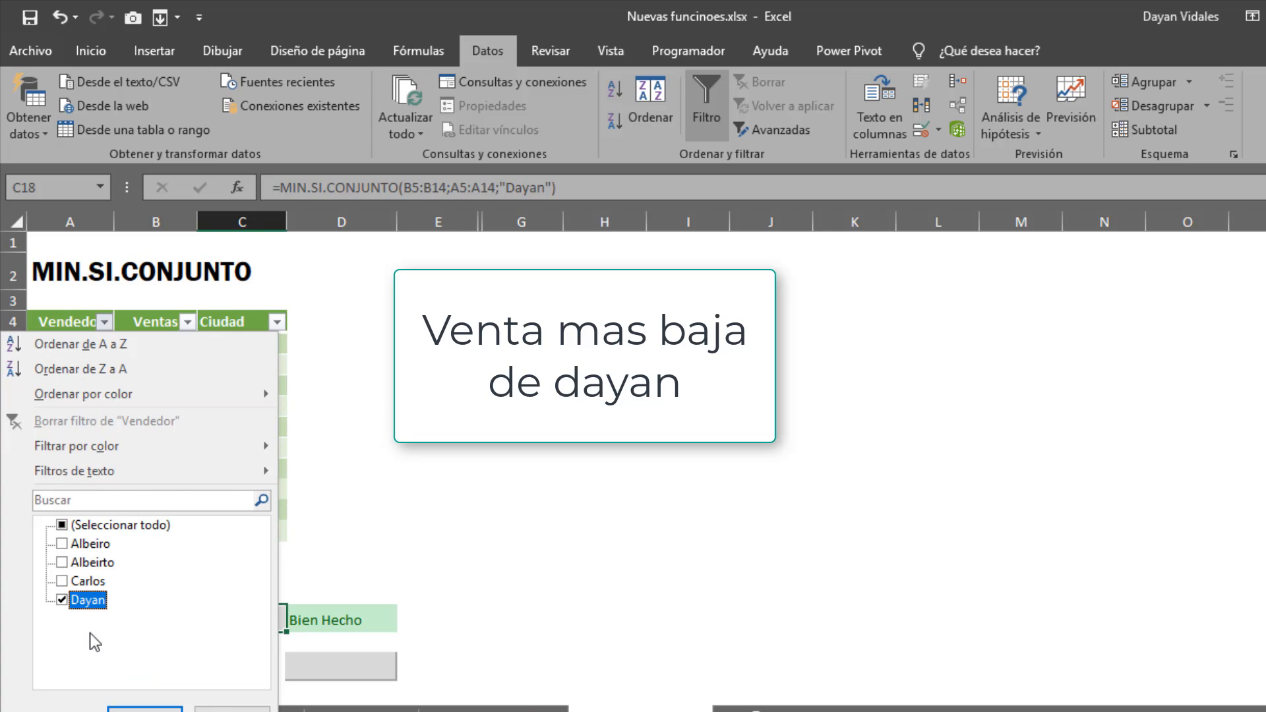
click(128, 707)
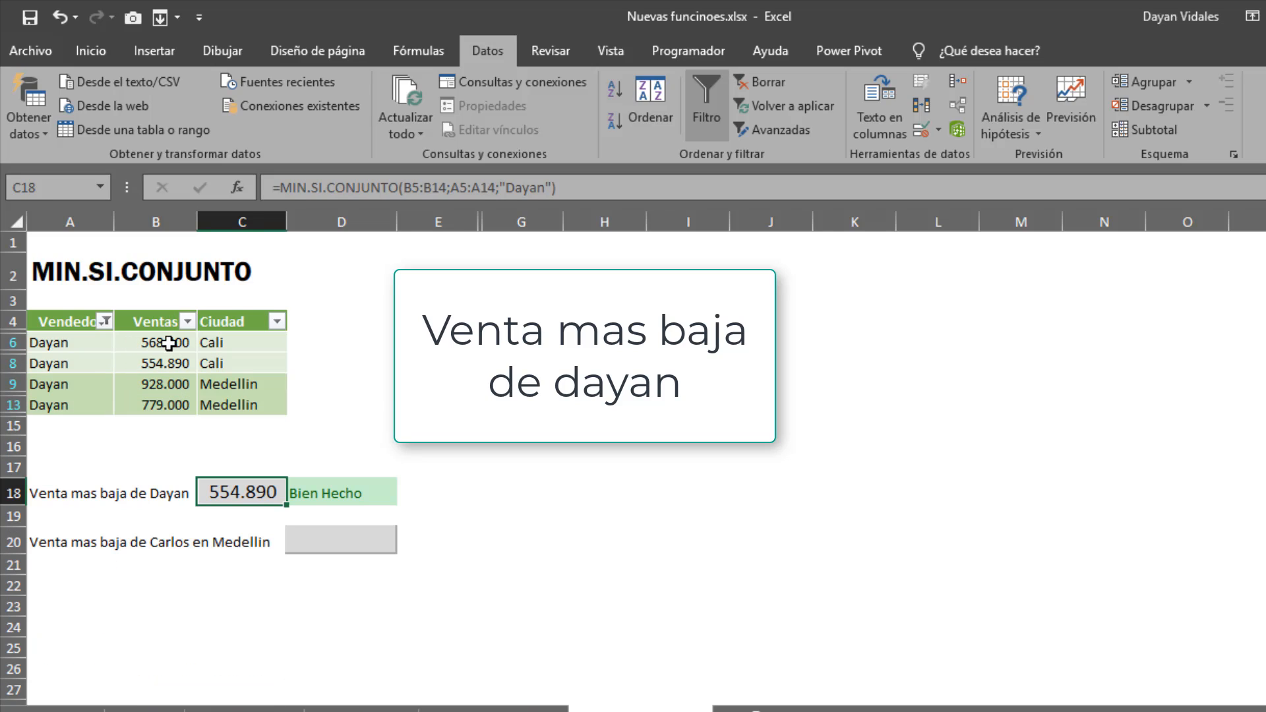
Step: Compare the filtered Ventas values with the result in C18 and clear the Vendedor filter
click(168, 365)
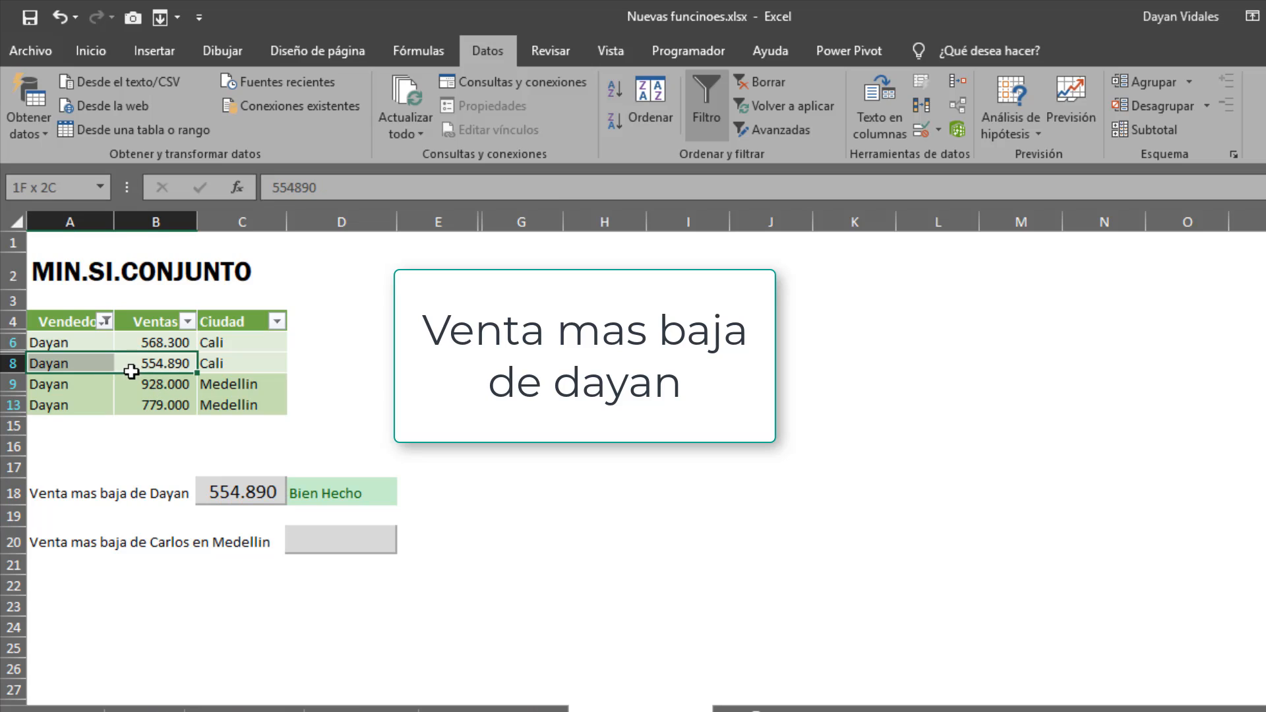
drag(159, 371, 67, 362)
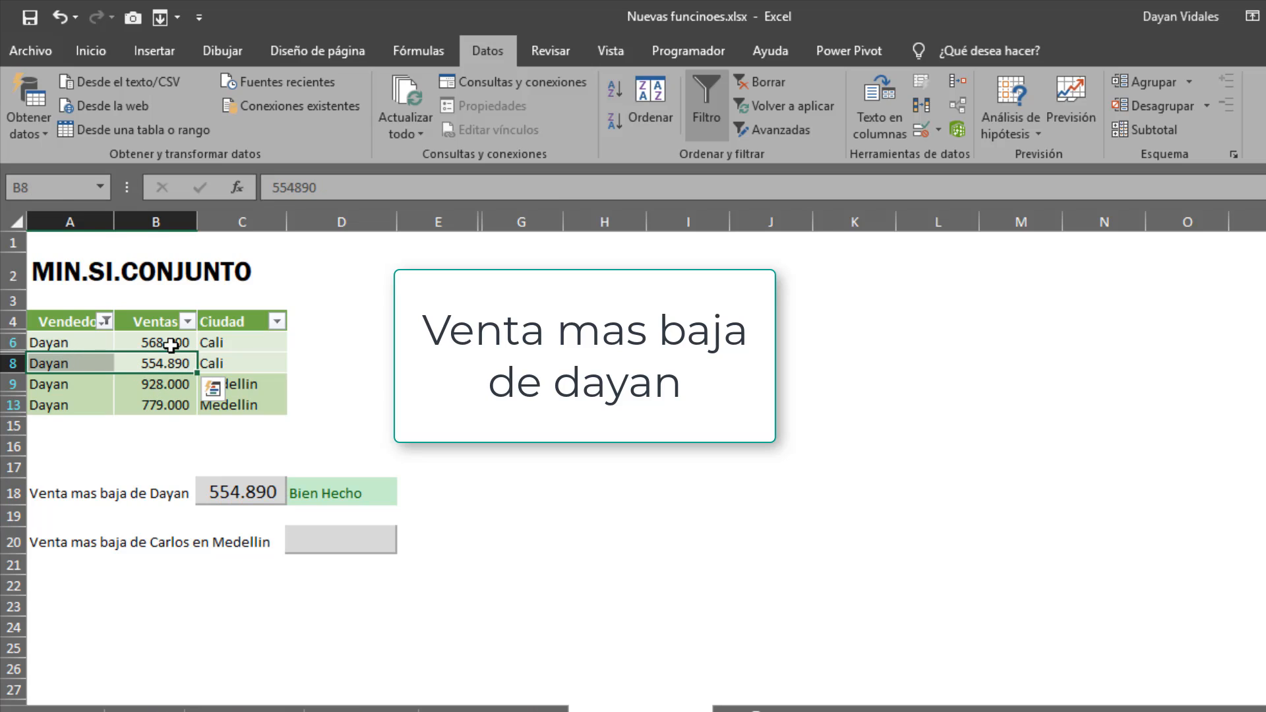
click(170, 343)
click(159, 385)
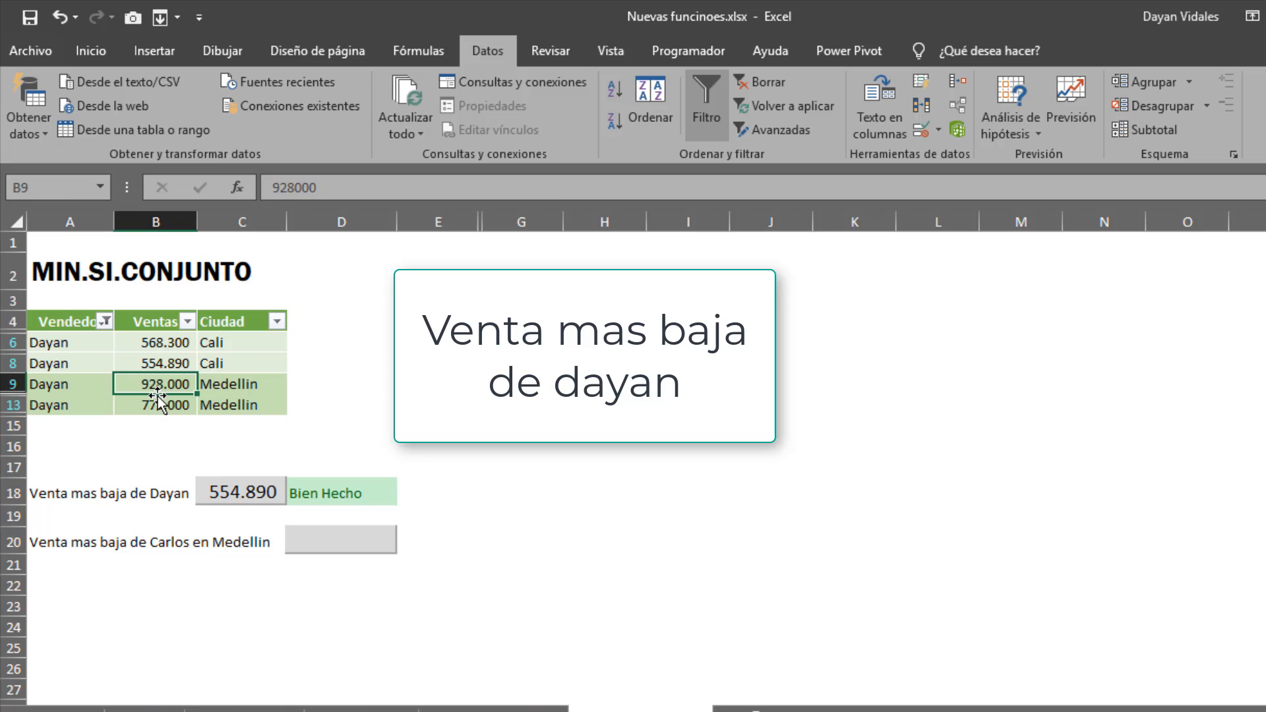
click(104, 321)
click(67, 425)
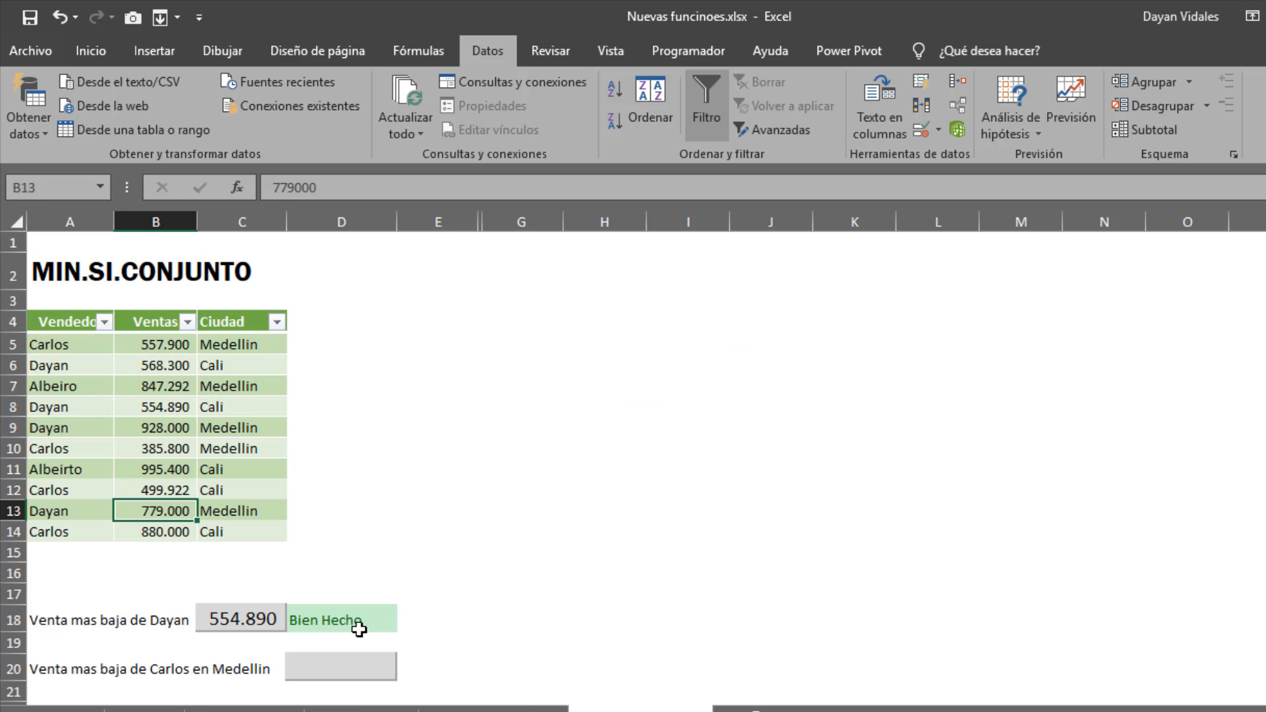
Step: Examine the row 20 label for the salesperson and city conditions of the second lowest-sale calculation
click(349, 662)
key(Left)
key(Left)
key(Left)
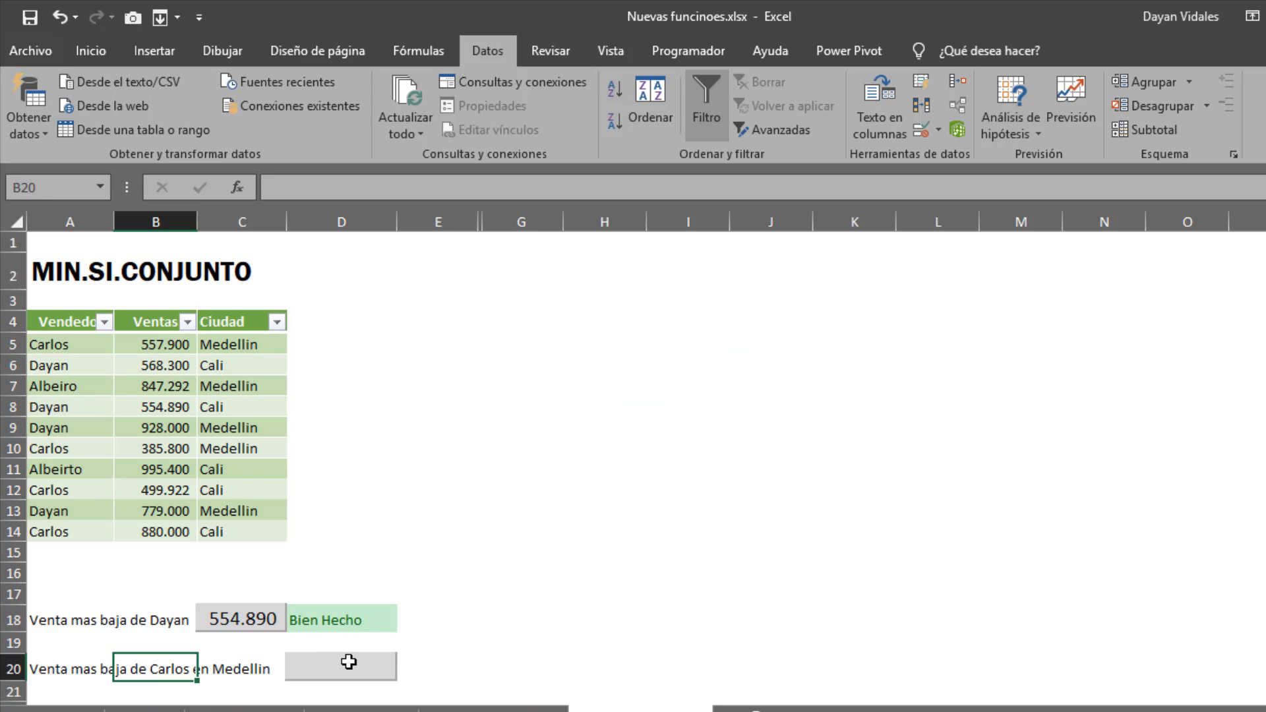
key(Right)
key(Right)
key(Right)
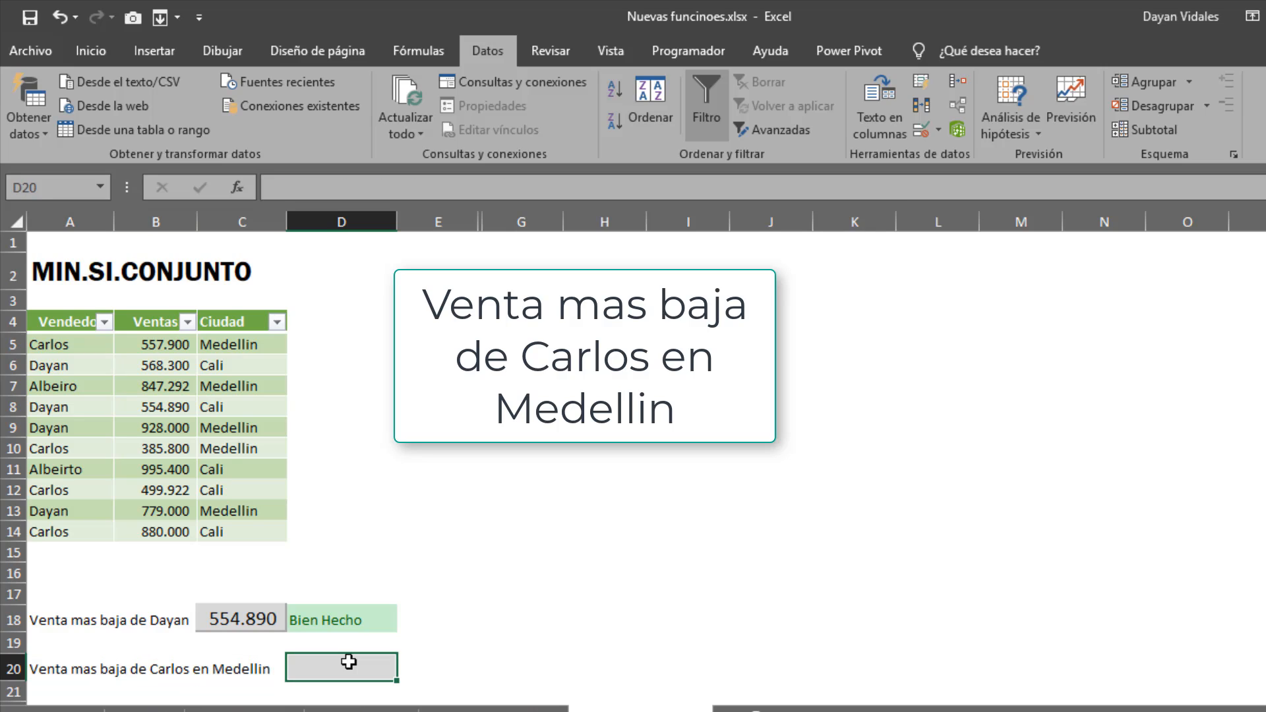
key(Left)
key(Left)
key(Left)
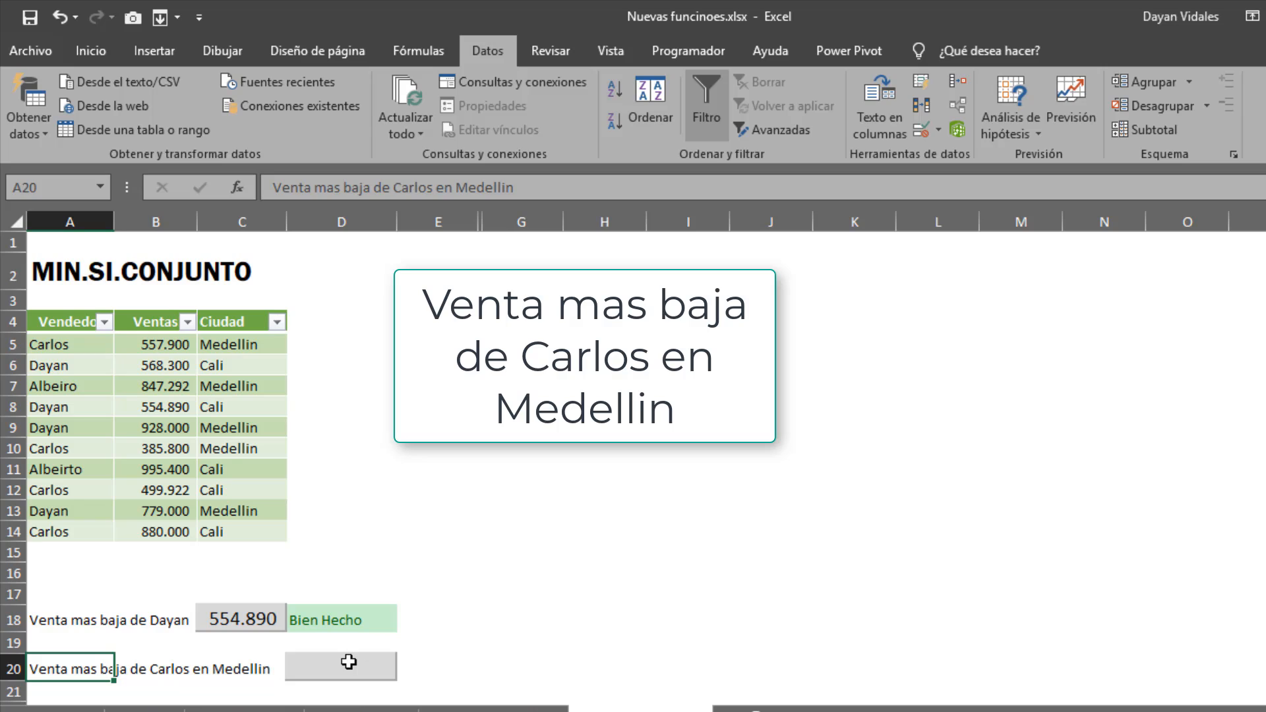
key(Right)
ctrl+click(261, 675)
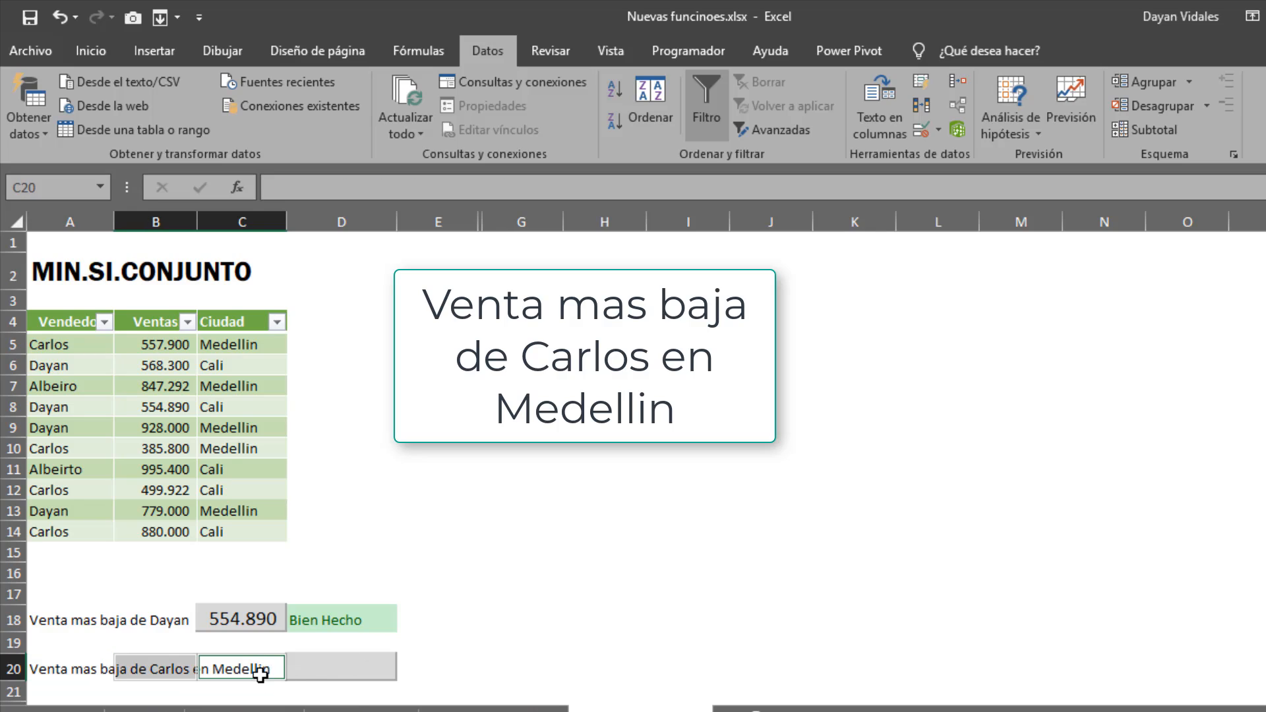
Step: Start a MIN.SI.CONJUNTO formula in D20 with the Ventas values B5:B14 as the minimum range
click(356, 668)
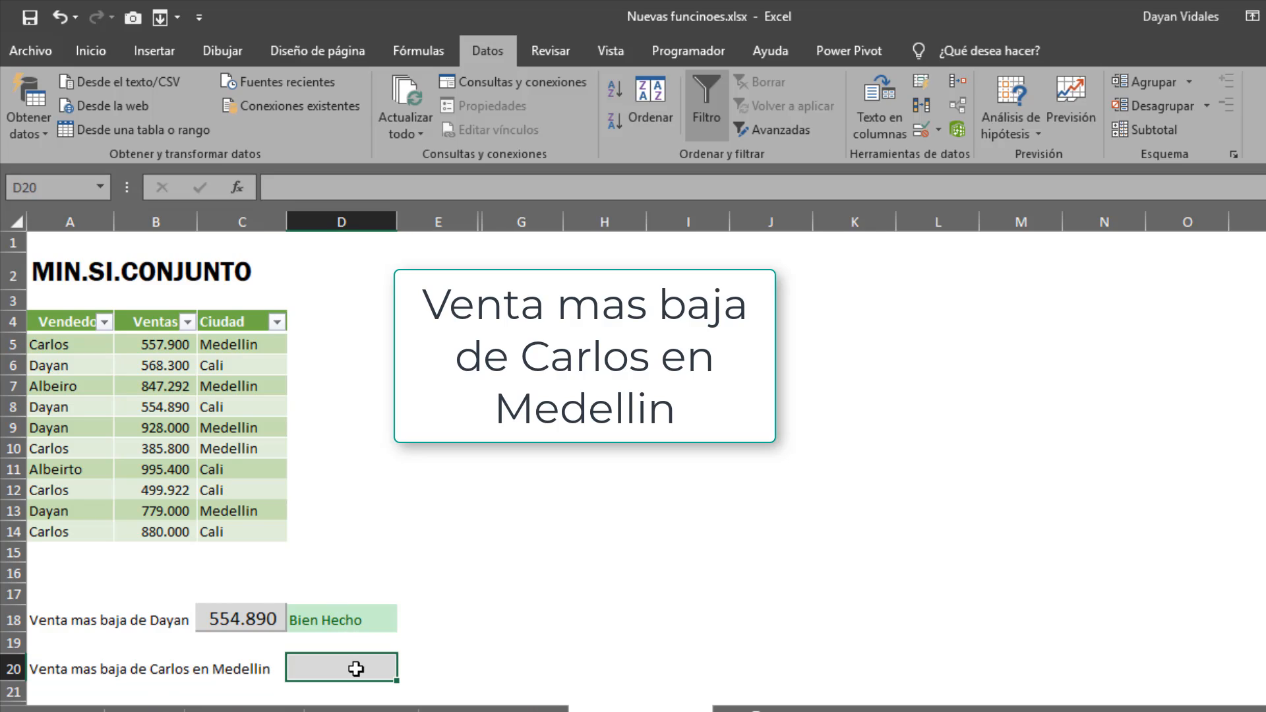
text(=min)
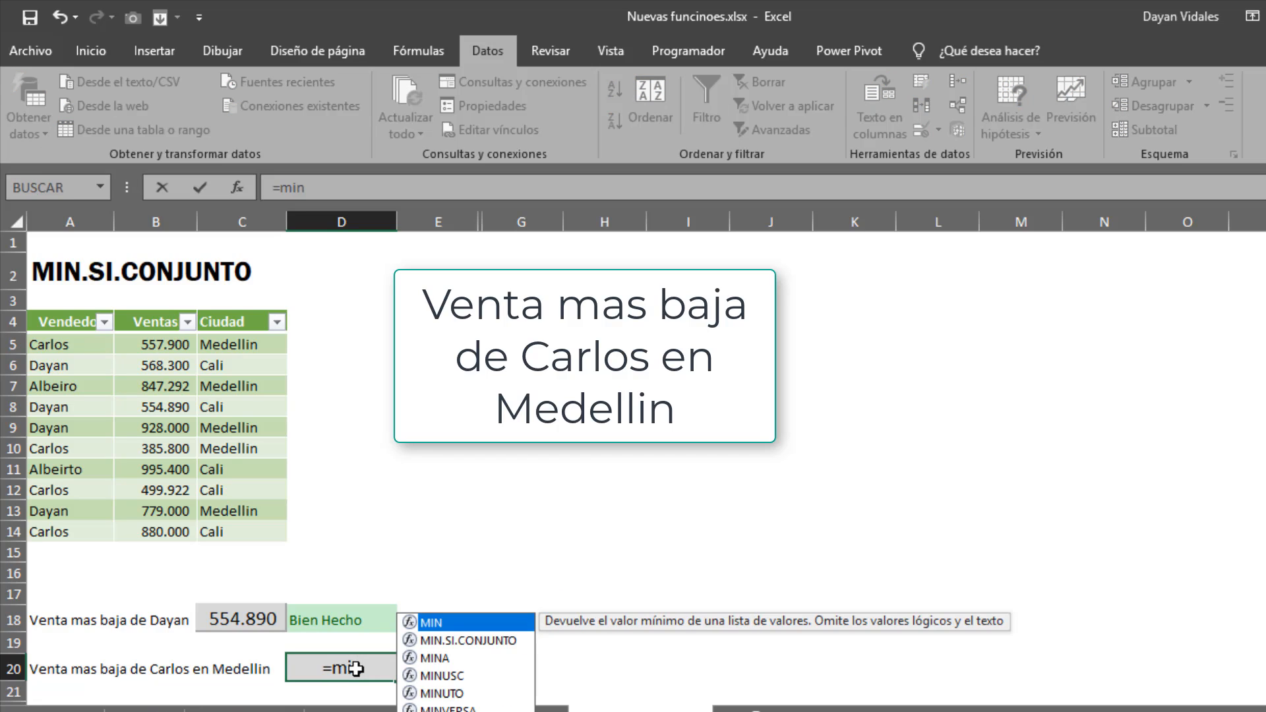
key(Down)
key(Tab)
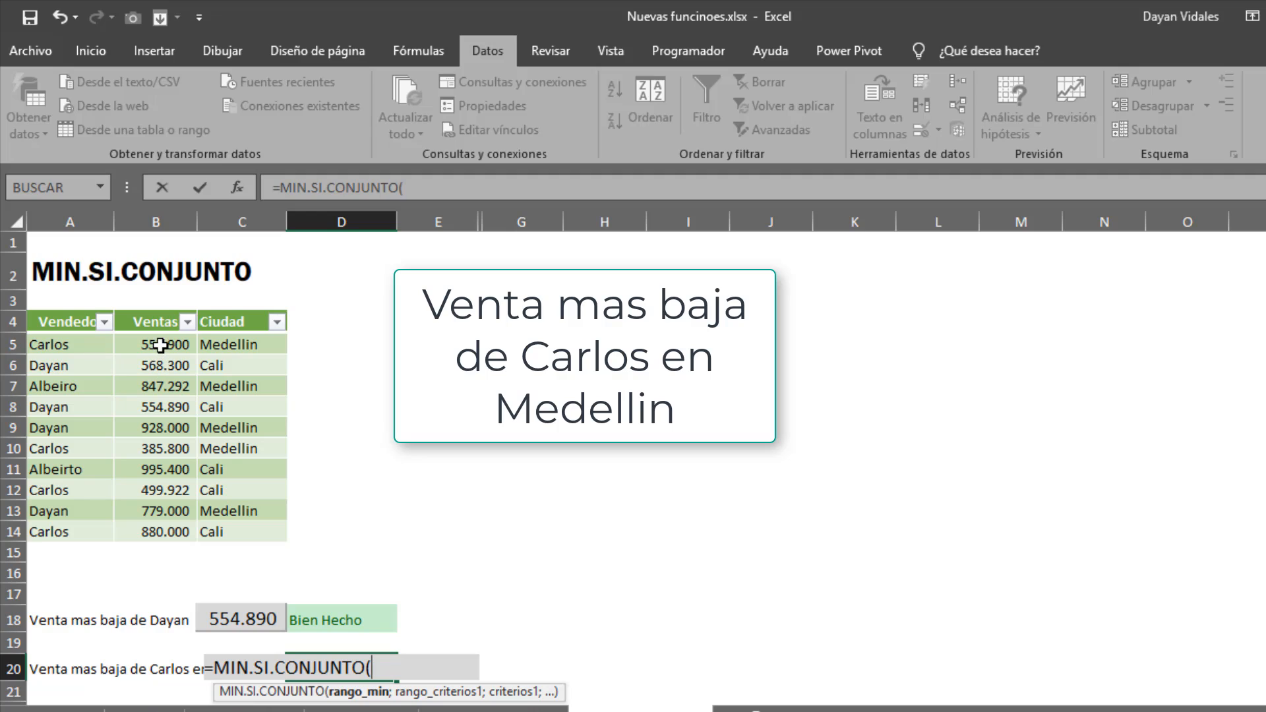
drag(161, 344, 151, 534)
text(;)
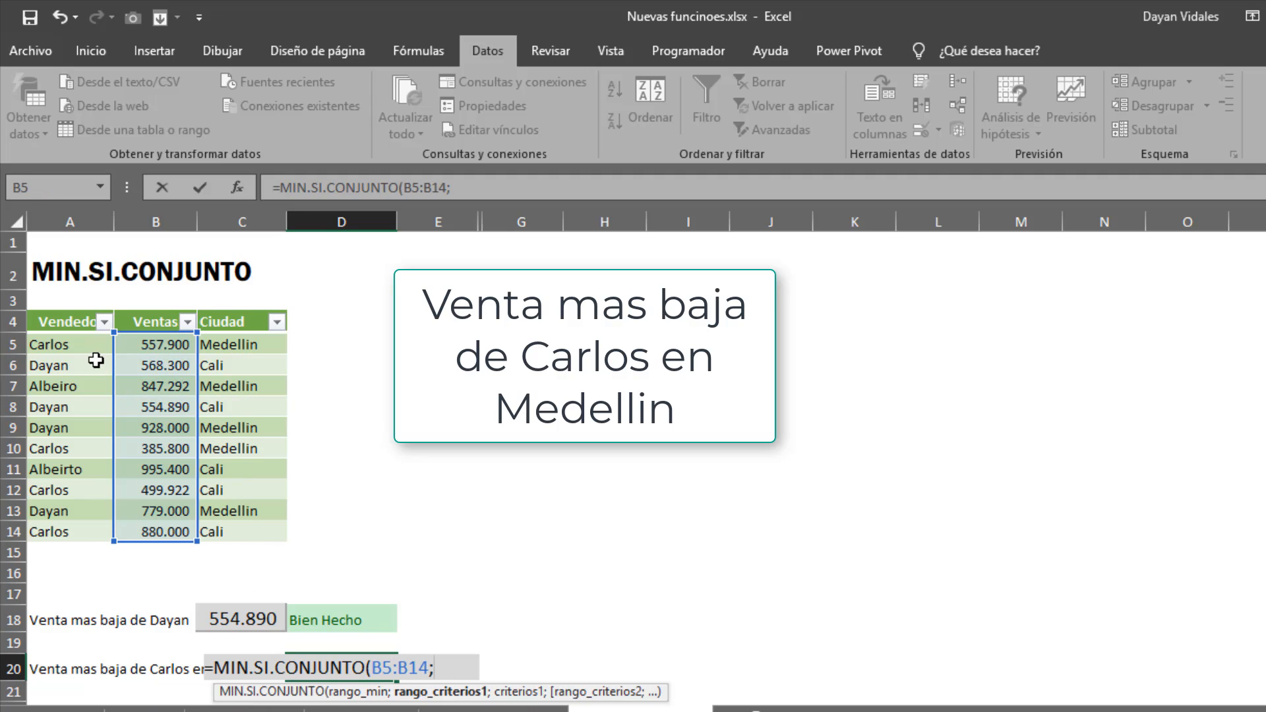
Step: Add A5:A14 as the first criteria range of the D20 formula, matched to the salesperson's name from the row 20 label
drag(92, 354, 86, 537)
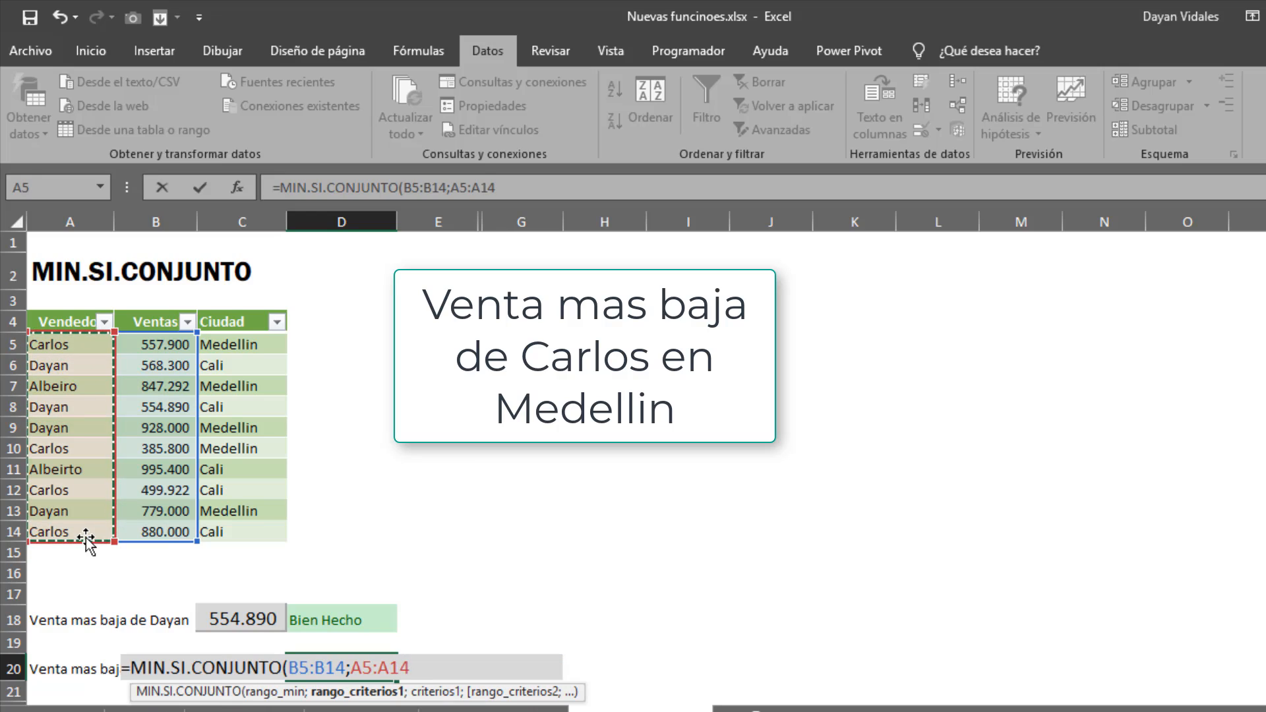
text(;"Ca)
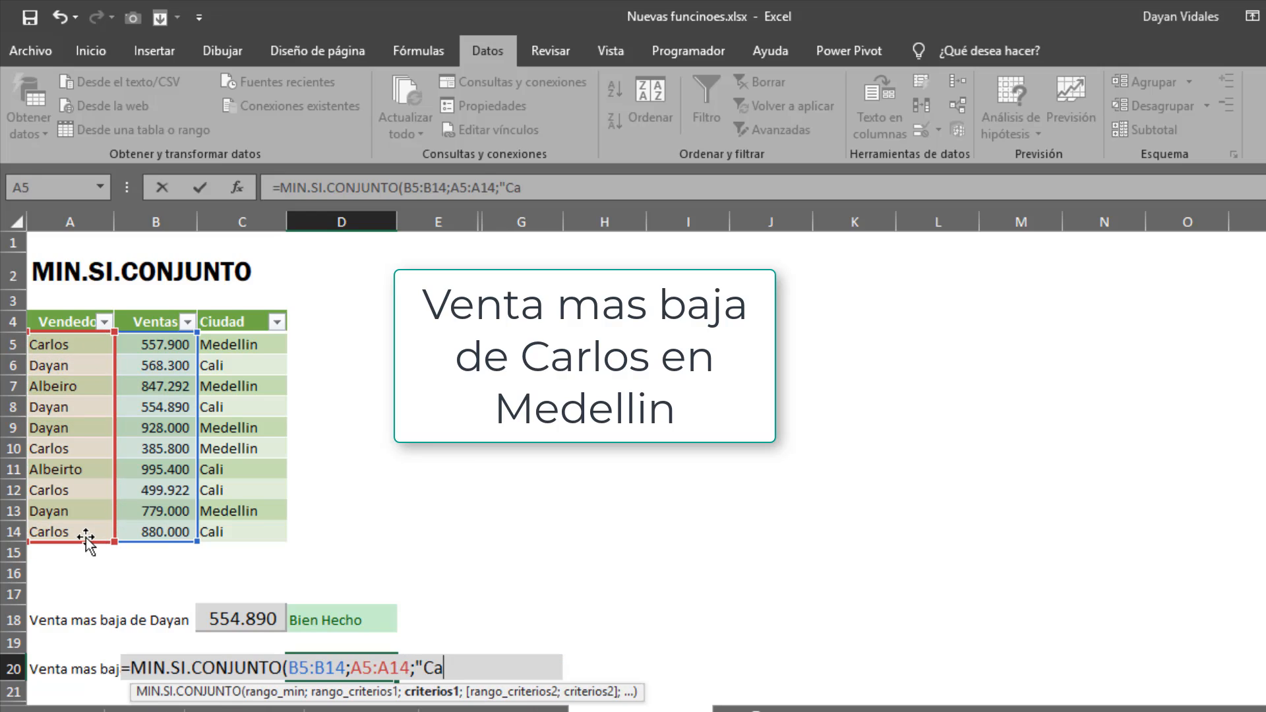
text(rlos";)
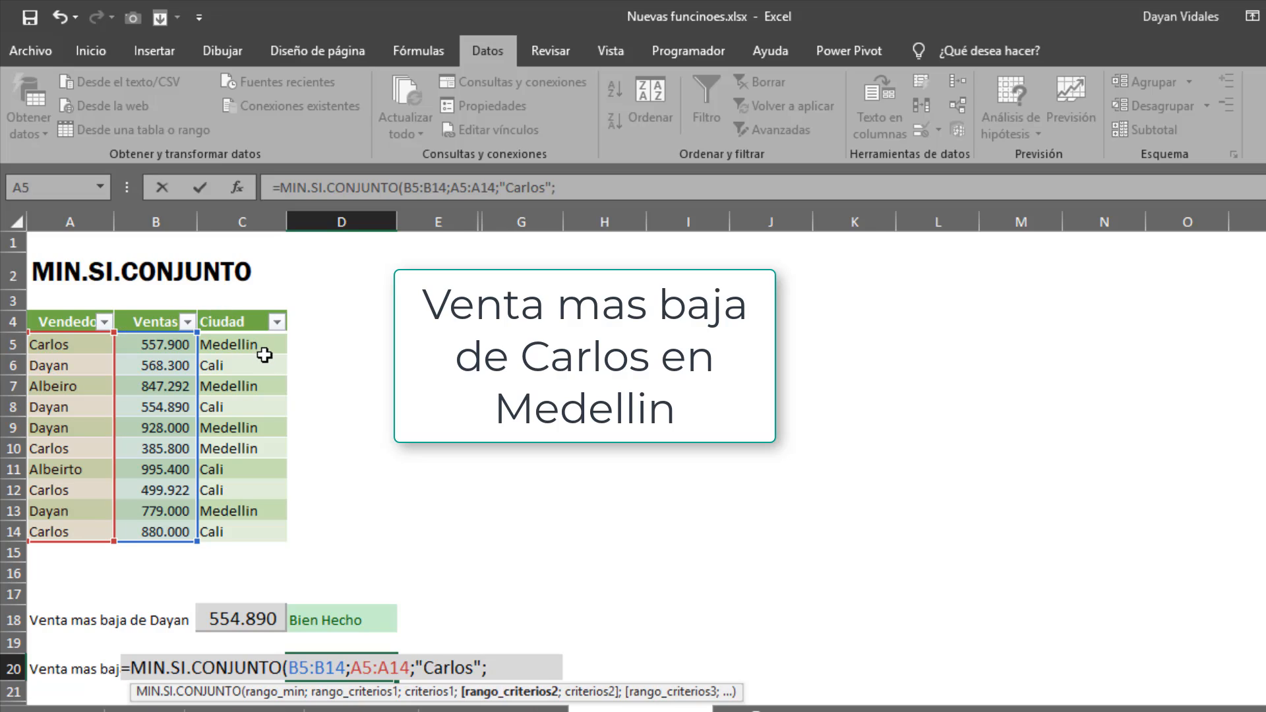
Step: Complete the D20 formula with C5:C14 as the second criteria range and "Medellin" as its criterion
drag(260, 344, 216, 527)
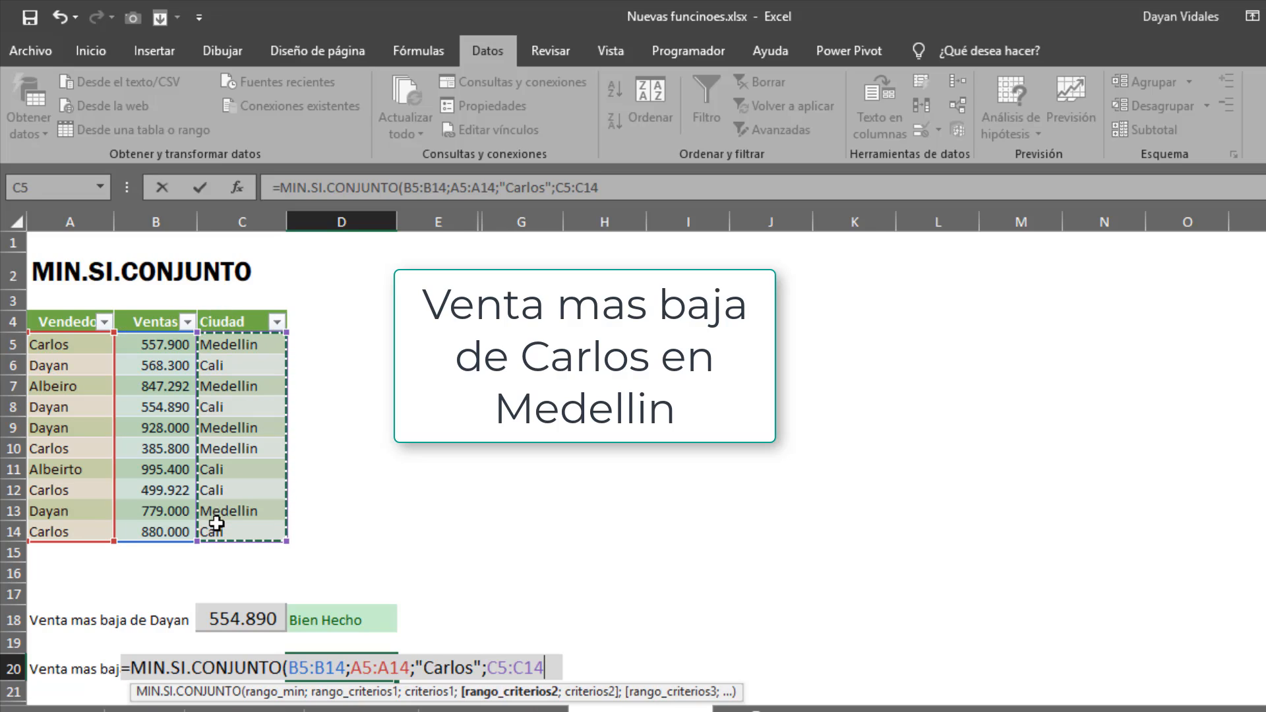
text(;)
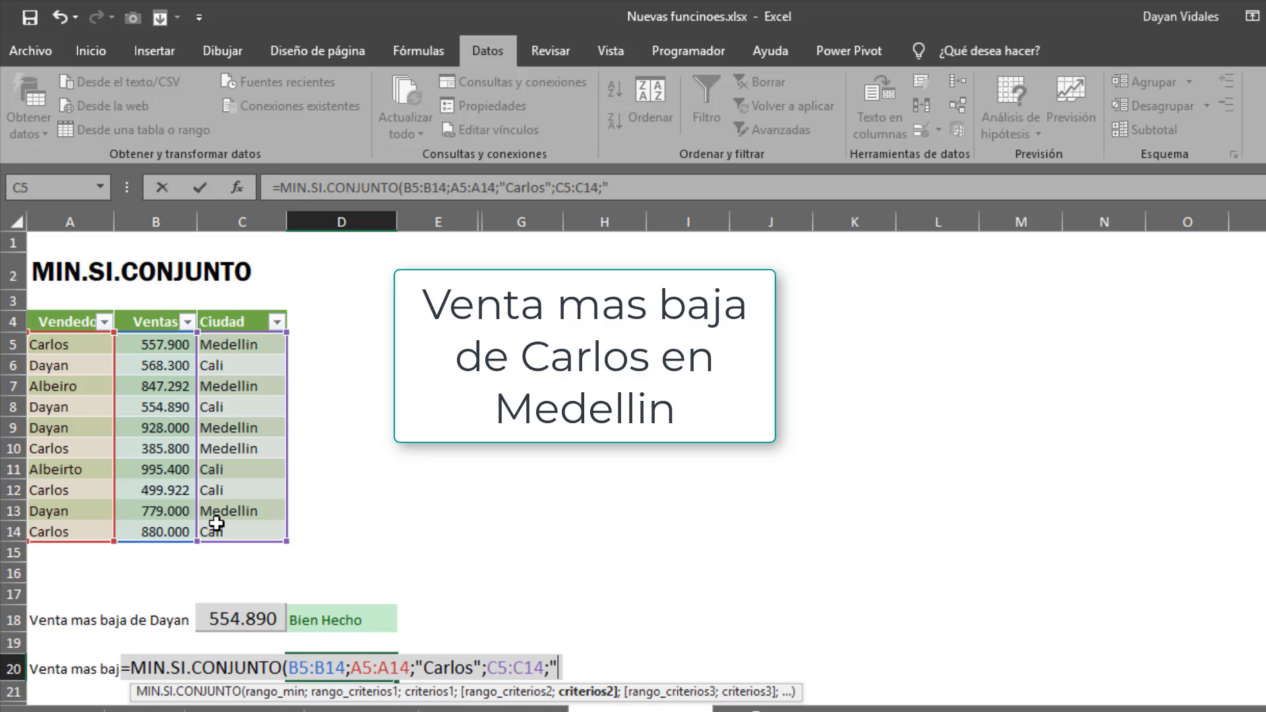
text("Medellin")
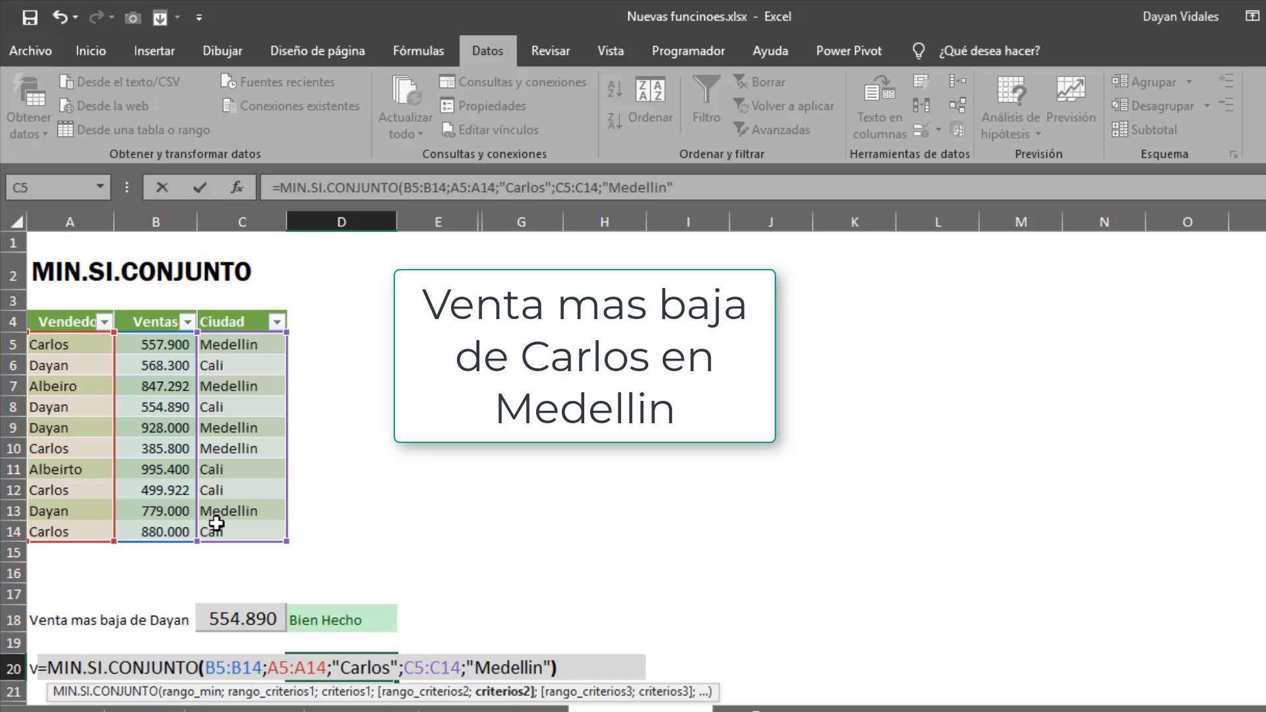
text())
key(Return)
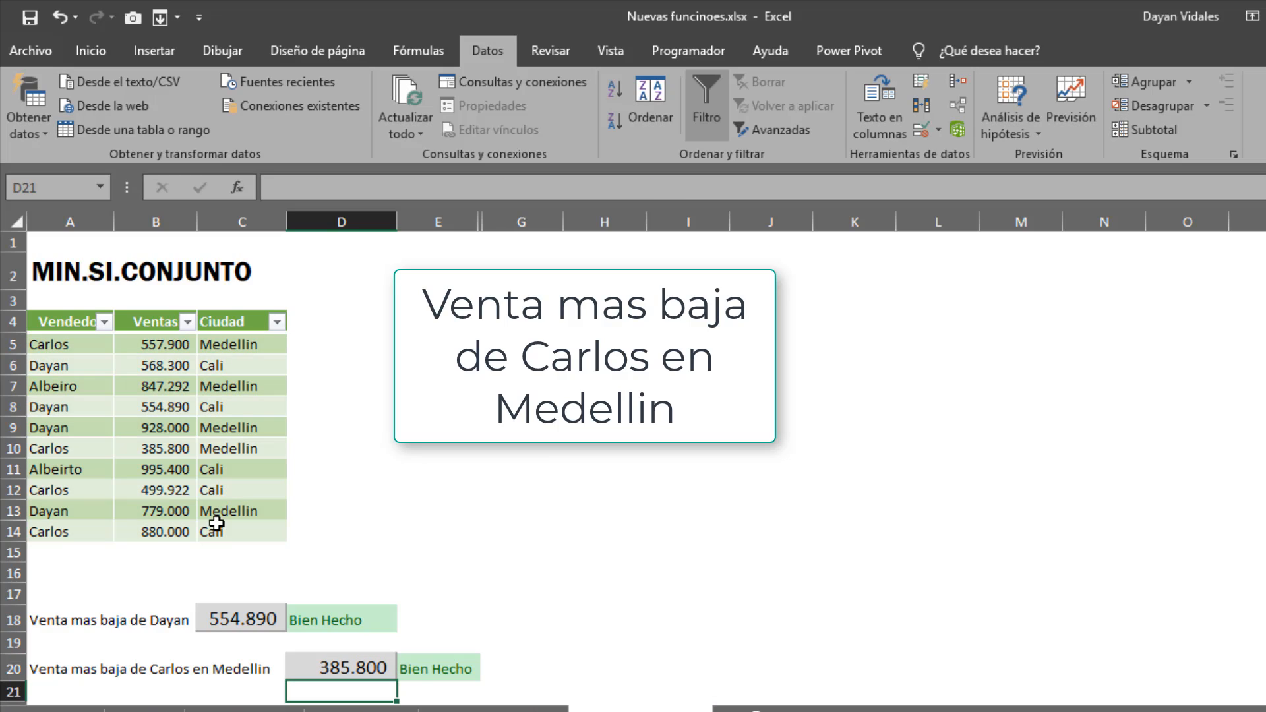
key(Up)
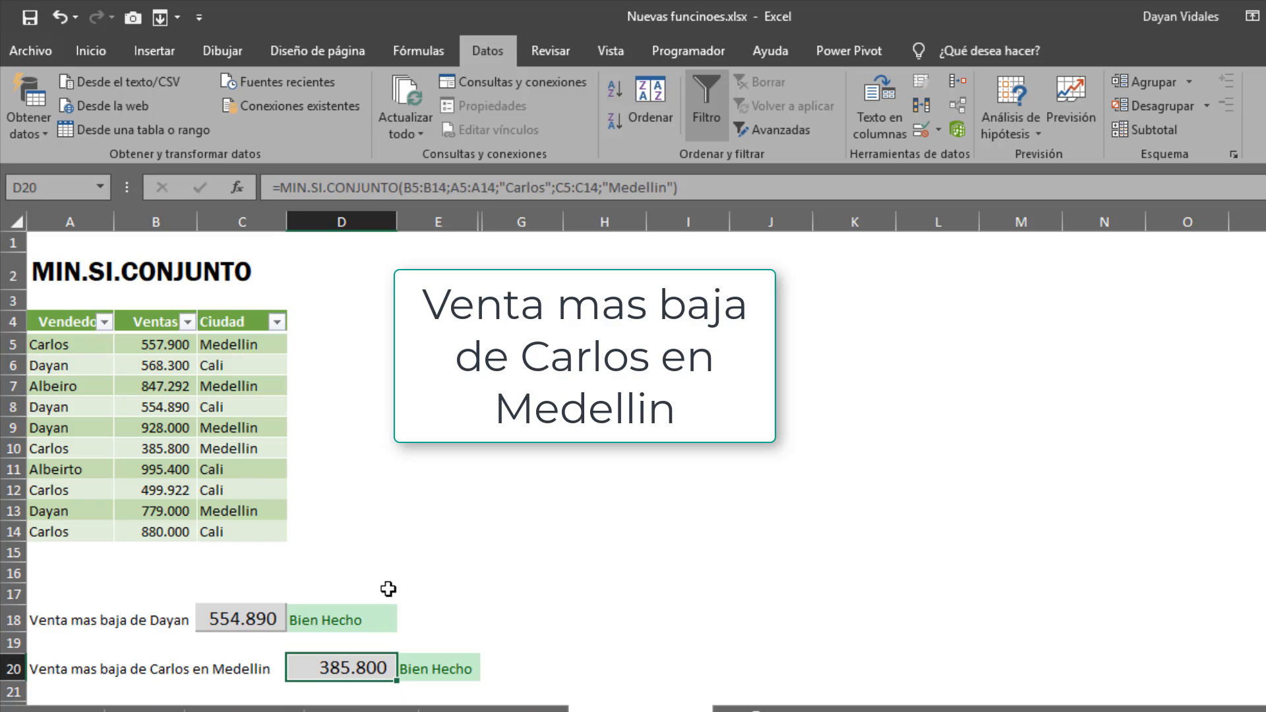
Step: Filter the Ciudad column of the sales table to show only the Medellin rows
click(277, 321)
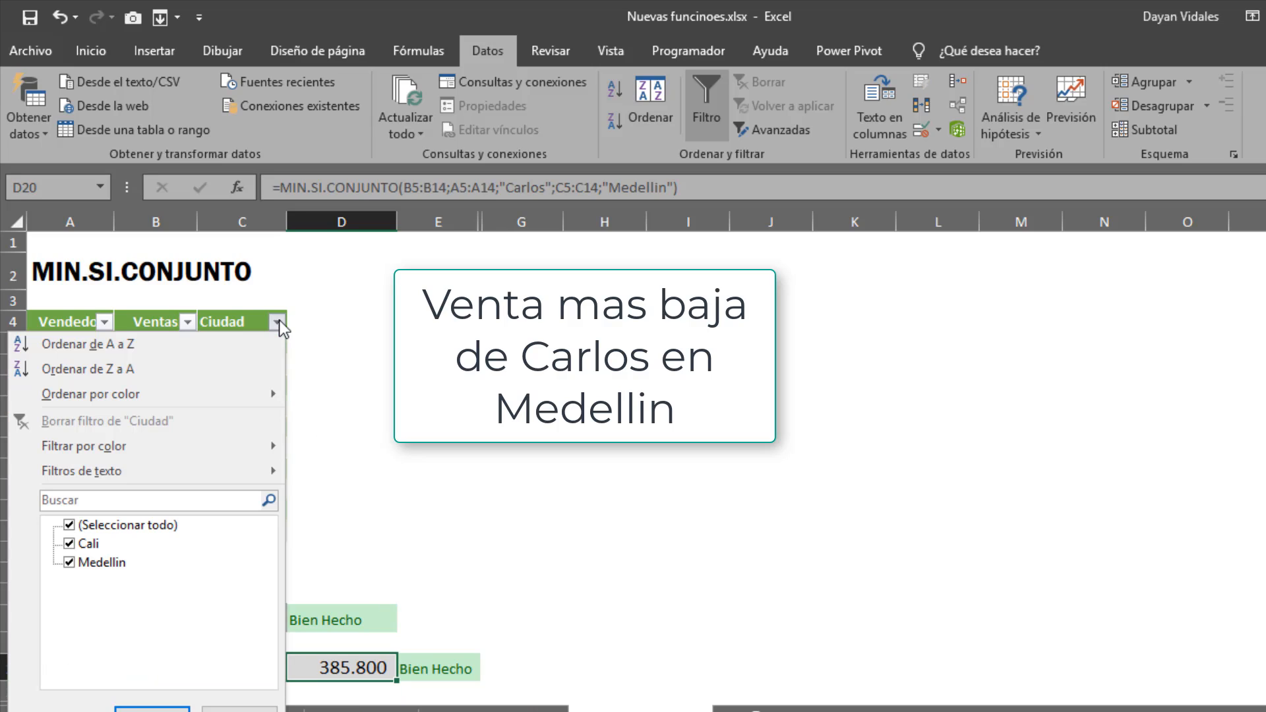
click(72, 525)
click(70, 563)
key(Escape)
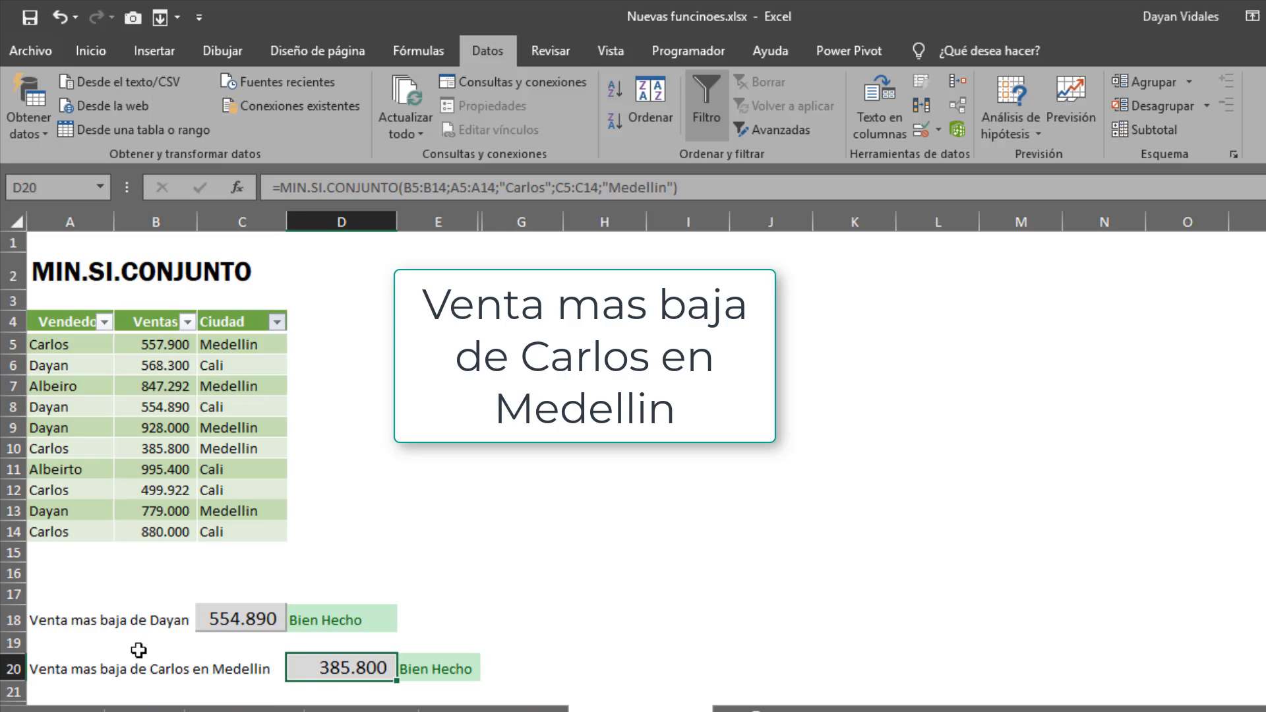
Step: Filter the salesperson column to show only the salesperson named in the row 20 label
click(104, 322)
click(62, 526)
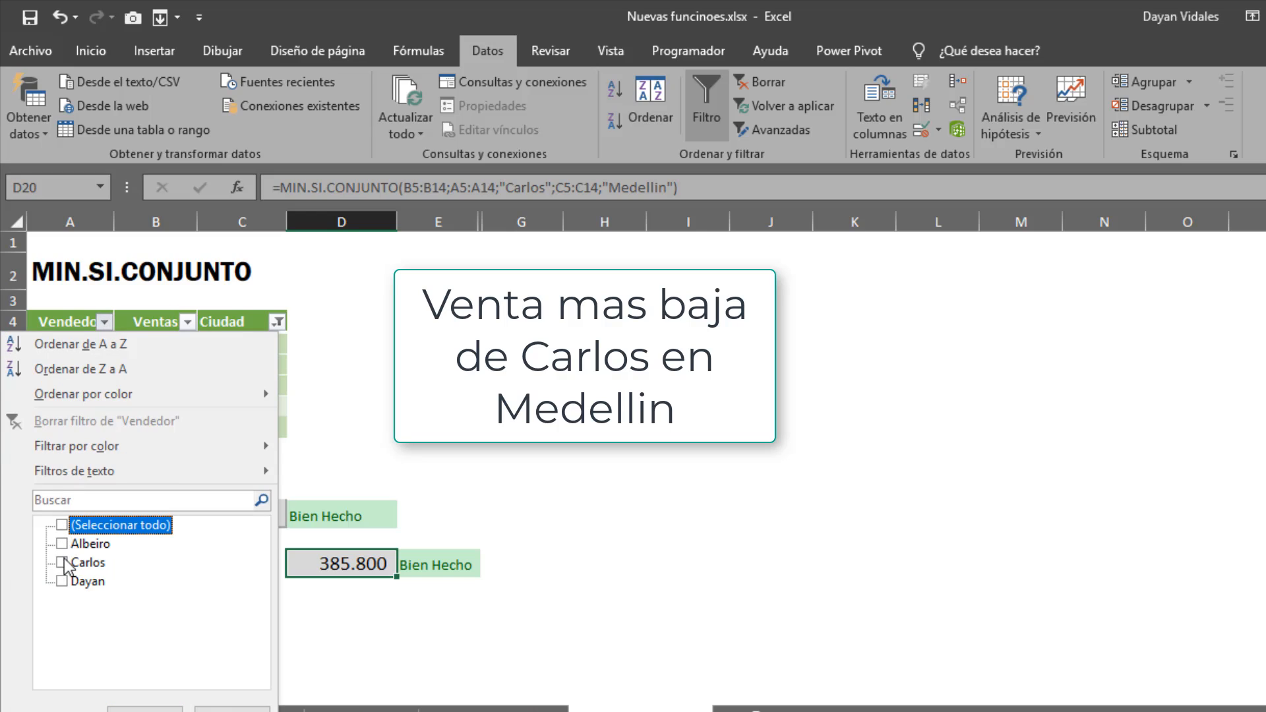
click(63, 563)
click(145, 709)
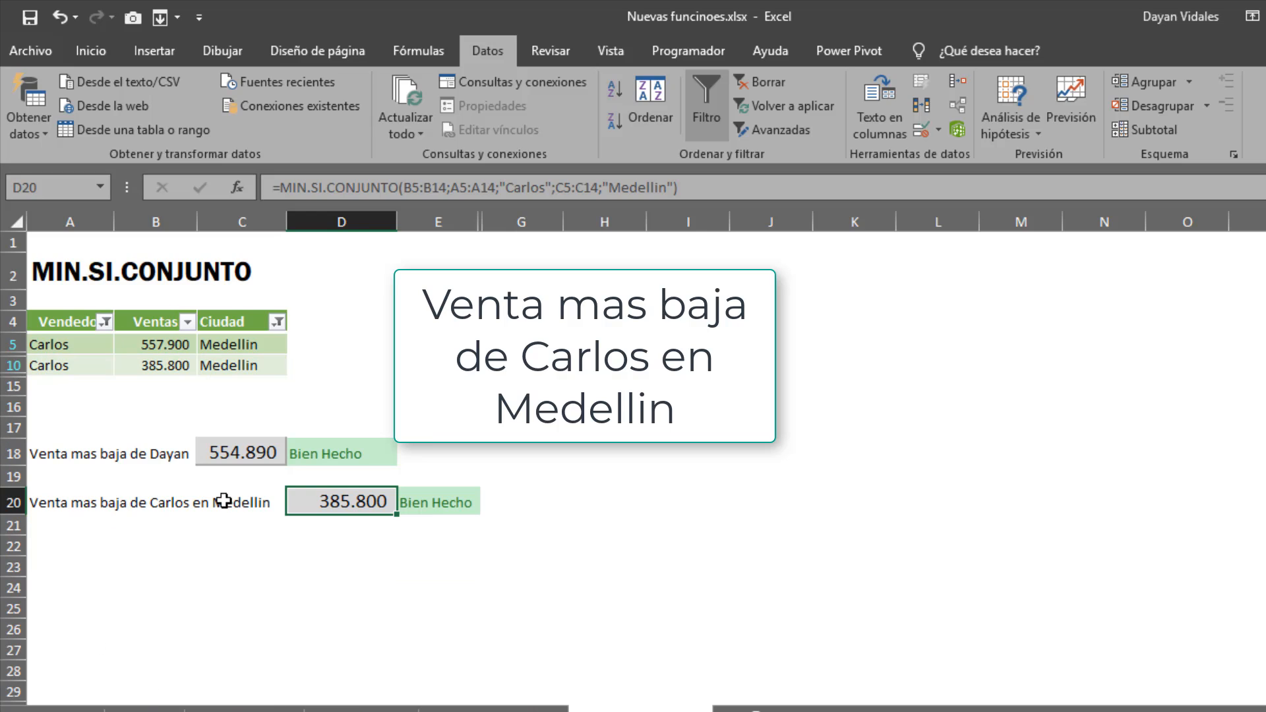
Step: Check the filtered salesperson and city cells and the sale in B10 against the MIN.SI.CONJUNTO result in D20
click(159, 359)
click(70, 345)
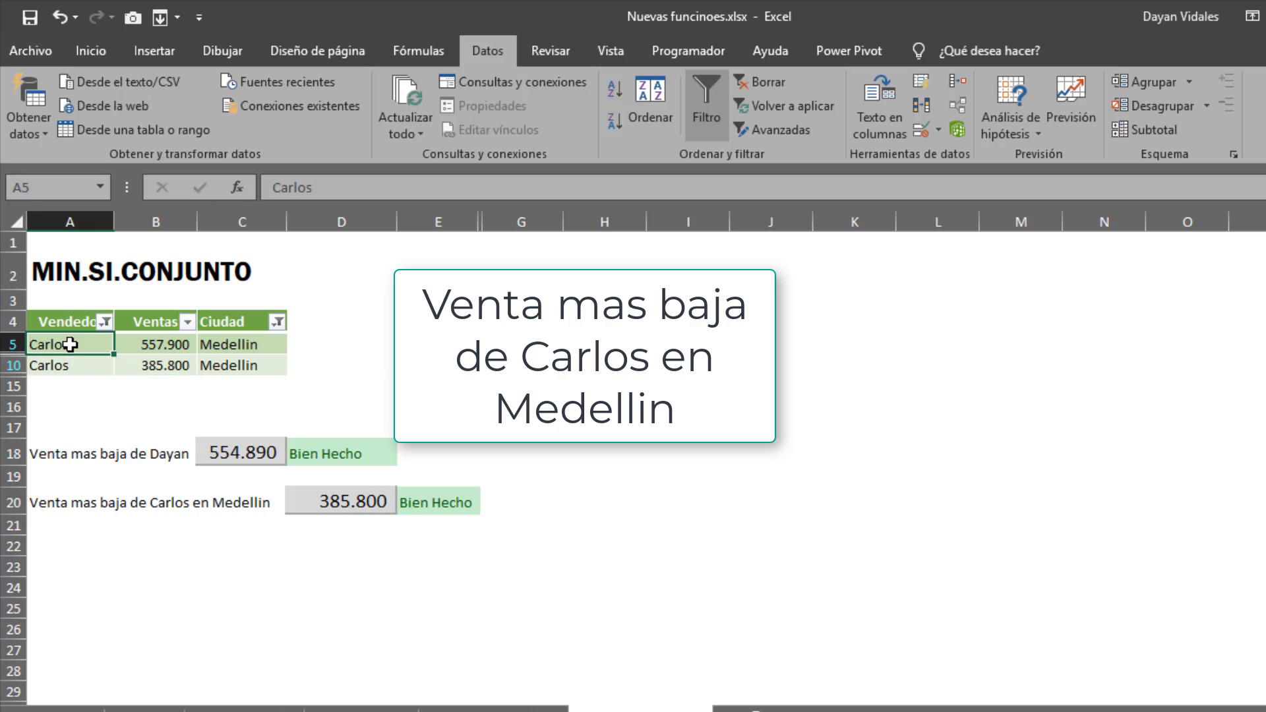
drag(70, 344, 84, 362)
ctrl+drag(252, 345, 248, 366)
click(177, 367)
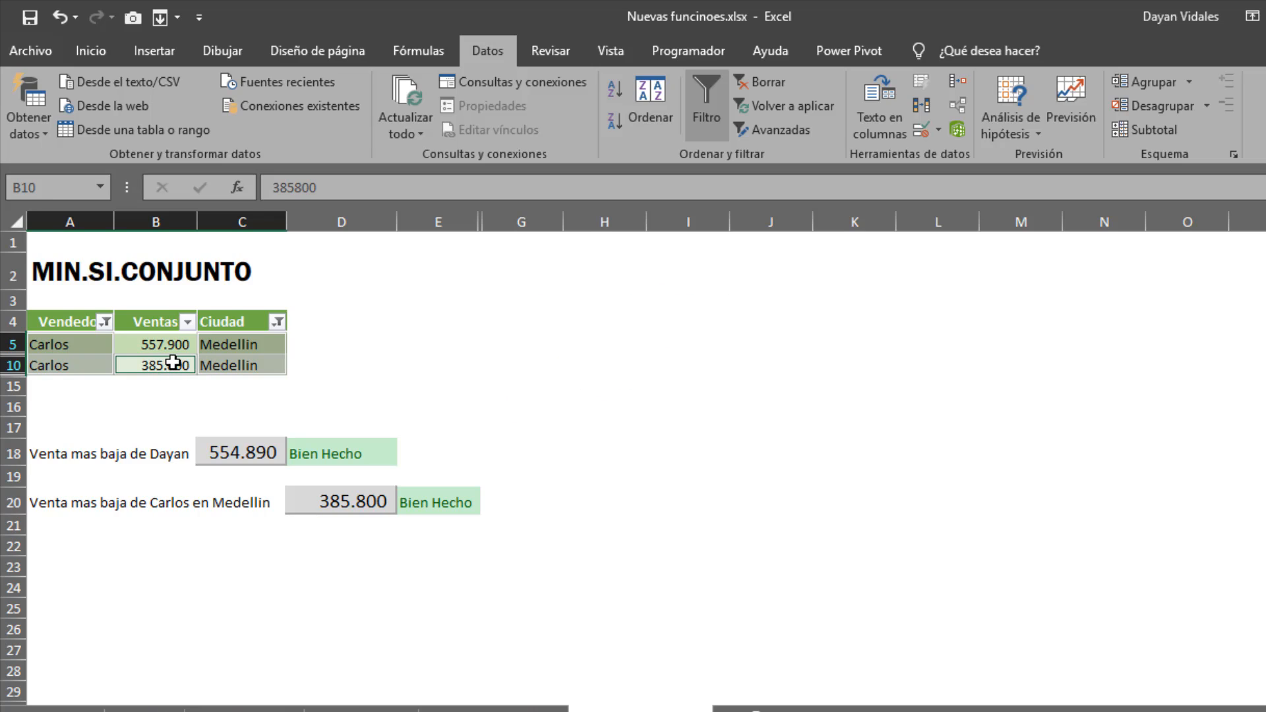
click(557, 501)
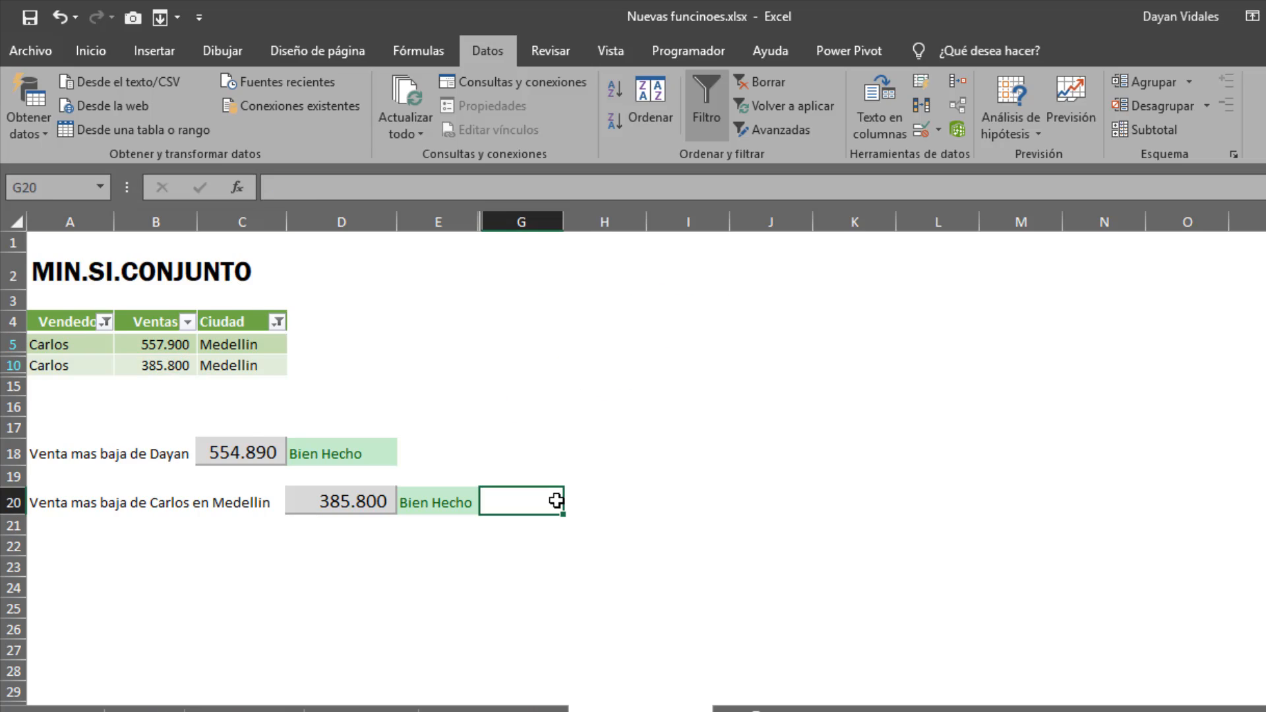
click(344, 501)
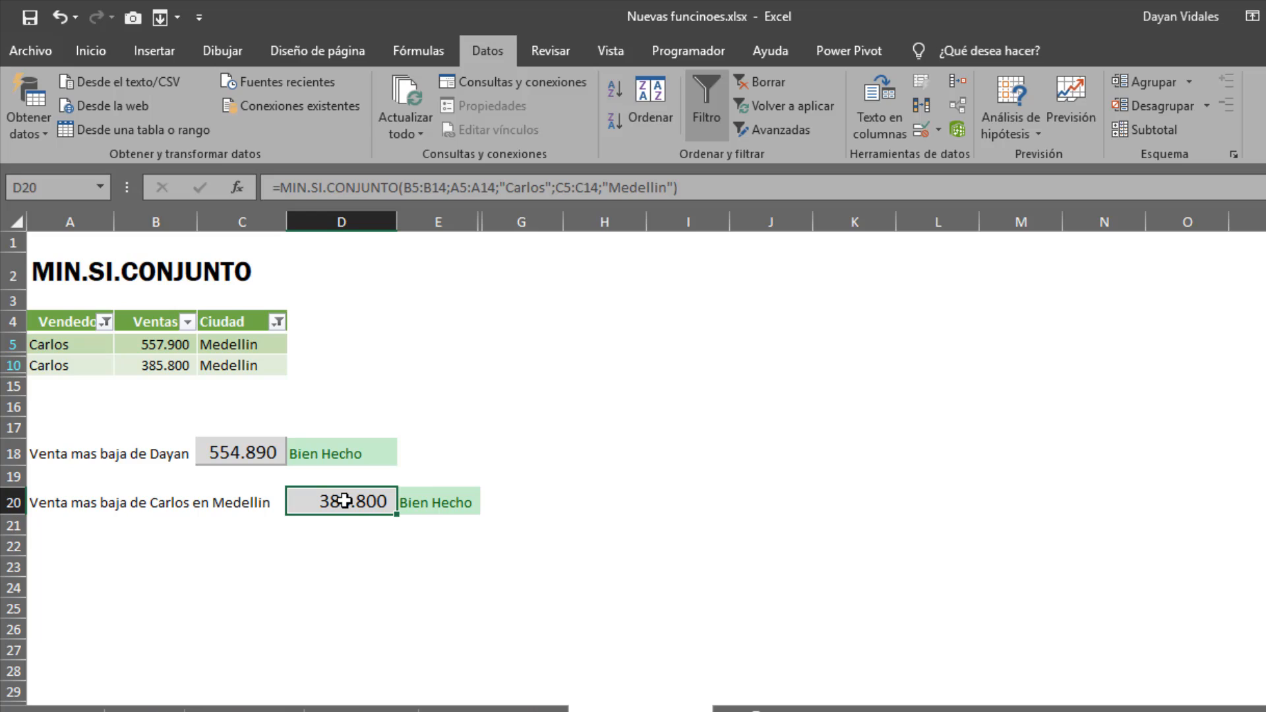